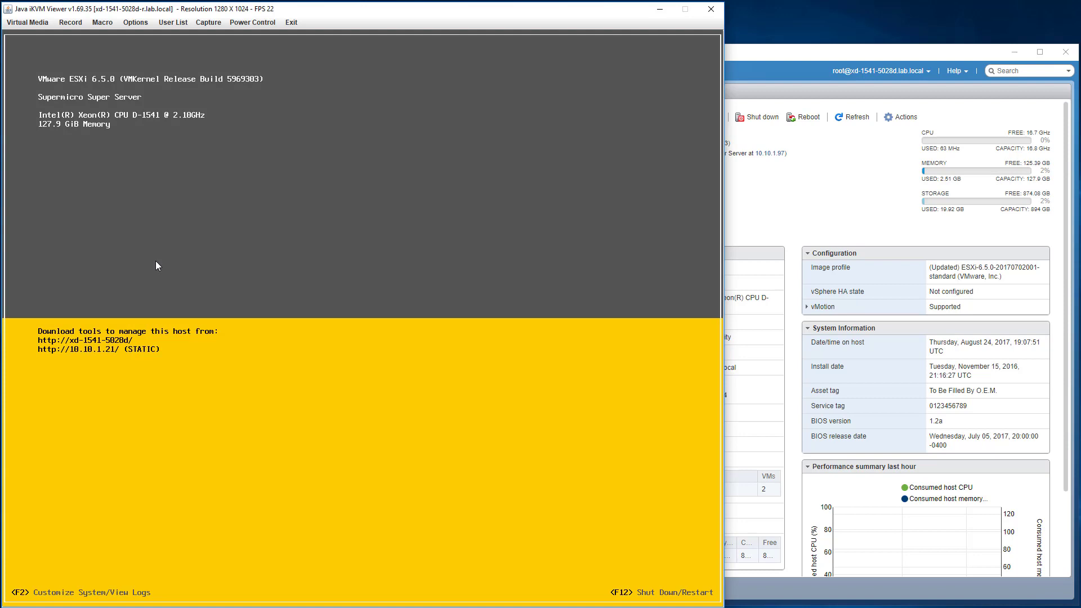
Show the host's PCI Devices list in ESXi with the Non-Volatile memory controller row checked.
{"action": "left_click", "coordinate": [833, 52]}
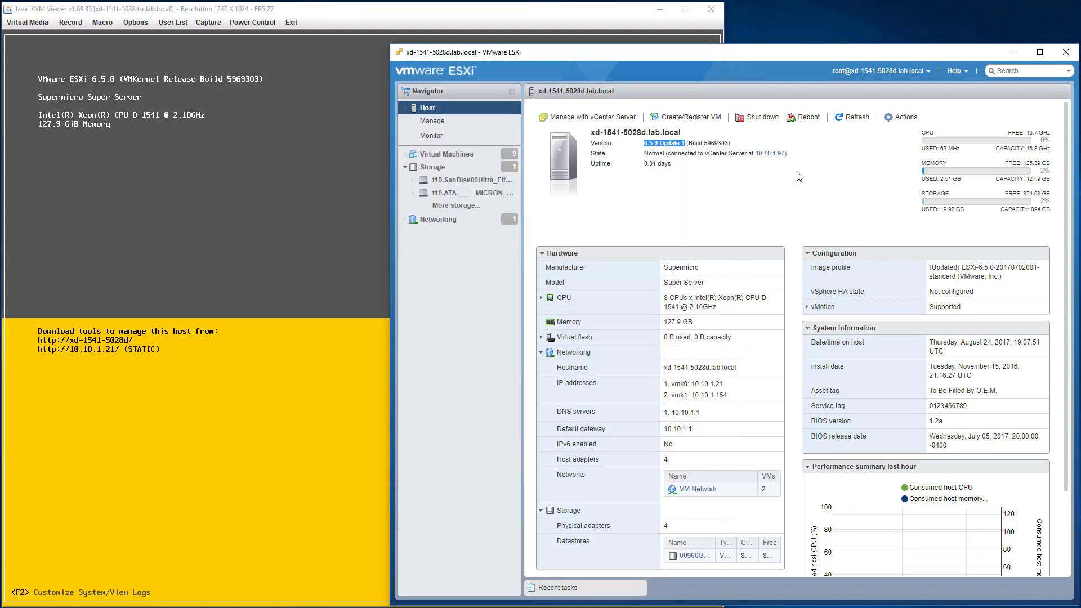
{"action": "left_click", "coordinate": [758, 206]}
{"action": "left_click", "coordinate": [453, 123]}
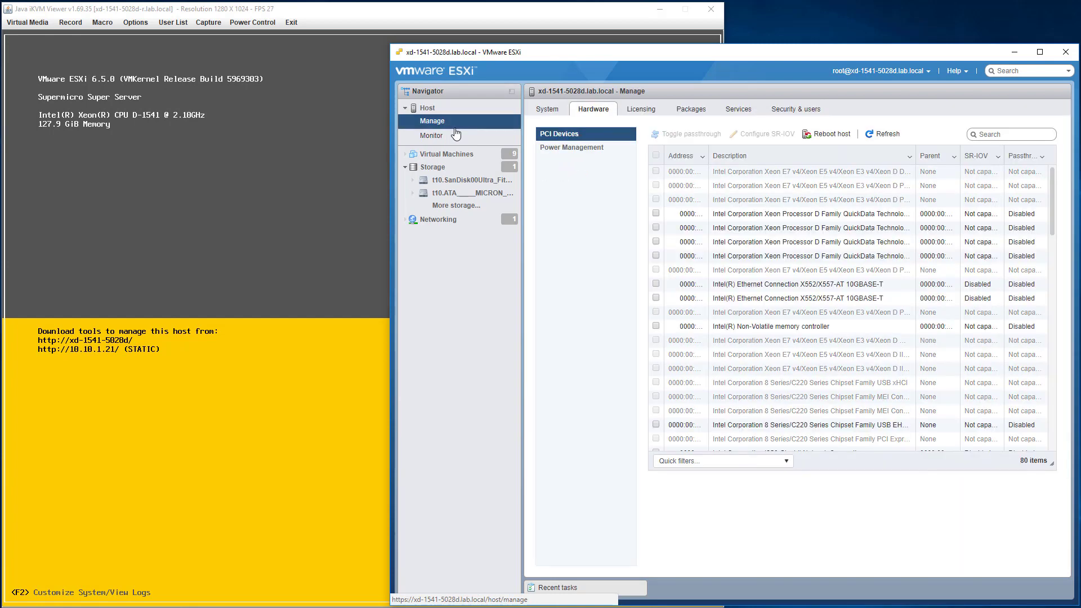
{"action": "left_click", "coordinate": [753, 330]}
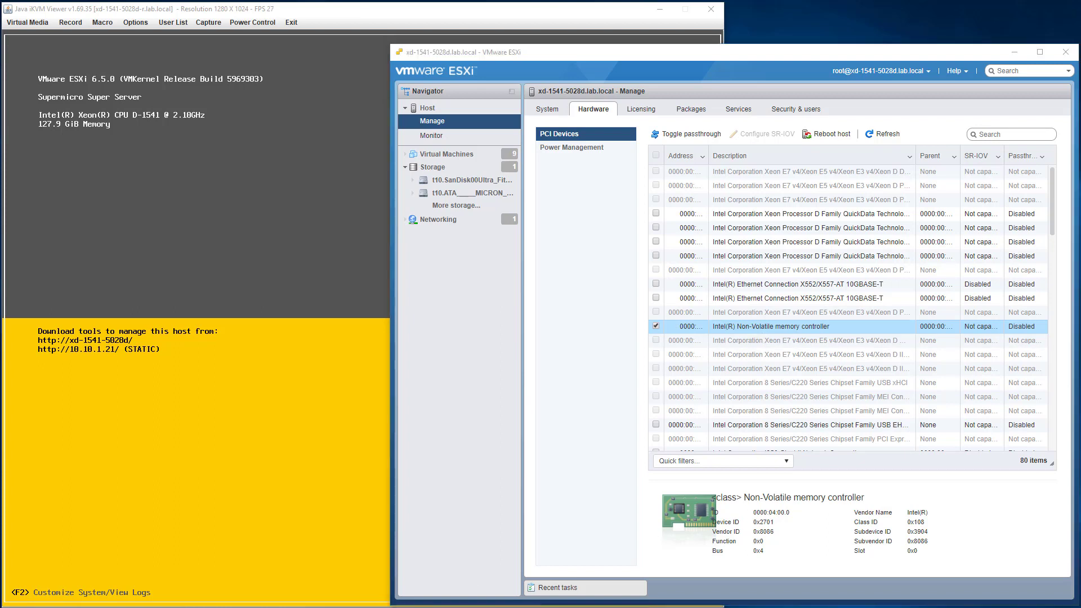
{"action": "right_click", "coordinate": [412, 607]}
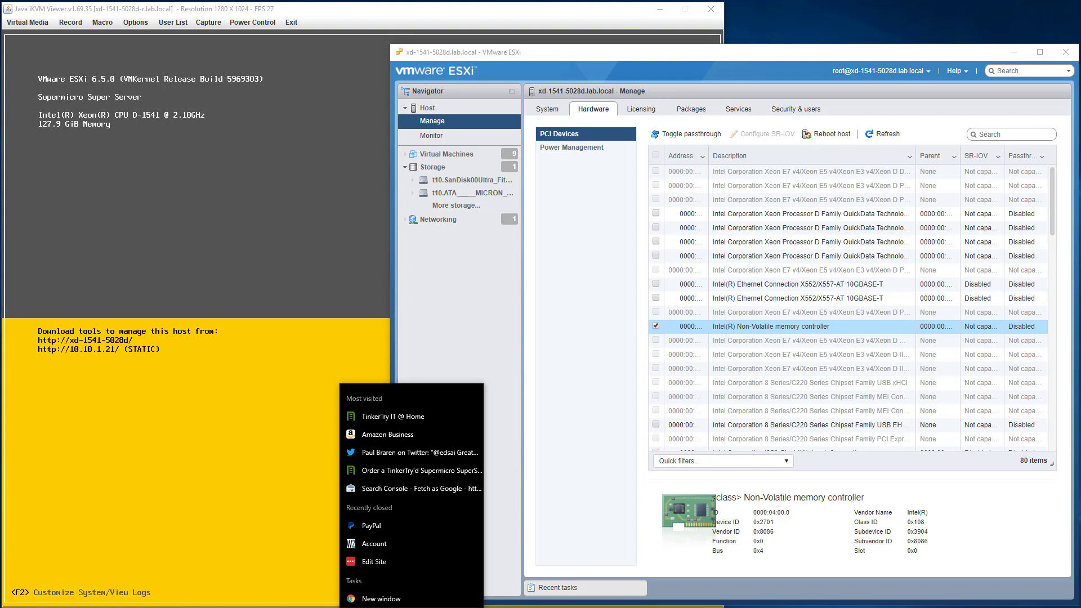
Bring up the Optane article in Chrome, then minimize it and scroll the ESXi PCI device list.
{"action": "left_click", "coordinate": [372, 599]}
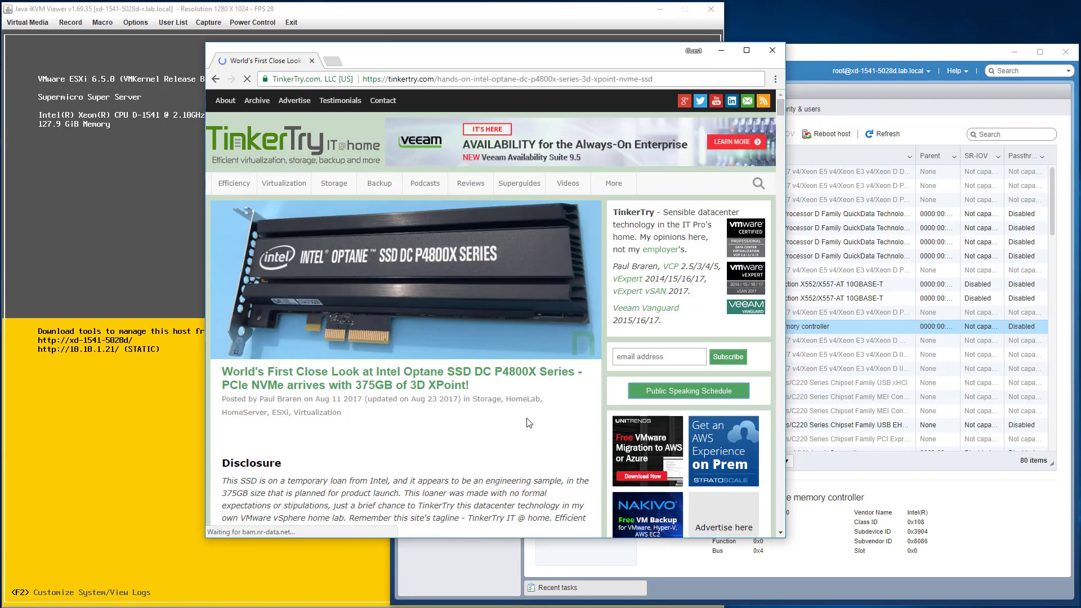
{"action": "scroll", "coordinate": [530, 423], "scroll_direction": "down", "scroll_amount": 3}
{"action": "scroll", "coordinate": [530, 423], "scroll_direction": "up", "scroll_amount": 3}
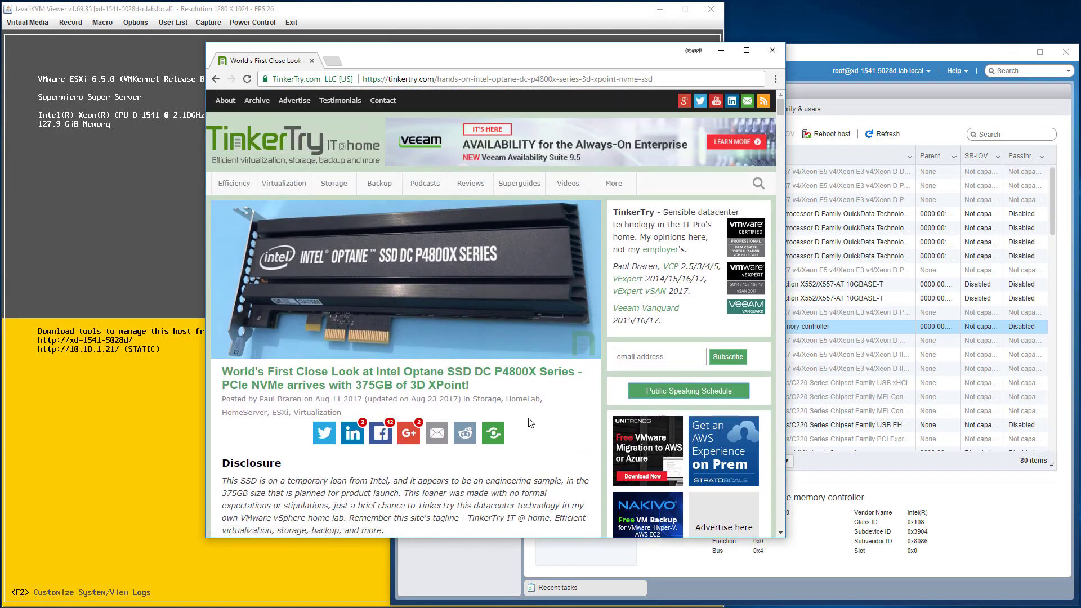
{"action": "left_click", "coordinate": [720, 54]}
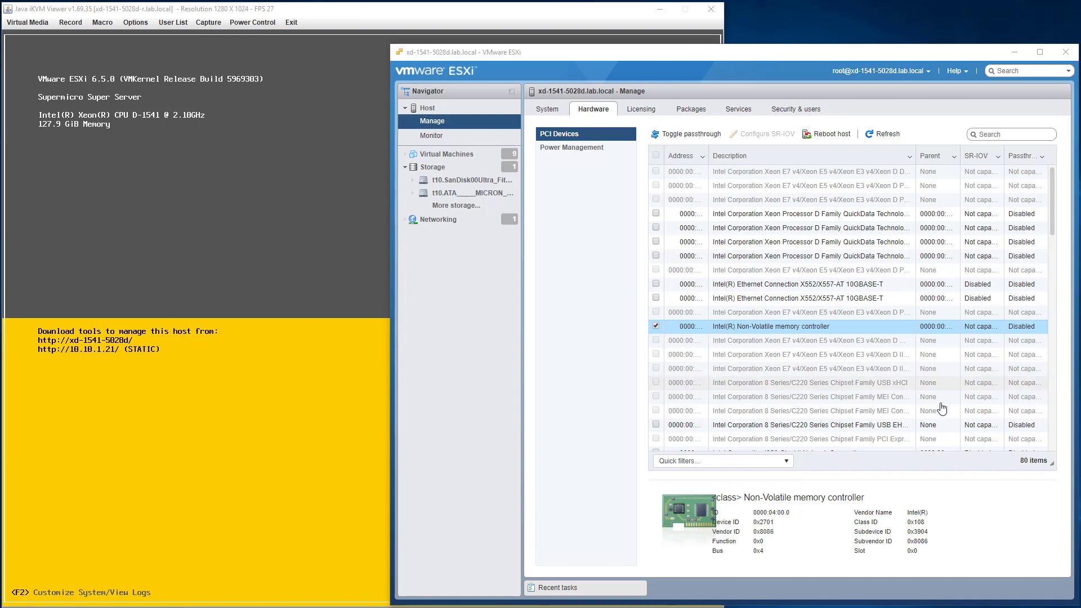
{"action": "scroll", "coordinate": [843, 321], "scroll_direction": "down", "scroll_amount": 3}
{"action": "scroll", "coordinate": [843, 321], "scroll_direction": "down", "scroll_amount": 5}
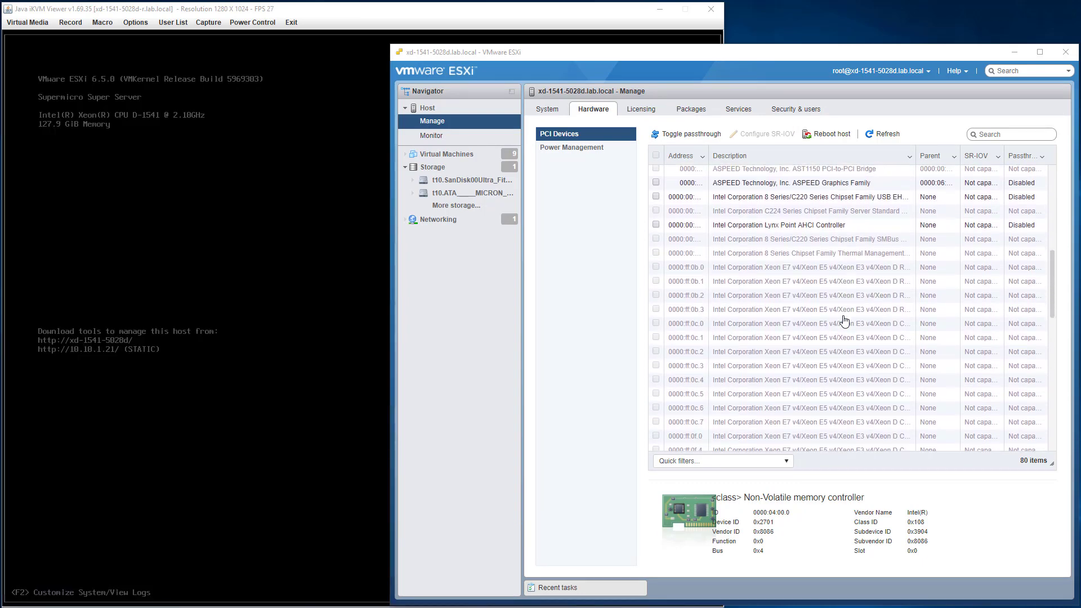
{"action": "scroll", "coordinate": [853, 329], "scroll_direction": "up", "scroll_amount": 8}
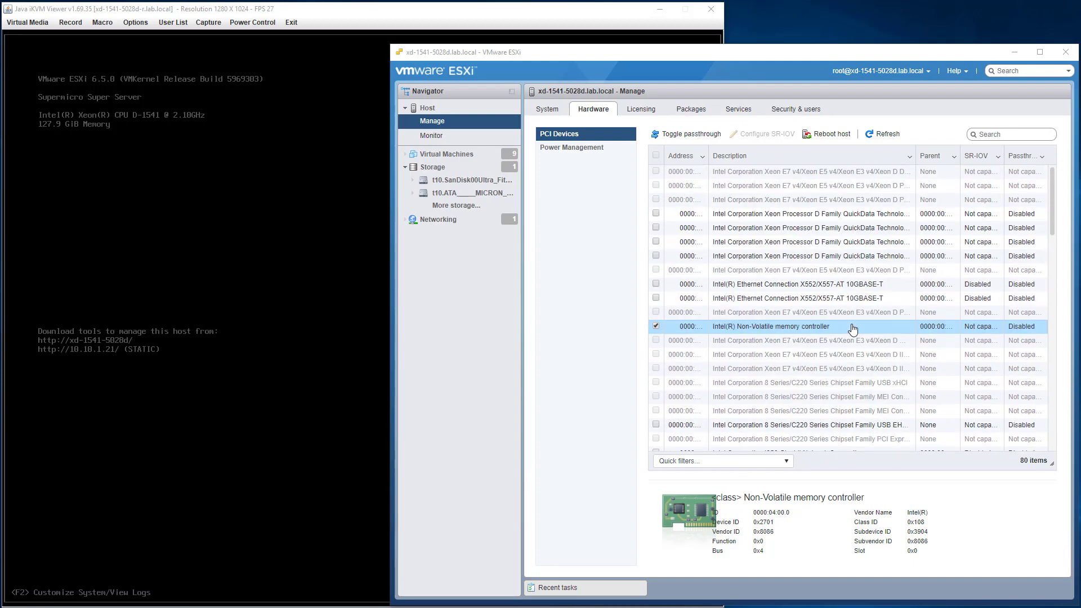
Return to the Optane article, scroll to its Video (4K) section, then minimize Chrome.
{"action": "key", "text": "alt+Tab"}
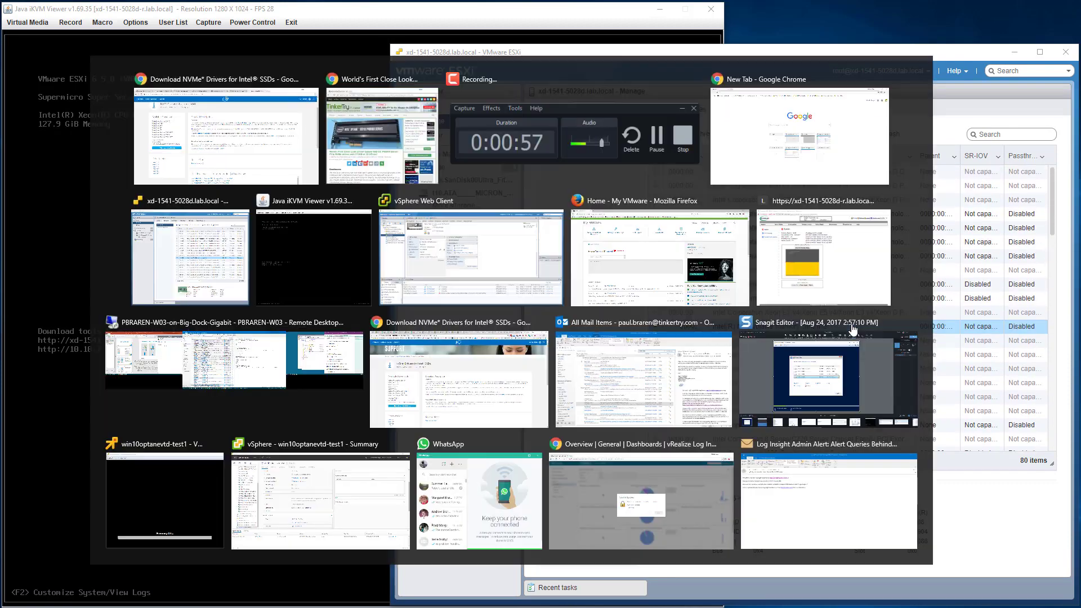
{"action": "scroll", "coordinate": [442, 360], "scroll_direction": "down", "scroll_amount": 15}
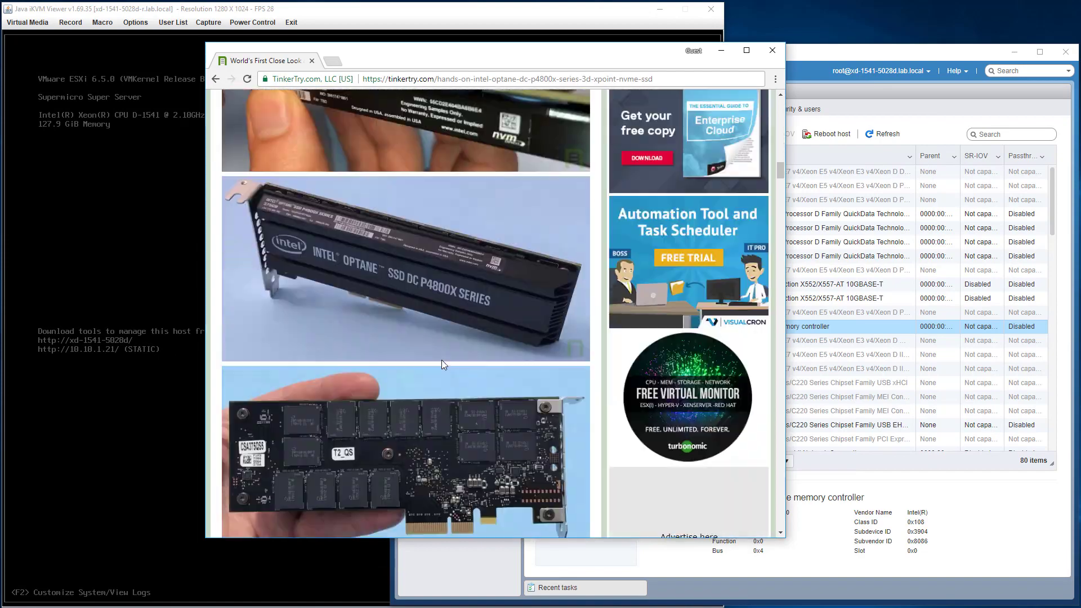
{"action": "scroll", "coordinate": [443, 363], "scroll_direction": "down", "scroll_amount": 8}
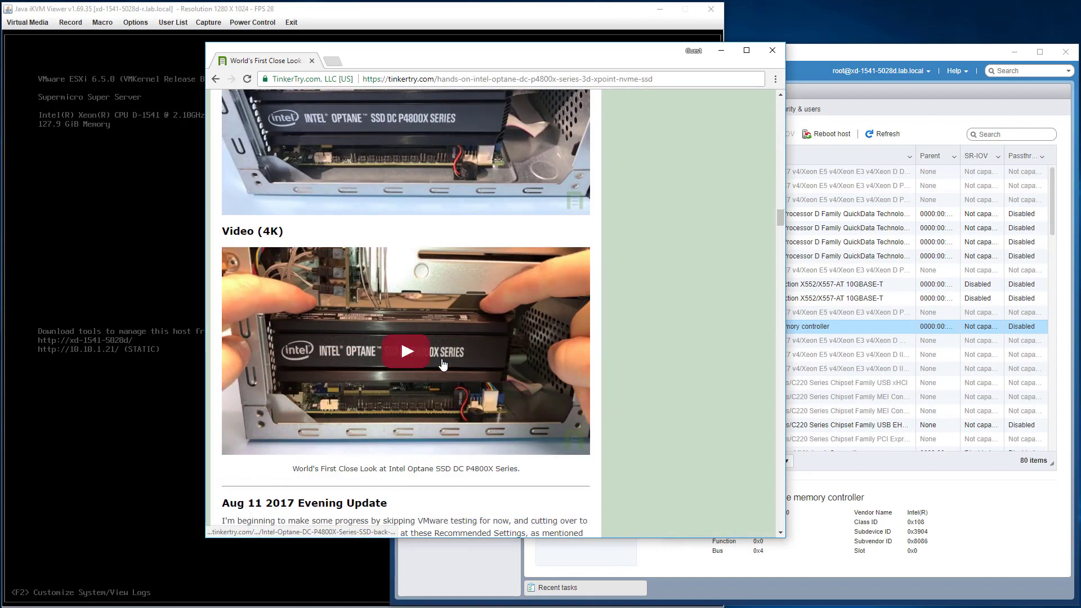
{"action": "scroll", "coordinate": [507, 287], "scroll_direction": "up", "scroll_amount": 1}
{"action": "scroll", "coordinate": [507, 287], "scroll_direction": "up", "scroll_amount": 2}
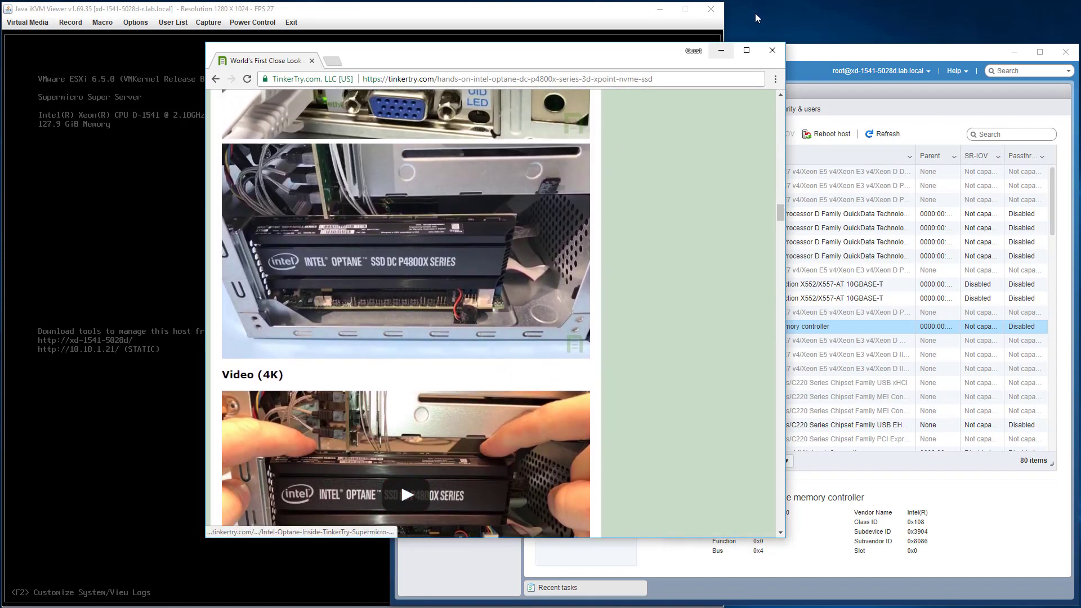
{"action": "left_click", "coordinate": [722, 50]}
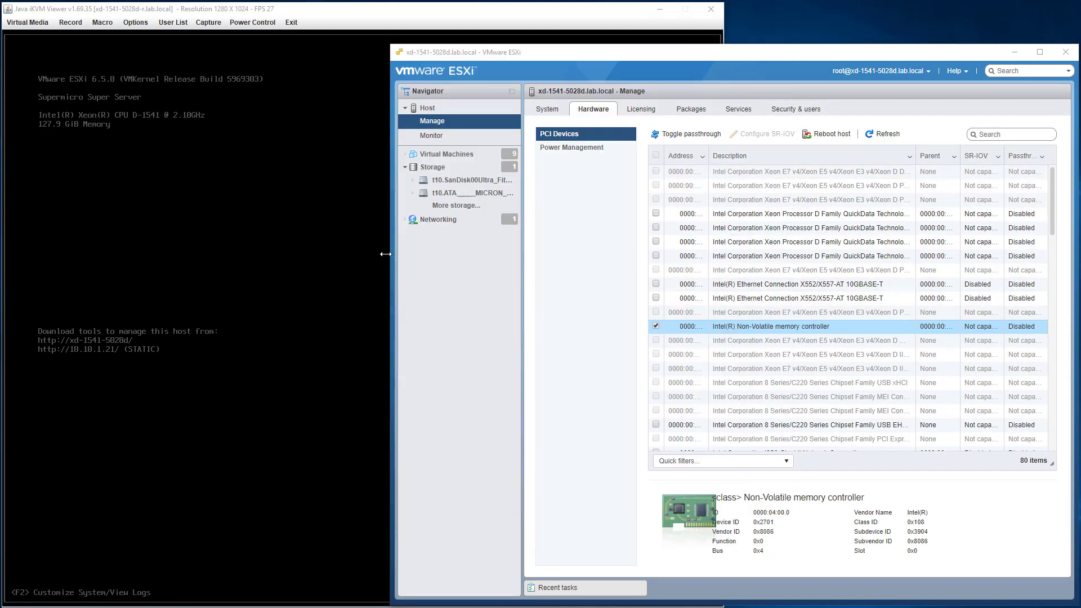
Widen the client, enable passthrough for the Non-Volatile memory controller, and start a host reboot.
{"action": "left_click_drag", "start_coordinate": [391, 257], "coordinate": [165, 266]}
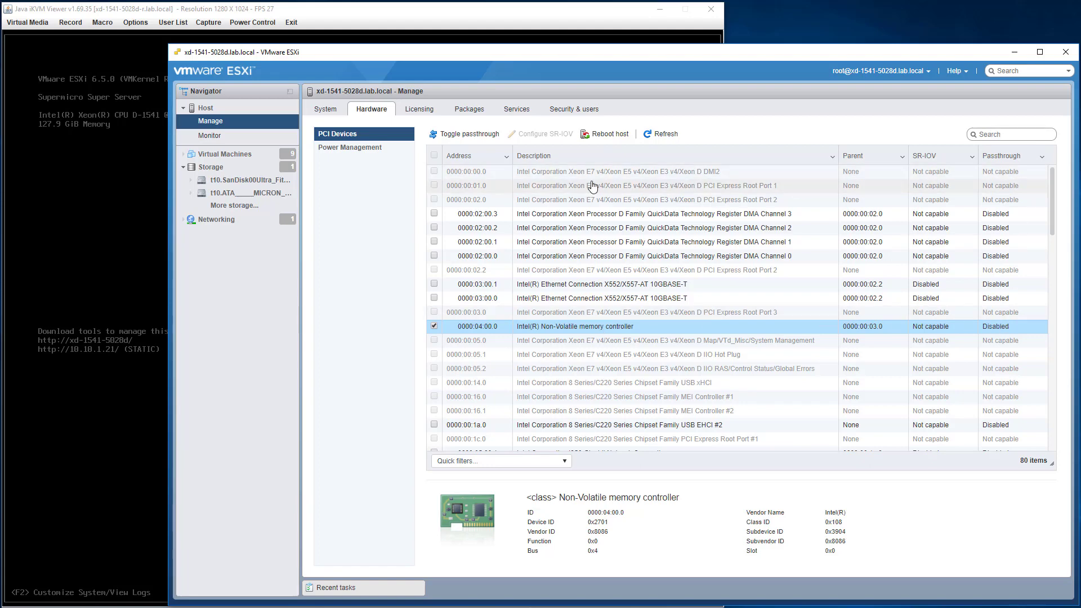
{"action": "left_click", "coordinate": [484, 139]}
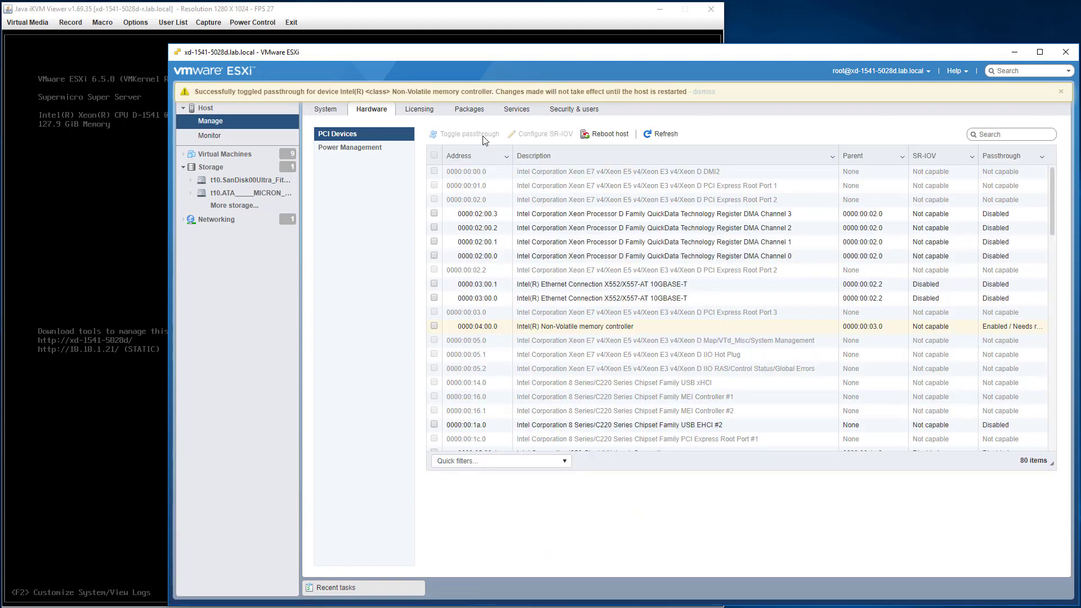
{"action": "left_click", "coordinate": [701, 93]}
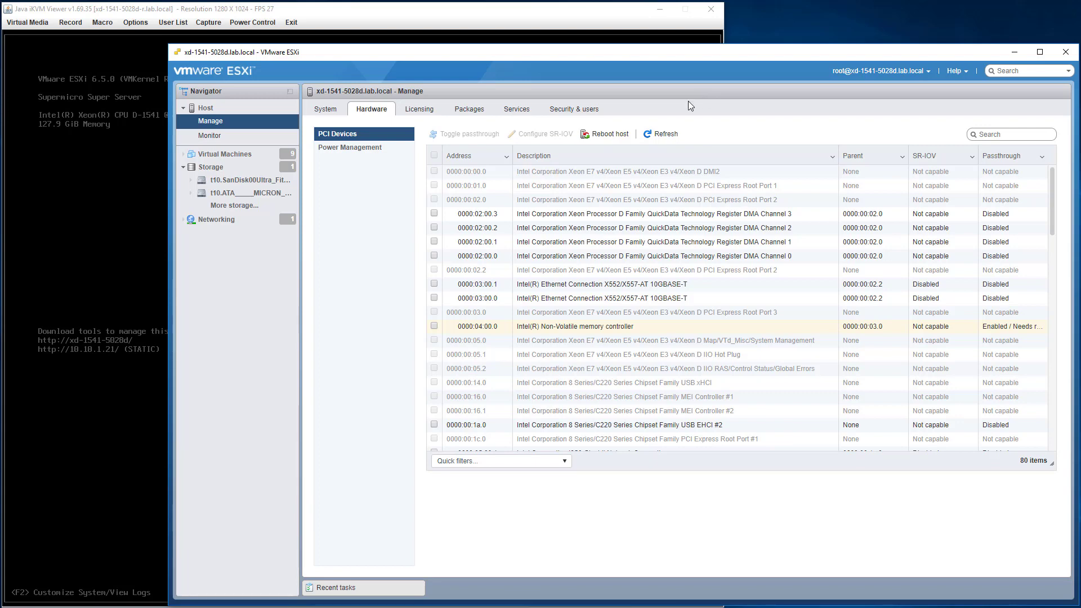
{"action": "left_click", "coordinate": [606, 134]}
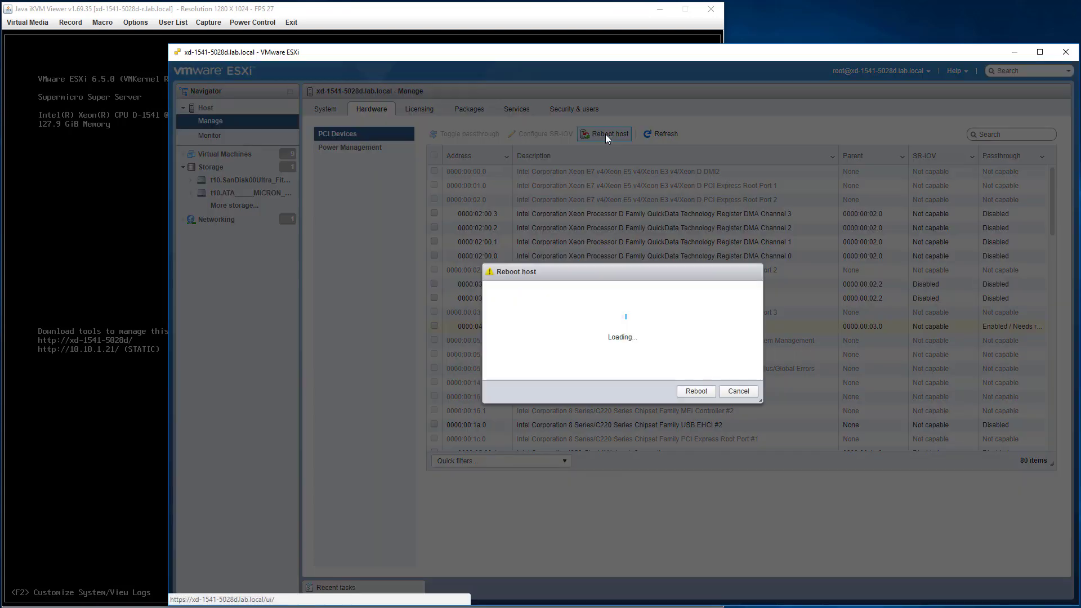
Confirm the host reboot and bring the iKVM remote console forward to watch startup.
{"action": "left_click", "coordinate": [696, 390]}
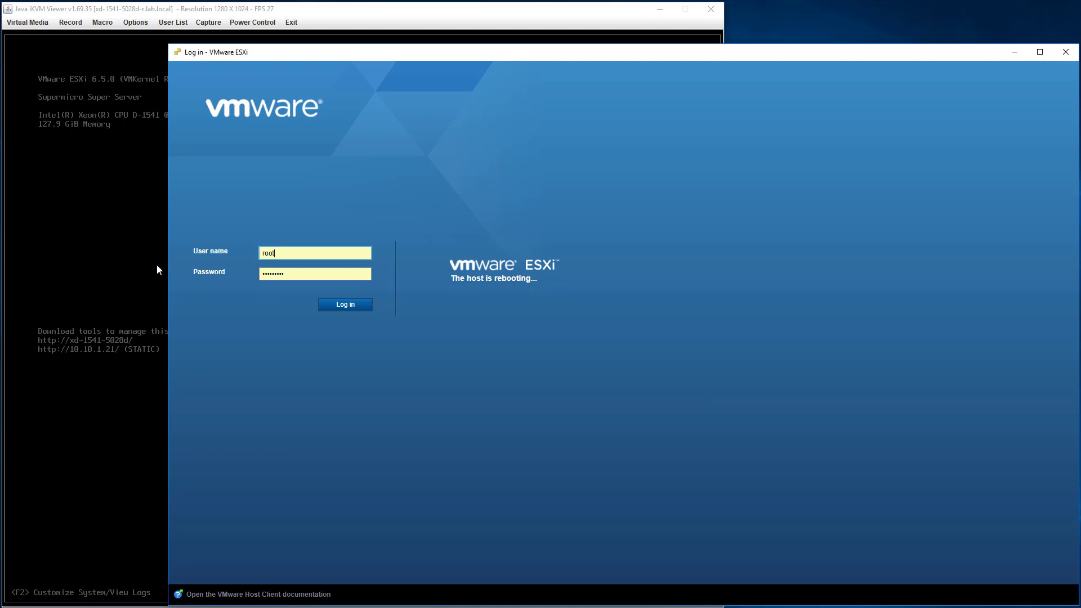
{"action": "left_click", "coordinate": [141, 262]}
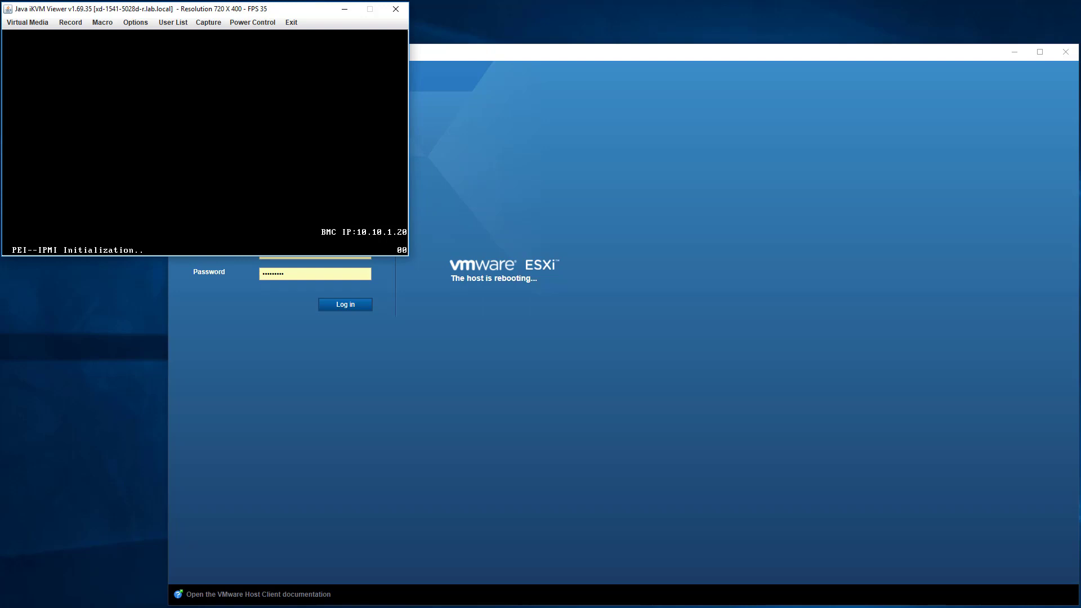
Wait for ESXi 6.5.0 to boot on the console, then log back in to the host client.
{"action": "left_click", "coordinate": [1017, 52]}
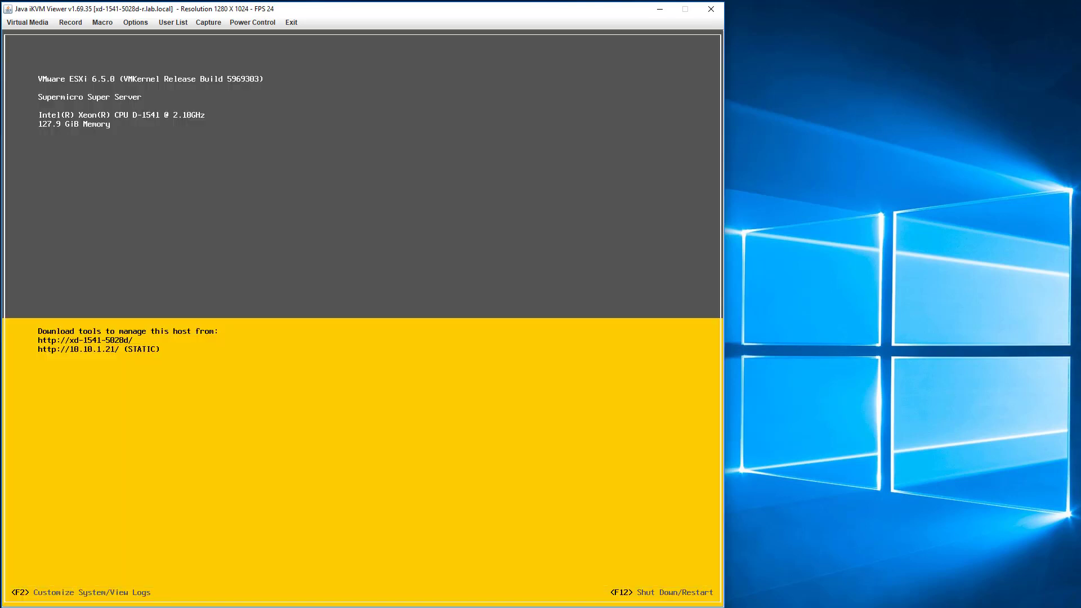
{"action": "key", "text": "alt+Tab"}
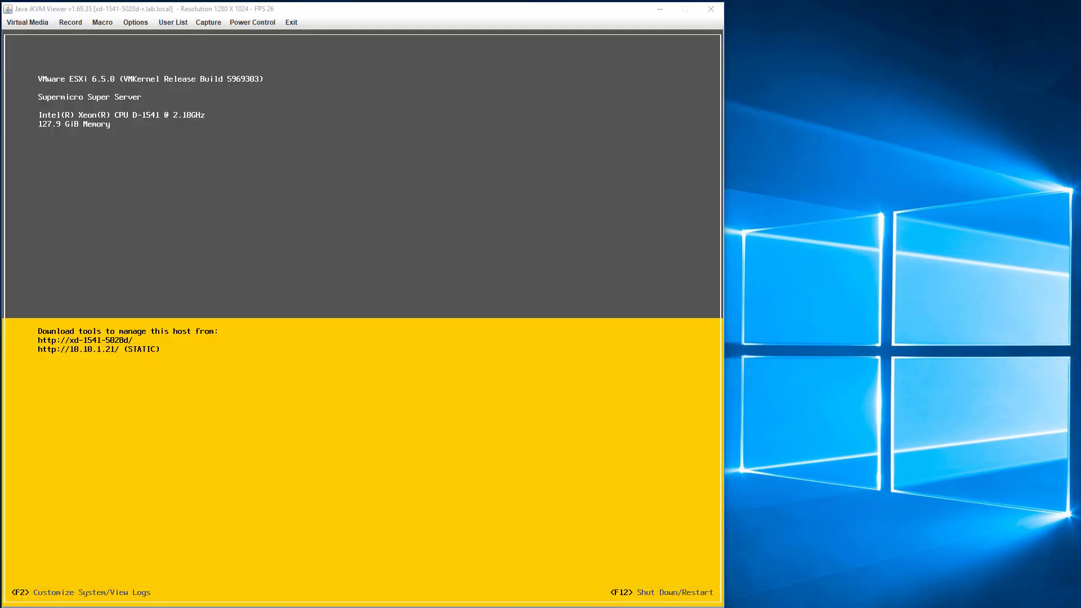
{"action": "left_click", "coordinate": [358, 305]}
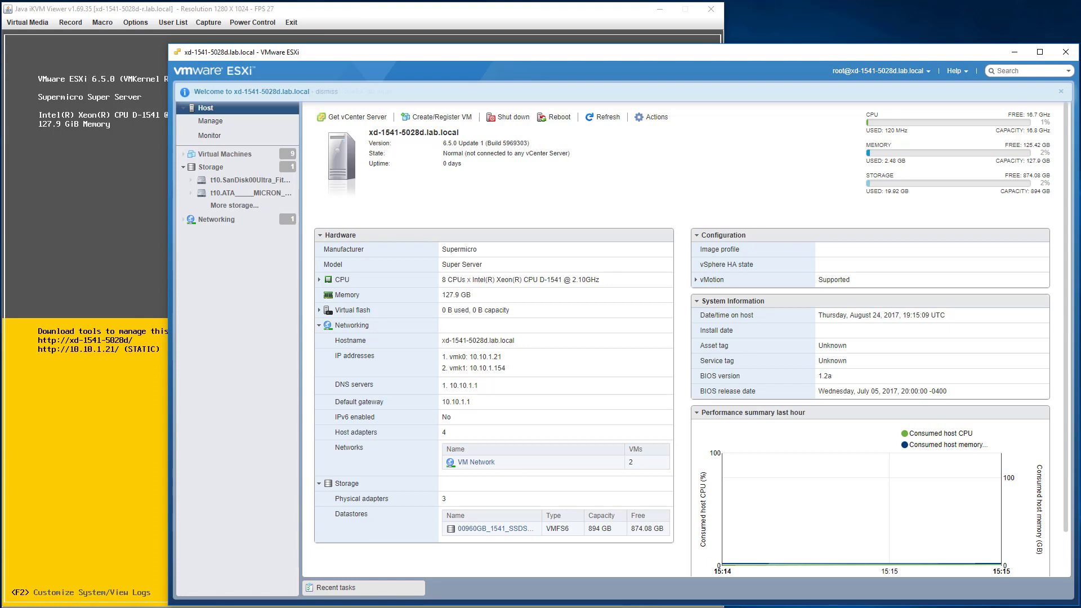
{"action": "key", "text": "alt+Tab"}
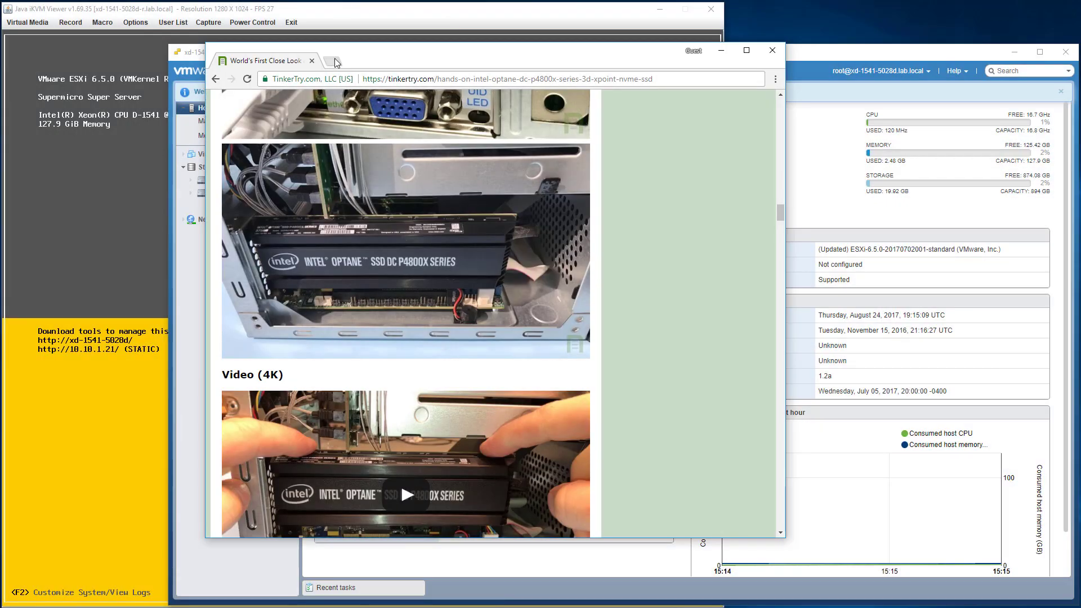
Search tinkertry.com for 'amfeltec' in a new tab.
{"action": "left_click", "coordinate": [335, 62]}
{"action": "type", "text": "tinkertry"}
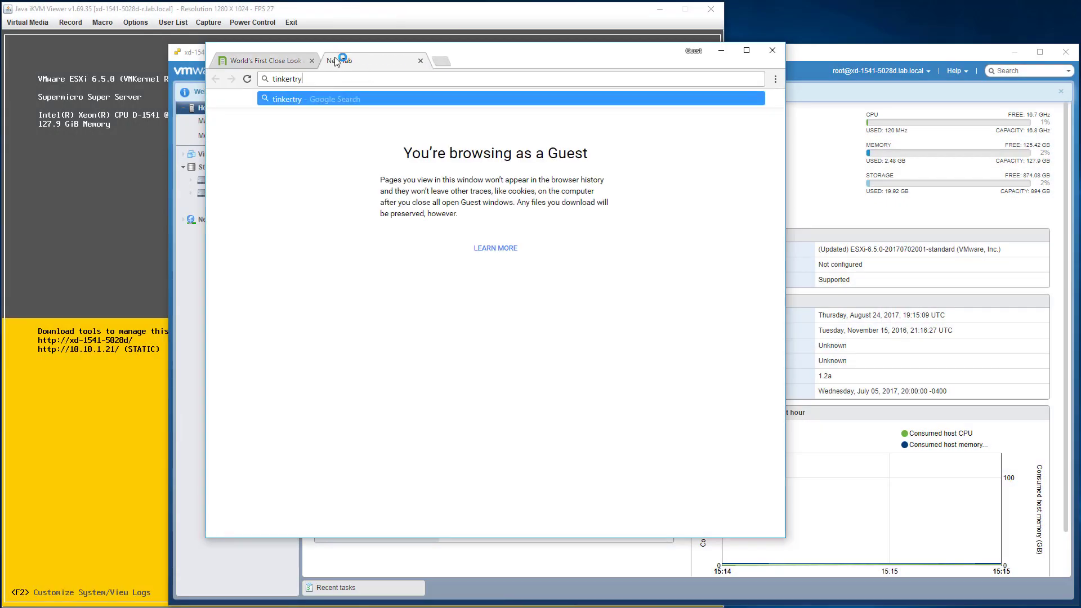
{"action": "type", "text": ".com"}
{"action": "key", "text": "Return"}
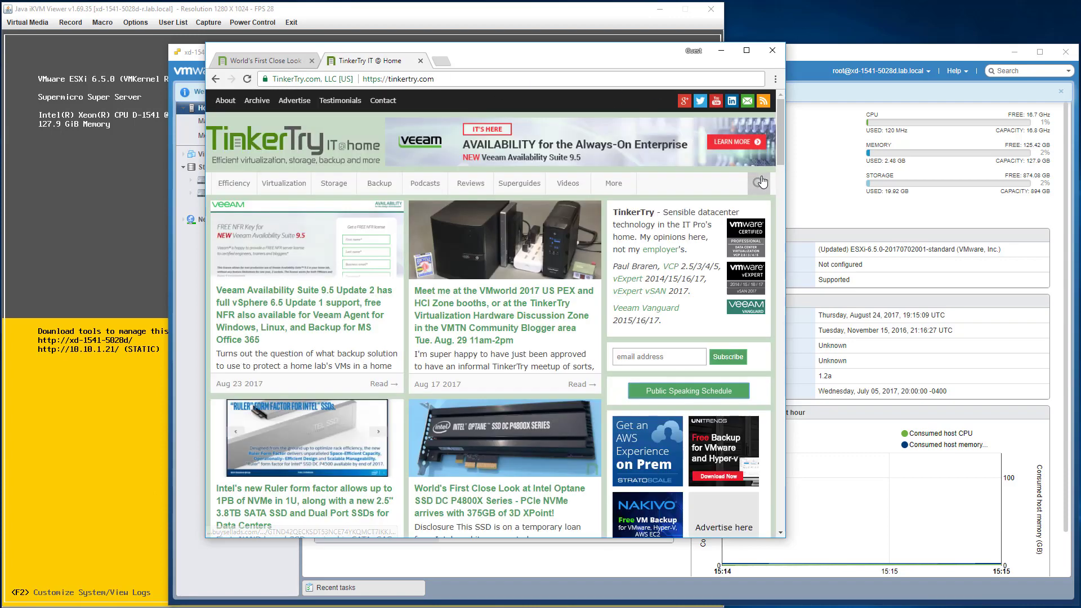
{"action": "left_click", "coordinate": [763, 182]}
{"action": "type", "text": "amfeltec"}
{"action": "key", "text": "Return"}
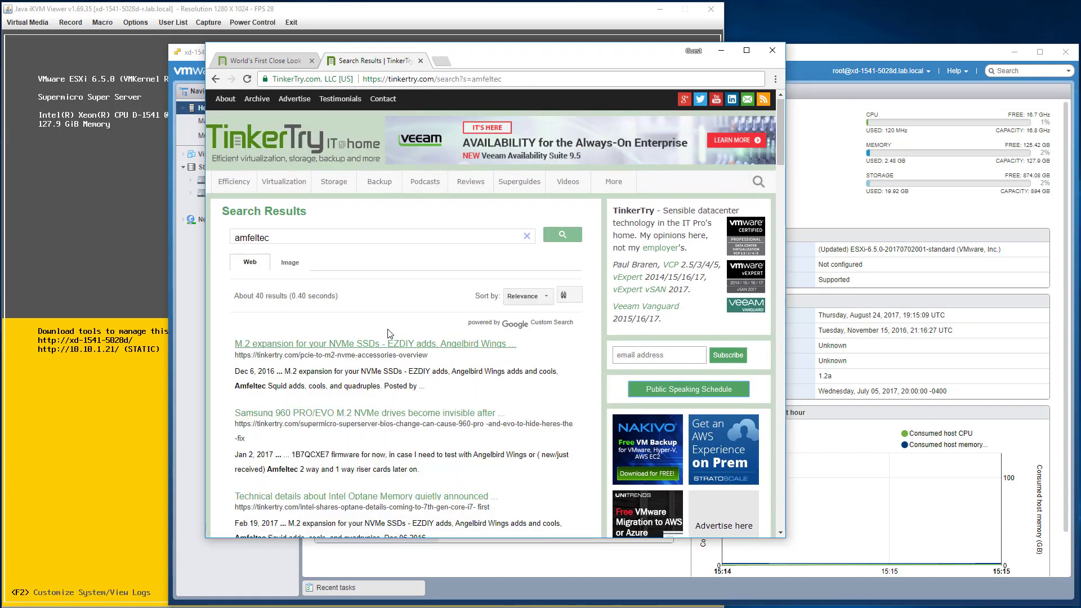
Open the M.2 expansion for NVMe SSDs article, skim it, and minimize Chrome.
{"action": "left_click", "coordinate": [403, 344]}
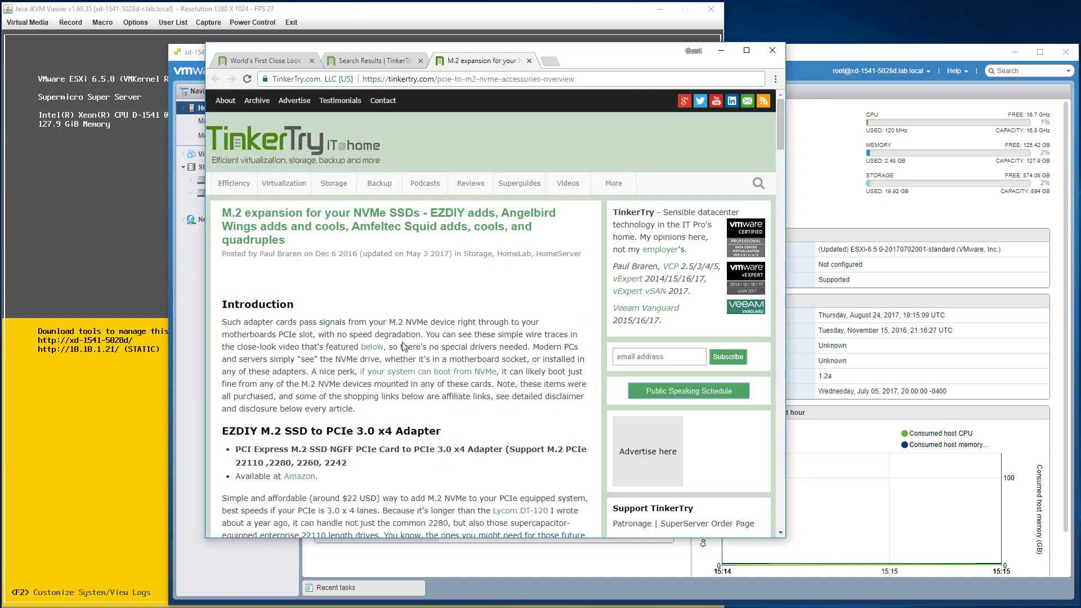
{"action": "scroll", "coordinate": [403, 347], "scroll_direction": "down", "scroll_amount": 5}
{"action": "scroll", "coordinate": [403, 347], "scroll_direction": "up", "scroll_amount": 4}
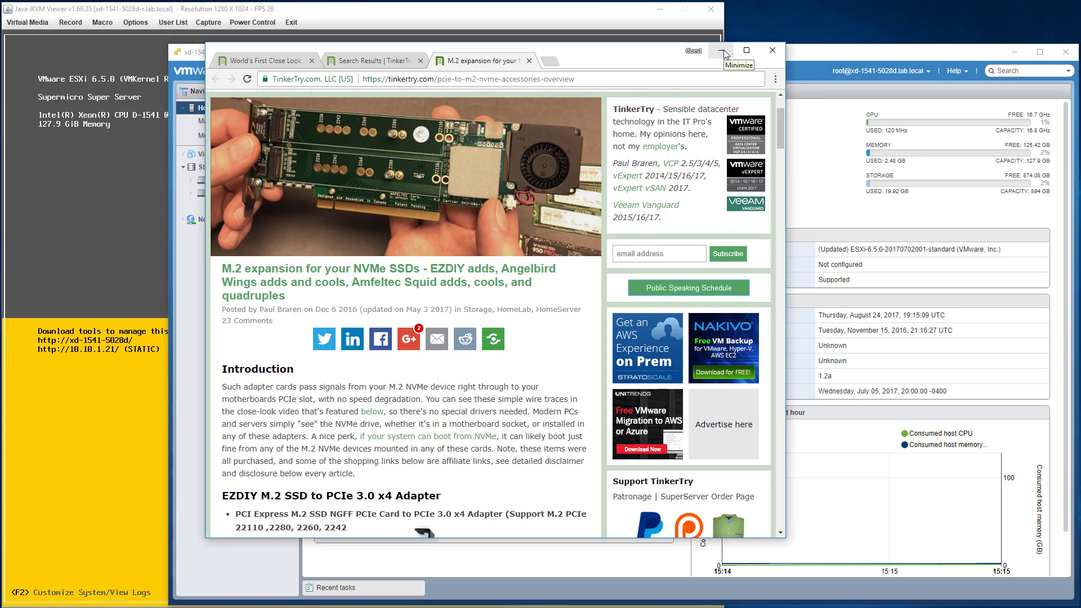
{"action": "scroll", "coordinate": [361, 167], "scroll_direction": "down", "scroll_amount": 1}
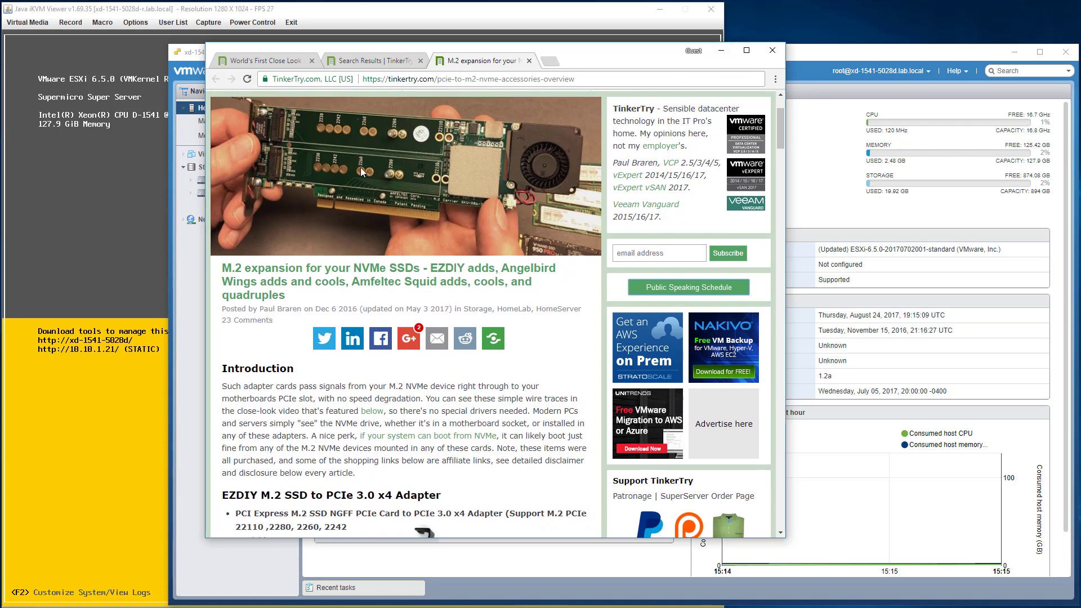
{"action": "left_click", "coordinate": [721, 54]}
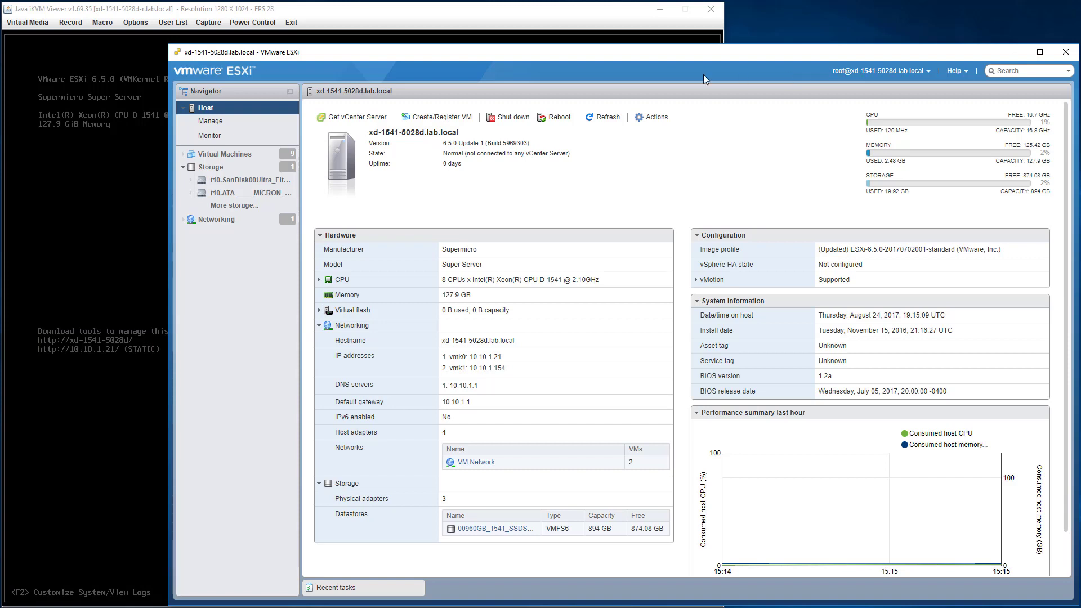
Confirm the Non-Volatile memory controller's passthrough is Active, then bring up Virtual Machines actions.
{"action": "left_click", "coordinate": [225, 119]}
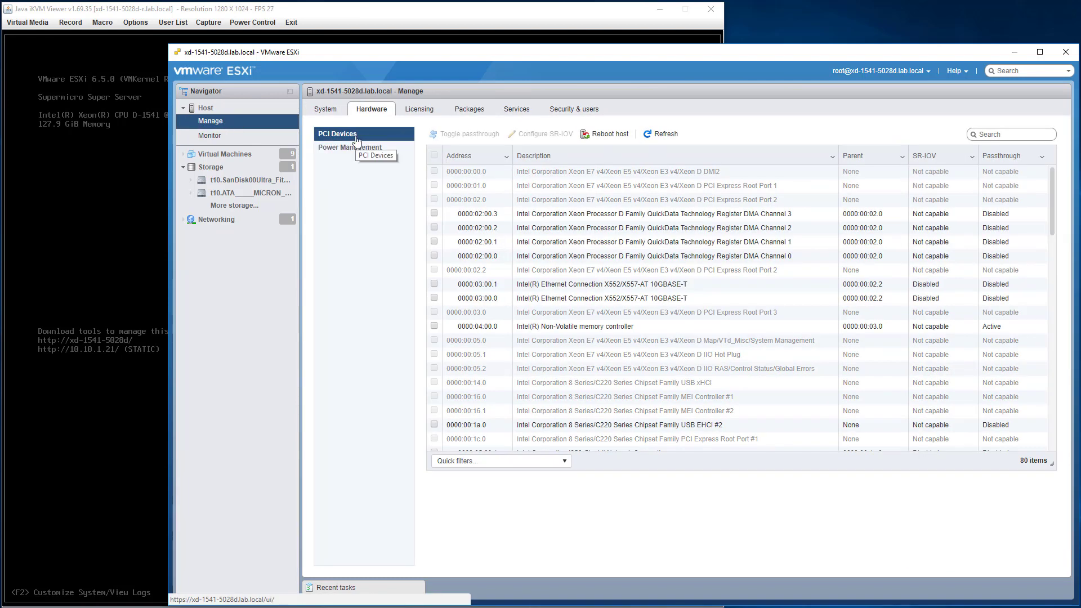
{"action": "left_click", "coordinate": [1013, 327]}
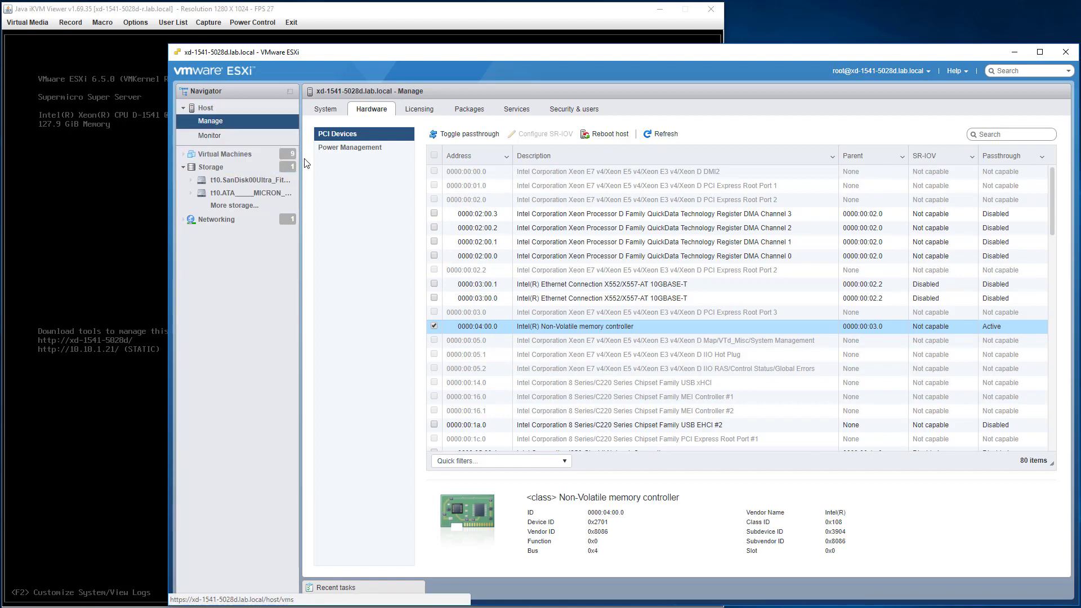
{"action": "right_click", "coordinate": [235, 156]}
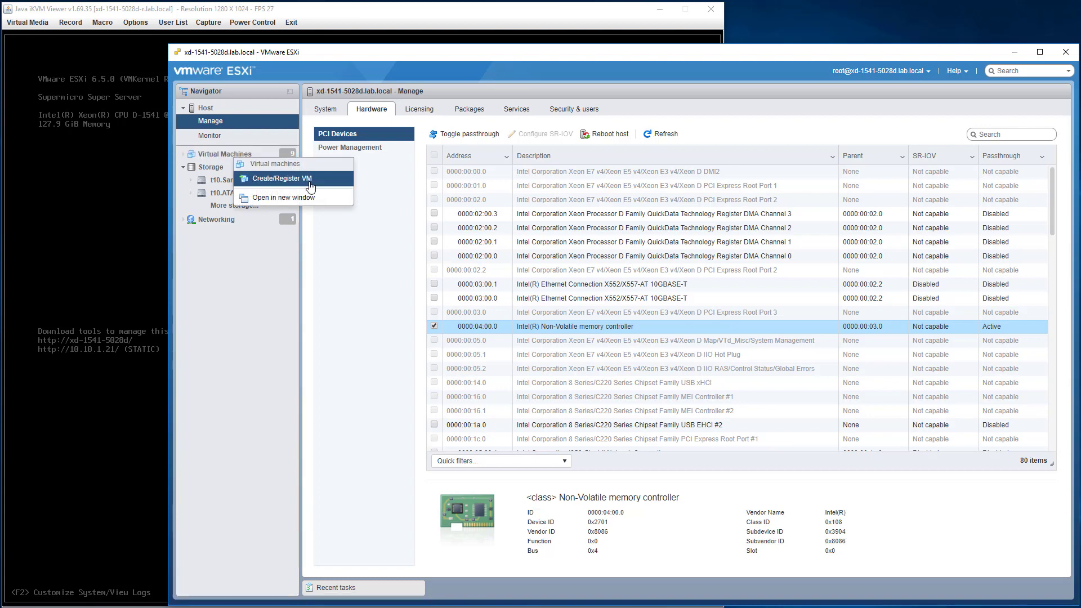
Start a new VM named 'win2016optane' with ESXi 6.5 compatibility.
{"action": "left_click", "coordinate": [280, 178]}
{"action": "left_click", "coordinate": [770, 488]}
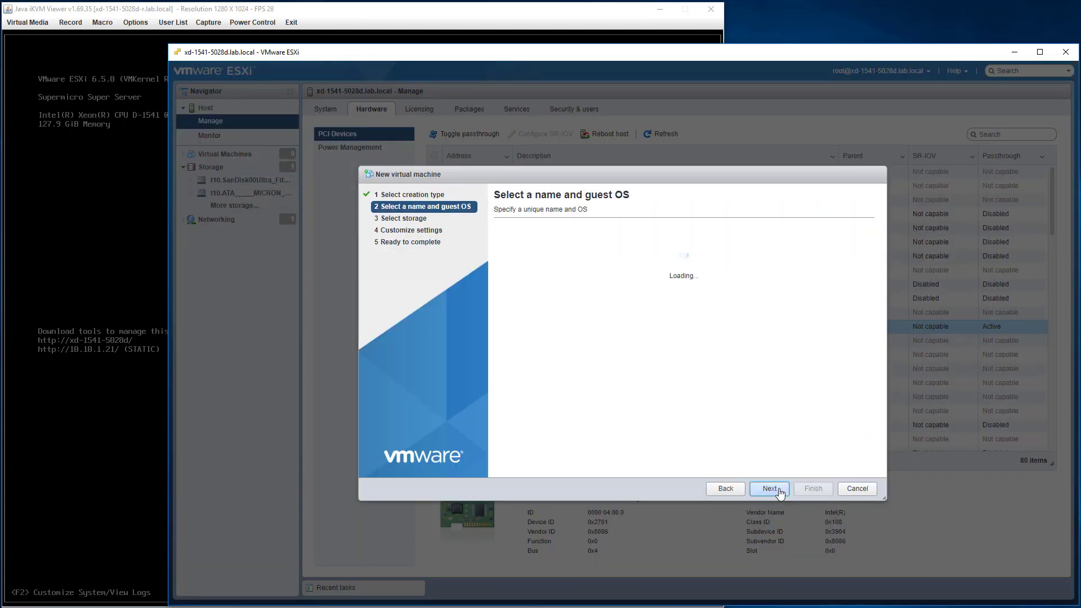
{"action": "left_click", "coordinate": [542, 250]}
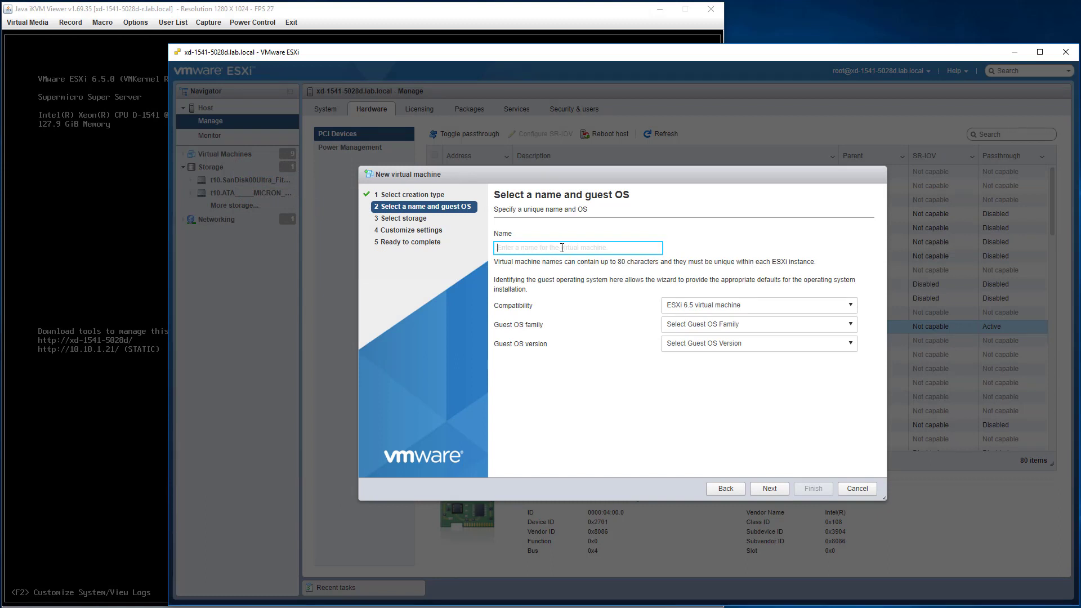
{"action": "type", "text": "win2016"}
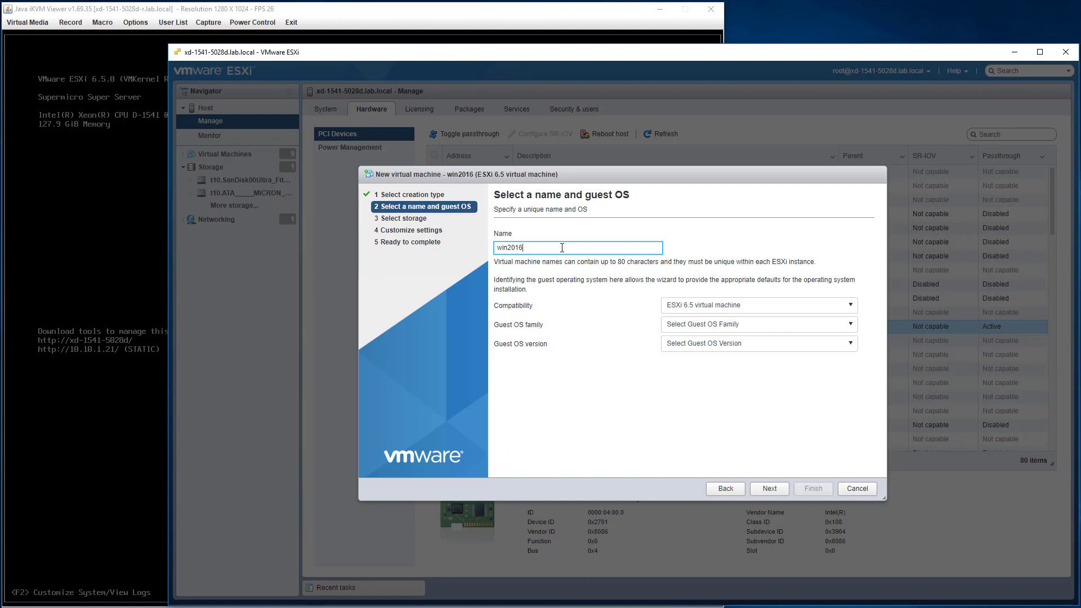
{"action": "type", "text": "optane"}
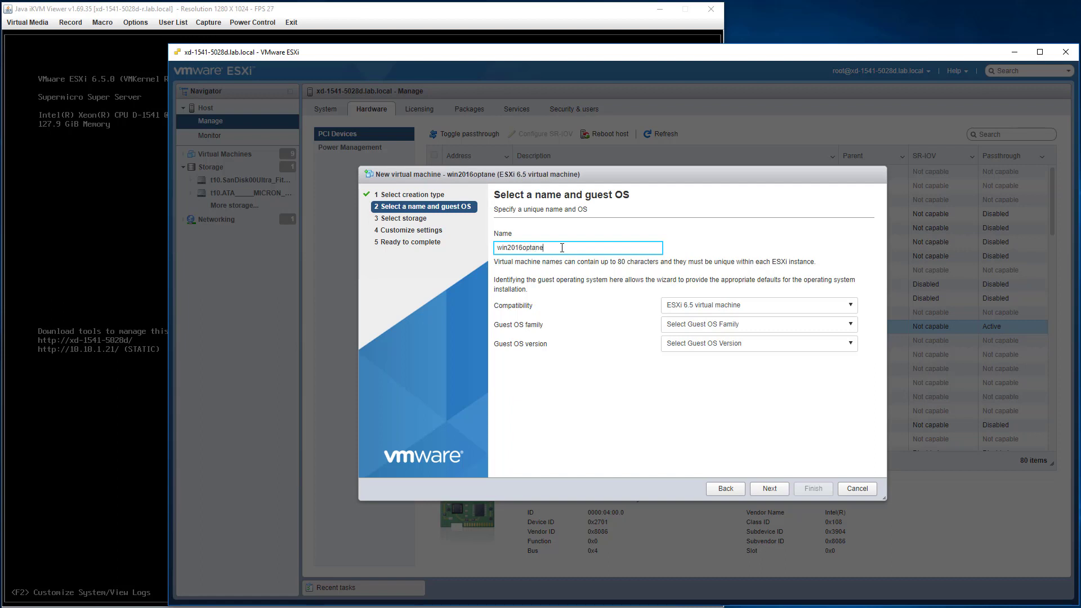
{"action": "left_click", "coordinate": [715, 311]}
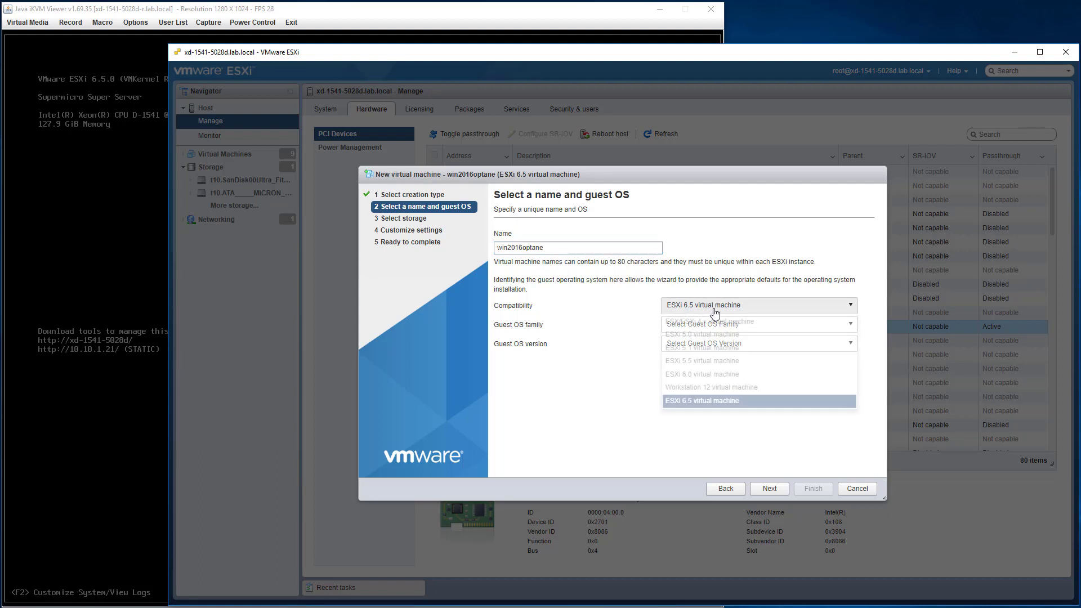
{"action": "left_click", "coordinate": [716, 312]}
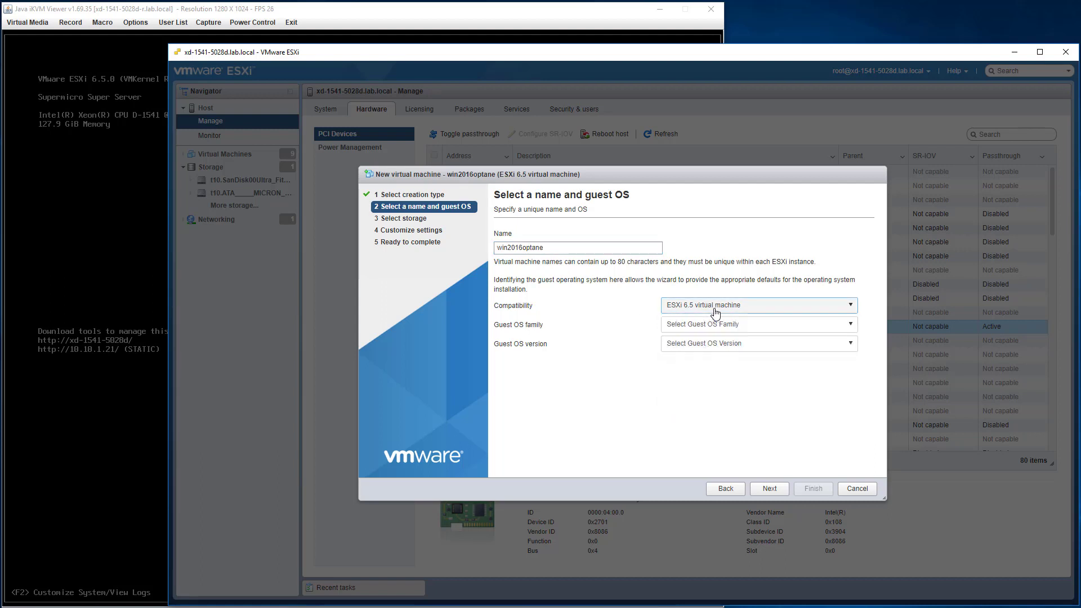
Set the guest OS to Windows family, Windows Server 2016 (64-bit).
{"action": "left_click", "coordinate": [760, 325]}
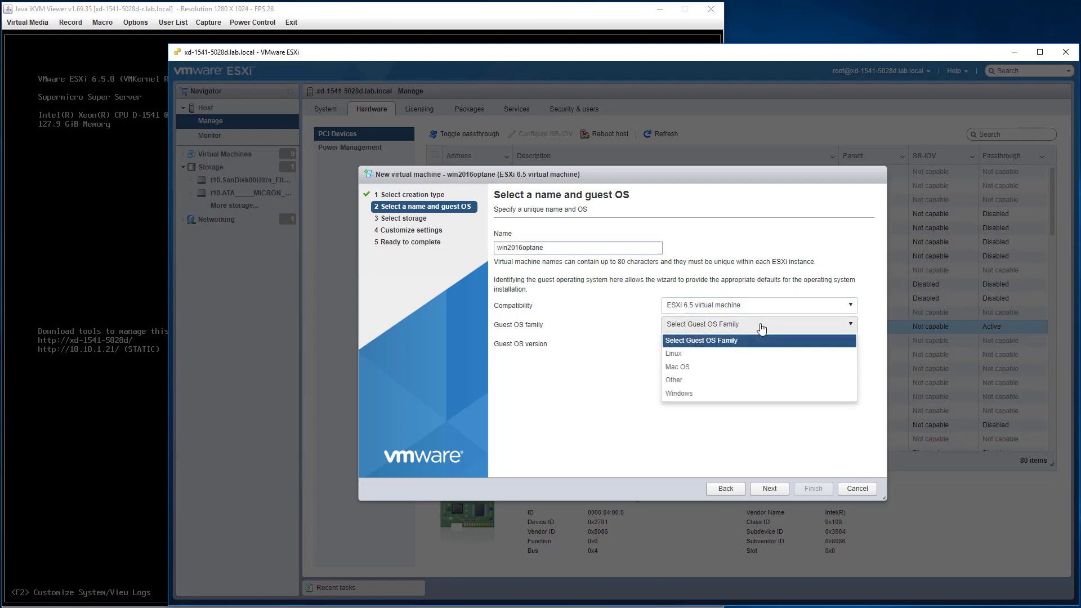
{"action": "left_click", "coordinate": [705, 393]}
{"action": "left_click", "coordinate": [722, 344]}
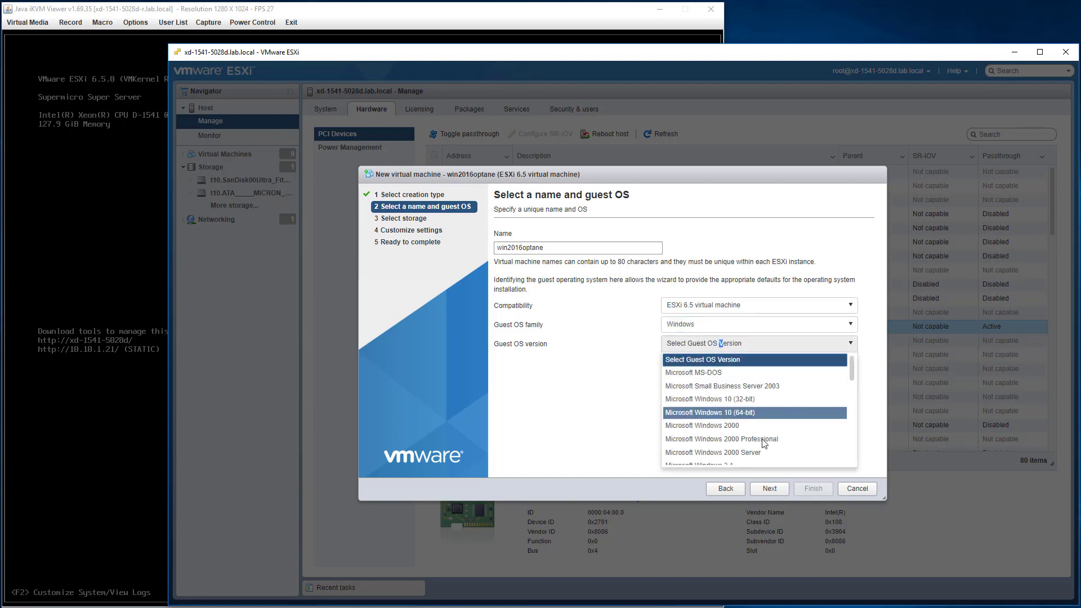
{"action": "scroll", "coordinate": [764, 444], "scroll_direction": "down", "scroll_amount": 7}
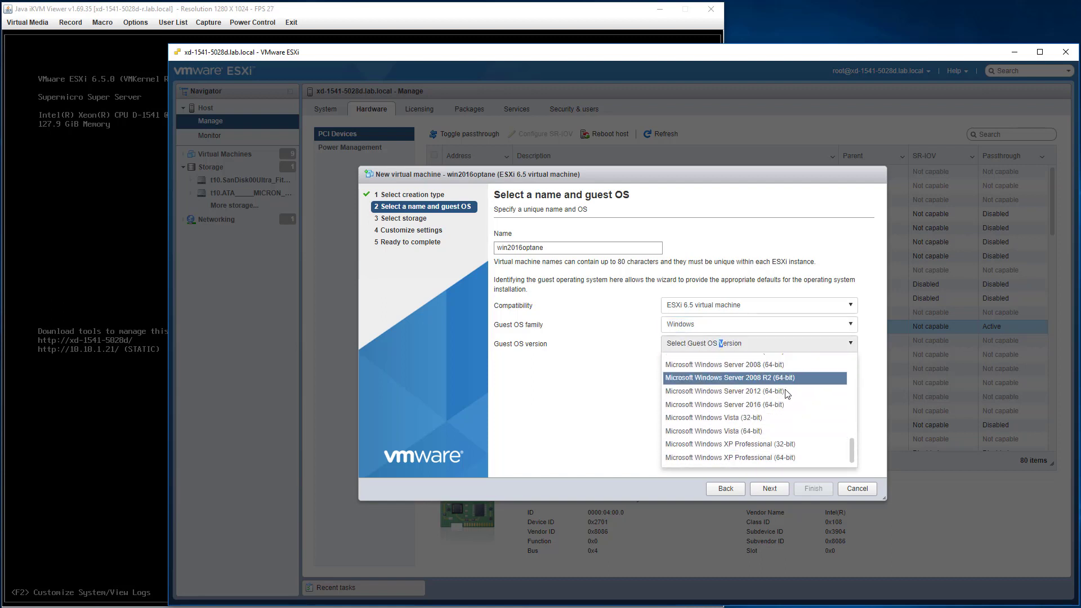
{"action": "left_click", "coordinate": [790, 406]}
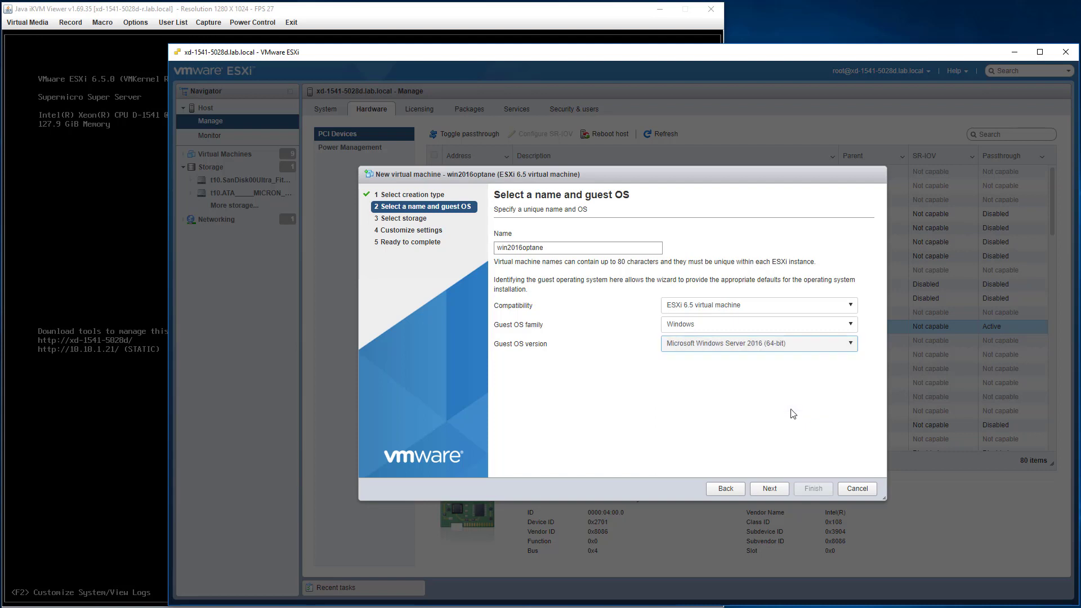
Extend the VM name to 'win2016optane - Intel Optane DC P4800X Series'.
{"action": "left_click", "coordinate": [563, 248]}
{"action": "type", "text": "- Intel Optane DC P4800X Series"}
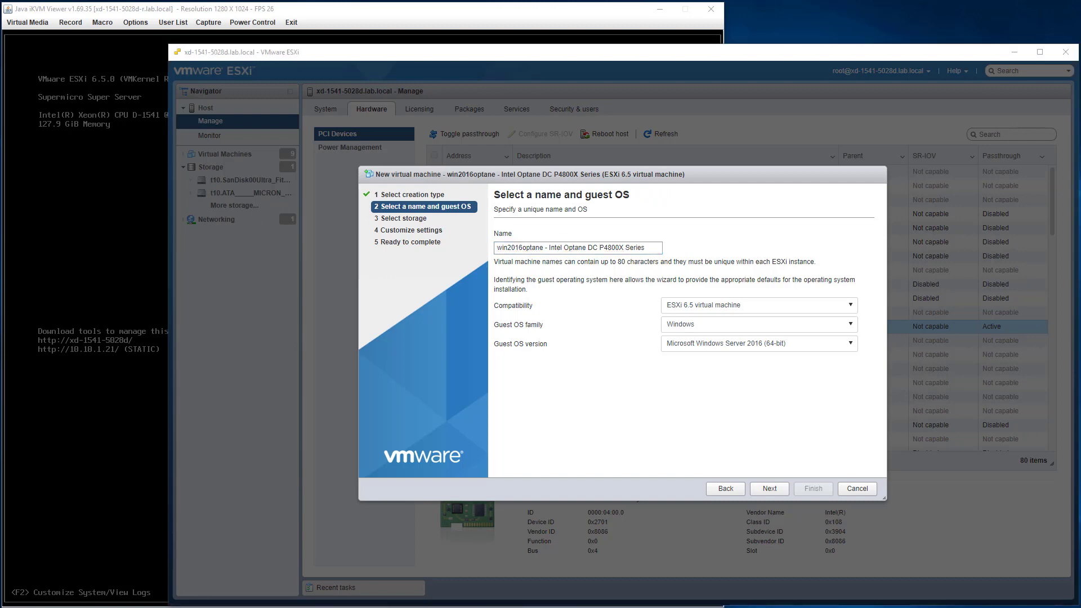
{"action": "key", "text": "alt+Tab"}
{"action": "key", "text": "alt+Tab"}
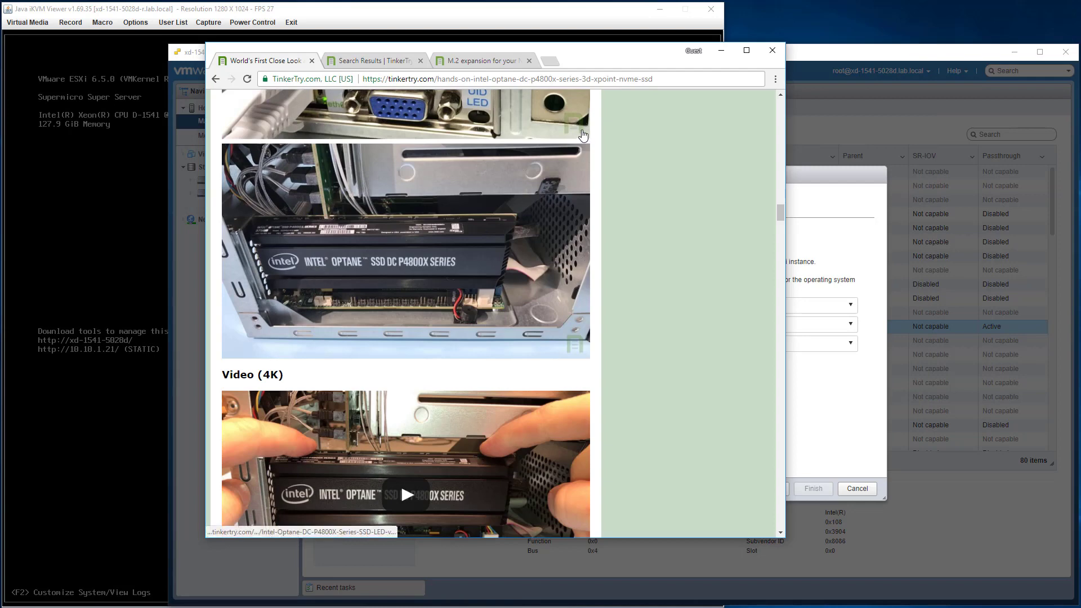
{"action": "left_click", "coordinate": [721, 50]}
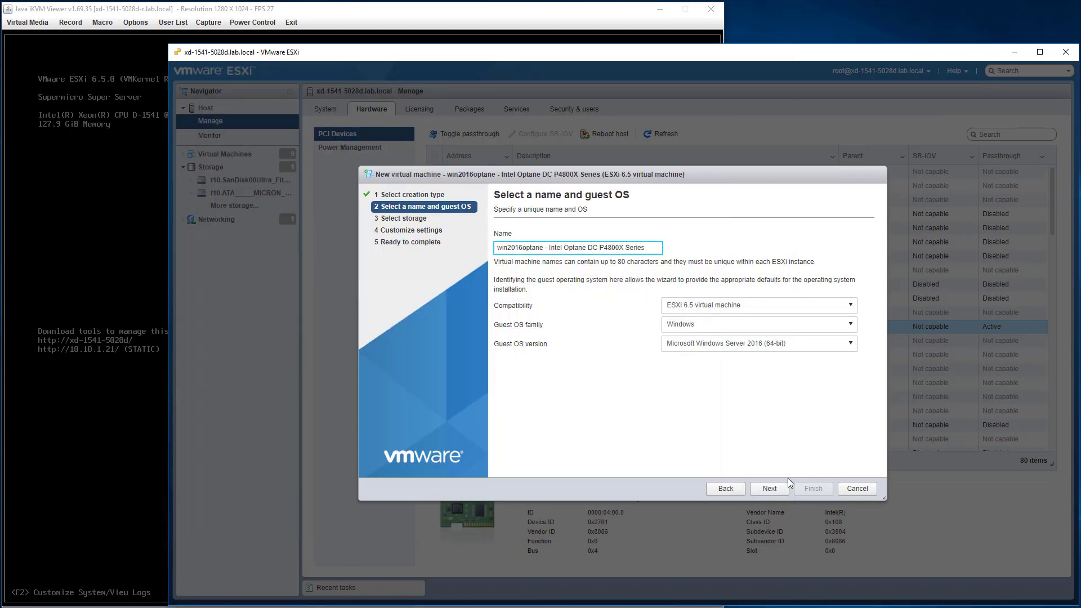
Keep datastore 00960GB_1541_SSDS3_M510DC and set the VM's CPU count to 10.
{"action": "left_click", "coordinate": [770, 490]}
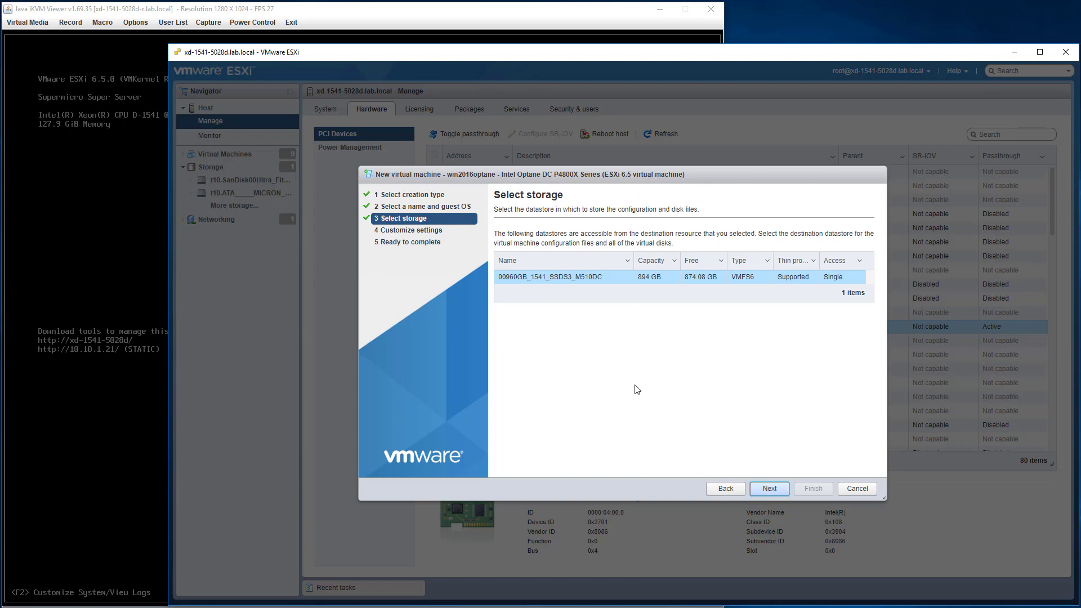
{"action": "left_click", "coordinate": [770, 490]}
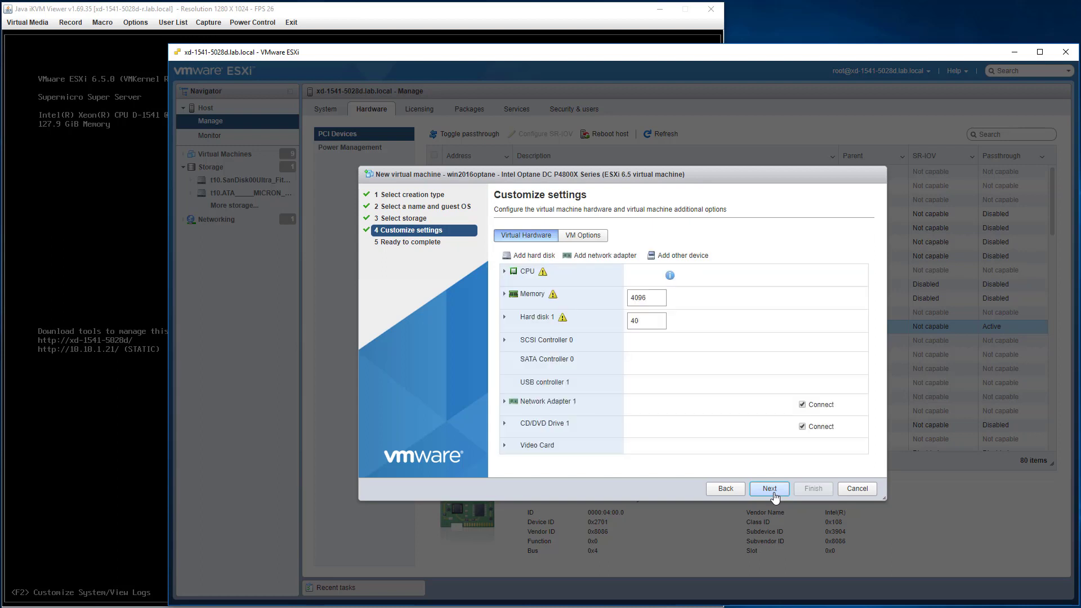
{"action": "left_click", "coordinate": [504, 272]}
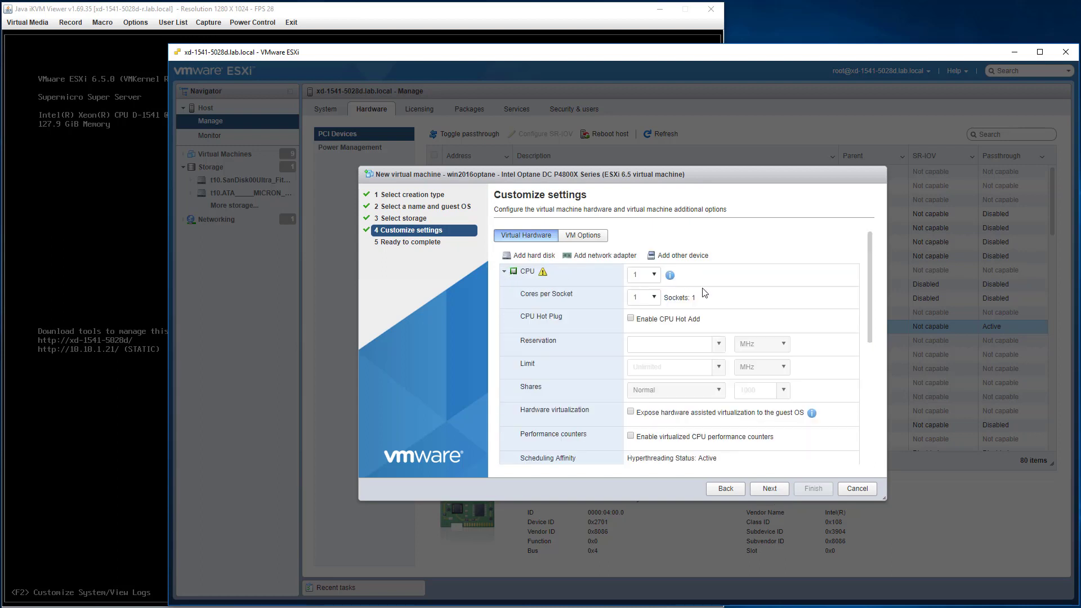
{"action": "left_click", "coordinate": [642, 274]}
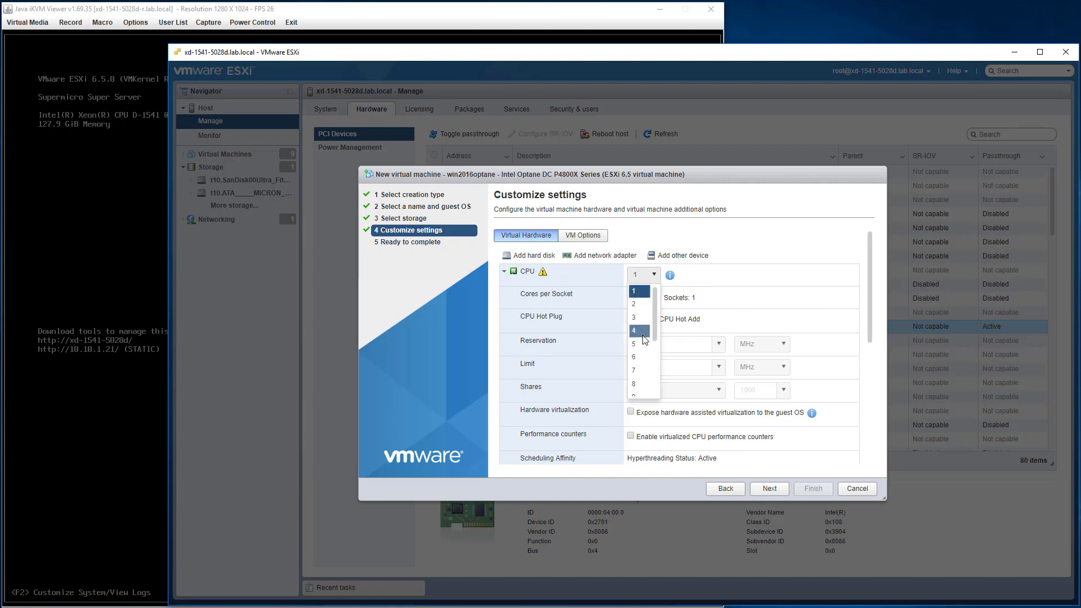
{"action": "left_click", "coordinate": [637, 384]}
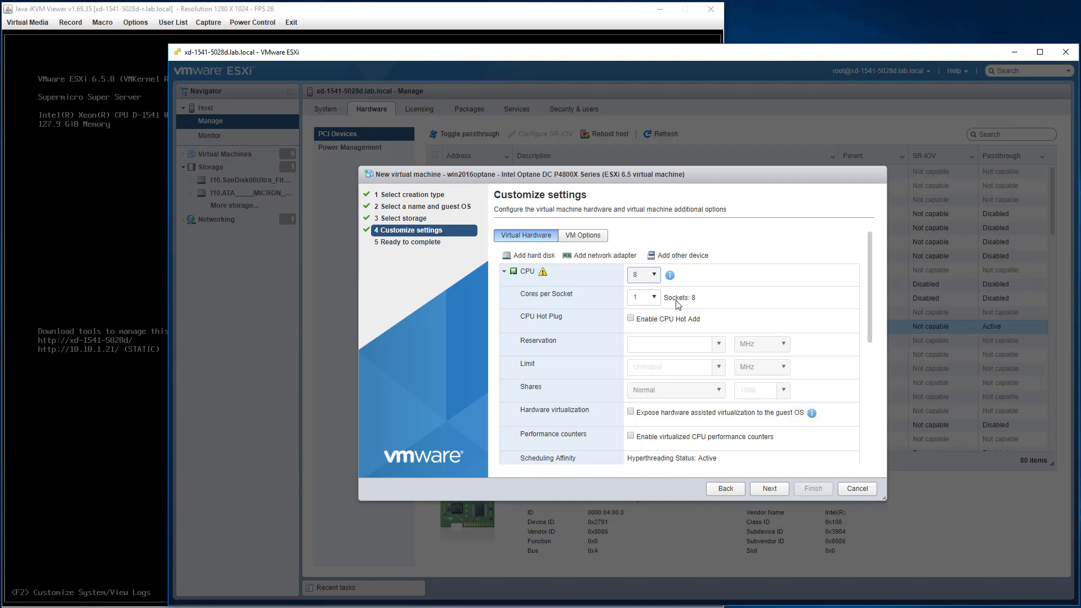
{"action": "left_click", "coordinate": [653, 276]}
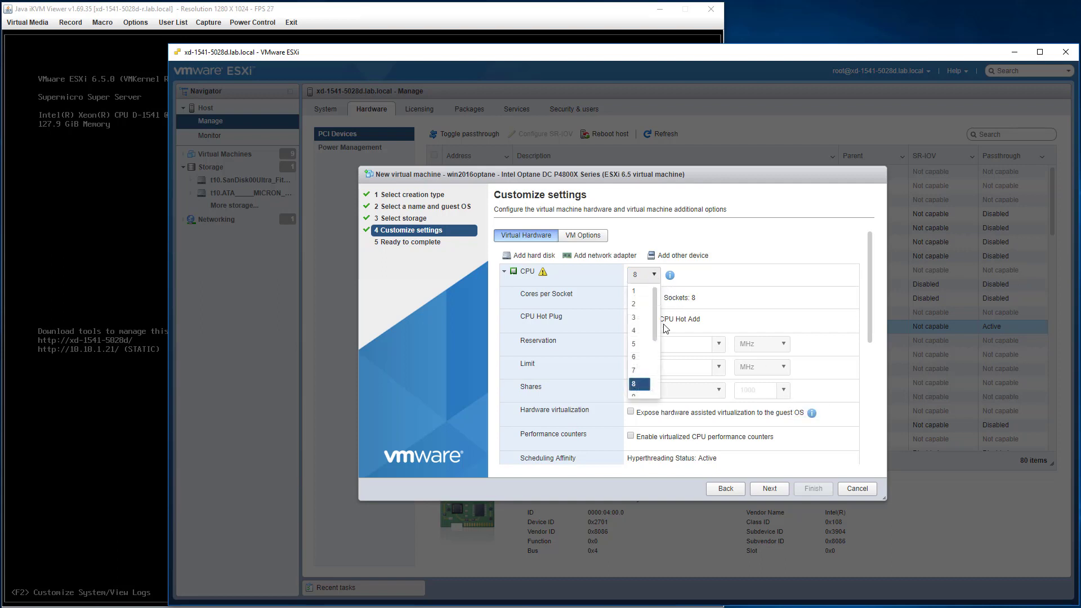
{"action": "scroll", "coordinate": [657, 343], "scroll_direction": "down", "scroll_amount": 2}
{"action": "left_click_drag", "start_coordinate": [655, 356], "coordinate": [650, 384]}
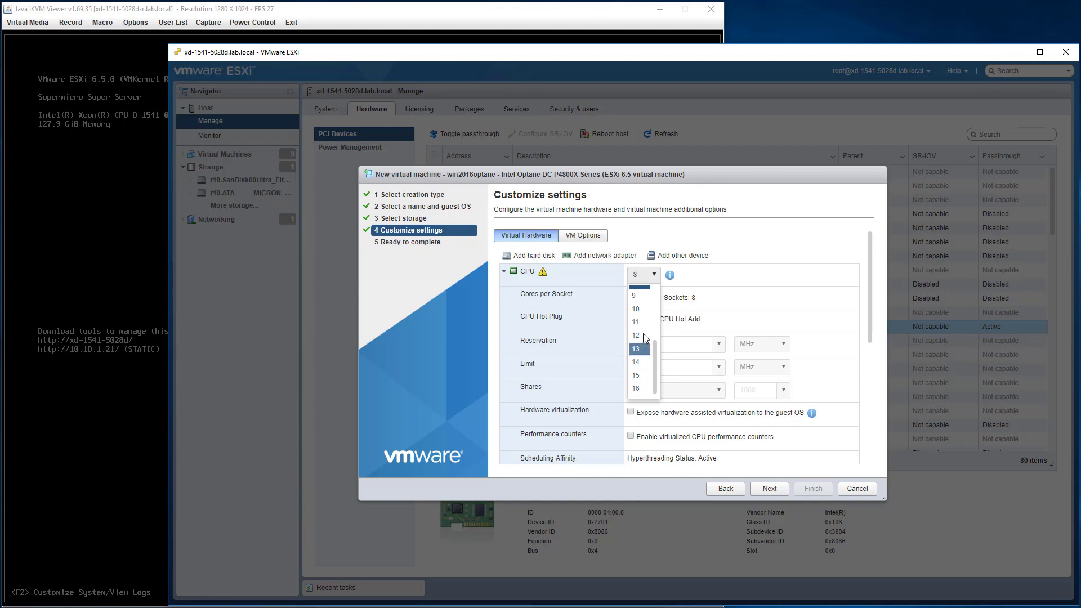
{"action": "left_click", "coordinate": [636, 309]}
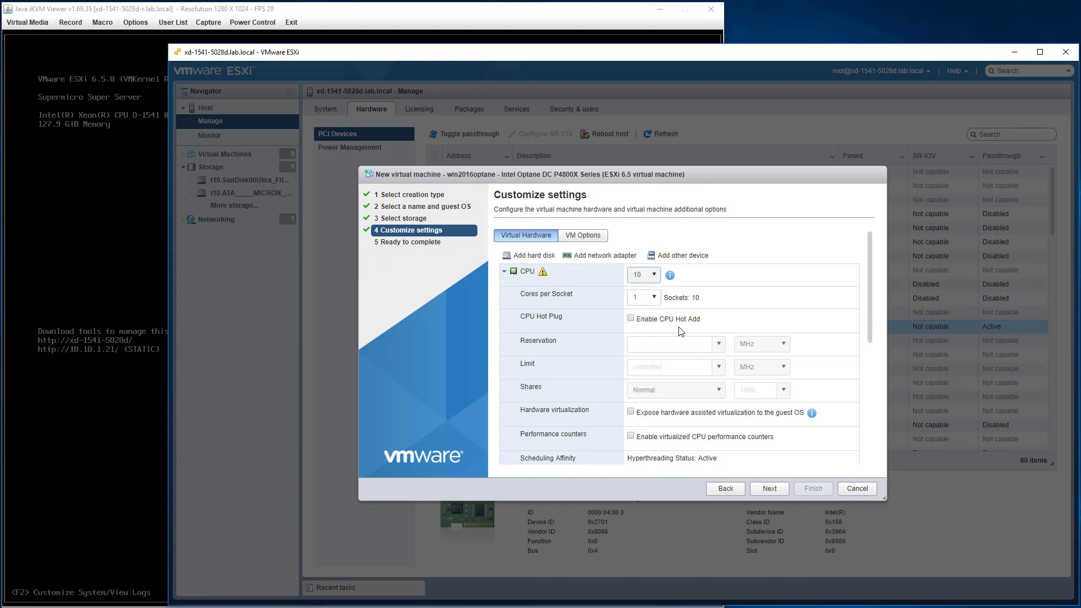
Try 1 and 2 CPUs with one core per socket, then settle back on 10 CPUs.
{"action": "left_click", "coordinate": [655, 299]}
{"action": "left_click", "coordinate": [658, 303]}
{"action": "left_click", "coordinate": [654, 275]}
{"action": "left_click_drag", "start_coordinate": [656, 360], "coordinate": [655, 272]}
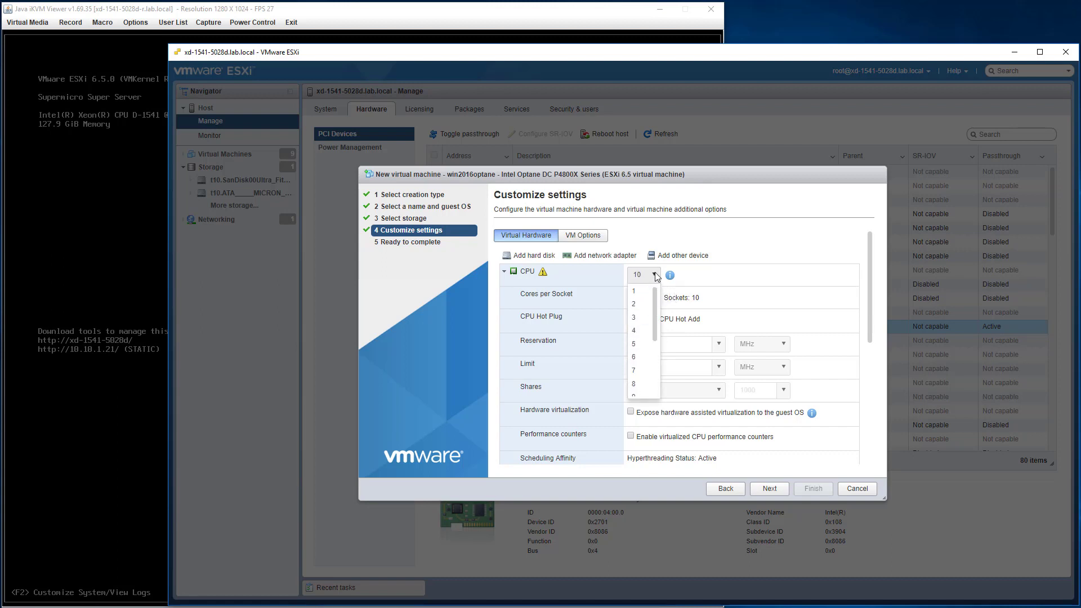
{"action": "left_click", "coordinate": [635, 292]}
{"action": "left_click", "coordinate": [653, 301]}
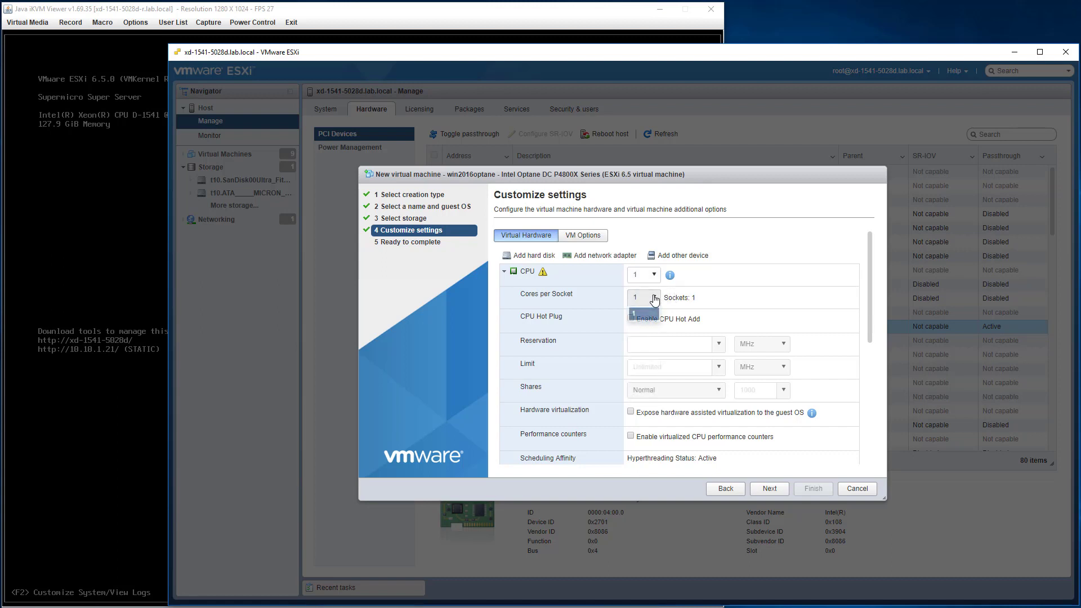
{"action": "left_click", "coordinate": [653, 302]}
{"action": "left_click", "coordinate": [646, 279]}
{"action": "left_click", "coordinate": [643, 306]}
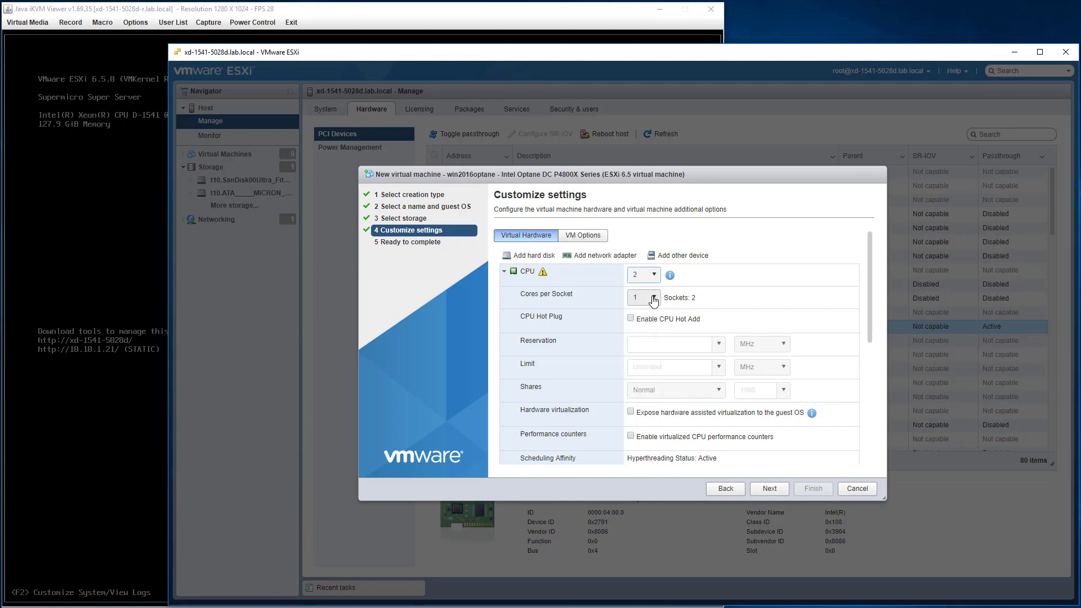
{"action": "left_click", "coordinate": [652, 300]}
{"action": "left_click", "coordinate": [652, 301]}
{"action": "left_click", "coordinate": [648, 280]}
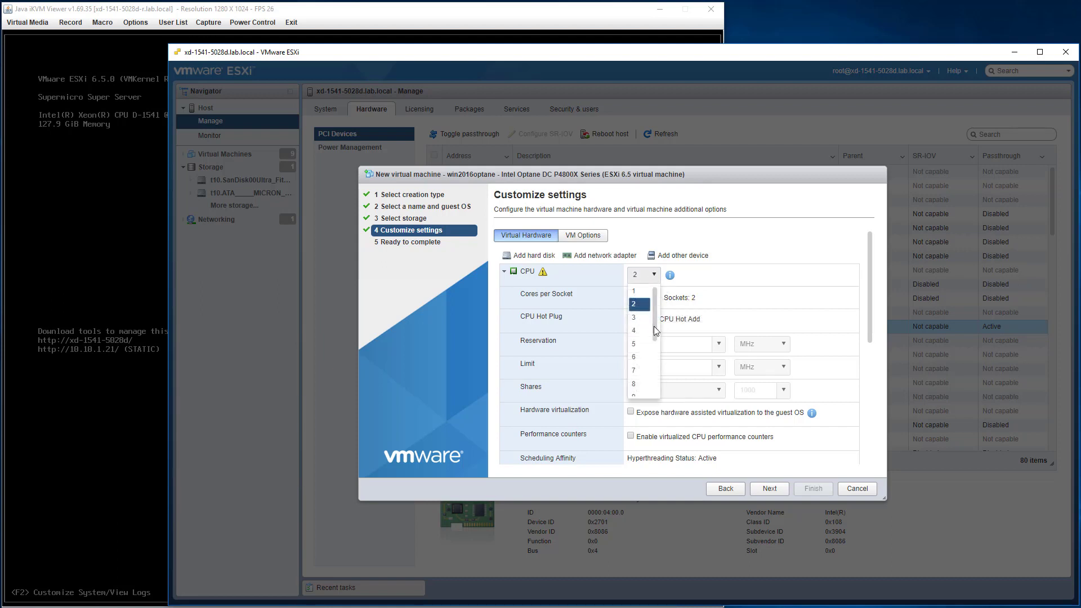
{"action": "left_click", "coordinate": [640, 387]}
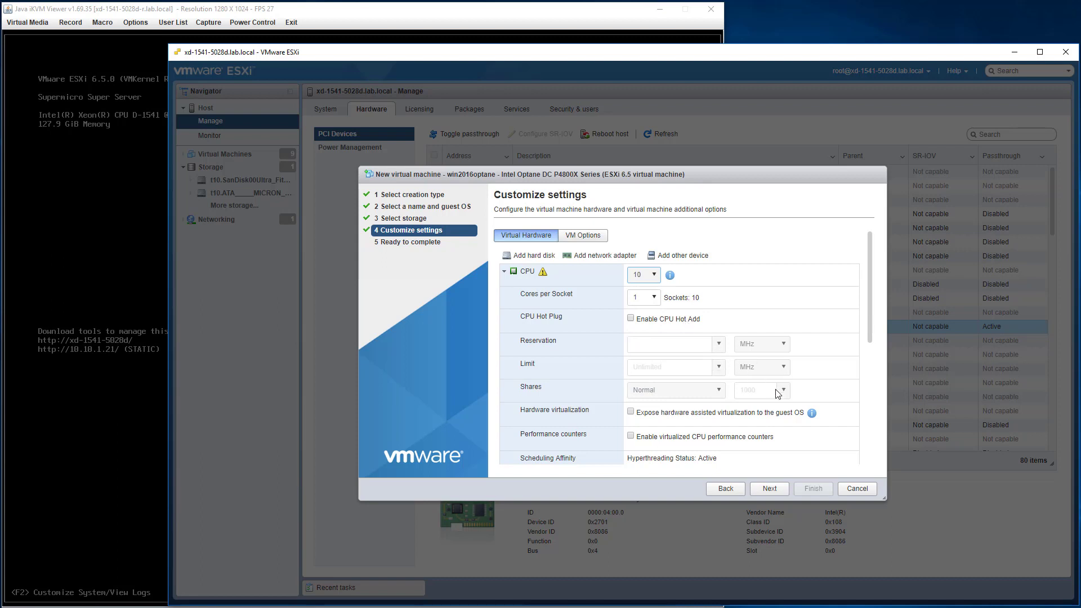
{"action": "scroll", "coordinate": [792, 424], "scroll_direction": "down", "scroll_amount": 3}
Switch memory to GB entering 800, and remove Hard disk 1 from the new VM.
{"action": "scroll", "coordinate": [792, 424], "scroll_direction": "down", "scroll_amount": 4}
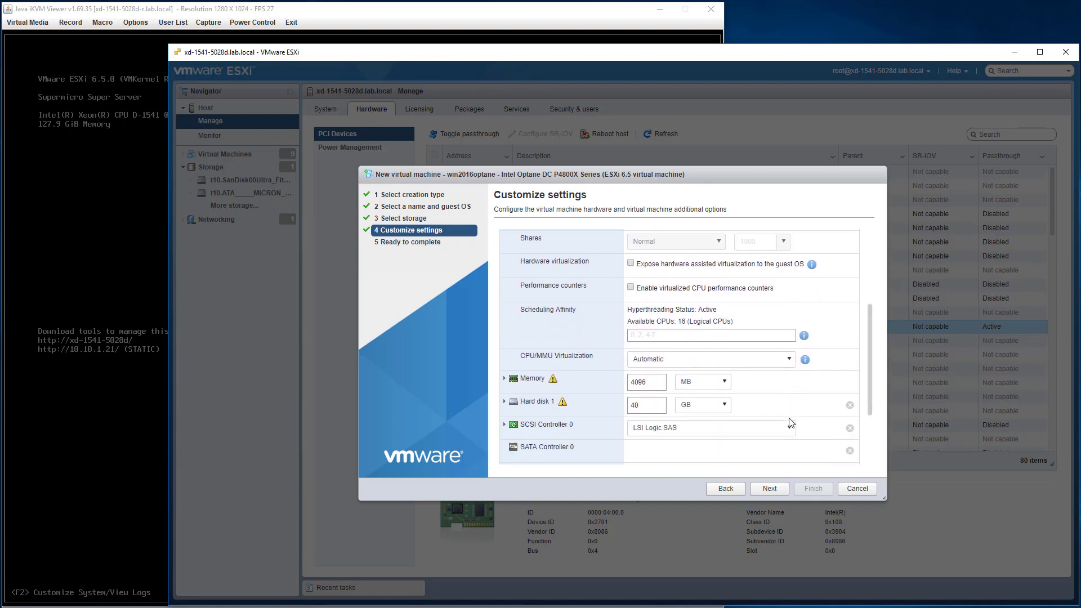
{"action": "left_click", "coordinate": [679, 302]}
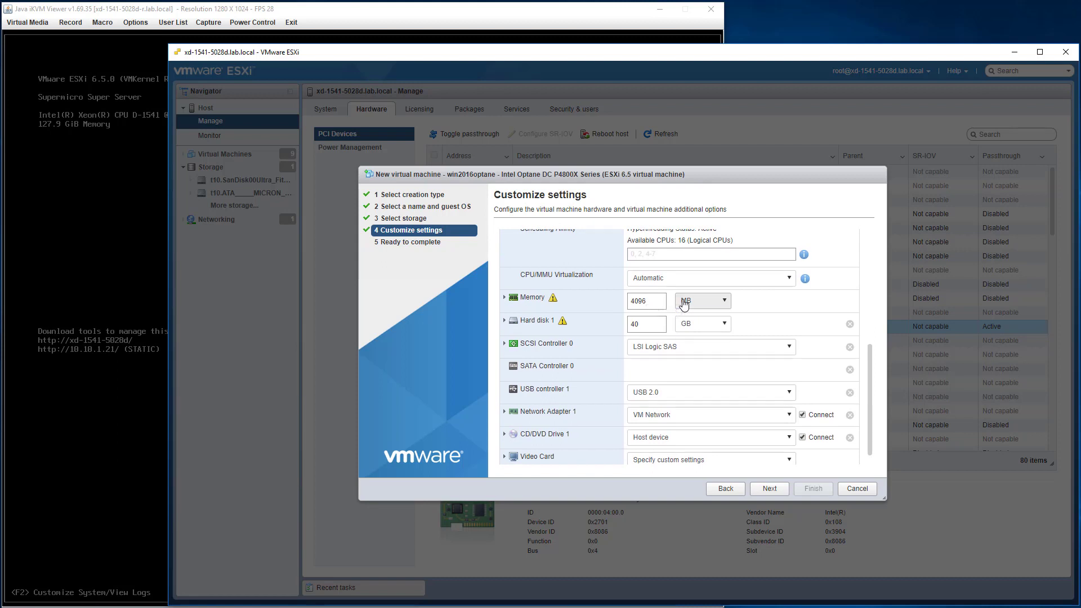
{"action": "left_click", "coordinate": [688, 328]}
{"action": "key", "text": "ctrl+a"}
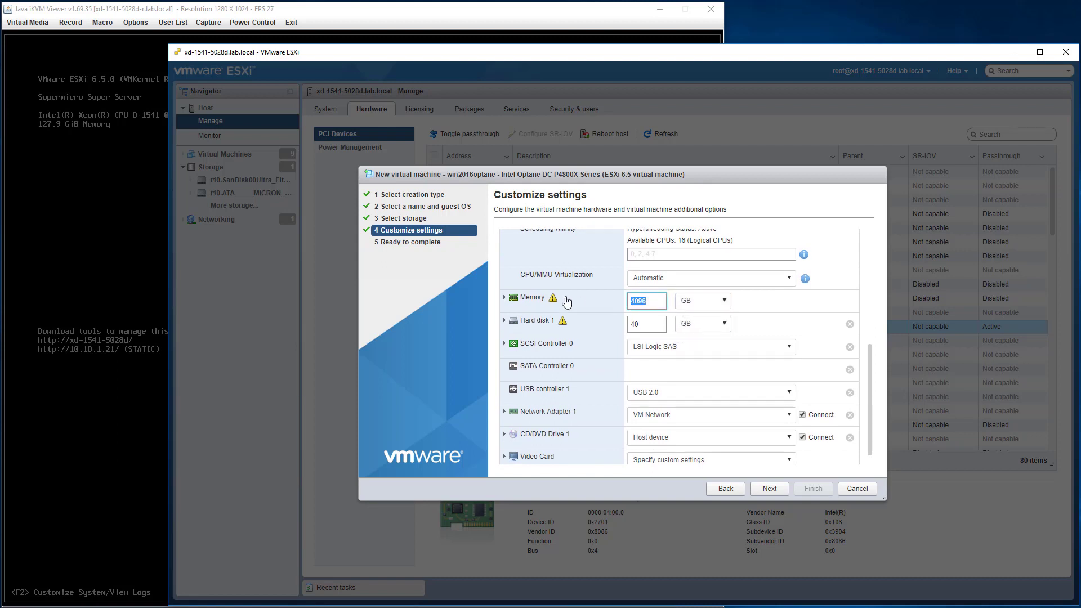
{"action": "type", "text": "8000"}
{"action": "key", "text": "Tab"}
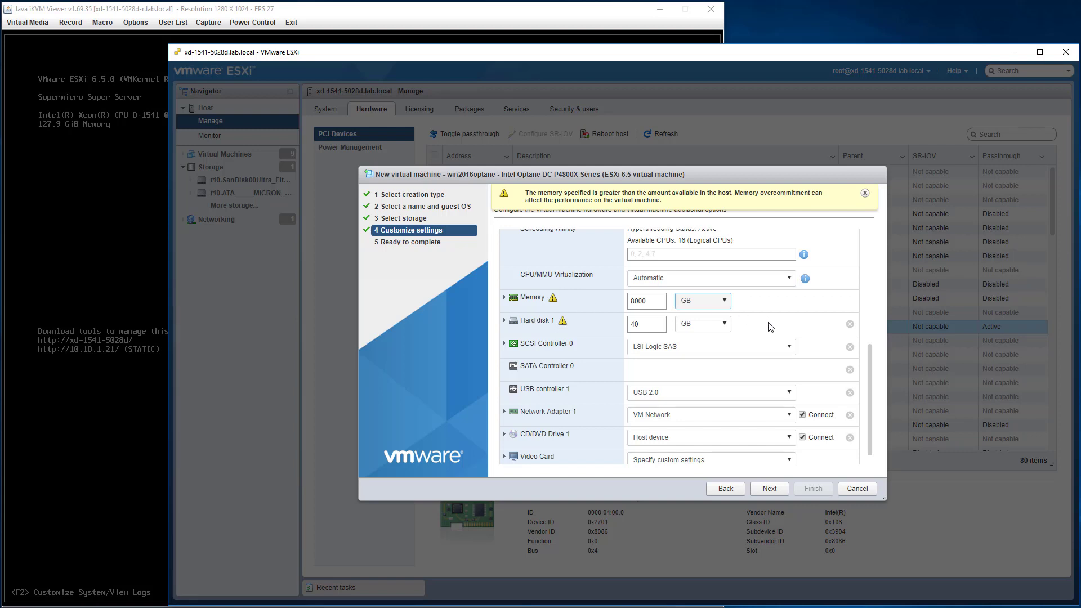
{"action": "left_click", "coordinate": [851, 326]}
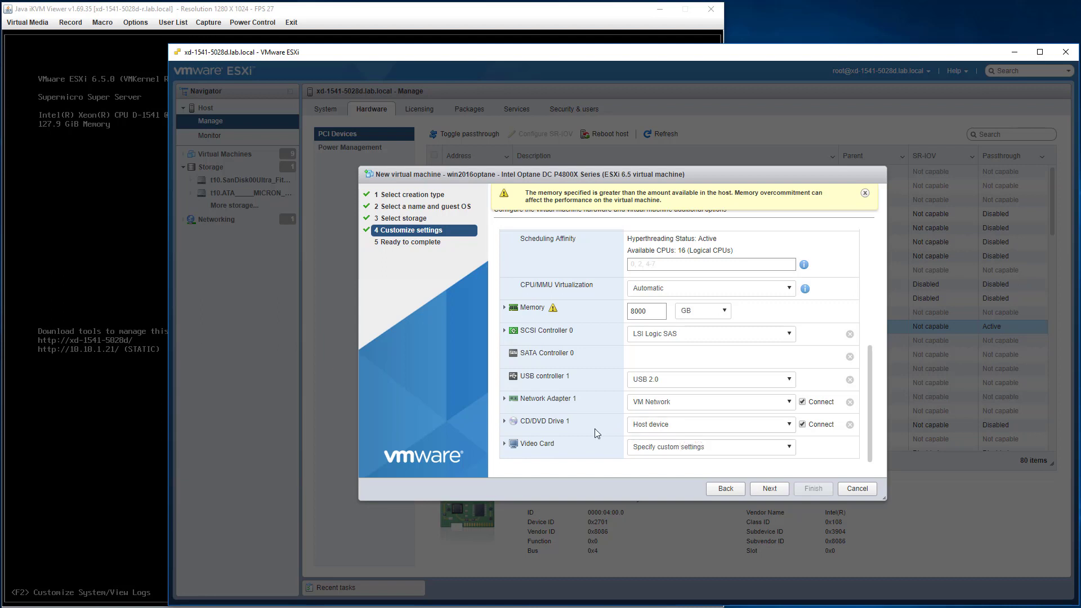
{"action": "left_click", "coordinate": [722, 431]}
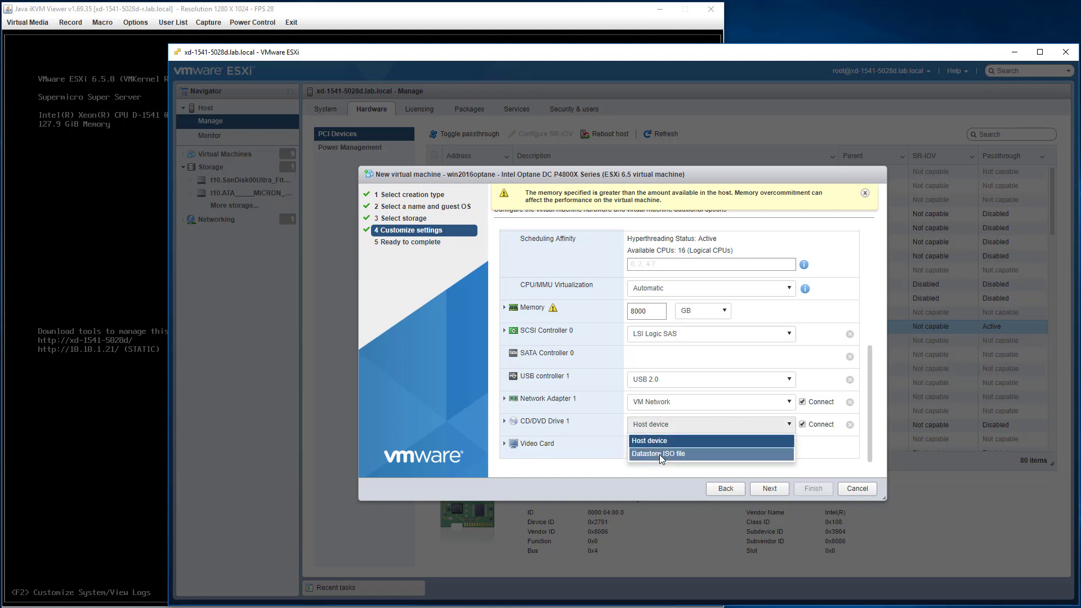
Load the Windows Server ISO 14393.0.160715-1616.RS1_RELEASE_SERVER_EVAL_X64FRE_EN-US.ISO from the datastore's ISO folder into CD/DVD Drive 1.
{"action": "left_click", "coordinate": [660, 455]}
{"action": "left_click", "coordinate": [483, 263]}
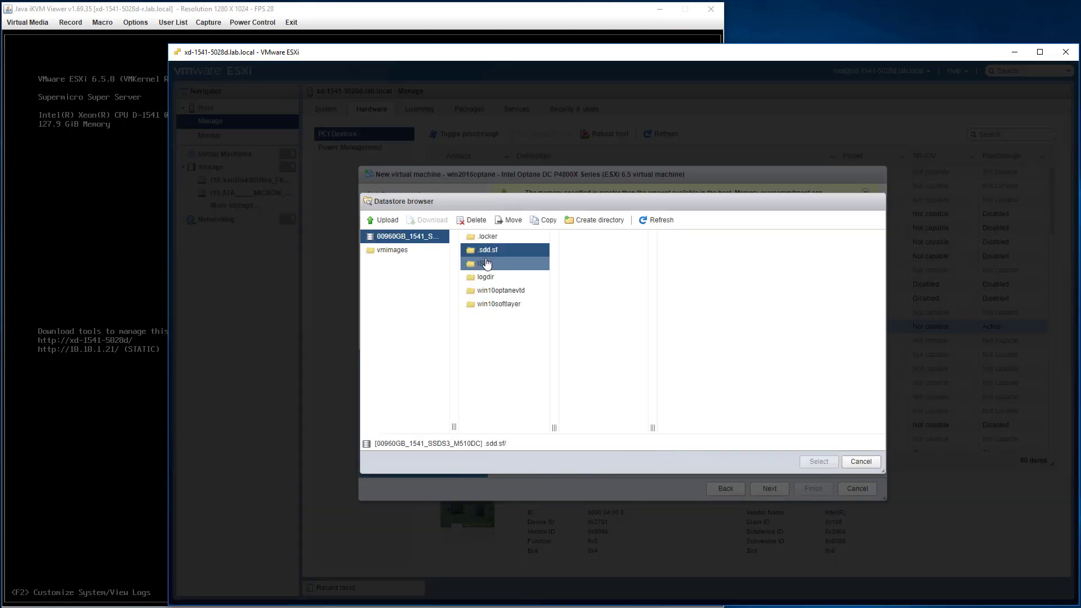
{"action": "left_click", "coordinate": [599, 239]}
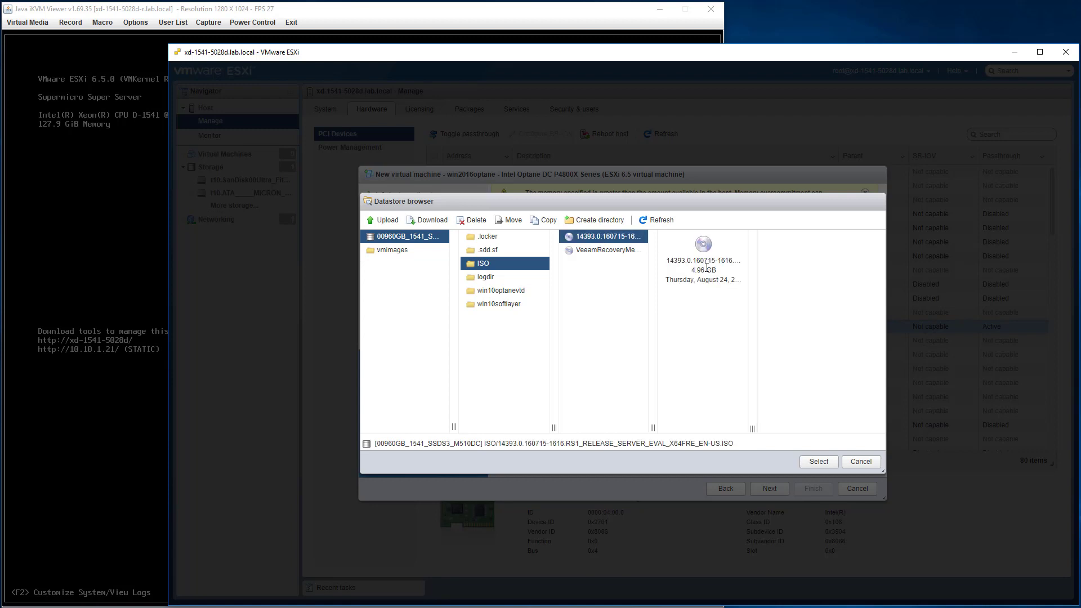
{"action": "left_click", "coordinate": [819, 462]}
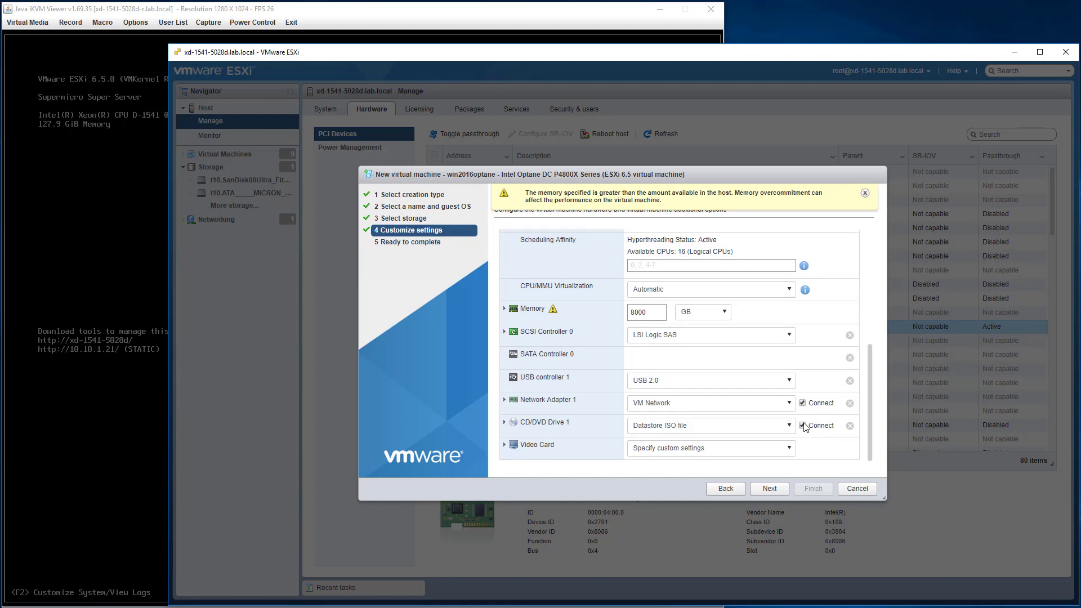
Change the VM's boot firmware from BIOS to EFI under VM Options > Boot Options.
{"action": "scroll", "coordinate": [804, 426], "scroll_direction": "up", "scroll_amount": 5}
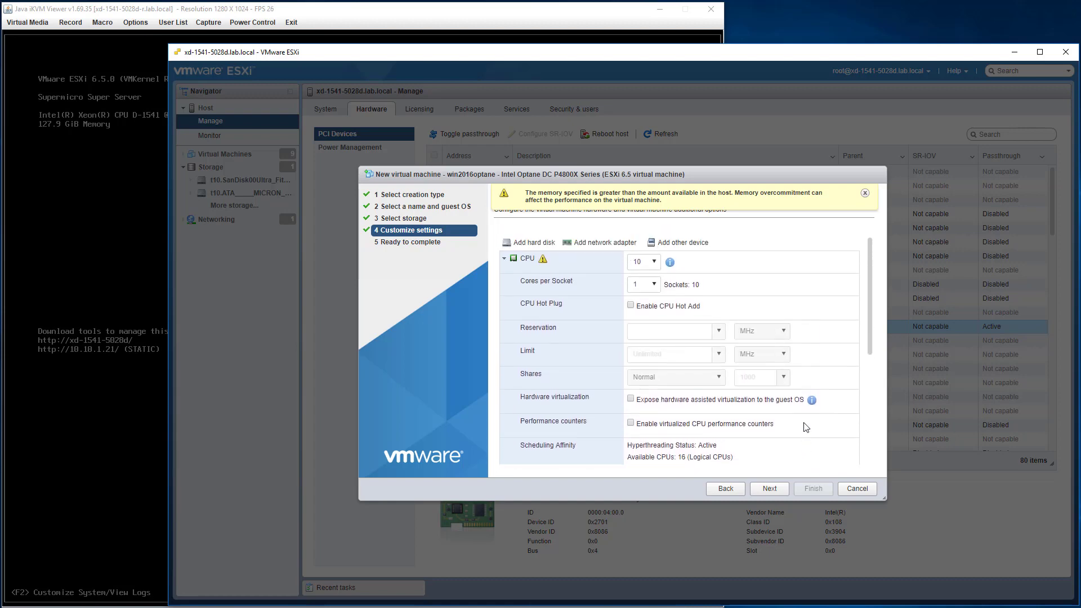
{"action": "scroll", "coordinate": [805, 427], "scroll_direction": "down", "scroll_amount": 5}
{"action": "scroll", "coordinate": [804, 426], "scroll_direction": "up", "scroll_amount": 7}
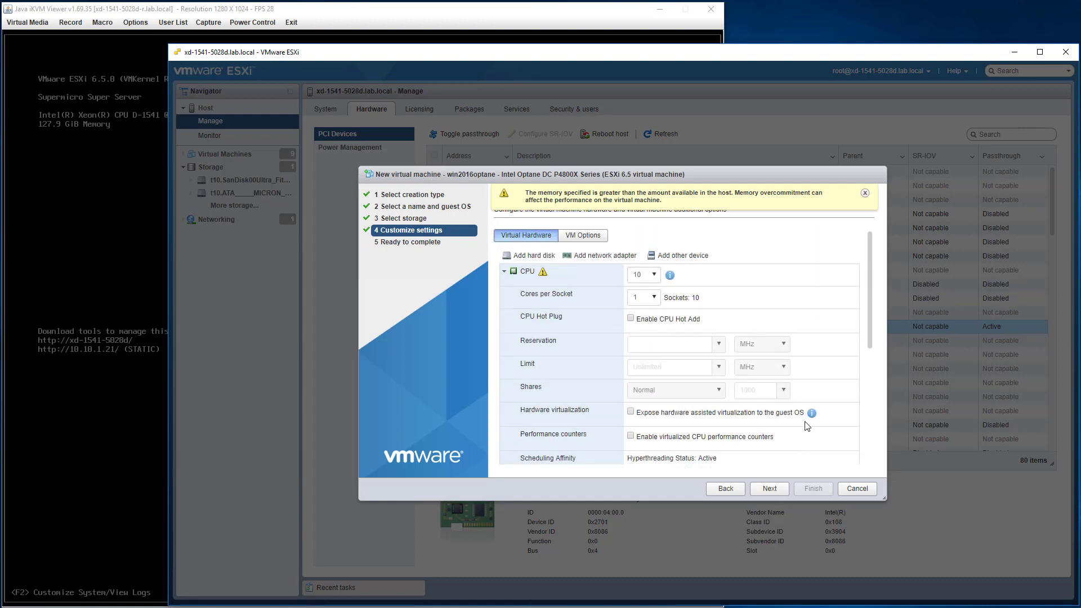
{"action": "left_click", "coordinate": [586, 237]}
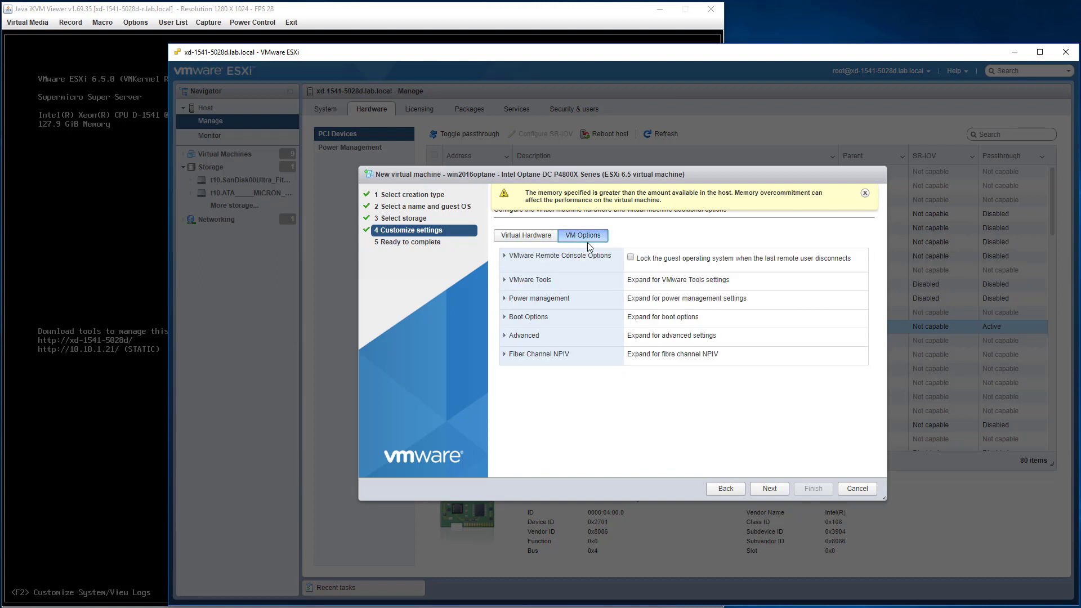
{"action": "left_click", "coordinate": [516, 318]}
{"action": "left_click", "coordinate": [665, 344]}
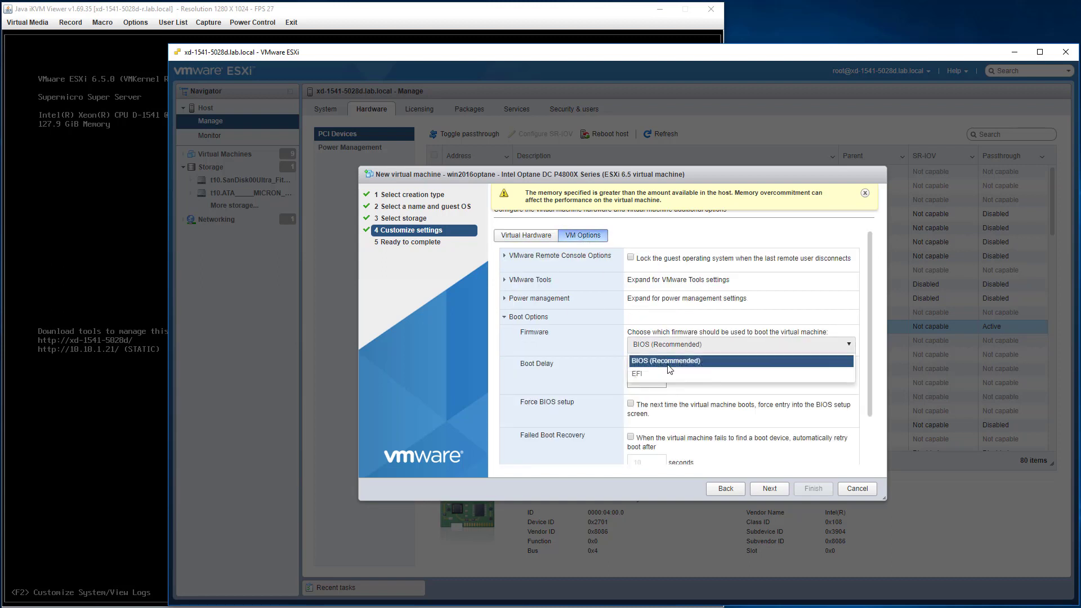
{"action": "left_click", "coordinate": [664, 370]}
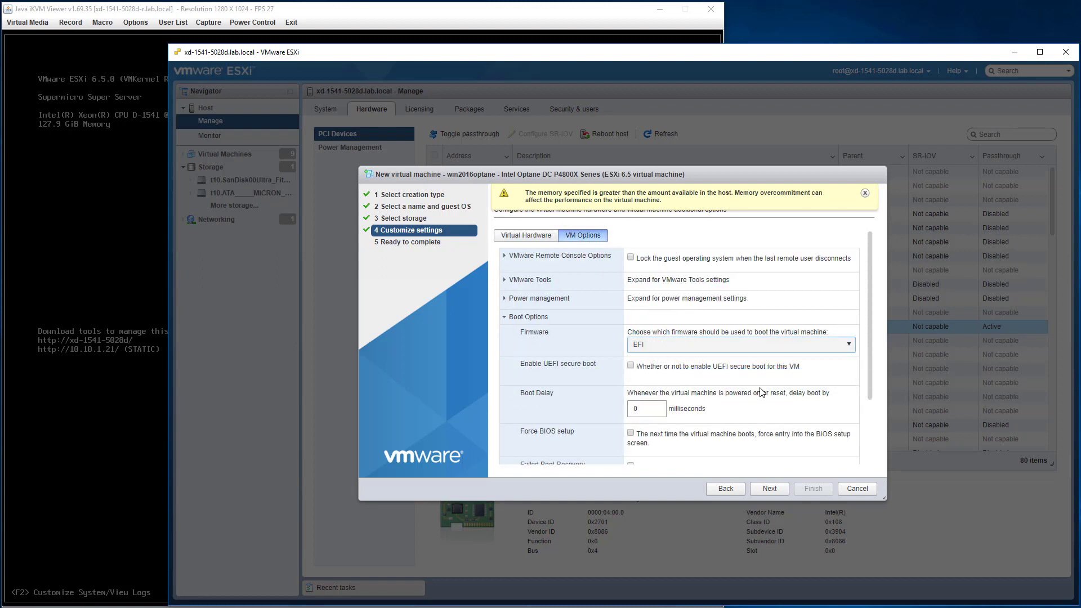
{"action": "left_click", "coordinate": [529, 239]}
{"action": "scroll", "coordinate": [735, 329], "scroll_direction": "down", "scroll_amount": 4}
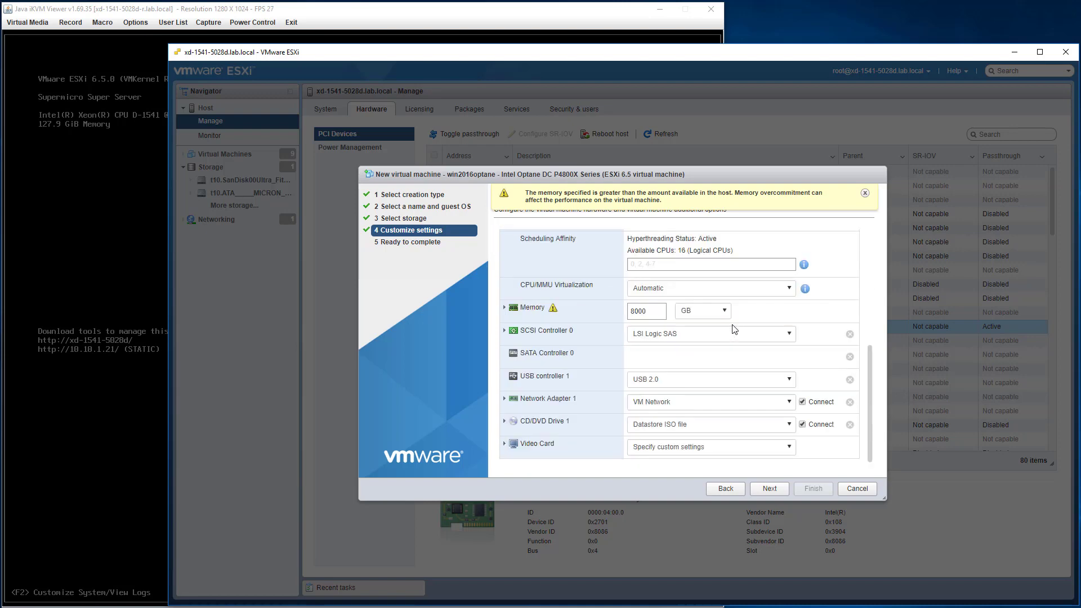
{"action": "scroll", "coordinate": [735, 329], "scroll_direction": "up", "scroll_amount": 4}
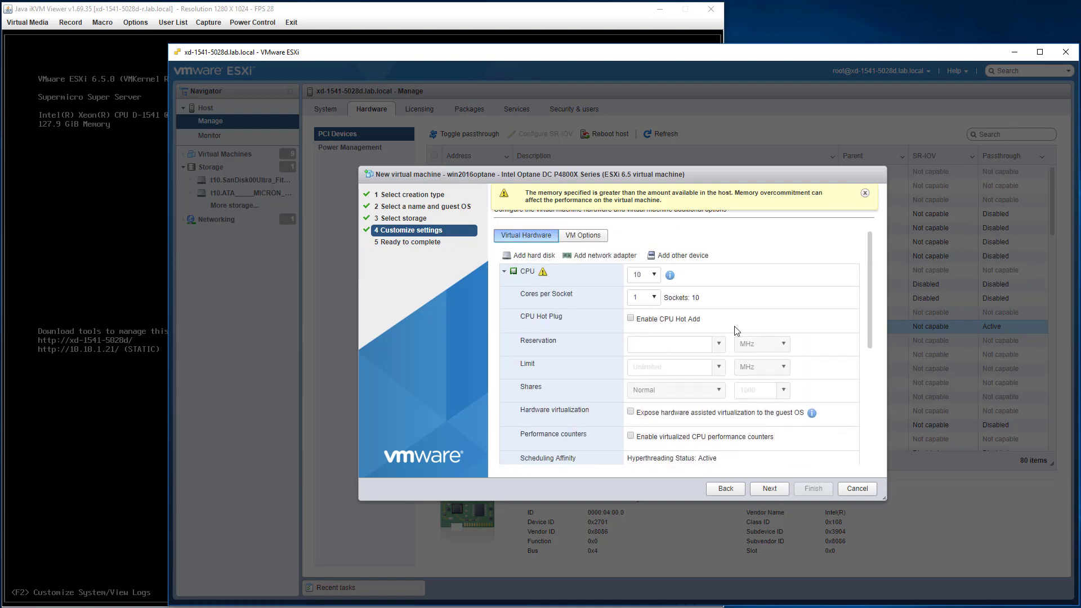
Add a PCI device passing through the Non-Volatile memory controller at 0000:04:00.0.
{"action": "left_click", "coordinate": [666, 258]}
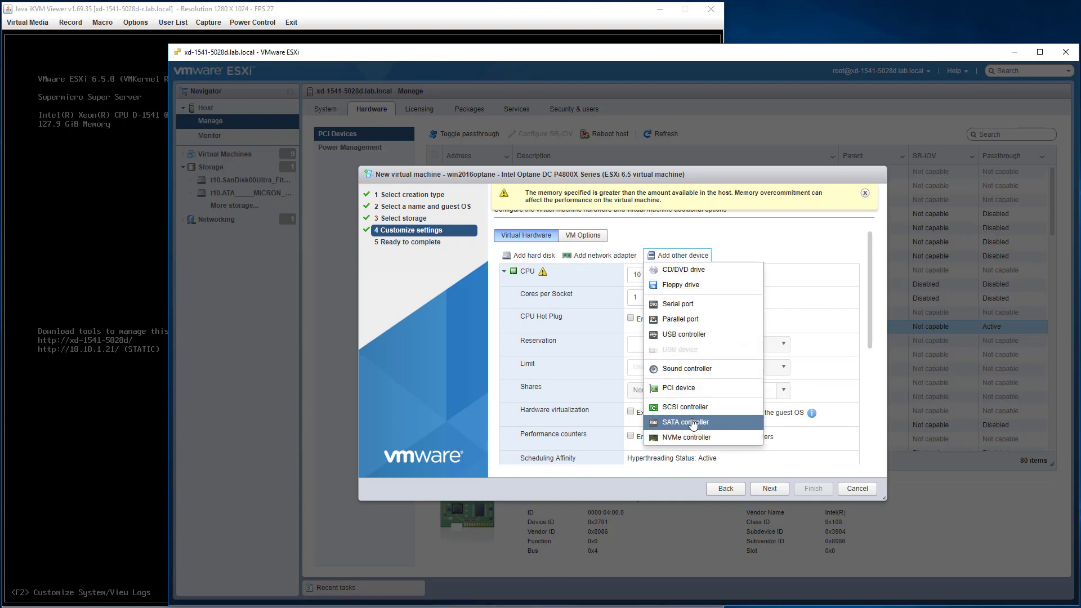
{"action": "left_click", "coordinate": [694, 394]}
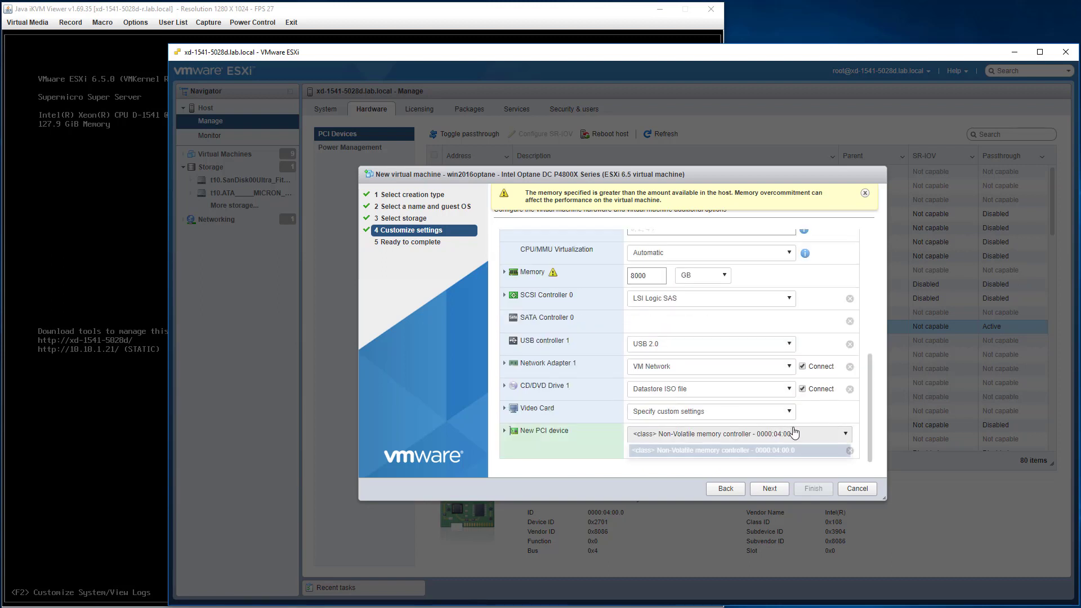
{"action": "left_click", "coordinate": [832, 436]}
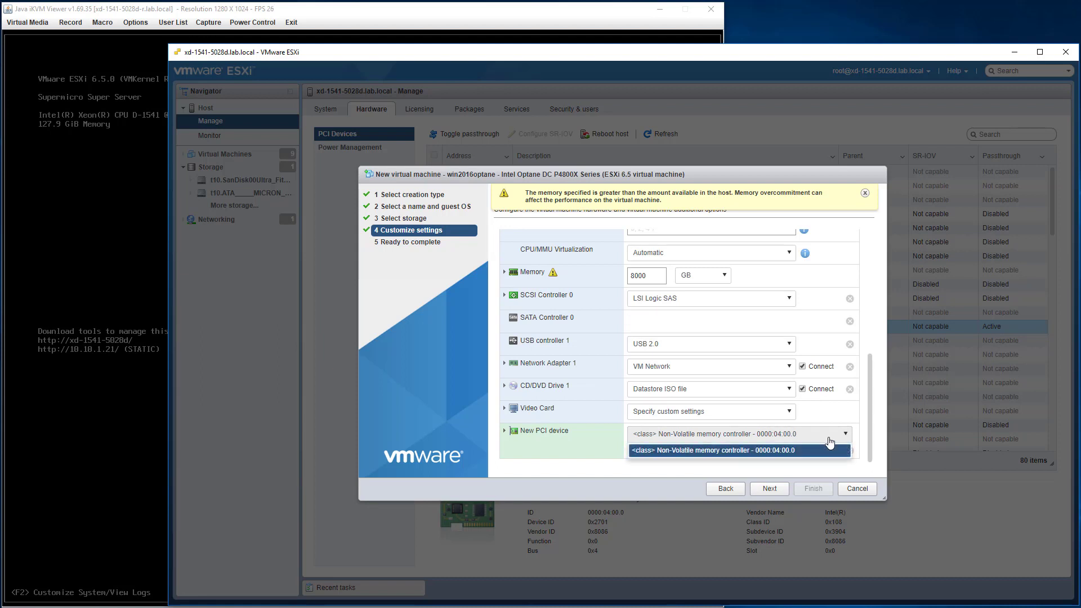
{"action": "left_click", "coordinate": [829, 439]}
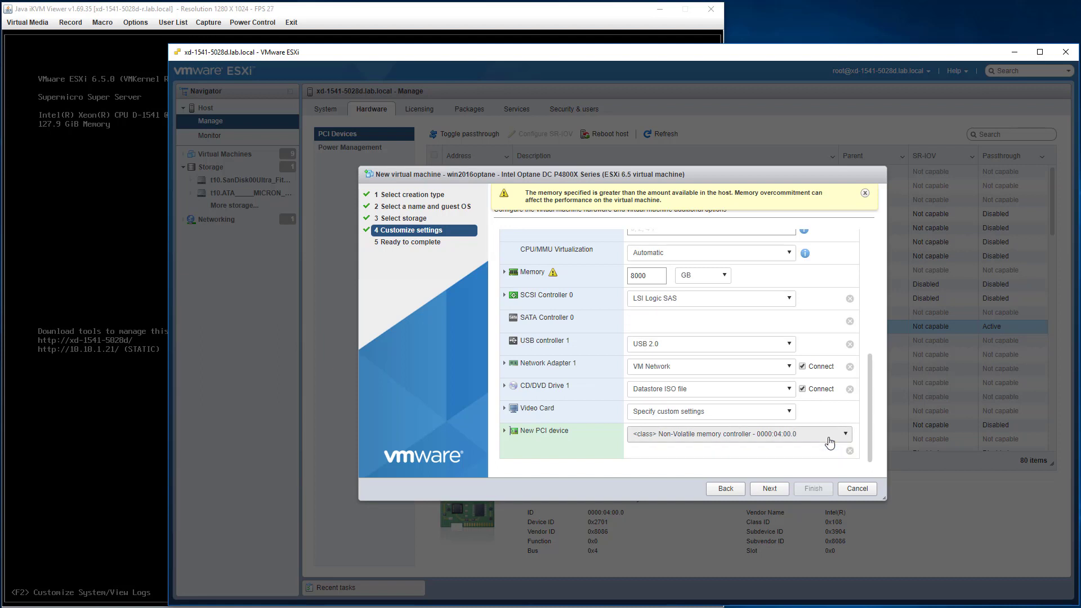
Set memory to 8 GB with Reserve all guest memory (All locked), then advance to Ready to complete.
{"action": "left_click", "coordinate": [771, 490]}
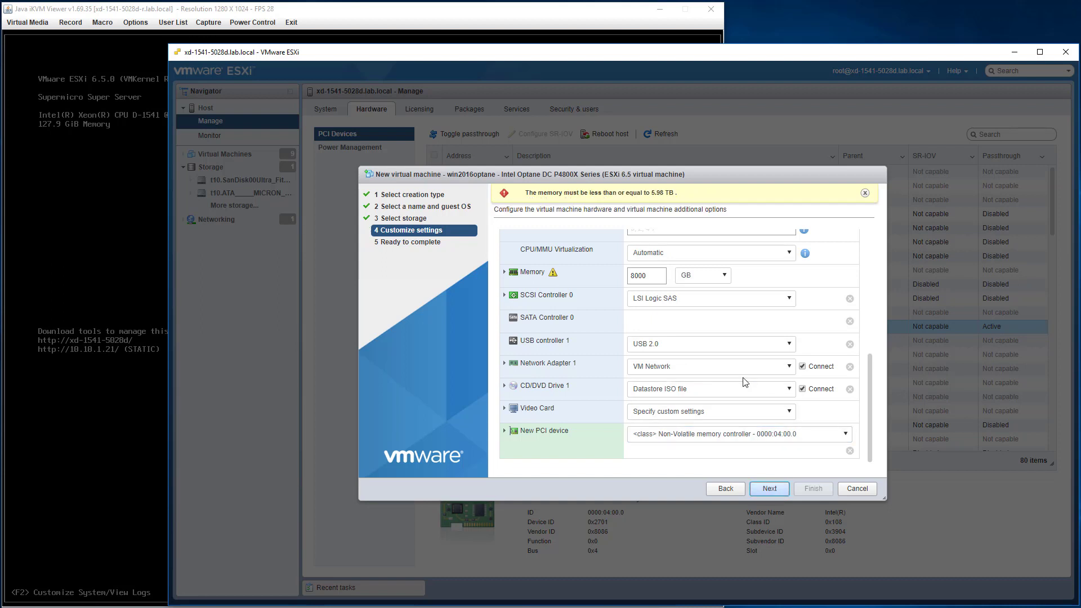
{"action": "scroll", "coordinate": [745, 382], "scroll_direction": "up", "scroll_amount": 5}
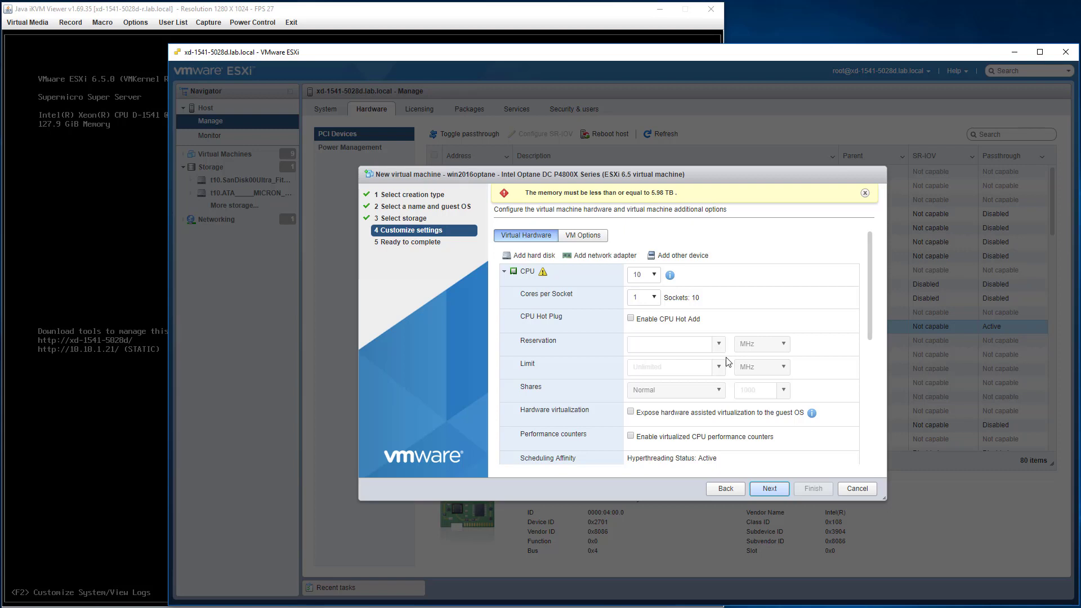
{"action": "scroll", "coordinate": [727, 362], "scroll_direction": "down", "scroll_amount": 5}
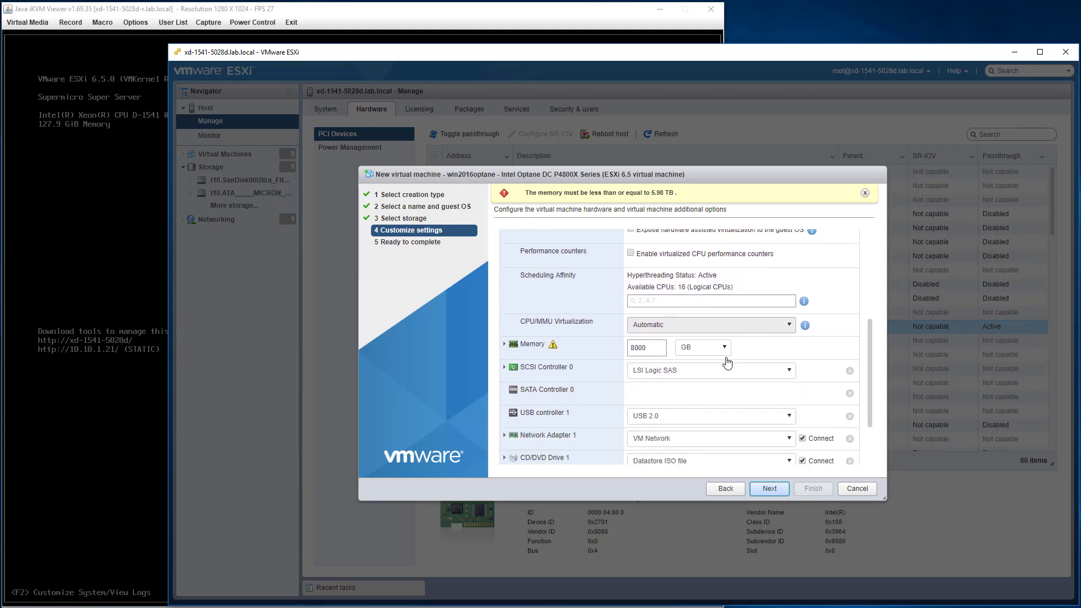
{"action": "left_click", "coordinate": [701, 349]}
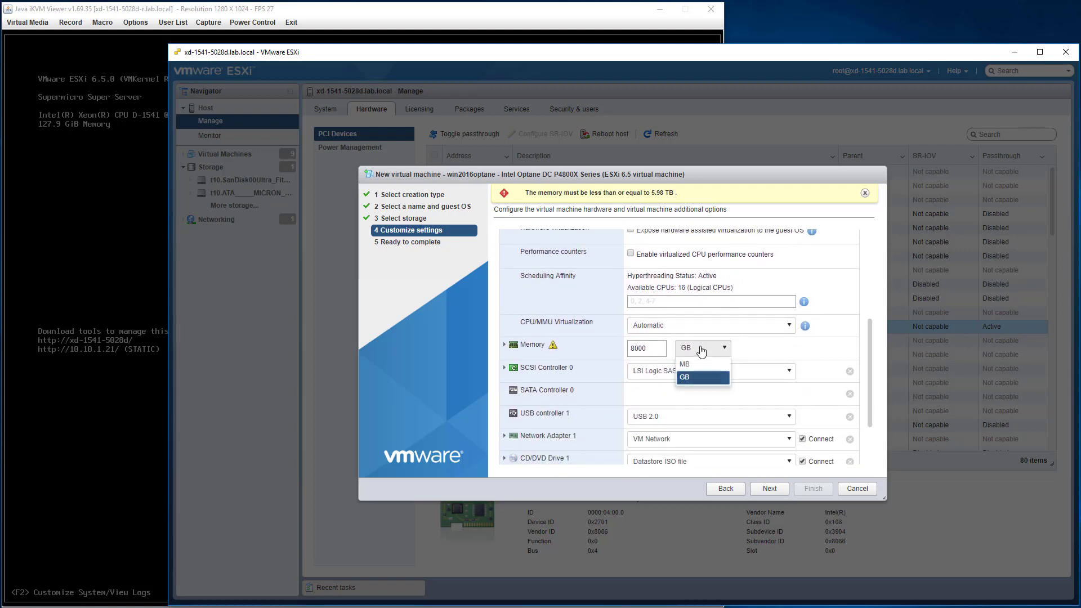
{"action": "left_click", "coordinate": [702, 350]}
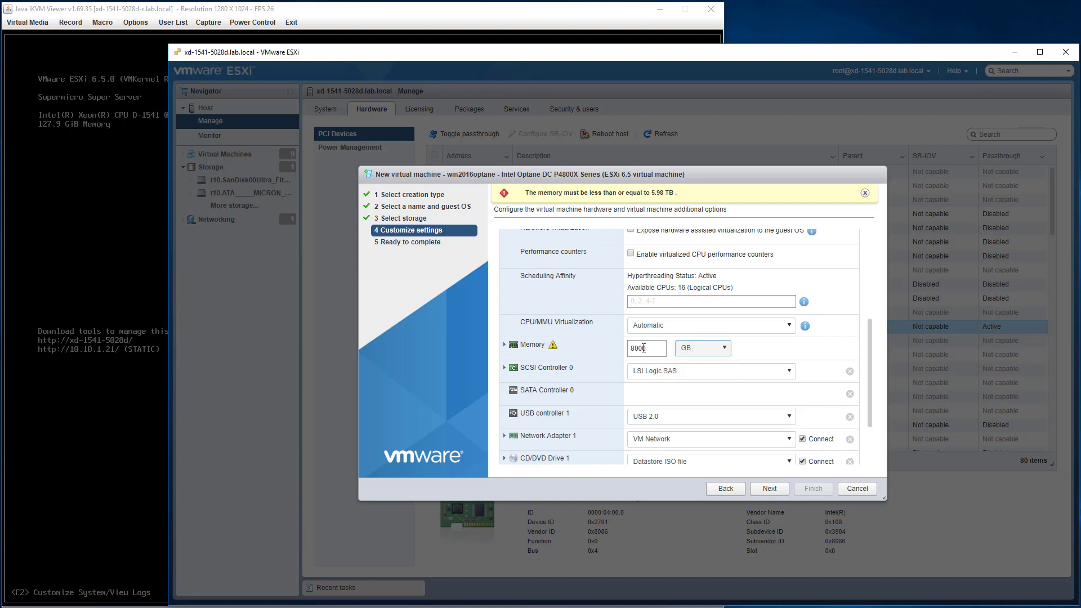
{"action": "left_click_drag", "start_coordinate": [644, 349], "coordinate": [625, 341]}
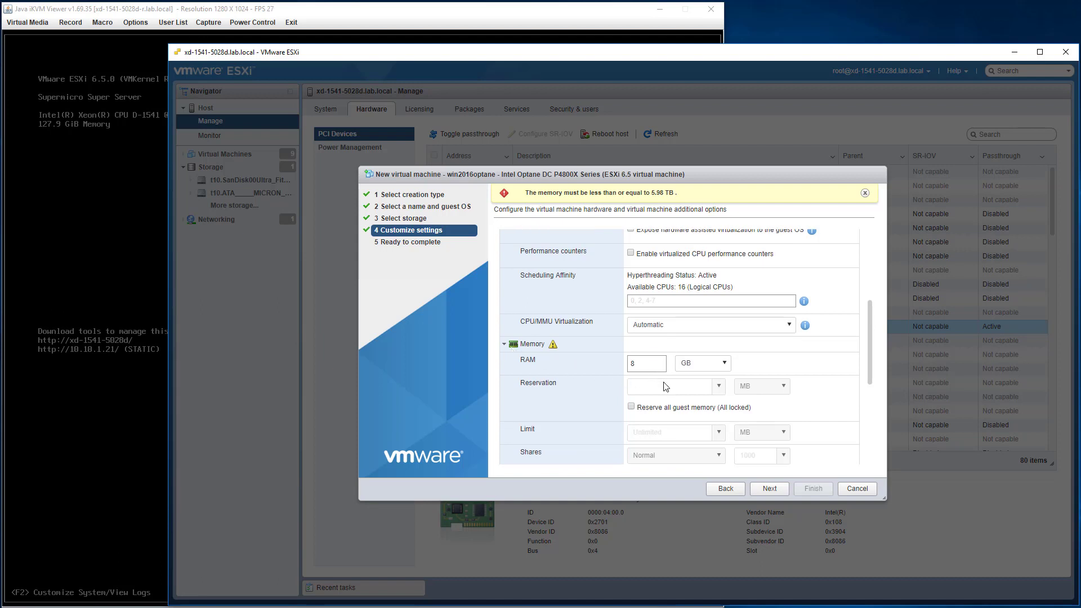
{"action": "left_click", "coordinate": [654, 409]}
{"action": "left_click", "coordinate": [768, 489]}
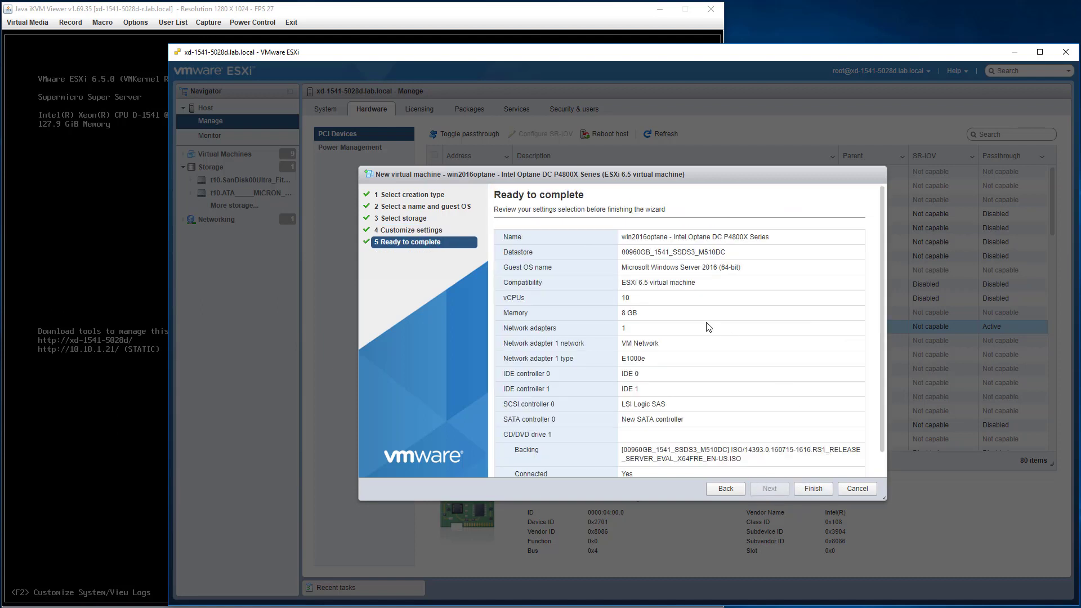
Review the summary and finish creating the win2016optane - Intel Optane DC P4800X Series VM.
{"action": "scroll", "coordinate": [706, 408], "scroll_direction": "down", "scroll_amount": 1}
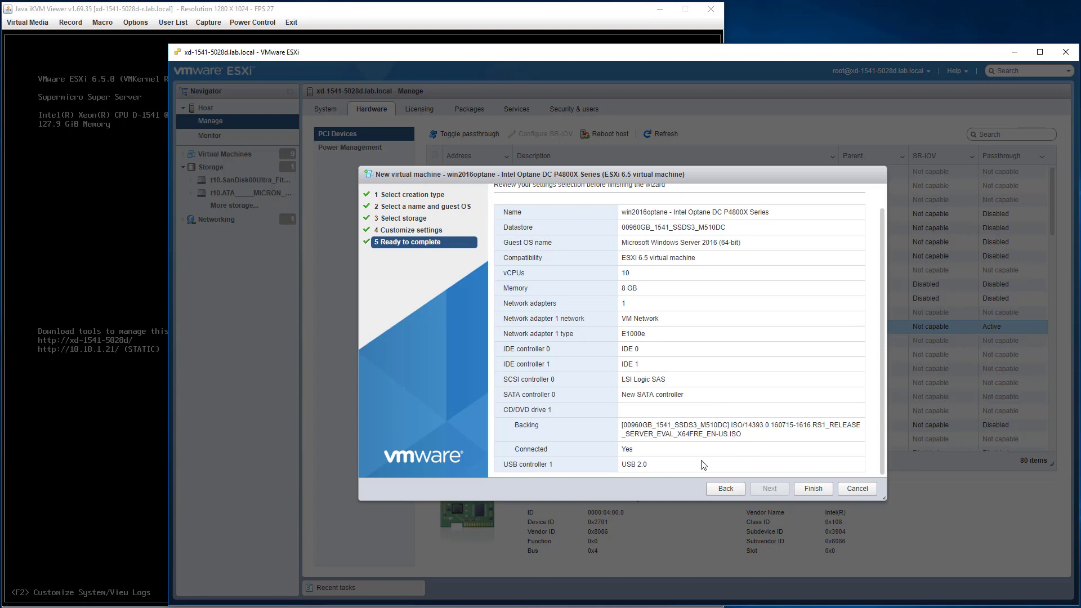
{"action": "scroll", "coordinate": [713, 453], "scroll_direction": "up", "scroll_amount": 1}
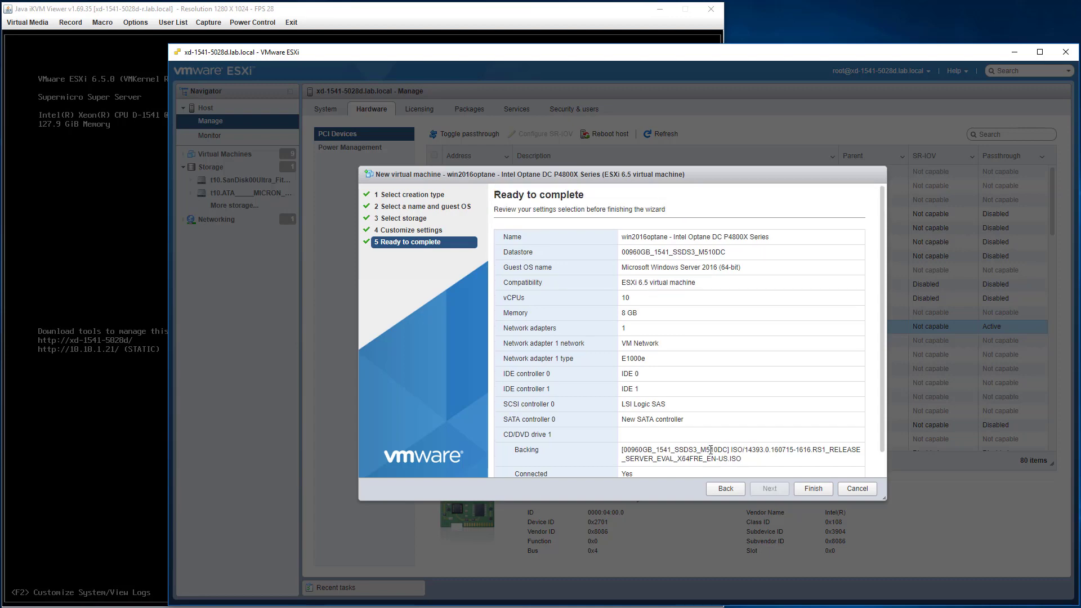
{"action": "scroll", "coordinate": [711, 450], "scroll_direction": "down", "scroll_amount": 1}
{"action": "left_click", "coordinate": [814, 489]}
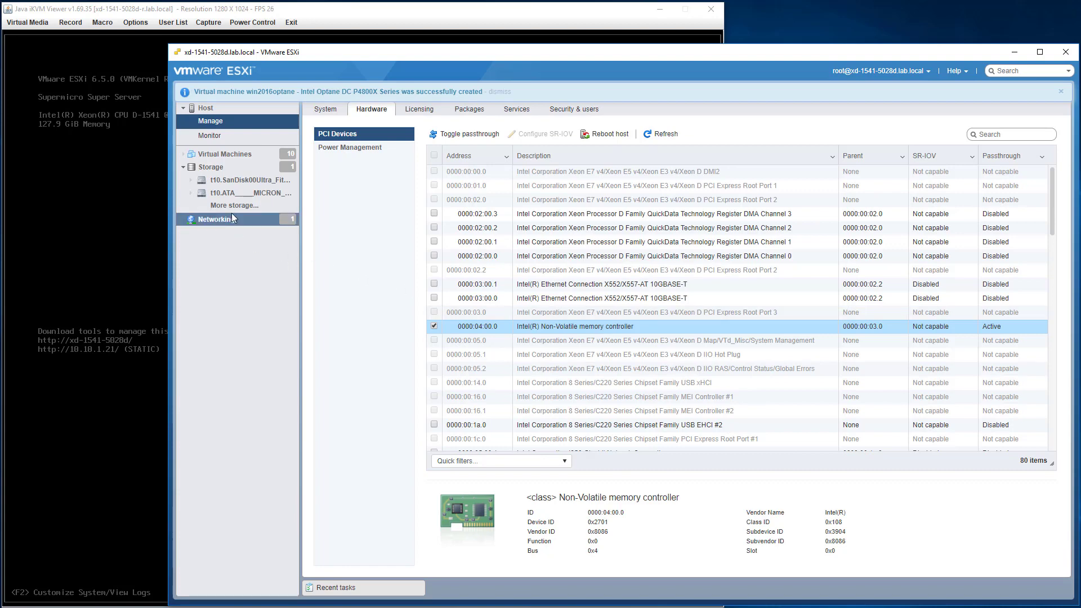
Open the win2016optane VM from the Virtual Machines list and attempt to power it on.
{"action": "left_click", "coordinate": [223, 160]}
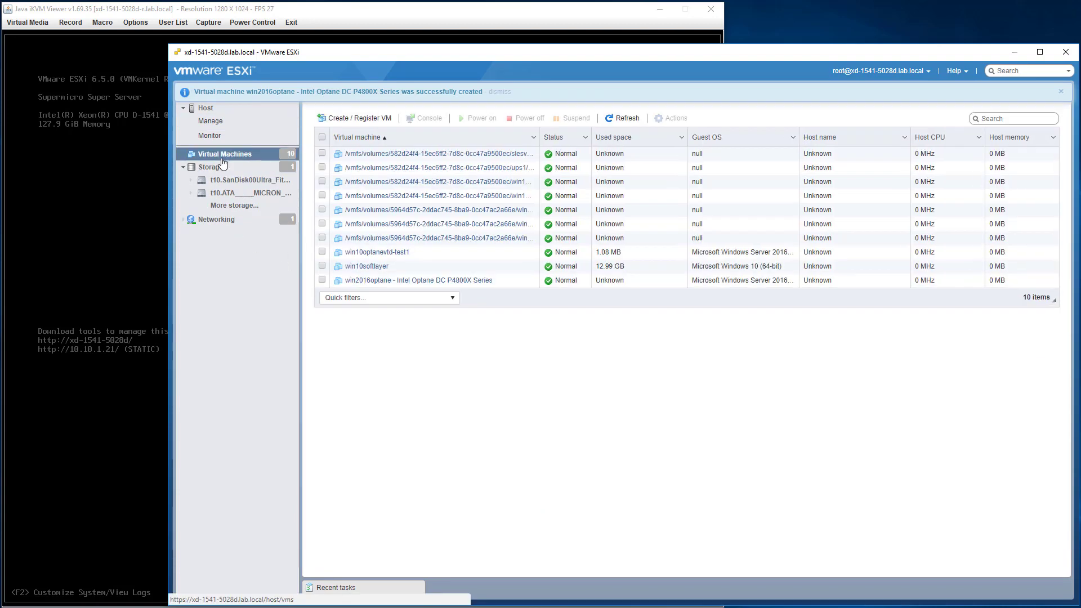
{"action": "left_click", "coordinate": [479, 279]}
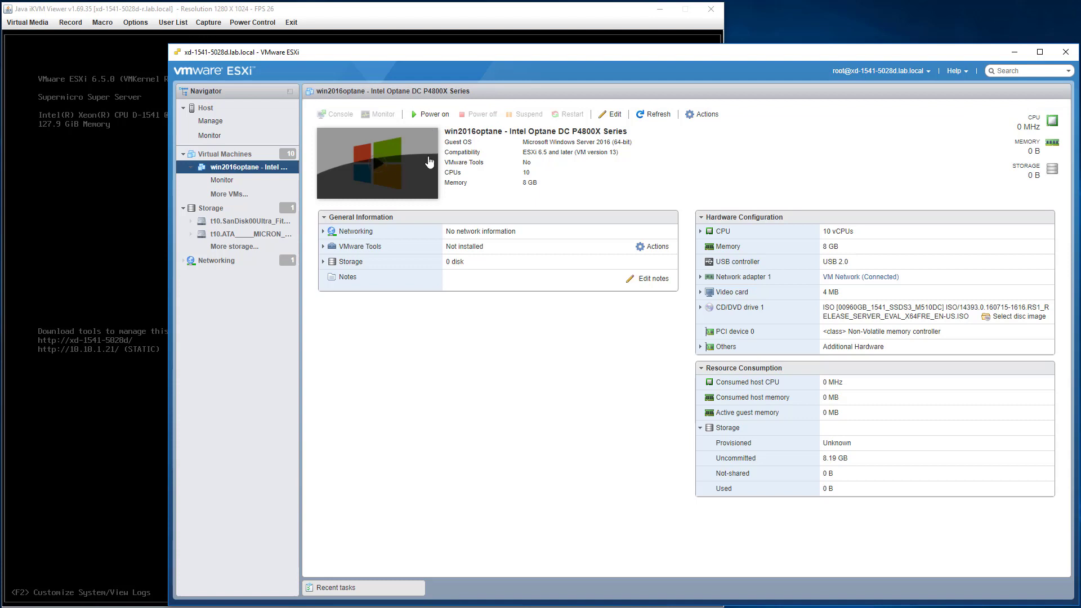
{"action": "left_click", "coordinate": [433, 115]}
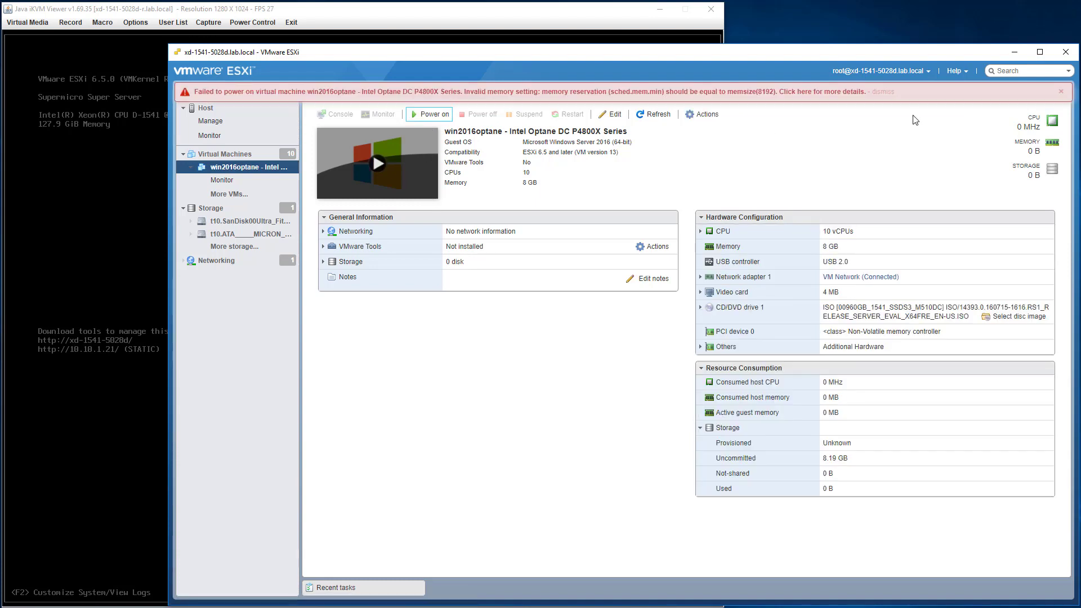
Dismiss the power-on error and save the VM's memory settings in Edit settings.
{"action": "left_click", "coordinate": [884, 92]}
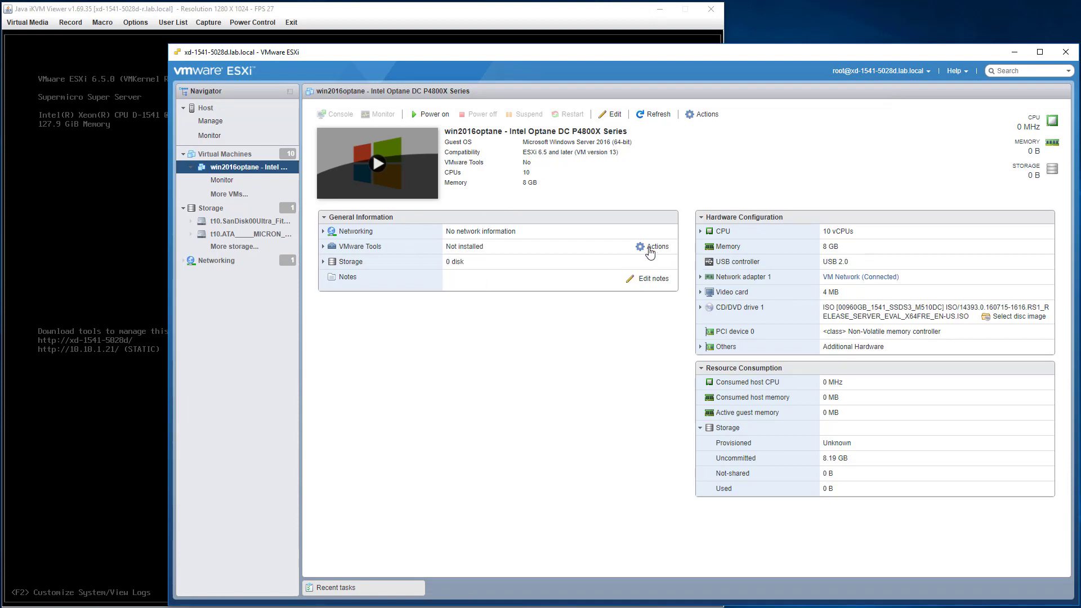
{"action": "left_click", "coordinate": [613, 114]}
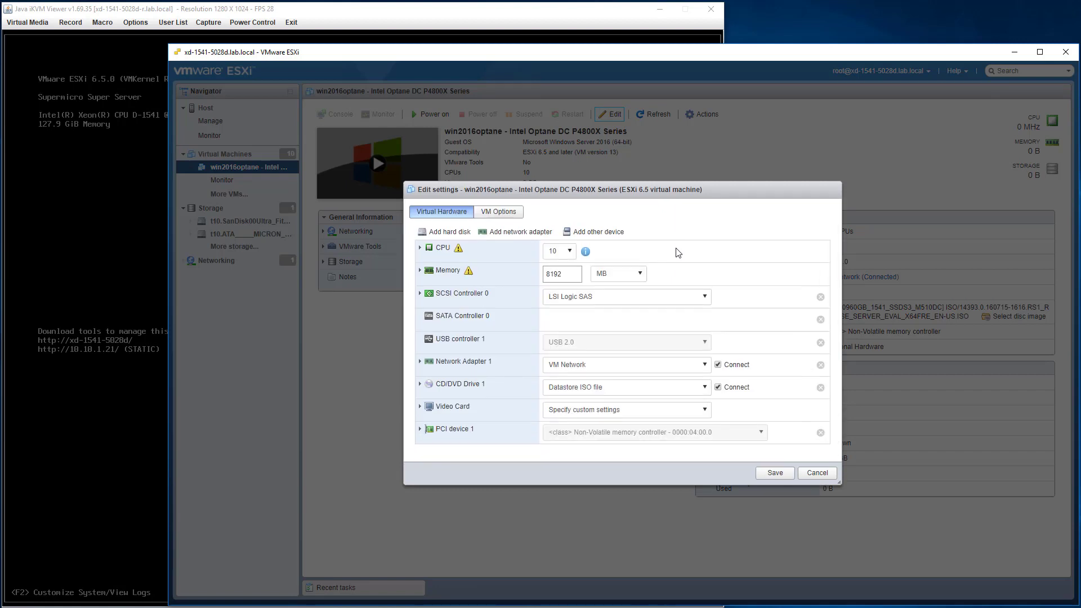
{"action": "left_click", "coordinate": [421, 271]}
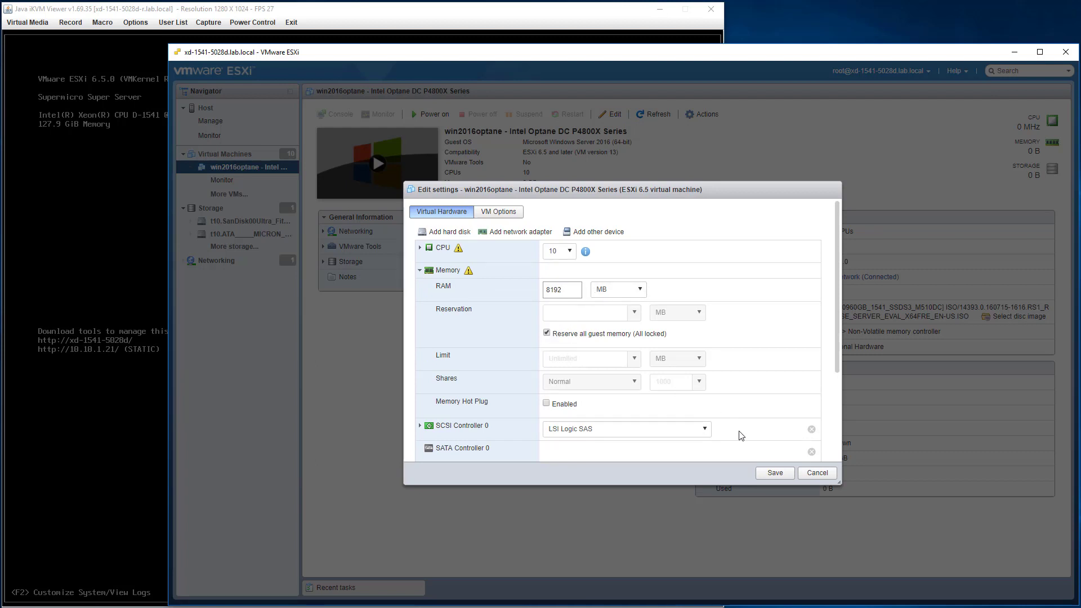
{"action": "left_click", "coordinate": [776, 475]}
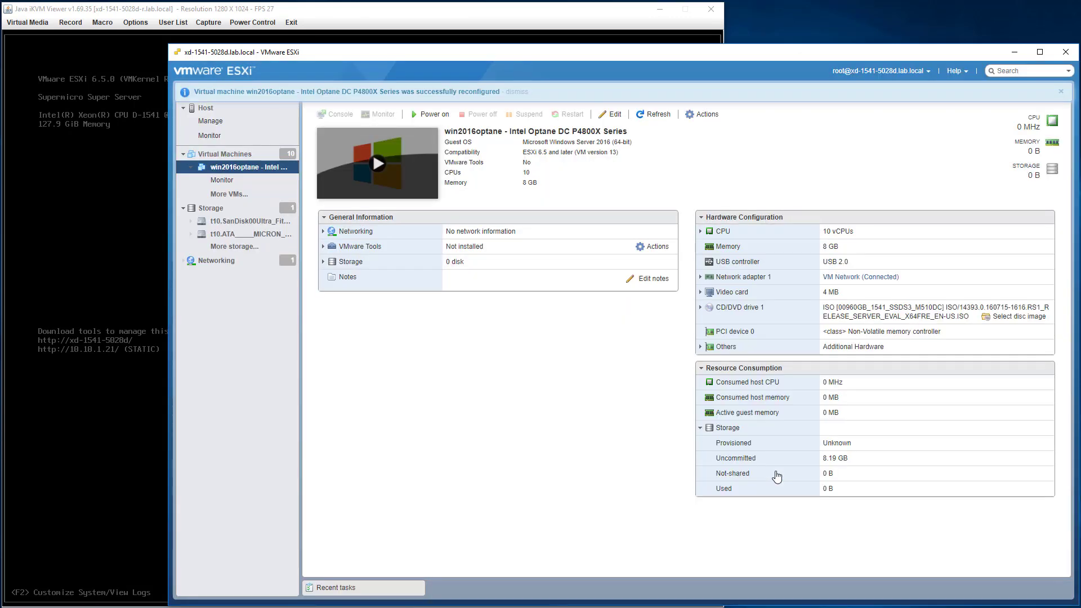
Retry powering on win2016optane and dismiss the repeated memory-reservation error.
{"action": "left_click", "coordinate": [397, 589]}
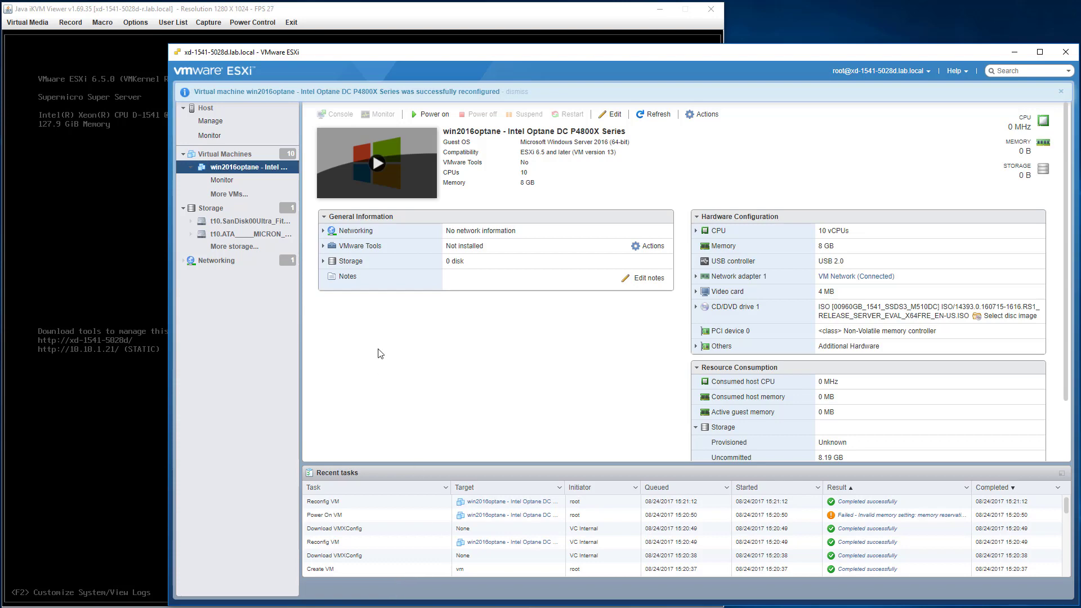
{"action": "left_click", "coordinate": [434, 115]}
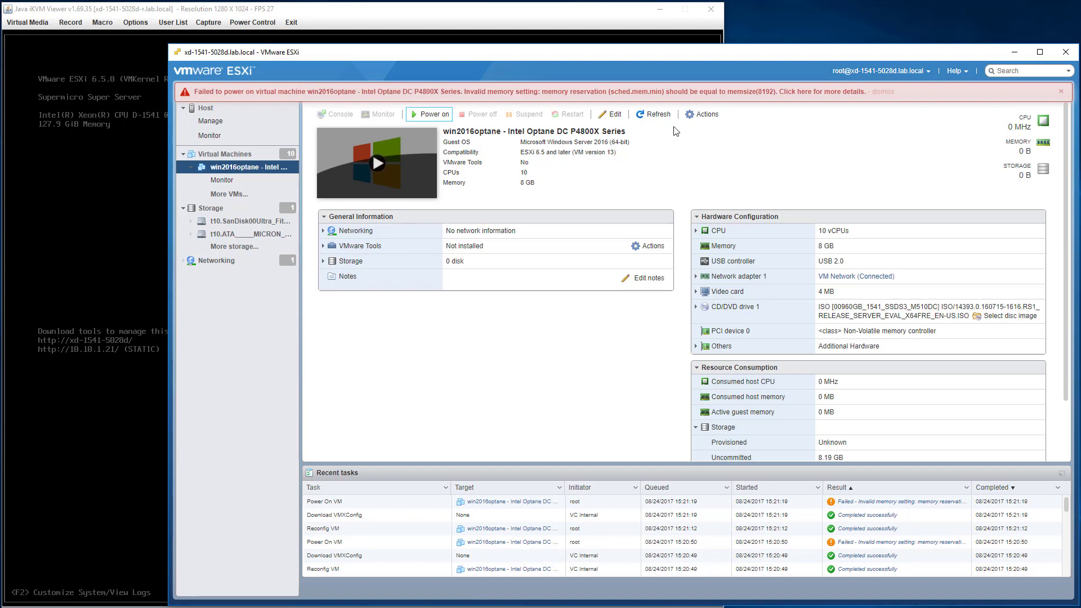
{"action": "left_click", "coordinate": [888, 95]}
{"action": "left_click", "coordinate": [598, 118]}
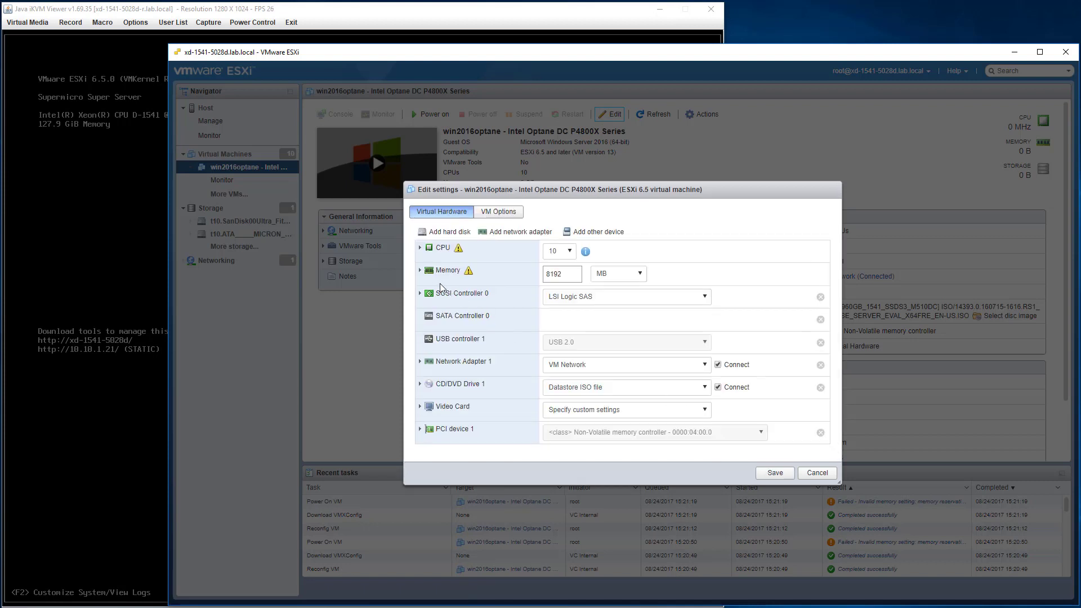
Toggle the RAM unit to GB and back to MB, tick Reserve all guest memory, then cancel without saving.
{"action": "left_click", "coordinate": [421, 270]}
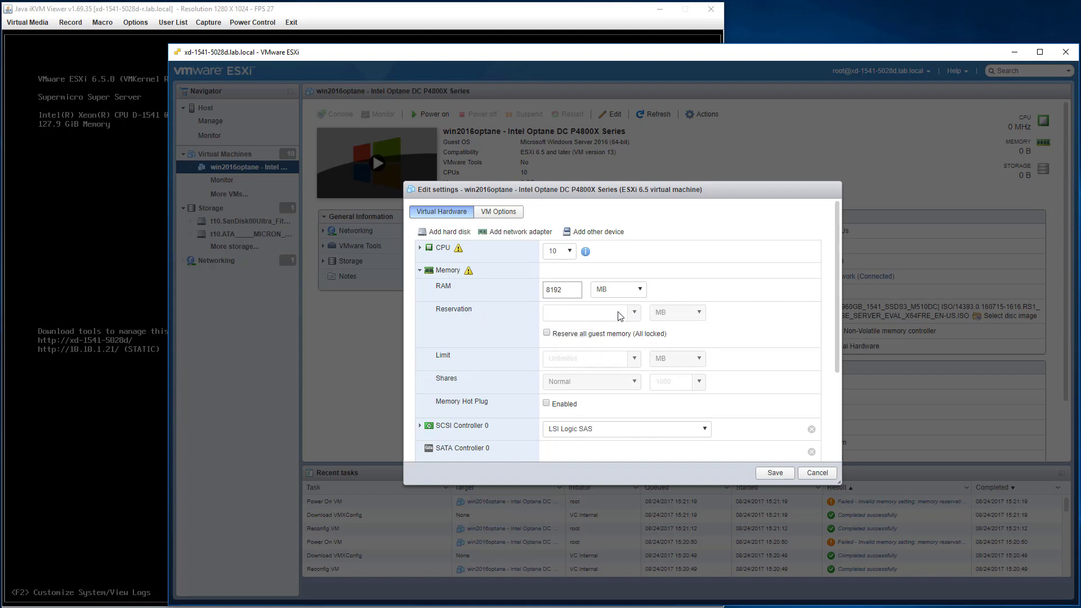
{"action": "left_click", "coordinate": [577, 290]}
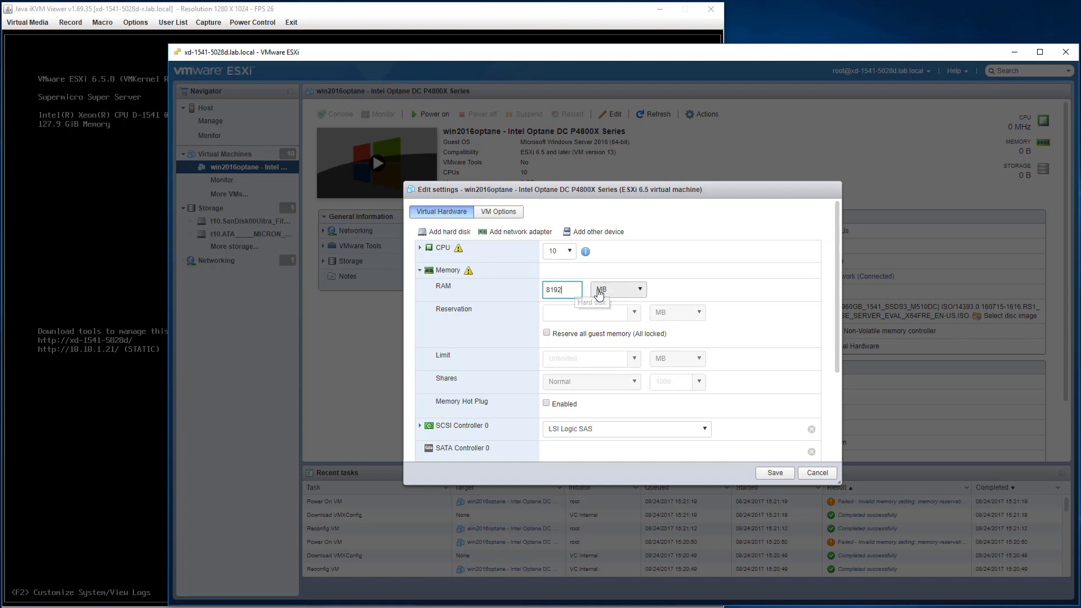
{"action": "left_click", "coordinate": [599, 294]}
{"action": "left_click", "coordinate": [598, 316]}
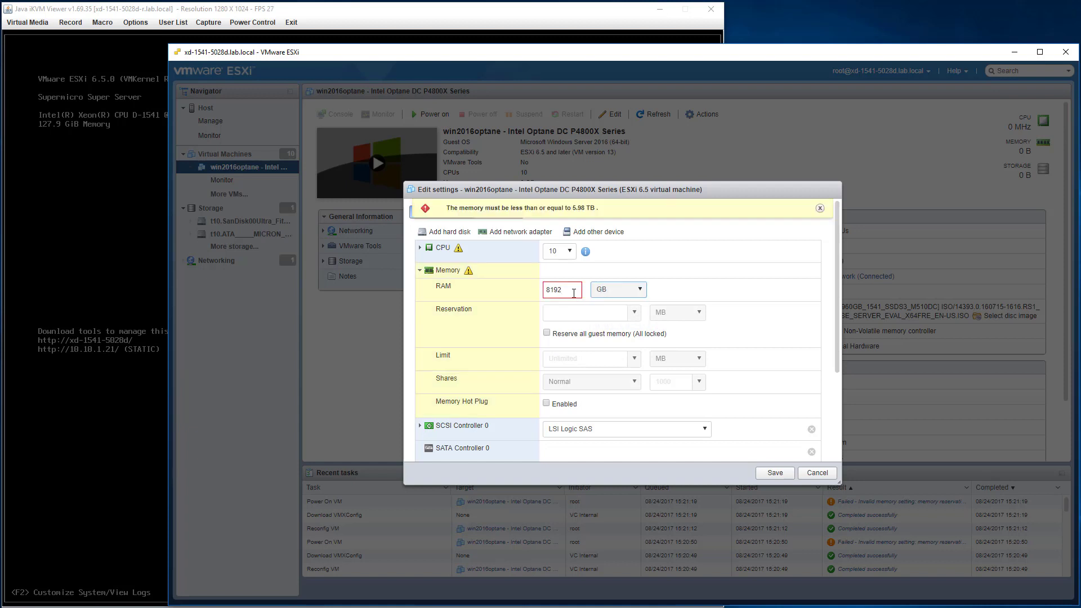
{"action": "left_click", "coordinate": [629, 314]}
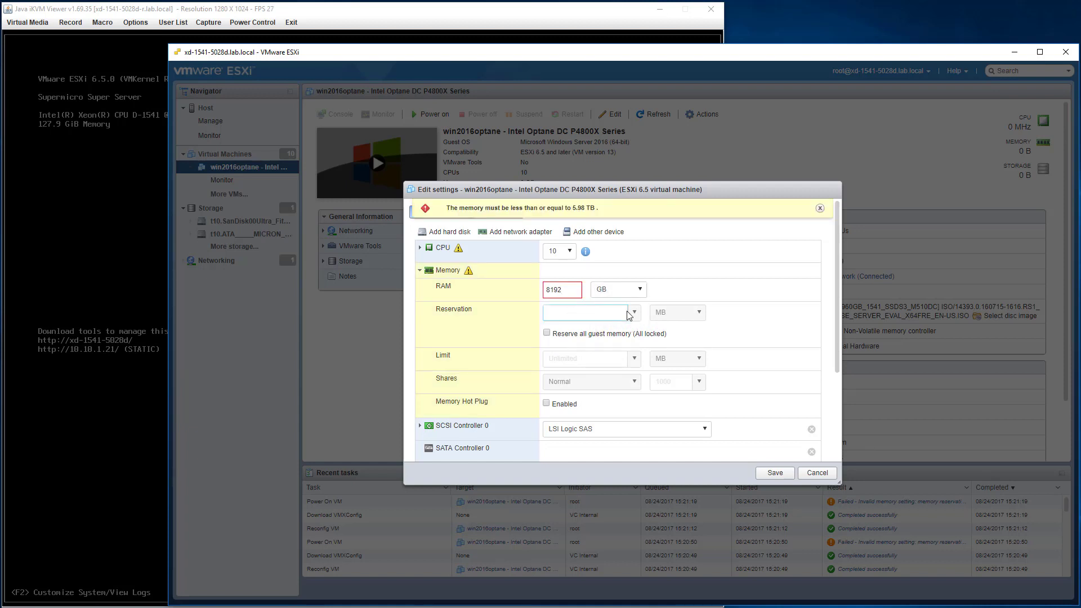
{"action": "left_click", "coordinate": [608, 292]}
{"action": "left_click", "coordinate": [601, 310]}
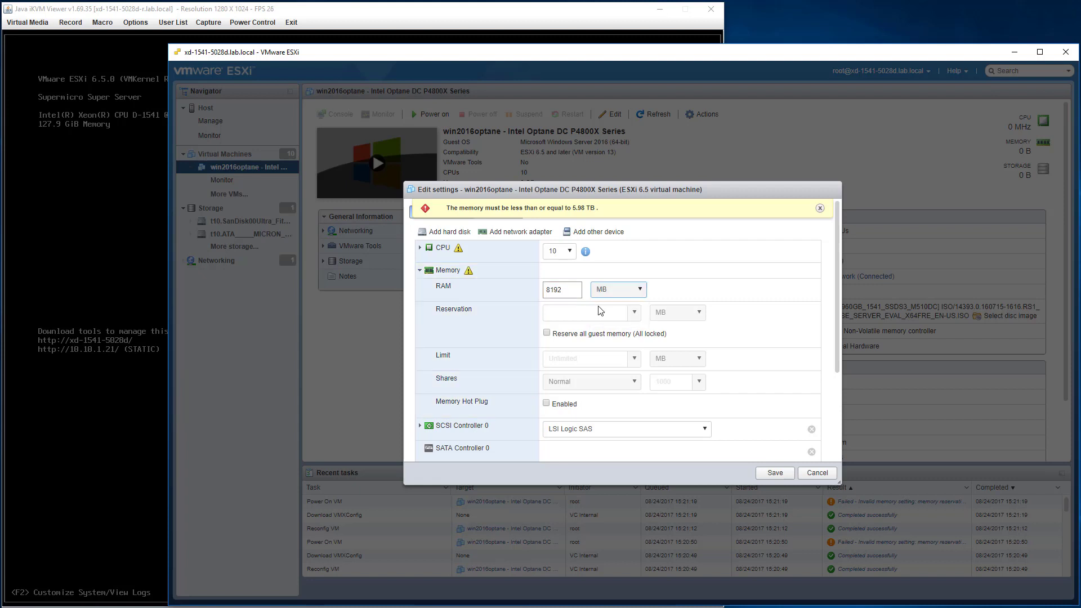
{"action": "left_click", "coordinate": [636, 333]}
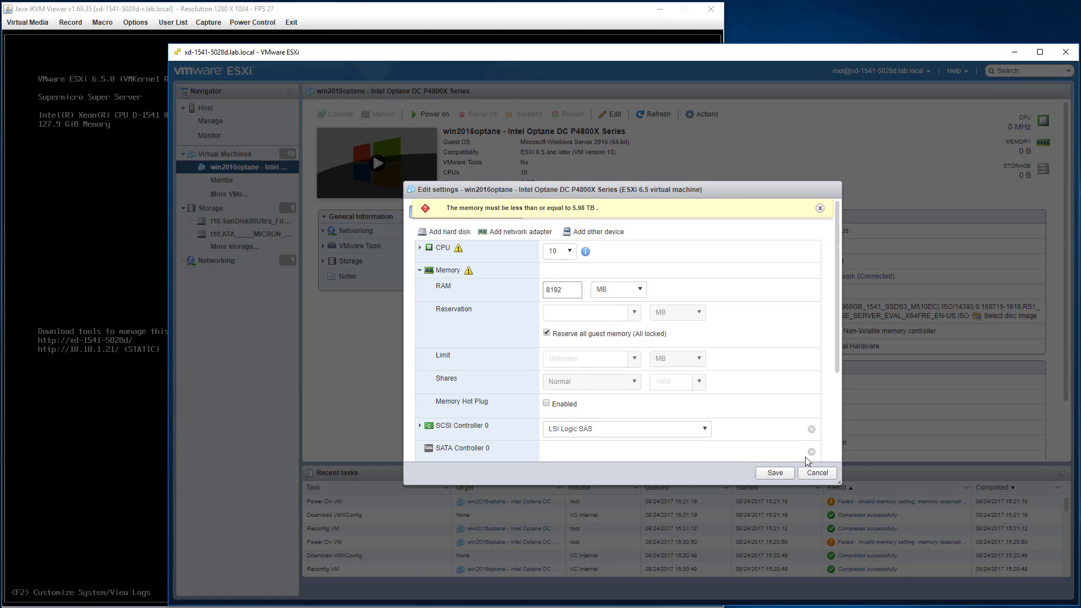
{"action": "left_click", "coordinate": [817, 473]}
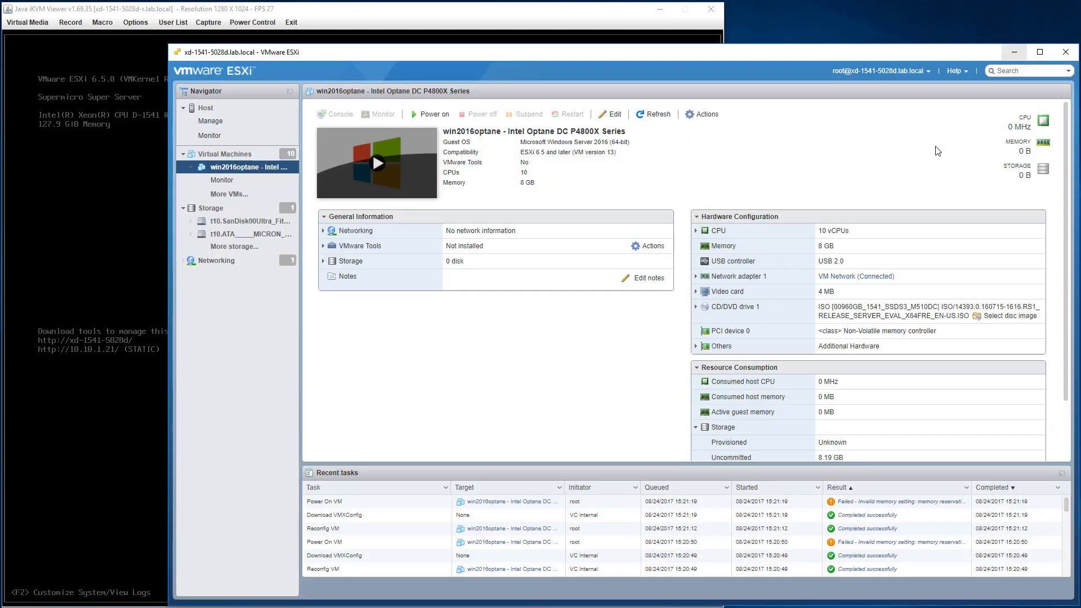
Minimize the ESXi Host Client and drag the vSphere Client window onto this screen.
{"action": "left_click", "coordinate": [1013, 52]}
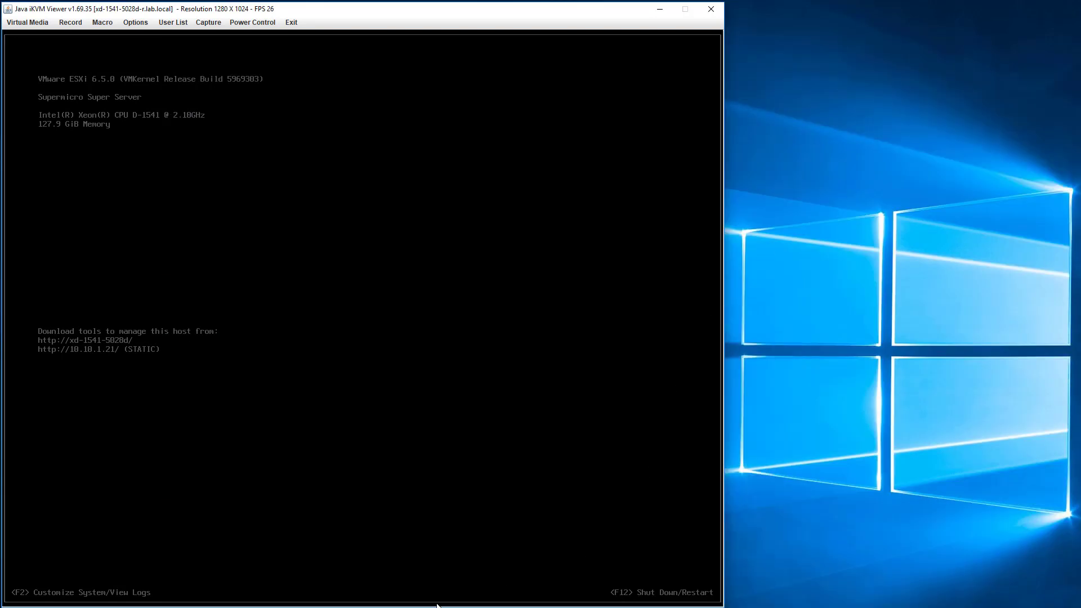
{"action": "left_click", "coordinate": [507, 607]}
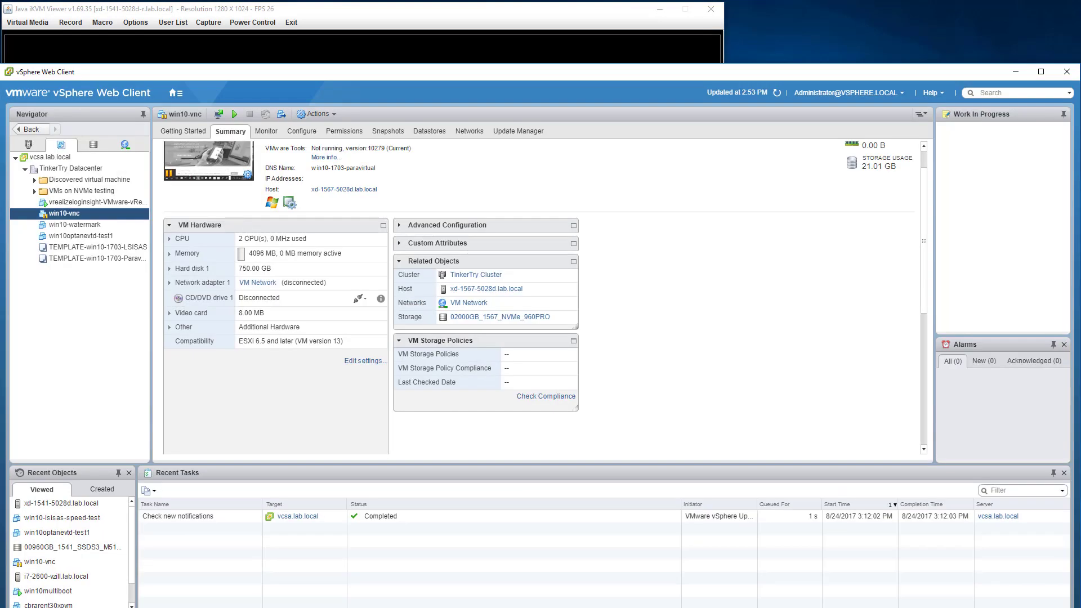
{"action": "left_click", "coordinate": [507, 607]}
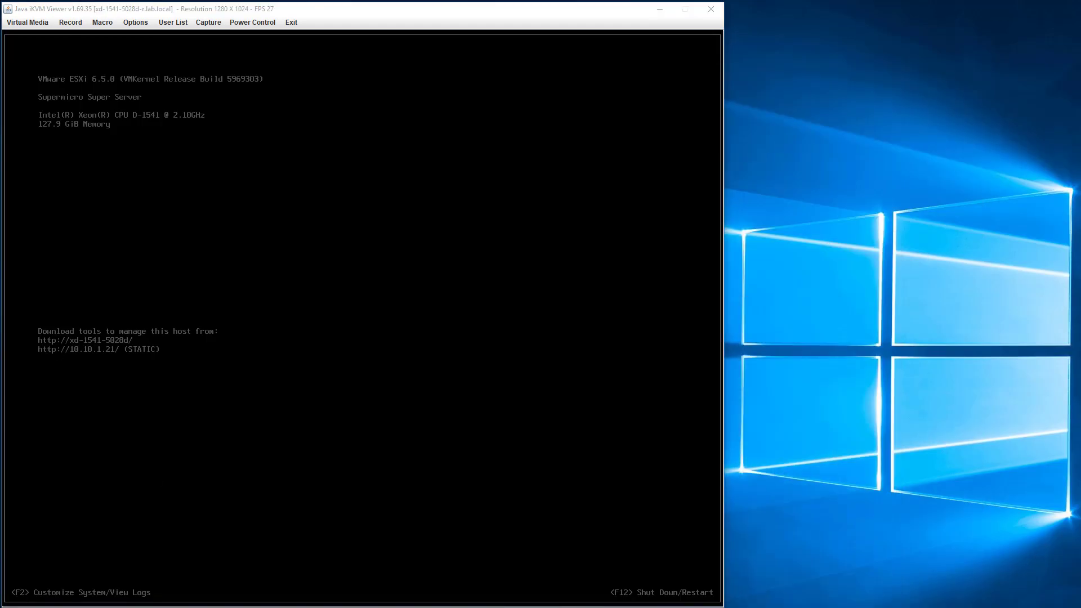
{"action": "left_click_drag", "start_coordinate": [0, 338], "coordinate": [1041, 58]}
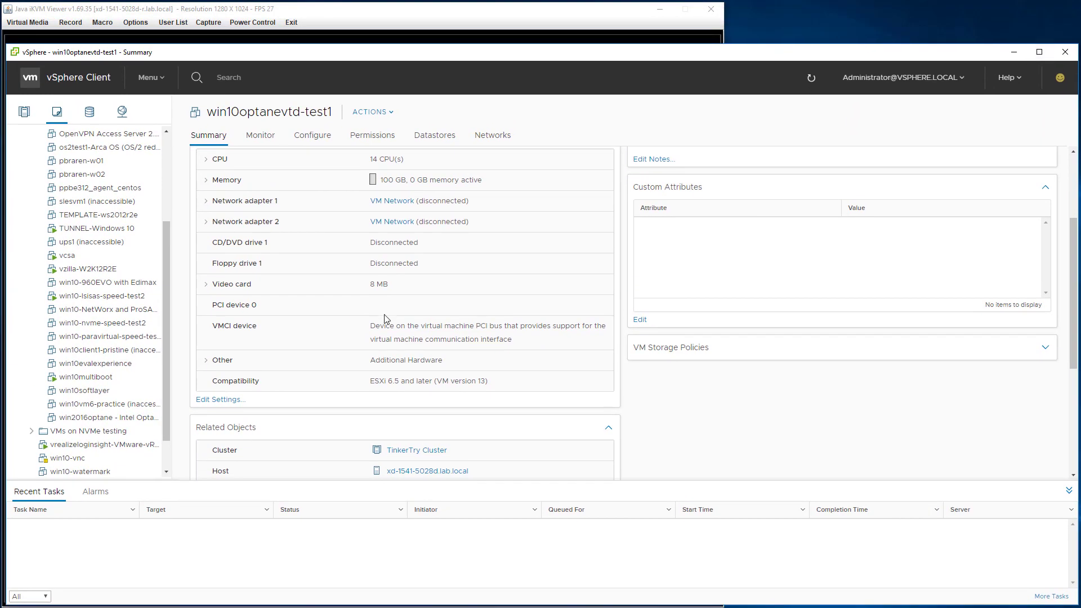
Open win2016optane's summary from Discovered virtual machine, showing it powered off with 8 GB memory.
{"action": "left_click", "coordinate": [165, 178]}
{"action": "left_click", "coordinate": [32, 163]}
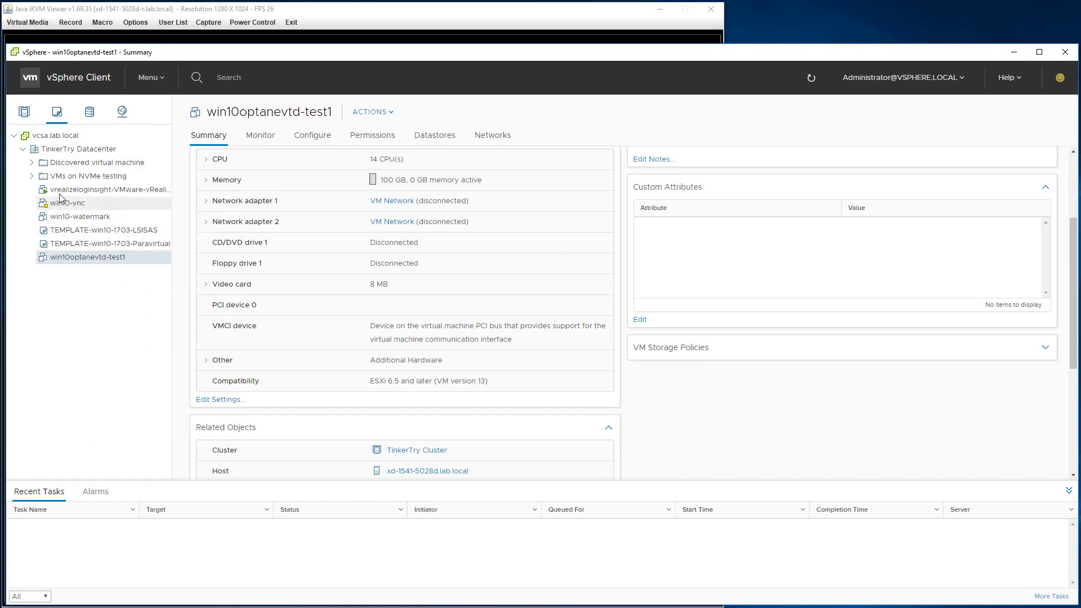
{"action": "left_click", "coordinate": [31, 163]}
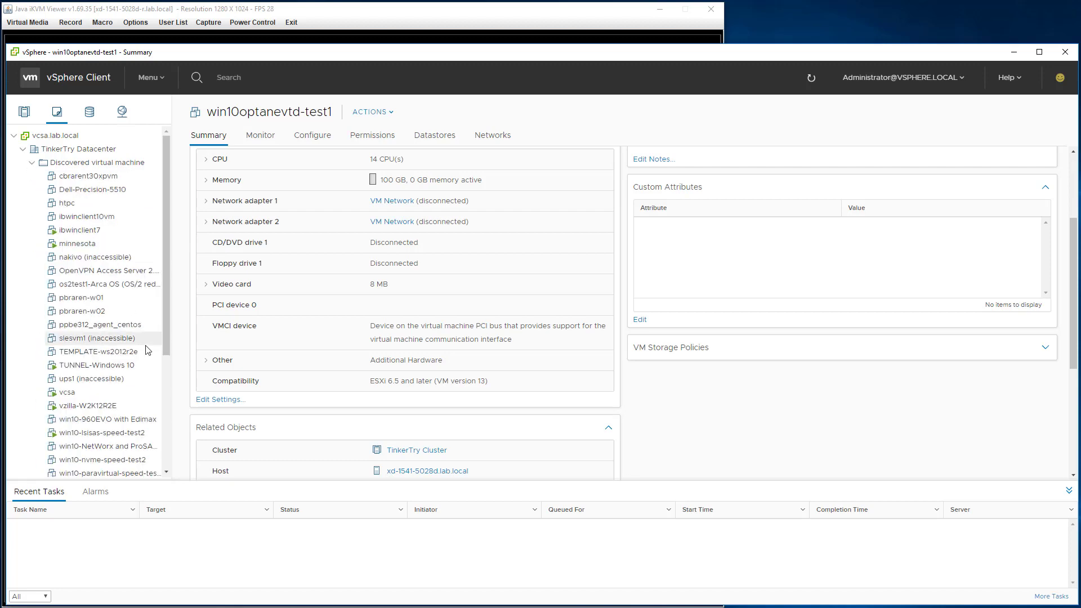
{"action": "scroll", "coordinate": [113, 422], "scroll_direction": "down", "scroll_amount": 3}
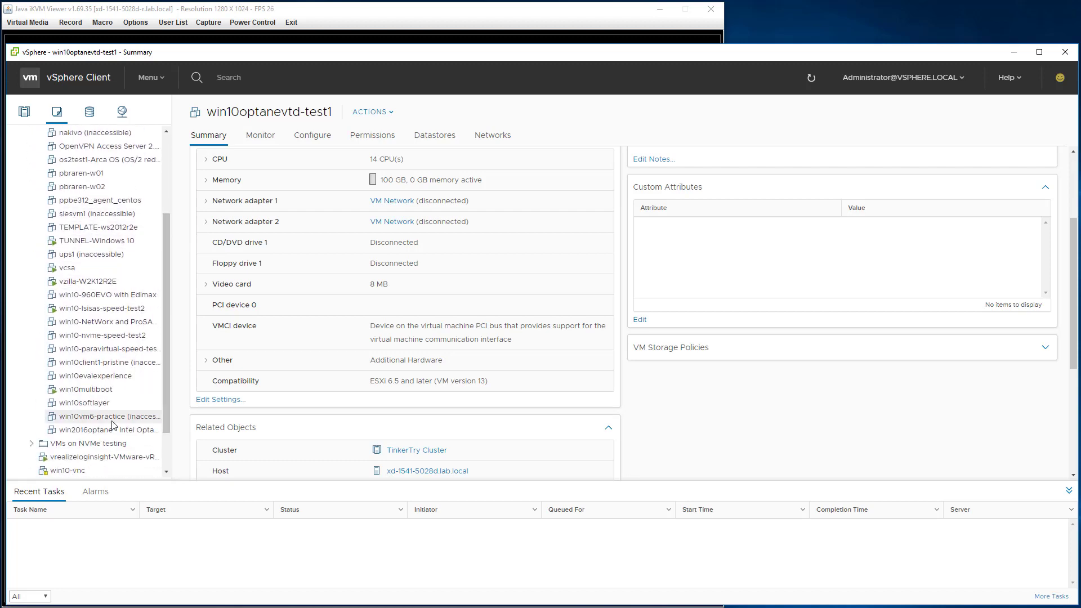
{"action": "left_click", "coordinate": [113, 429]}
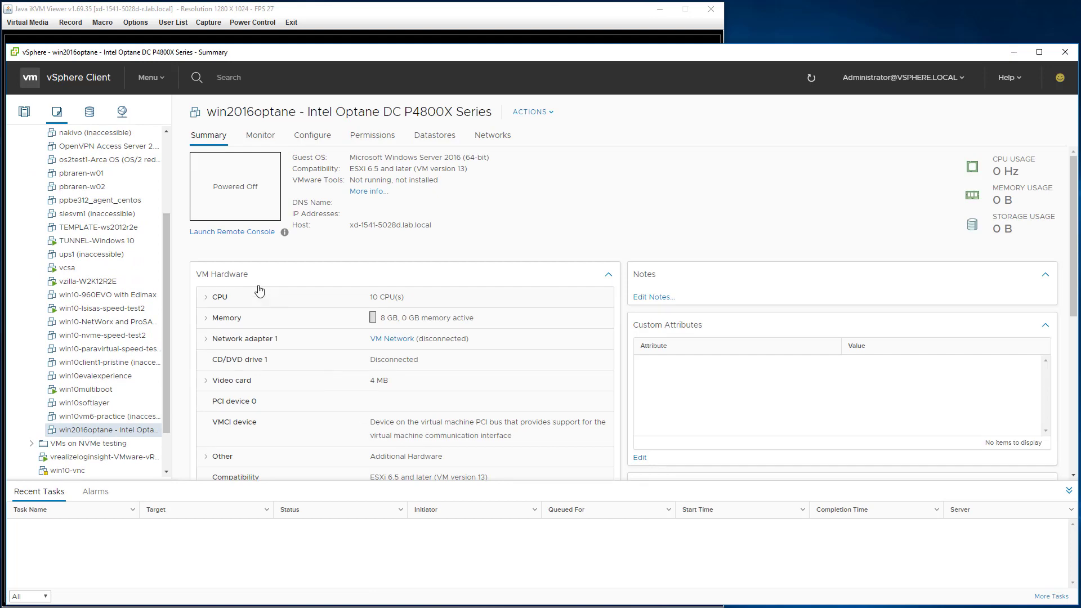
{"action": "scroll", "coordinate": [530, 405], "scroll_direction": "down", "scroll_amount": 4}
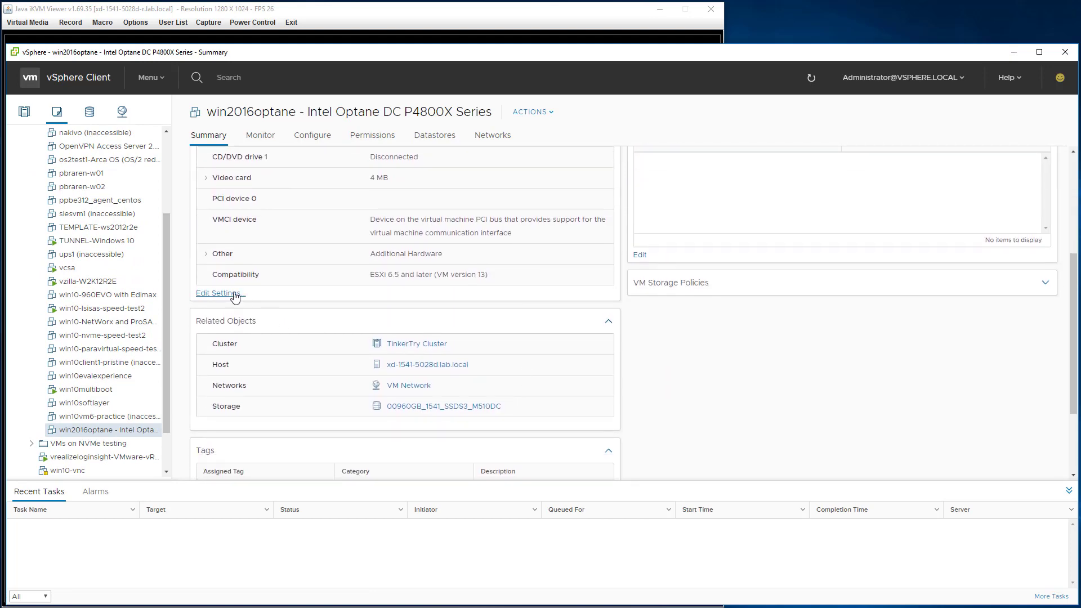
Reserve all 8192 MB of win2016optane's guest memory (All locked) in Edit Settings and confirm.
{"action": "left_click", "coordinate": [234, 294]}
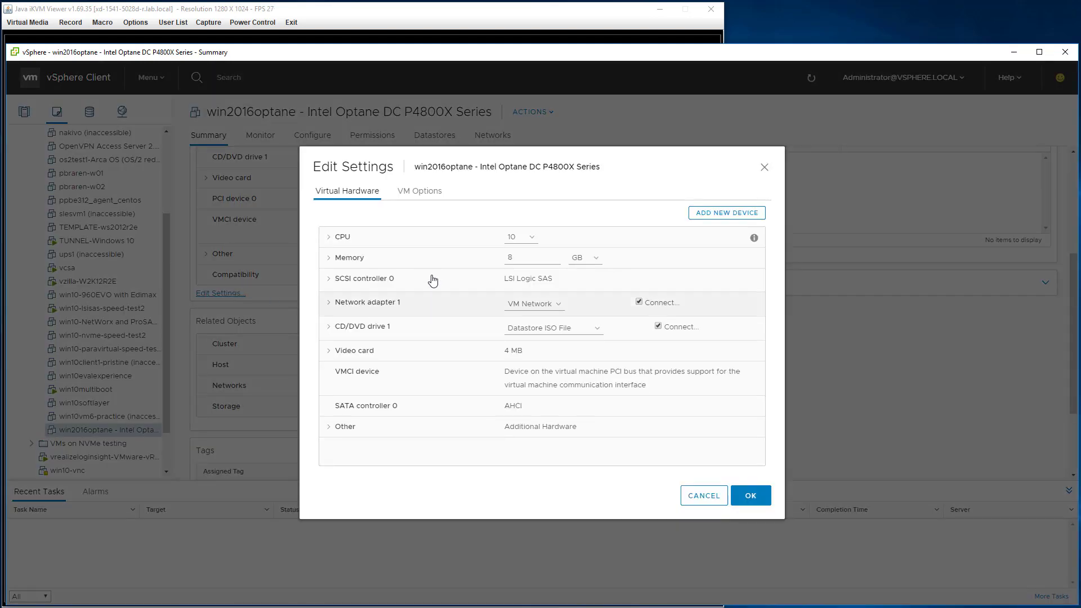
{"action": "left_click", "coordinate": [330, 258]}
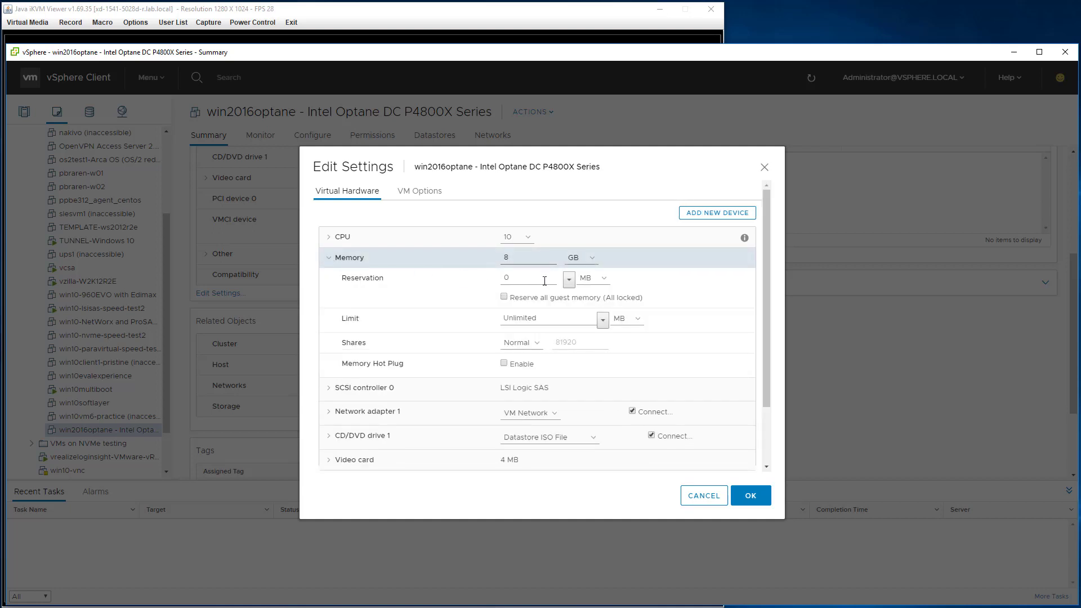
{"action": "left_click", "coordinate": [504, 297]}
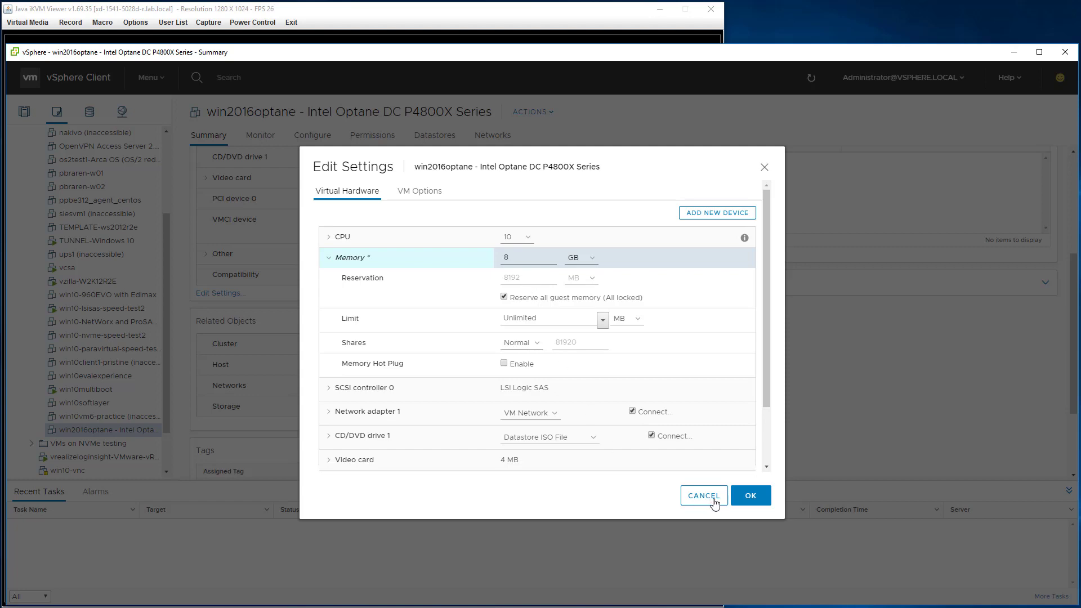
{"action": "left_click", "coordinate": [747, 495]}
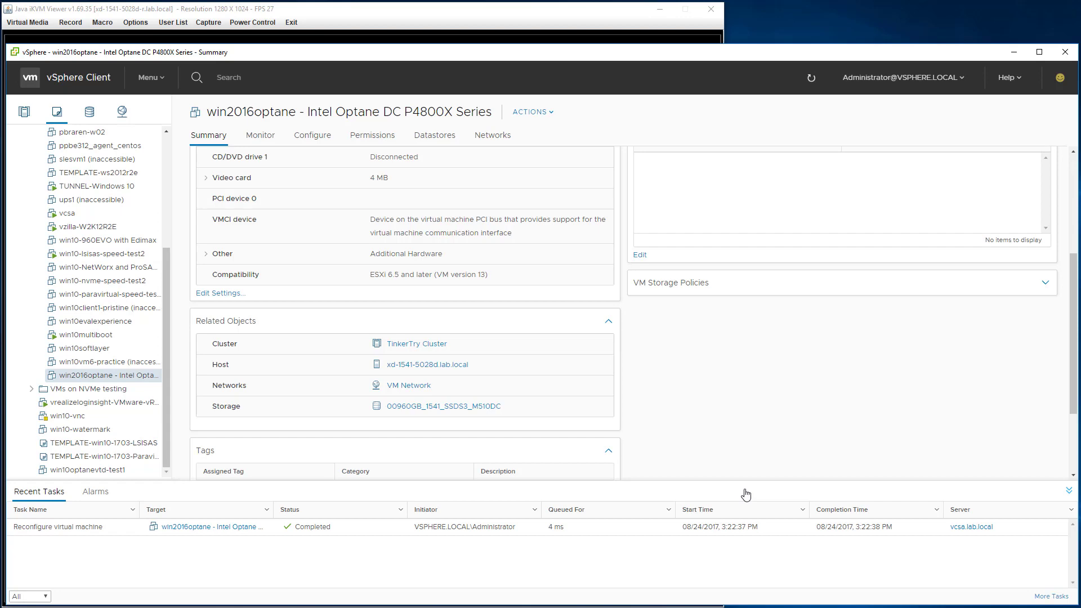
{"action": "left_click", "coordinate": [1005, 55]}
Power on the win2016optane VM from its thumbnail and boot it from the installation disc.
{"action": "left_click", "coordinate": [424, 607]}
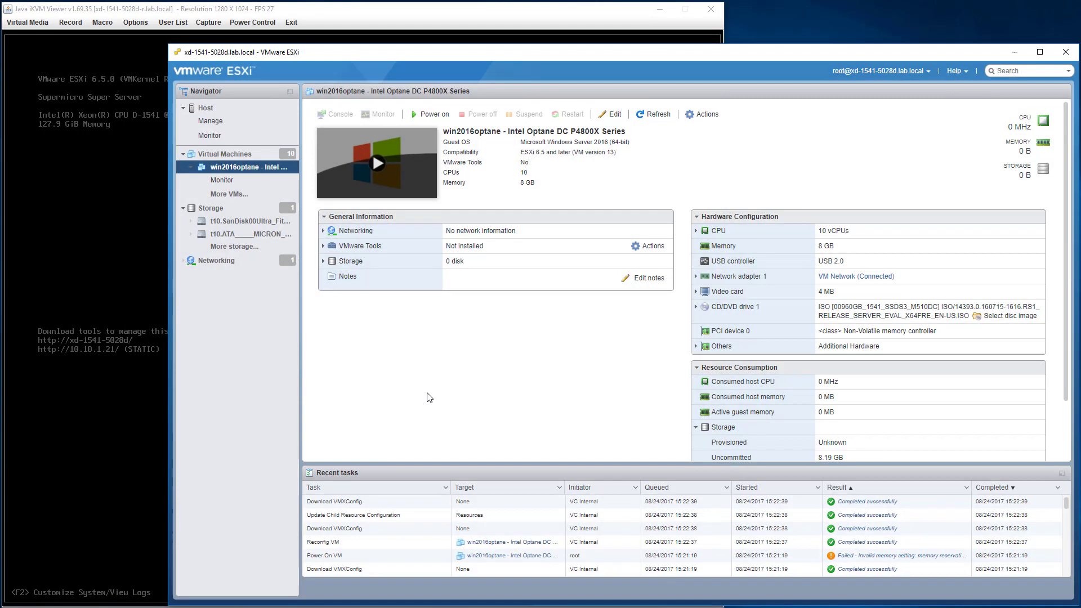
{"action": "left_click", "coordinate": [412, 173]}
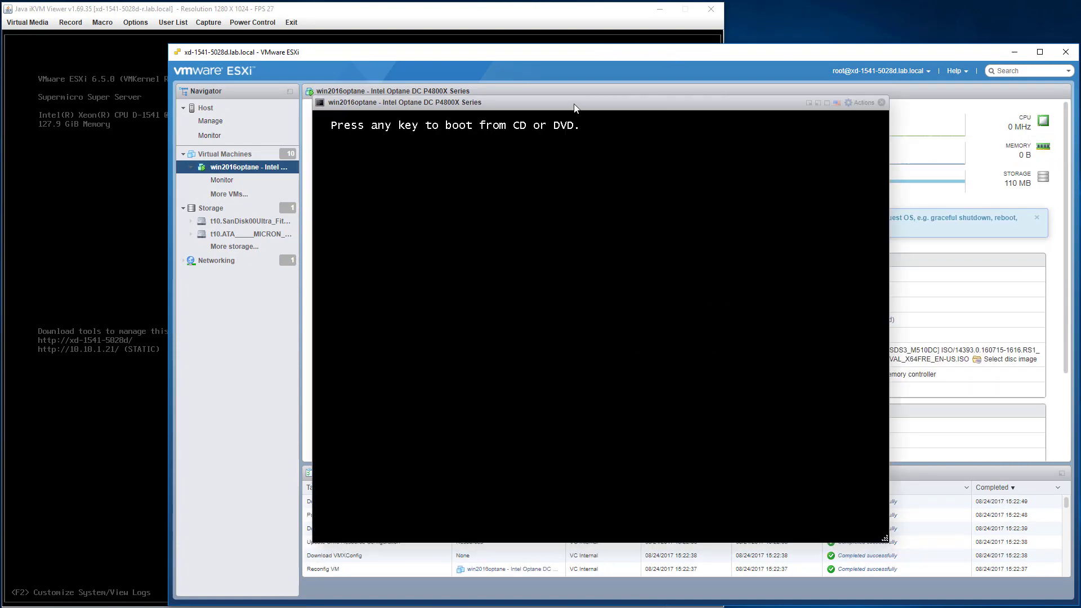
{"action": "key", "text": "Return"}
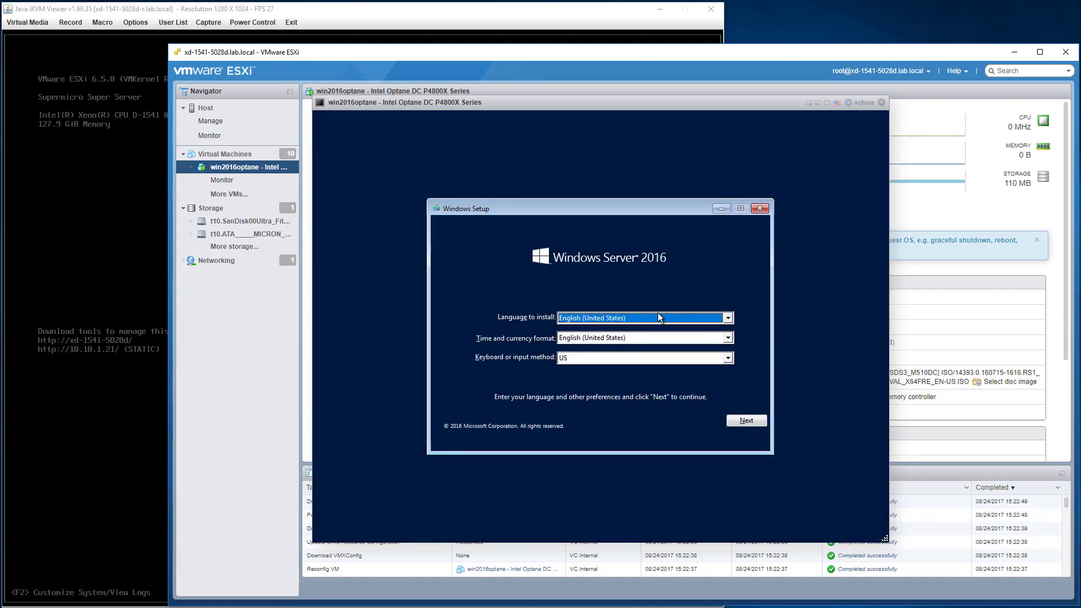
Keep the default language and keyboard settings and start the Windows Server 2016 installation.
{"action": "left_click", "coordinate": [755, 421]}
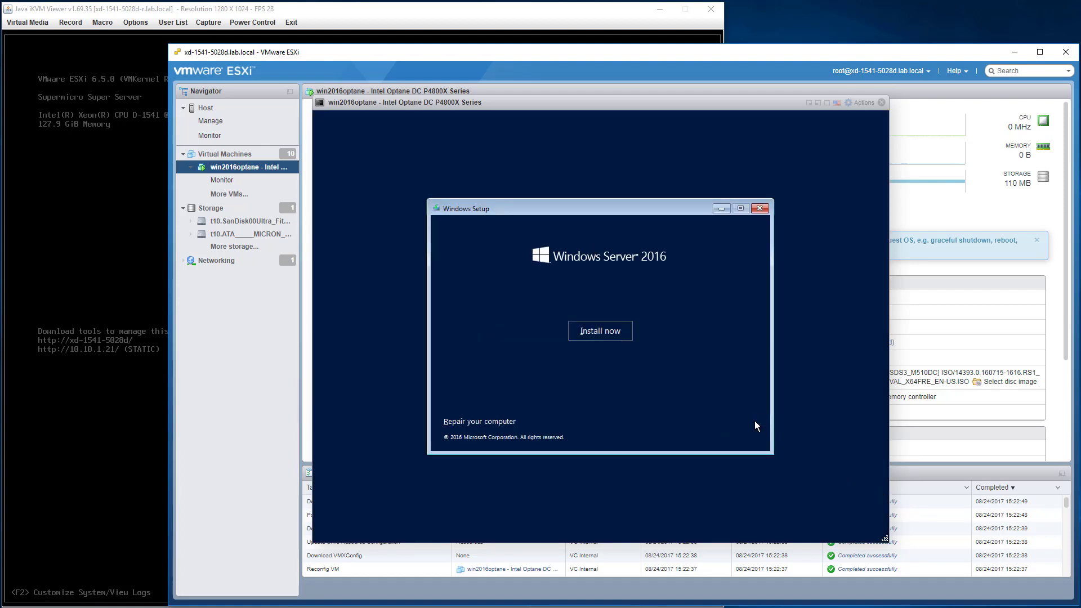
{"action": "left_click", "coordinate": [582, 325]}
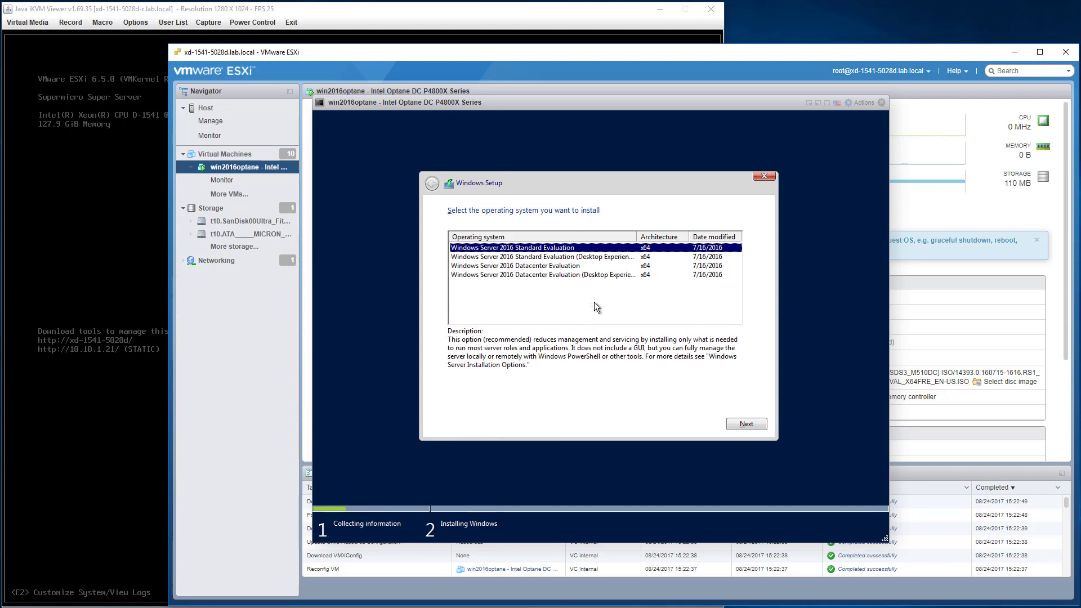
Choose Standard Evaluation (Desktop Experience), accept the license terms, and select a custom install.
{"action": "left_click", "coordinate": [580, 257]}
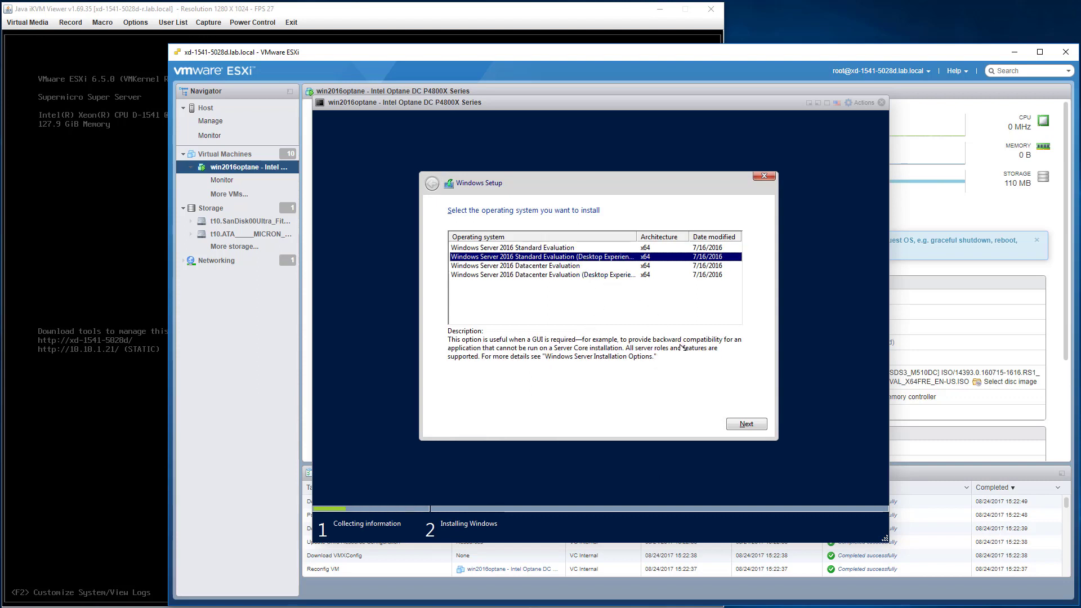
{"action": "left_click", "coordinate": [747, 424]}
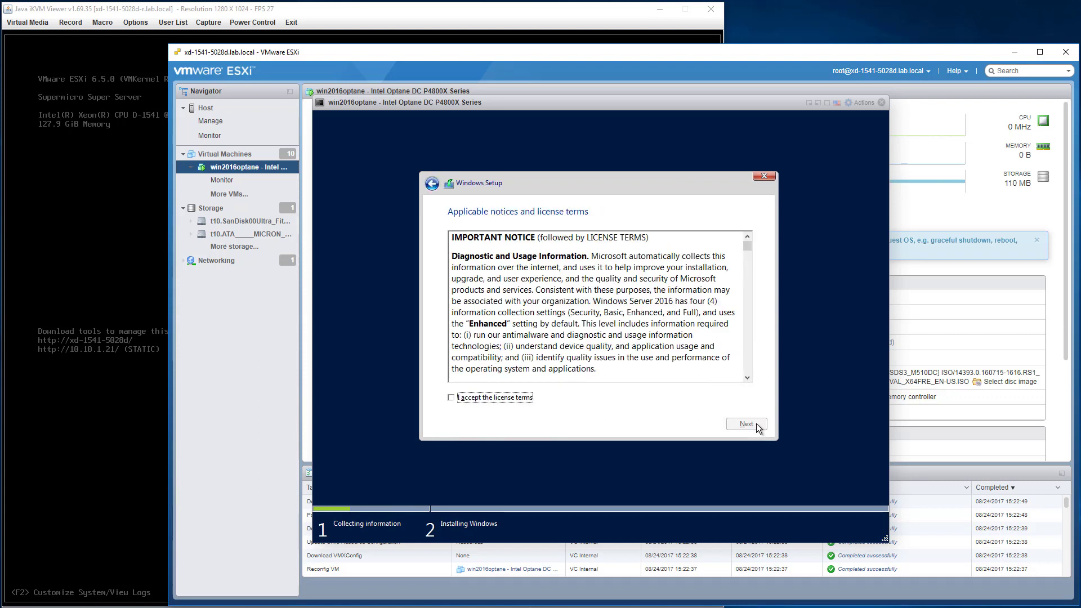
{"action": "left_click", "coordinate": [489, 398]}
{"action": "left_click", "coordinate": [748, 425]}
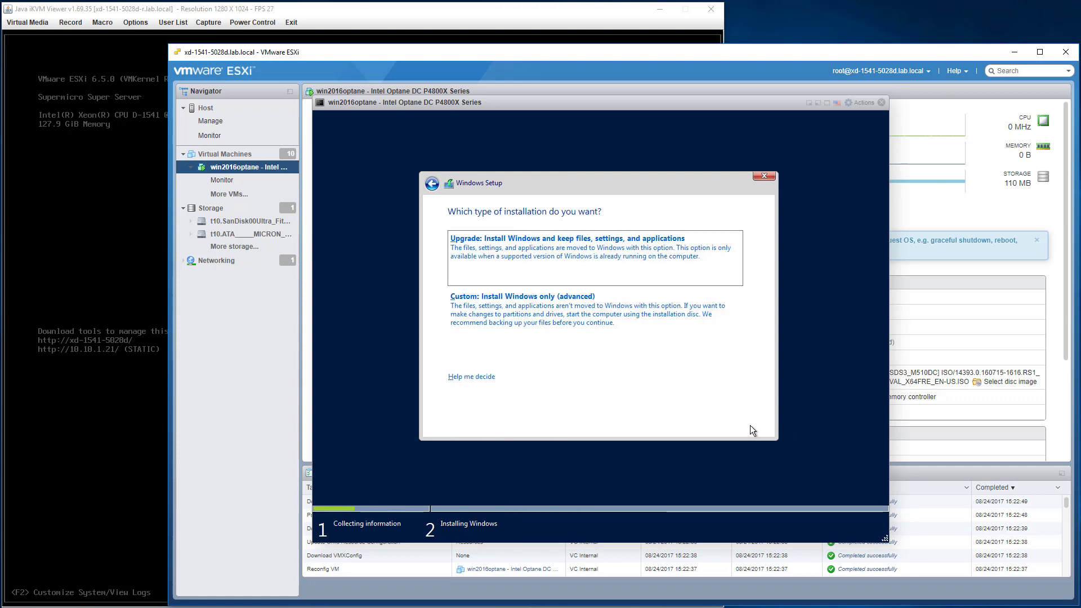
{"action": "left_click", "coordinate": [642, 321]}
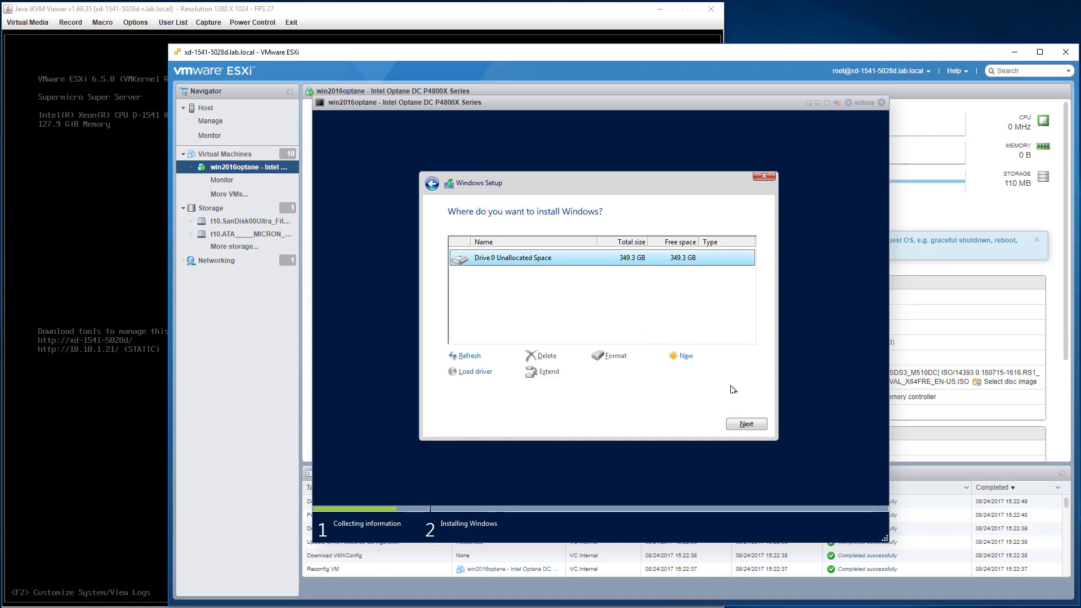
Install Windows onto Drive 0's 349.3 GB unallocated space and let setup complete.
{"action": "left_click", "coordinate": [761, 426]}
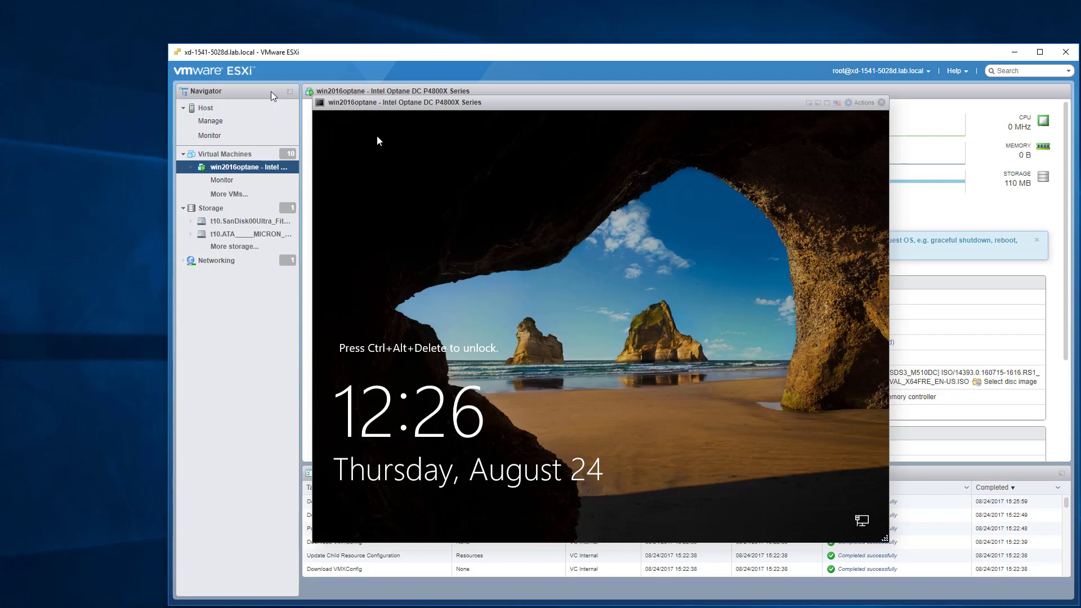
Send Ctrl-Alt-Delete to the VM console and sign in to the Administrator account with its password.
{"action": "left_click", "coordinate": [290, 91]}
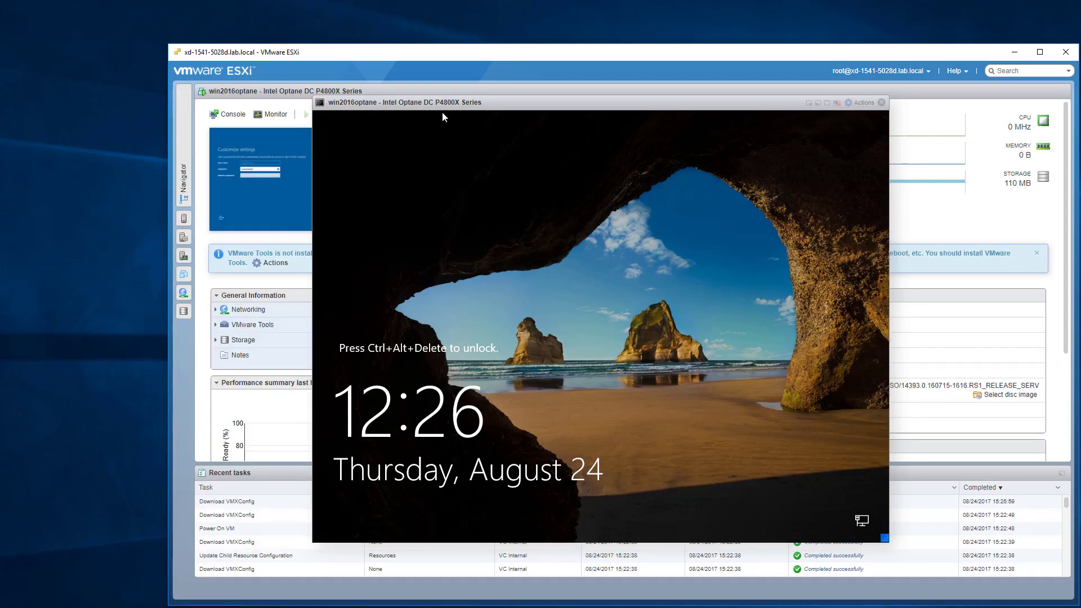
{"action": "left_click_drag", "start_coordinate": [458, 103], "coordinate": [573, 139]}
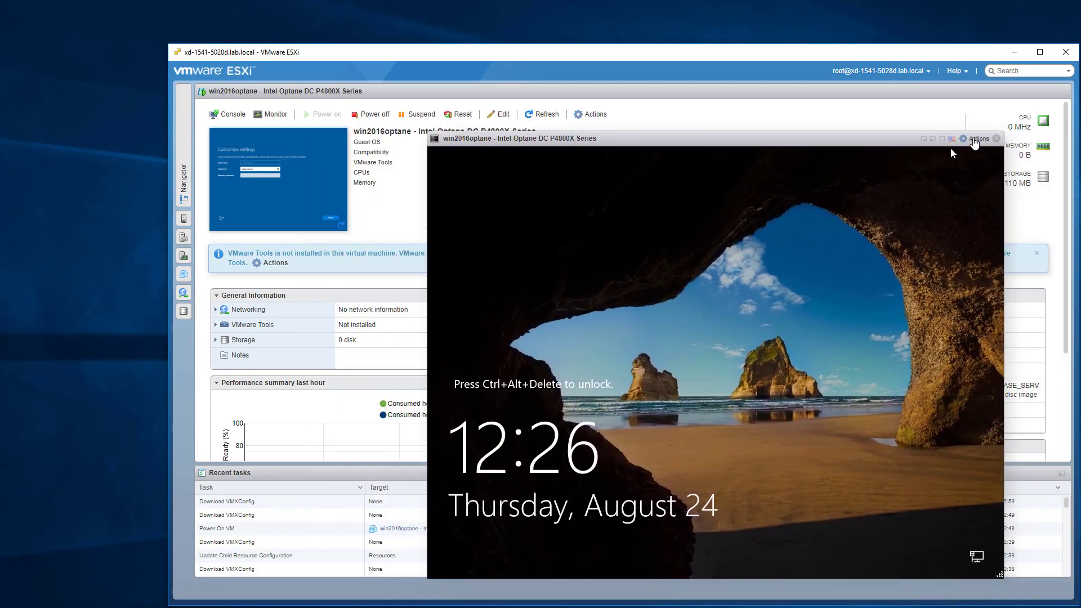
{"action": "left_click", "coordinate": [976, 139]}
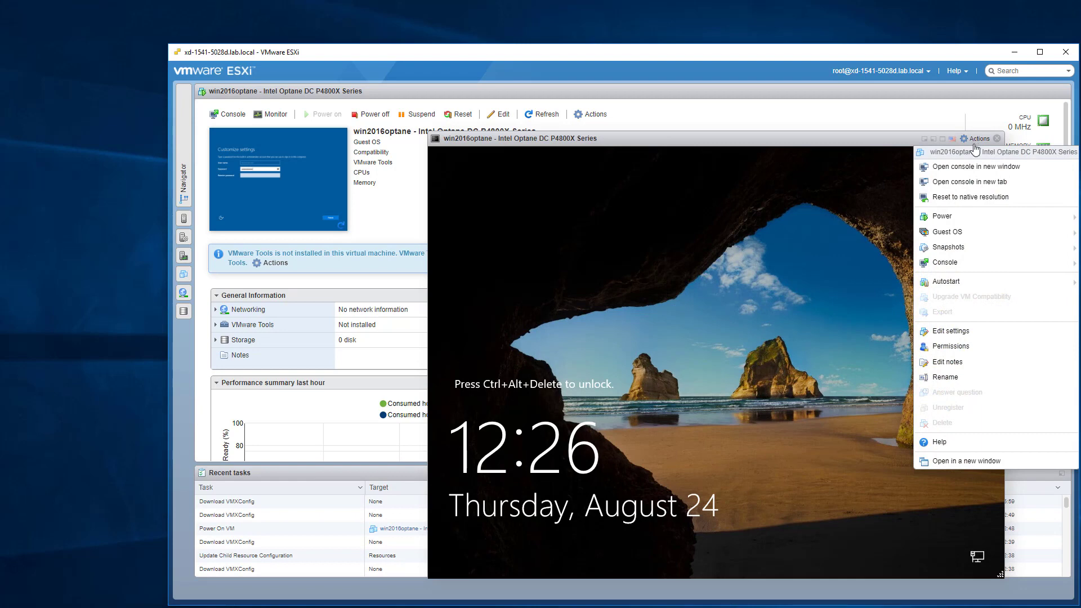
{"action": "mouse_move", "coordinate": [966, 239]}
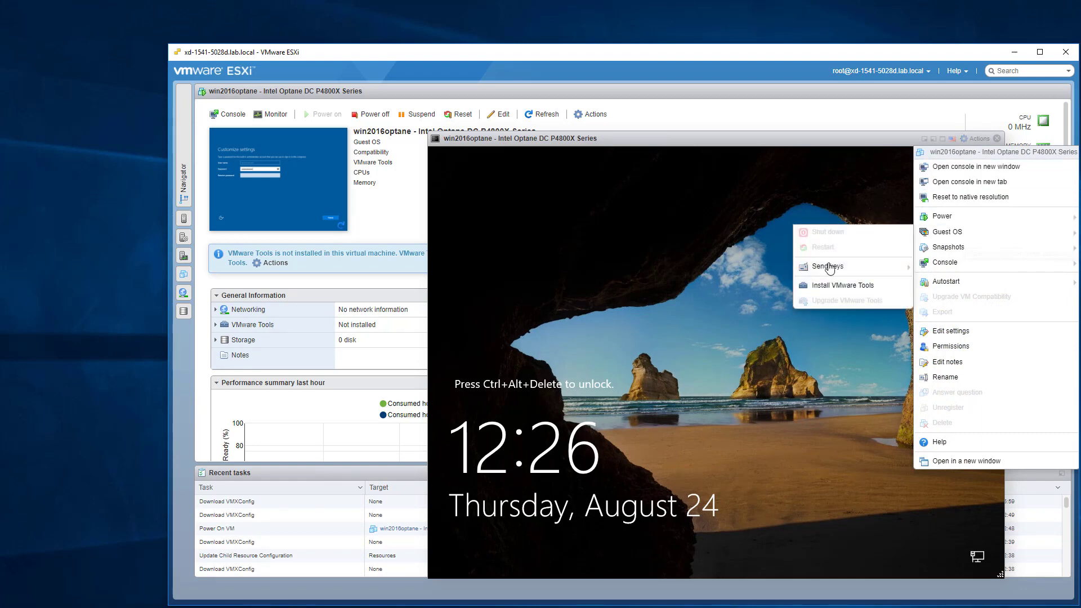
{"action": "mouse_move", "coordinate": [805, 268]}
{"action": "left_click", "coordinate": [755, 272]}
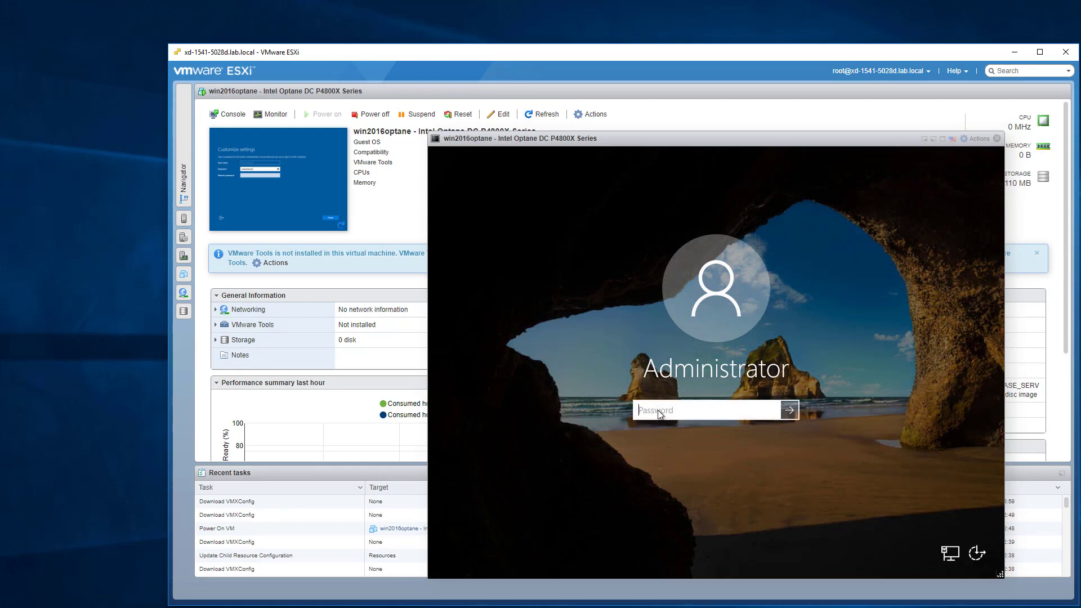
{"action": "type", "text": "•••"}
{"action": "key", "text": "Return"}
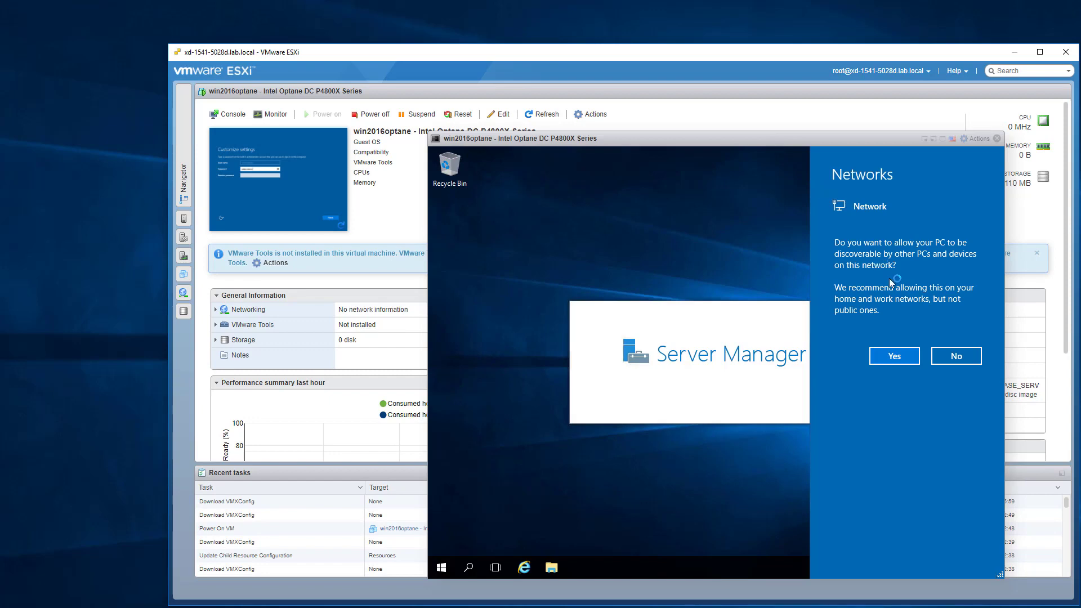
Allow network discovery, mount the VMware Tools installer via Guest OS actions, and minimise Server Manager.
{"action": "left_click", "coordinate": [895, 356]}
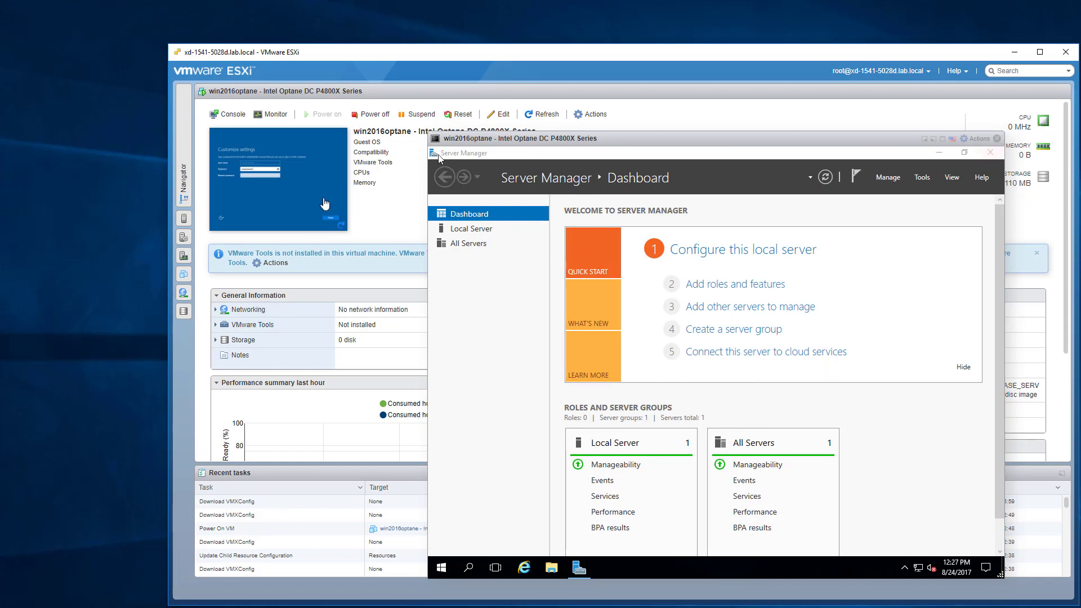
{"action": "left_click_drag", "start_coordinate": [582, 140], "coordinate": [734, 310]}
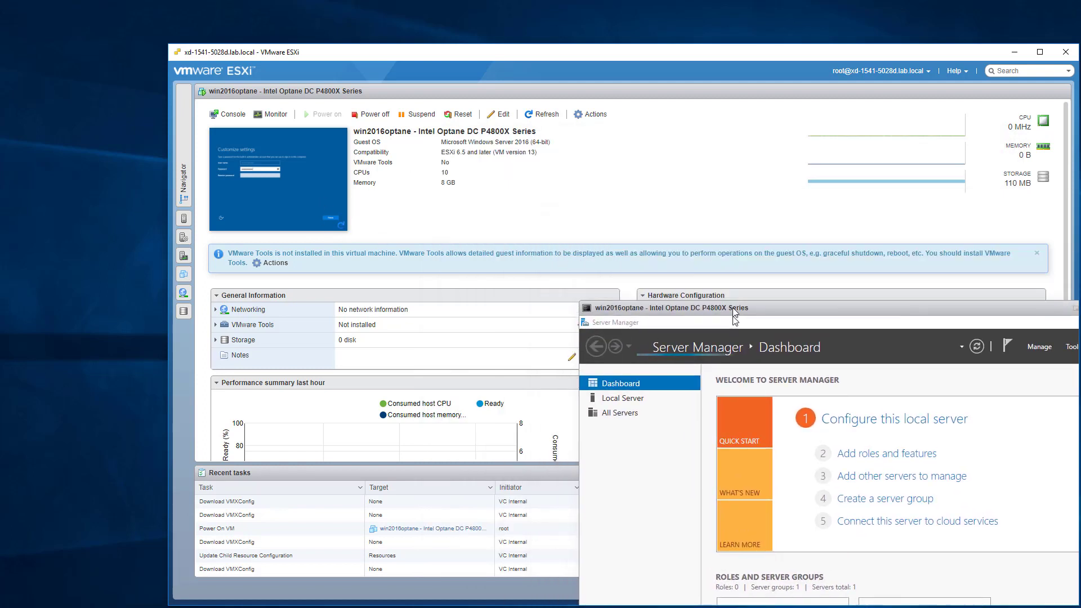
{"action": "left_click", "coordinate": [269, 263]}
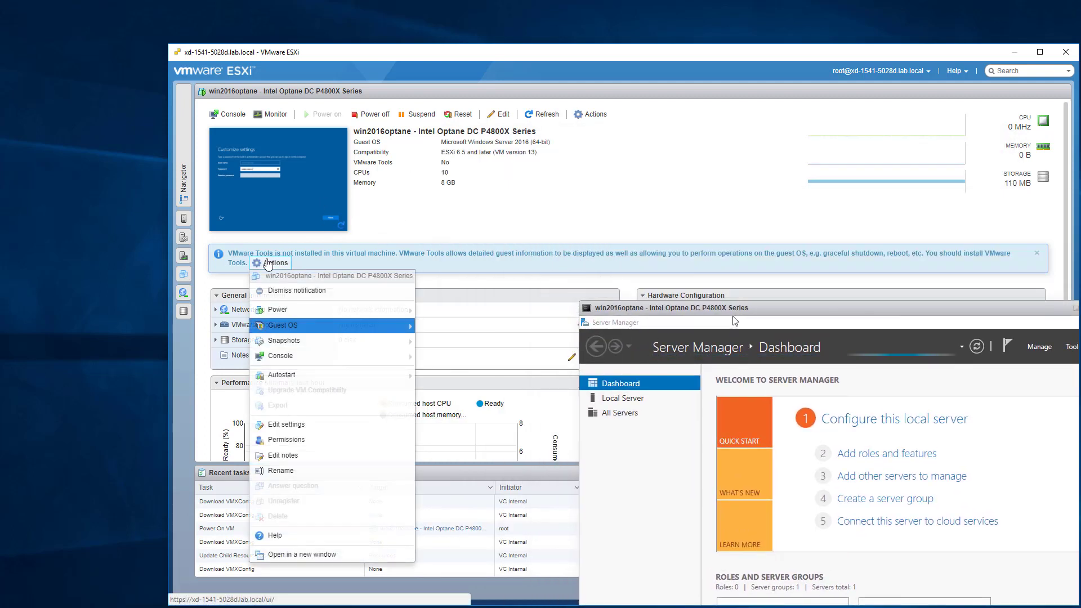
{"action": "mouse_move", "coordinate": [307, 328]}
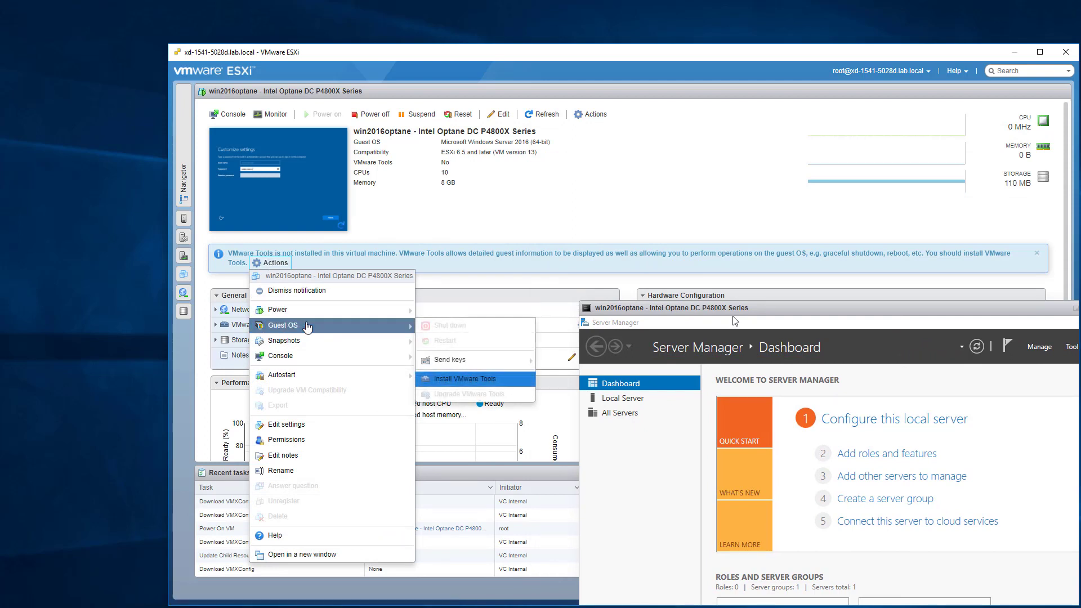
{"action": "left_click", "coordinate": [495, 379]}
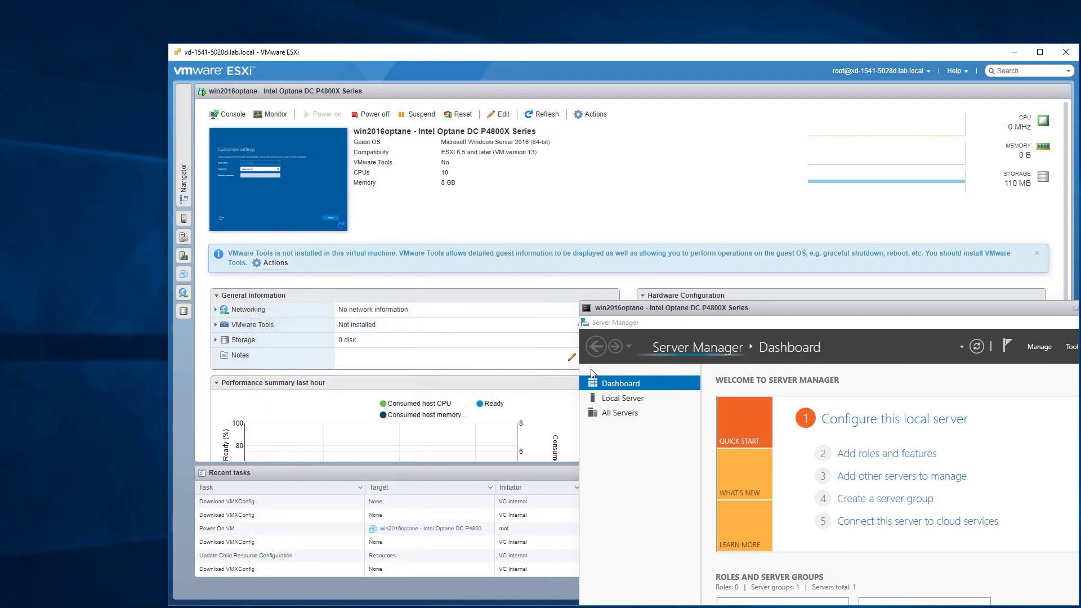
{"action": "left_click_drag", "start_coordinate": [803, 309], "coordinate": [516, 112]}
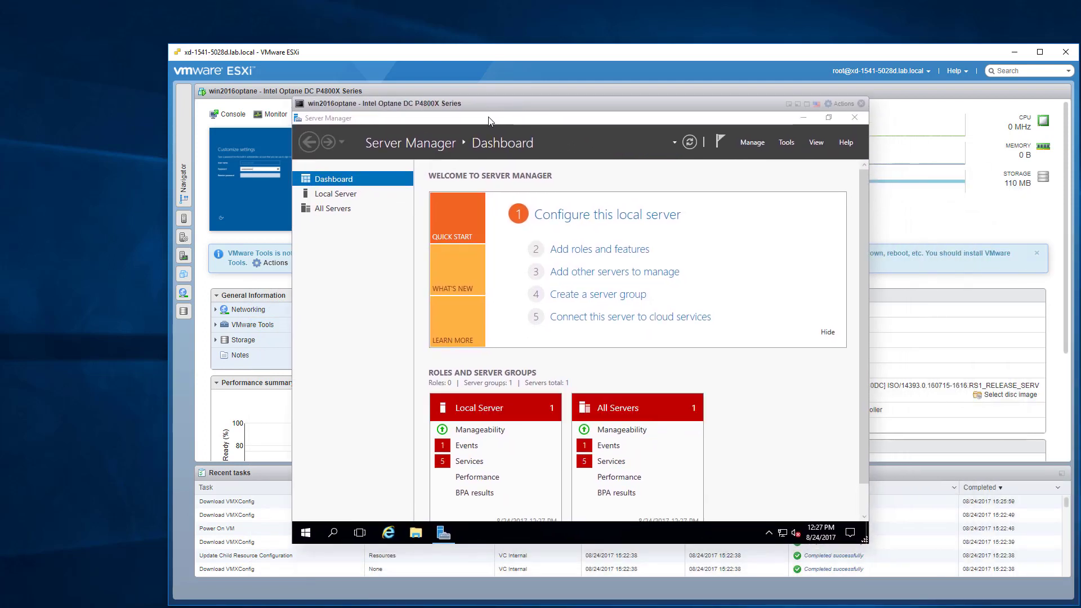
{"action": "left_click", "coordinate": [804, 116]}
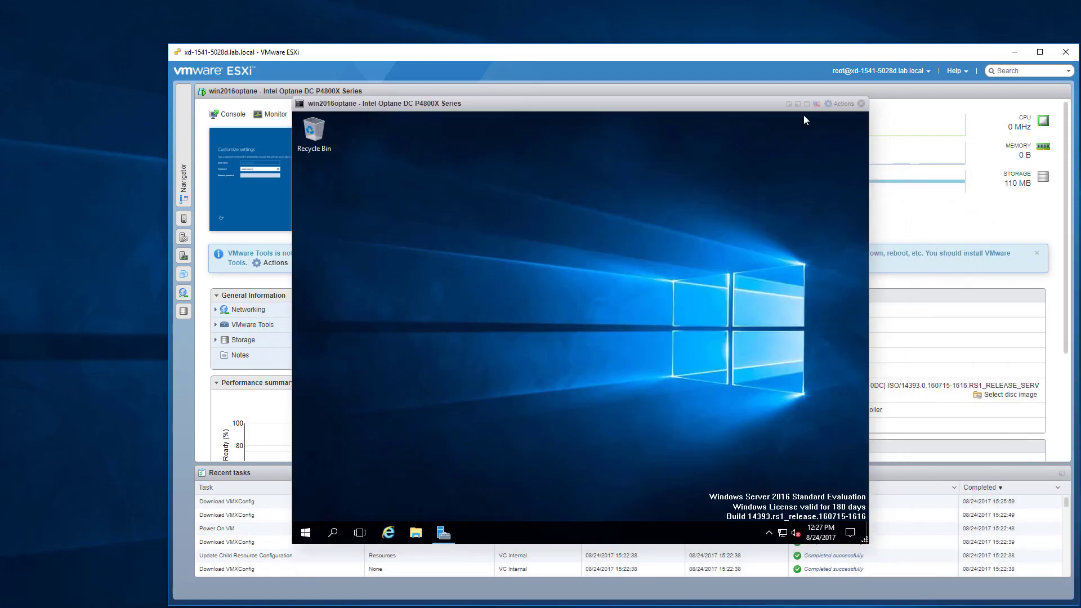
Launch setup64.exe from the VMware Tools disc and check Display adapters and Mice in Device Manager.
{"action": "right_click", "coordinate": [283, 542]}
{"action": "right_click", "coordinate": [306, 531]}
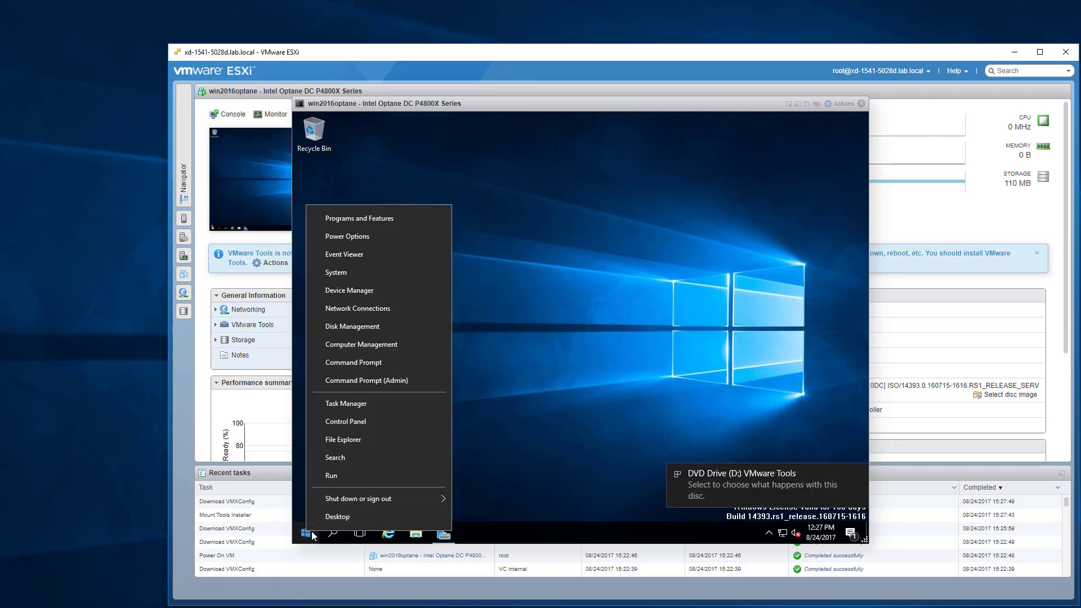
{"action": "left_click", "coordinate": [350, 289]}
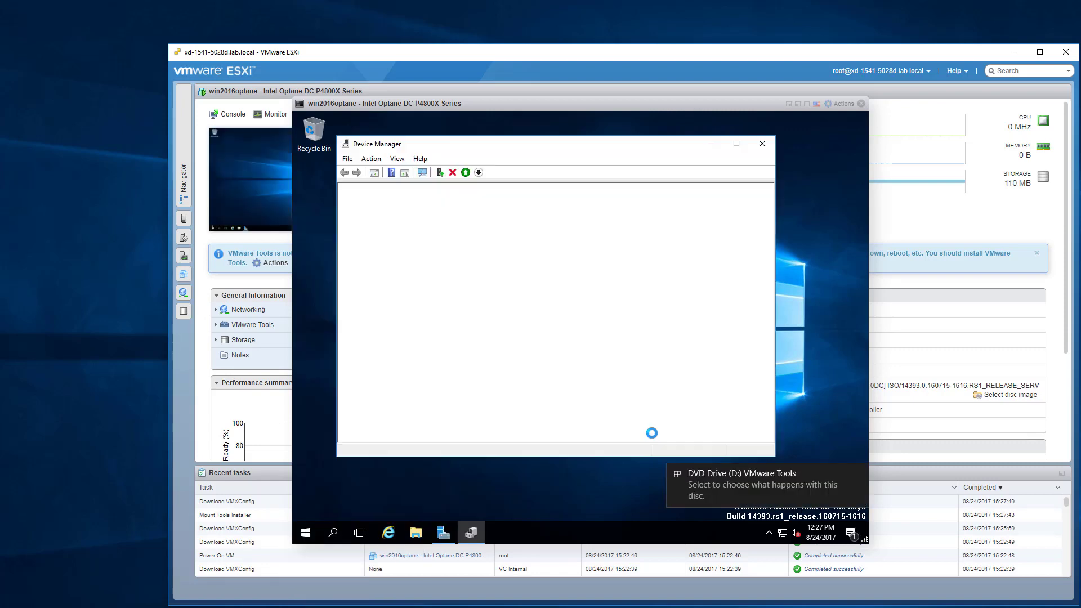
{"action": "left_click", "coordinate": [798, 501]}
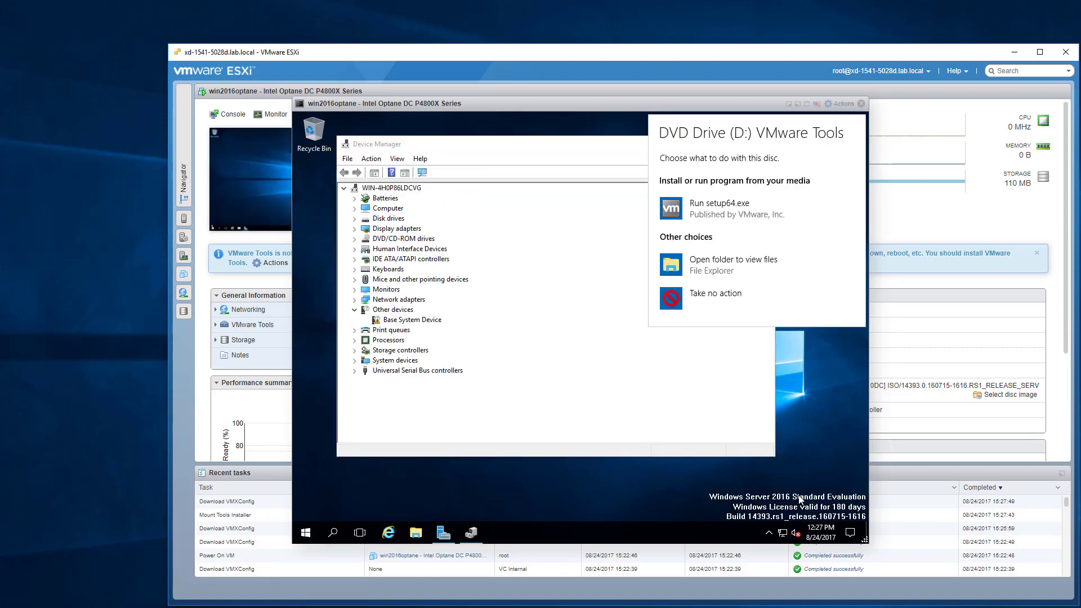
{"action": "left_click", "coordinate": [731, 216]}
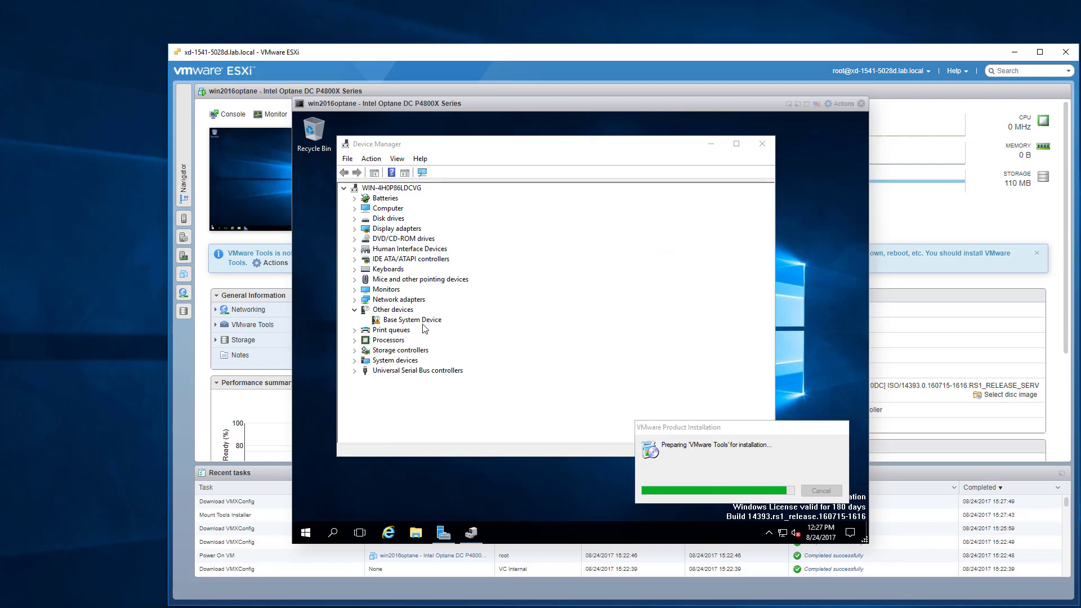
{"action": "left_click", "coordinate": [355, 229]}
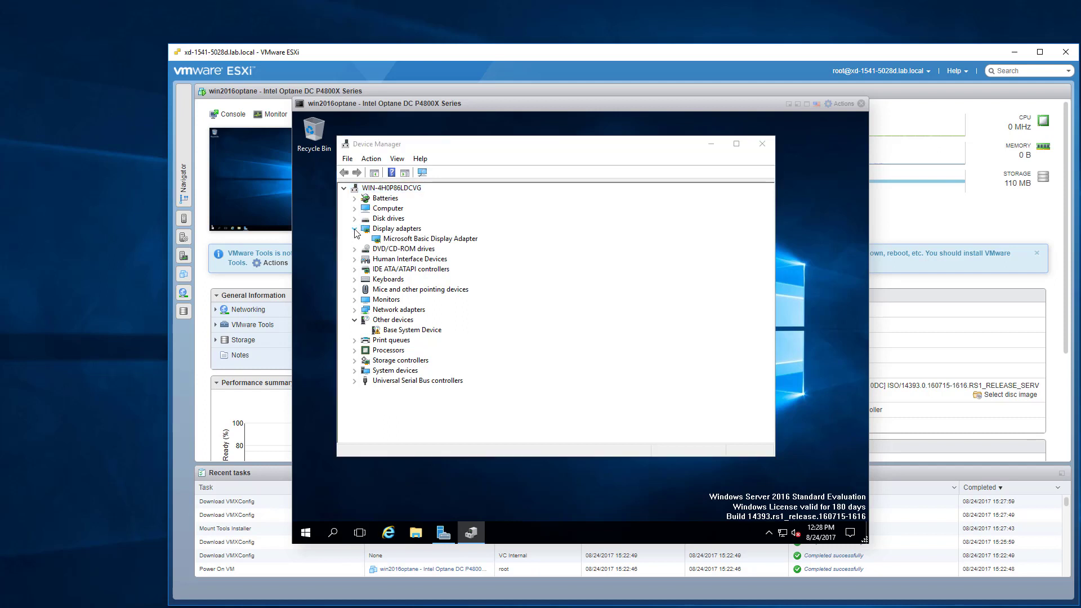
{"action": "left_click", "coordinate": [355, 291]}
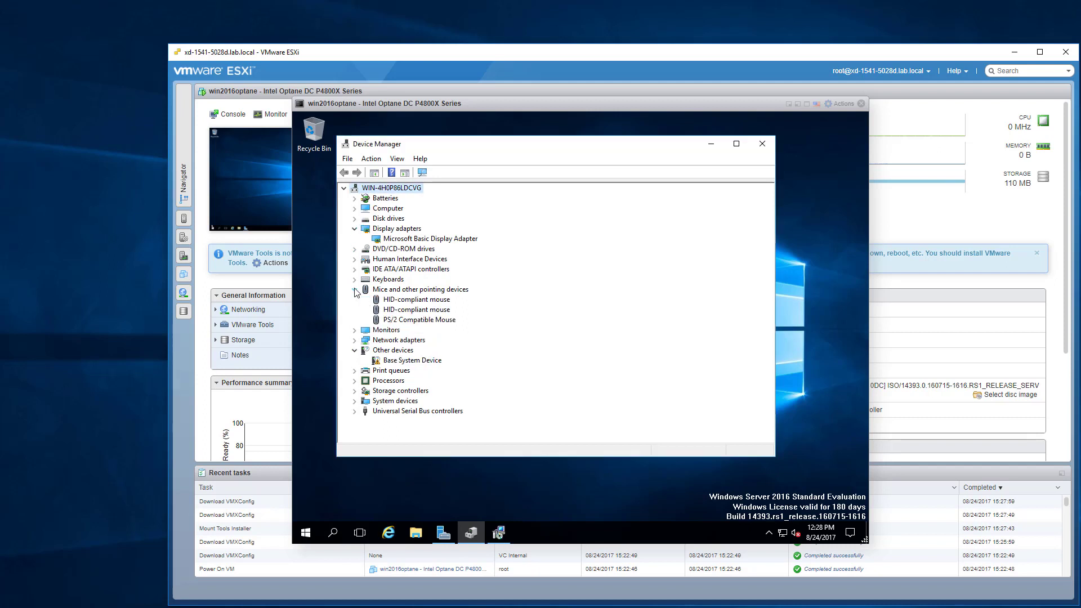
{"action": "left_click", "coordinate": [762, 143]}
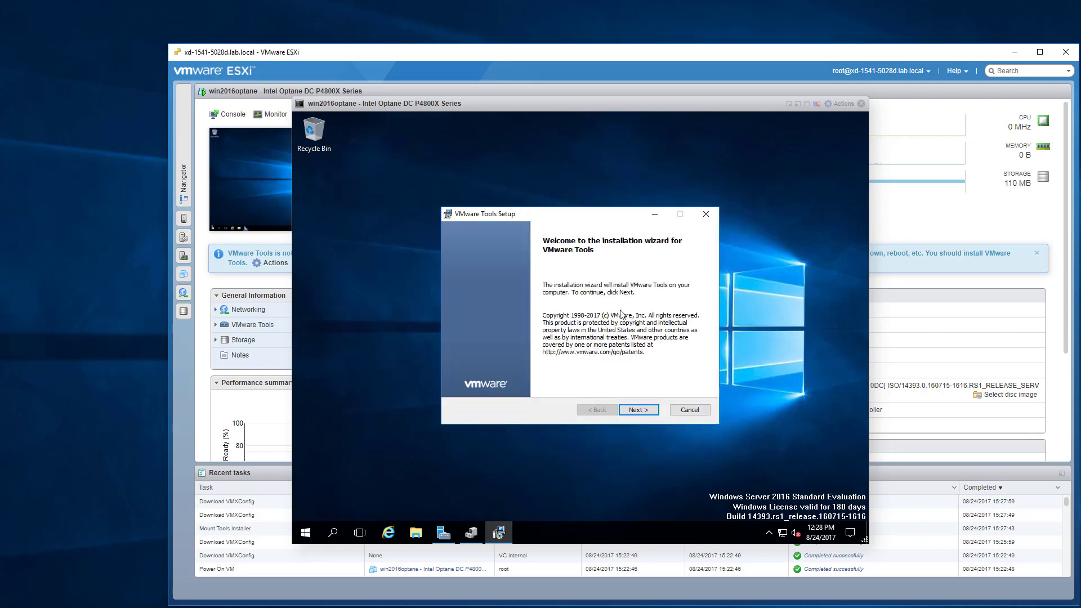
Step through the VMware Tools Setup wizard with the default setup type and start installing.
{"action": "left_click", "coordinate": [647, 412]}
{"action": "left_click", "coordinate": [649, 413]}
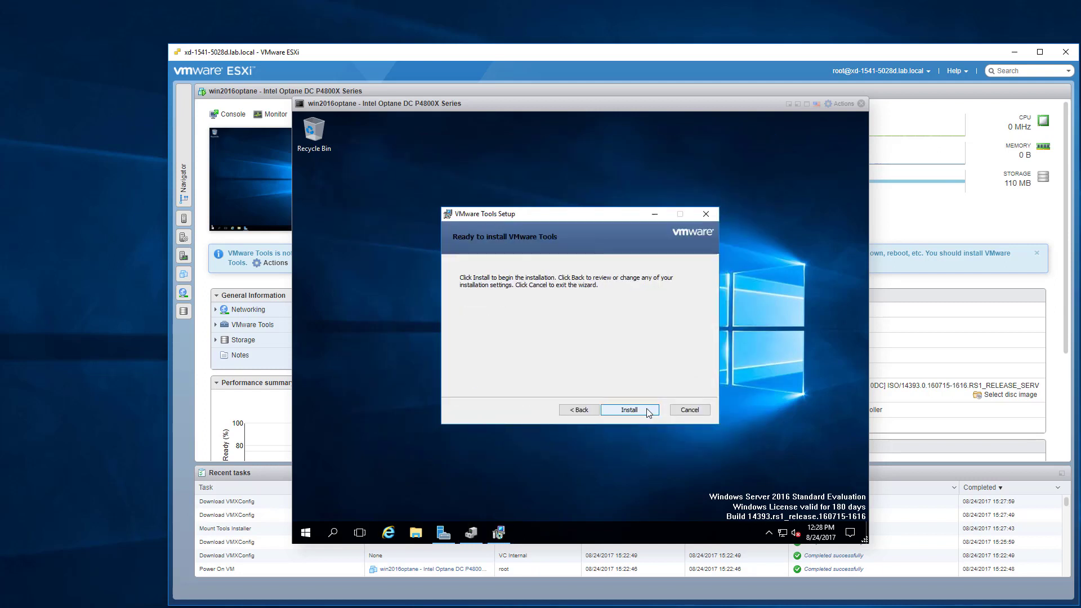
{"action": "left_click", "coordinate": [647, 411]}
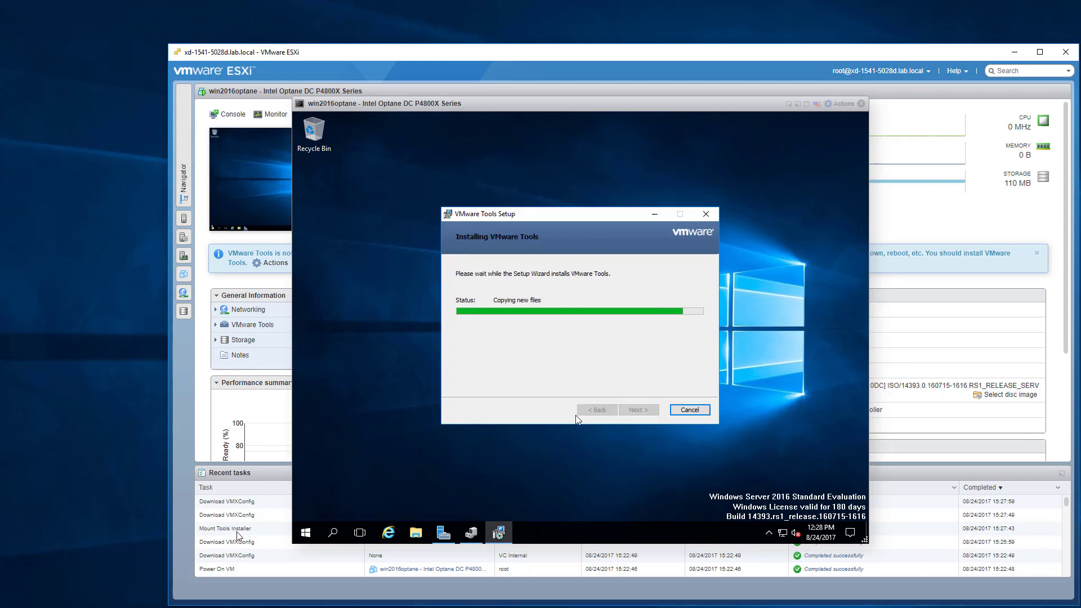
Use netplwiz to turn off the sign-in password requirement, entering the Administrator password for automatic sign-in.
{"action": "left_click", "coordinate": [306, 533]}
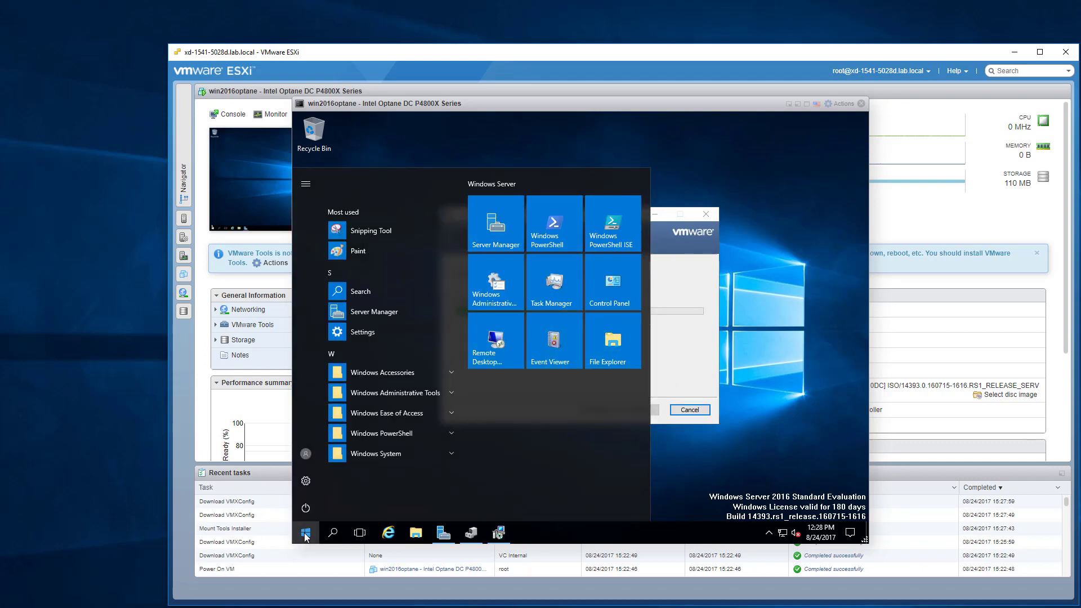
{"action": "type", "text": "netp"}
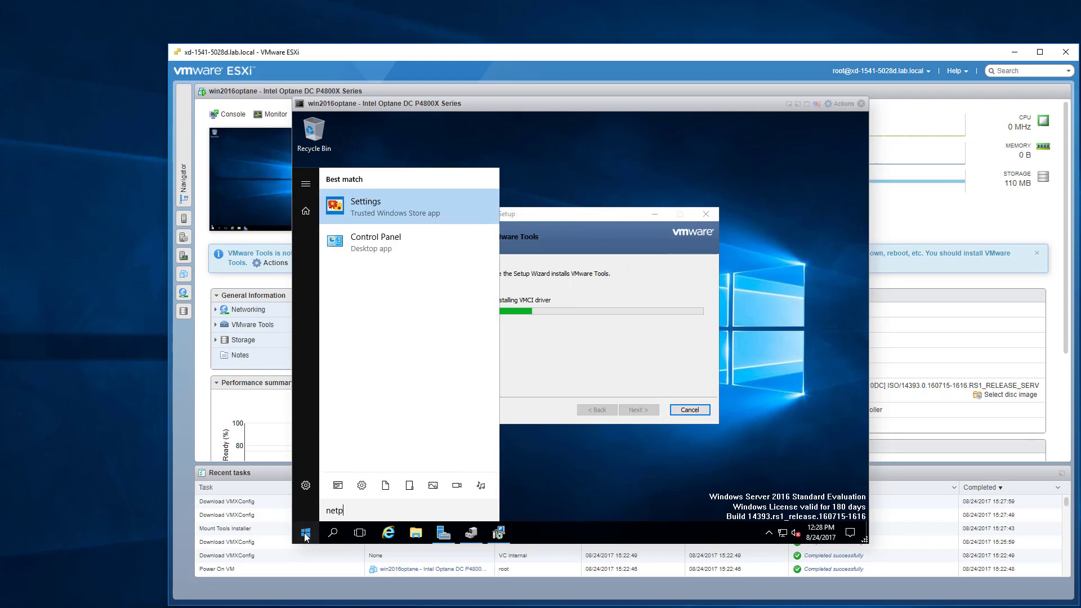
{"action": "type", "text": "lwiz.exe"}
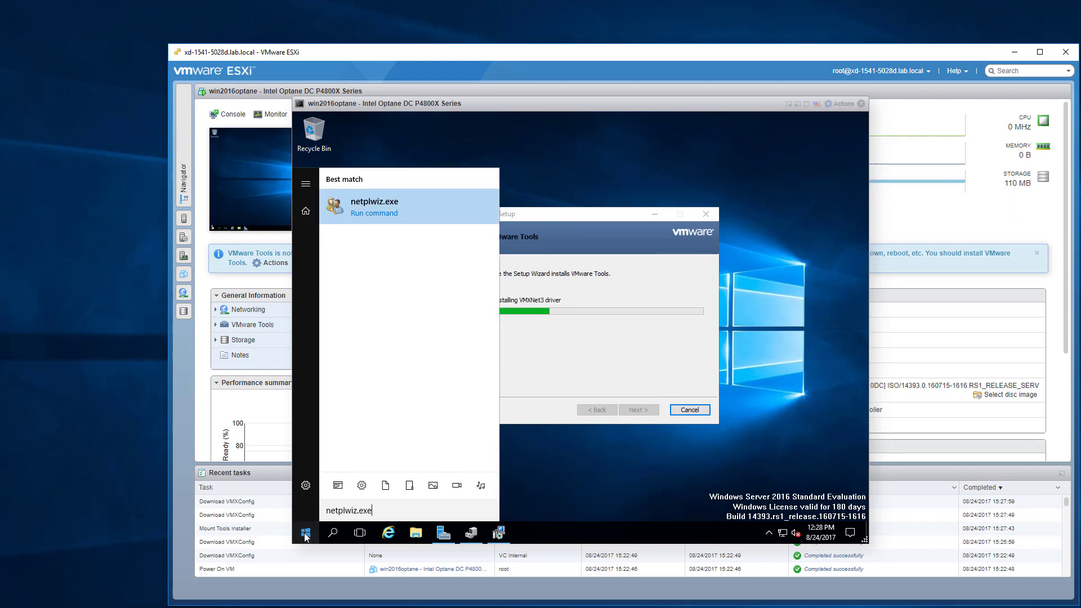
{"action": "key", "text": "Return"}
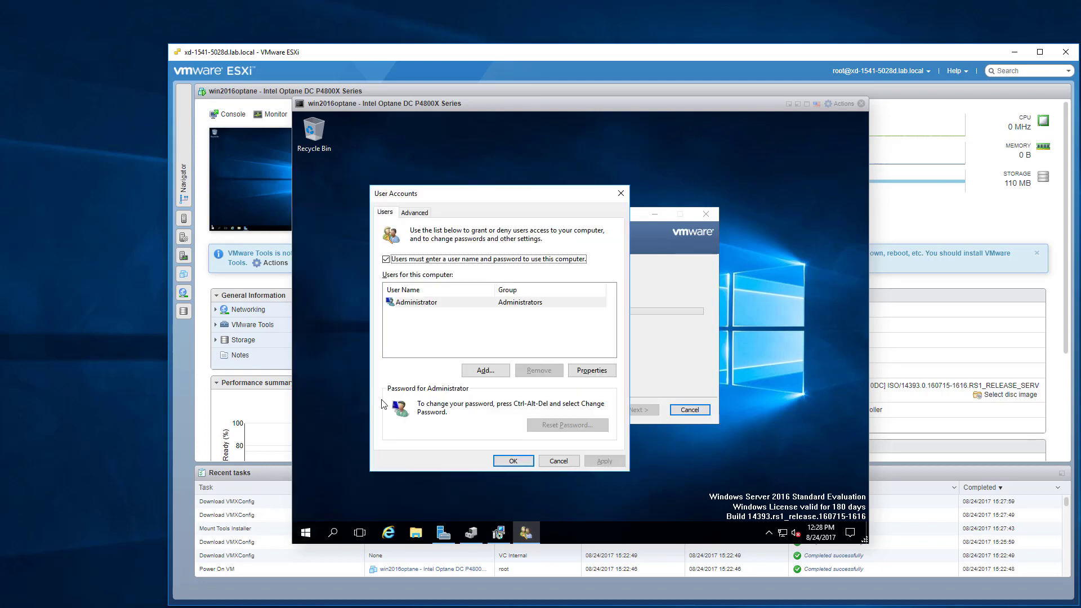
{"action": "left_click", "coordinate": [446, 260]}
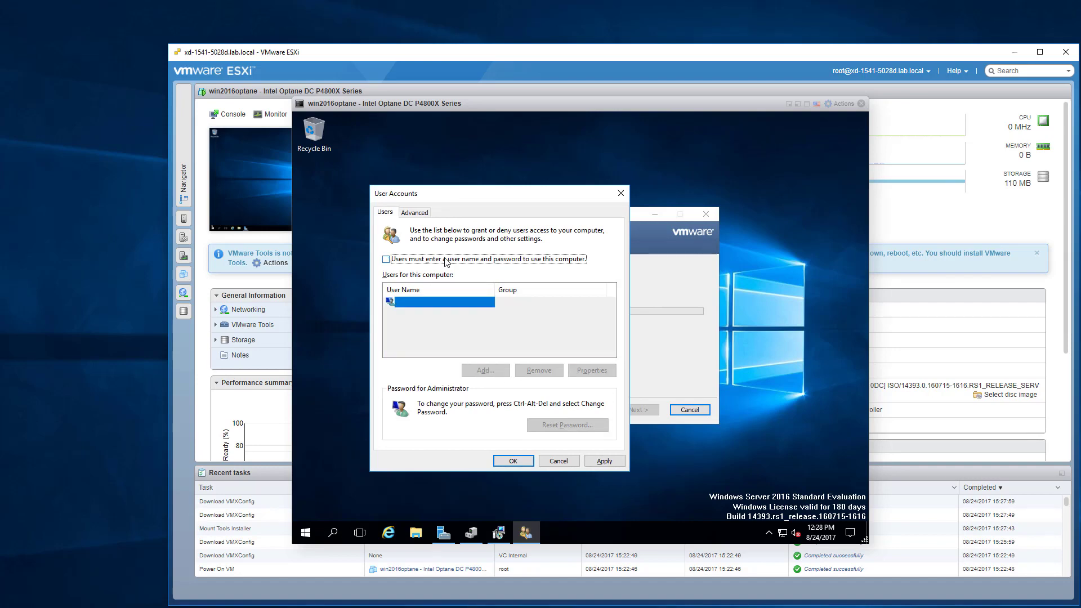
{"action": "left_click", "coordinate": [603, 461]}
{"action": "type", "text": "••"}
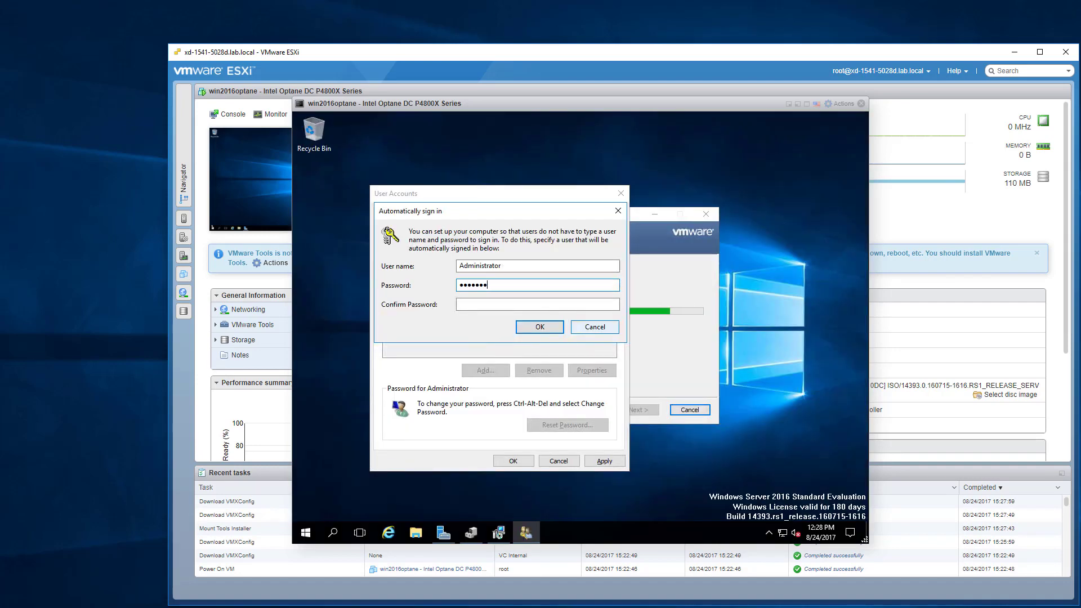
{"action": "type", "text": "•••"}
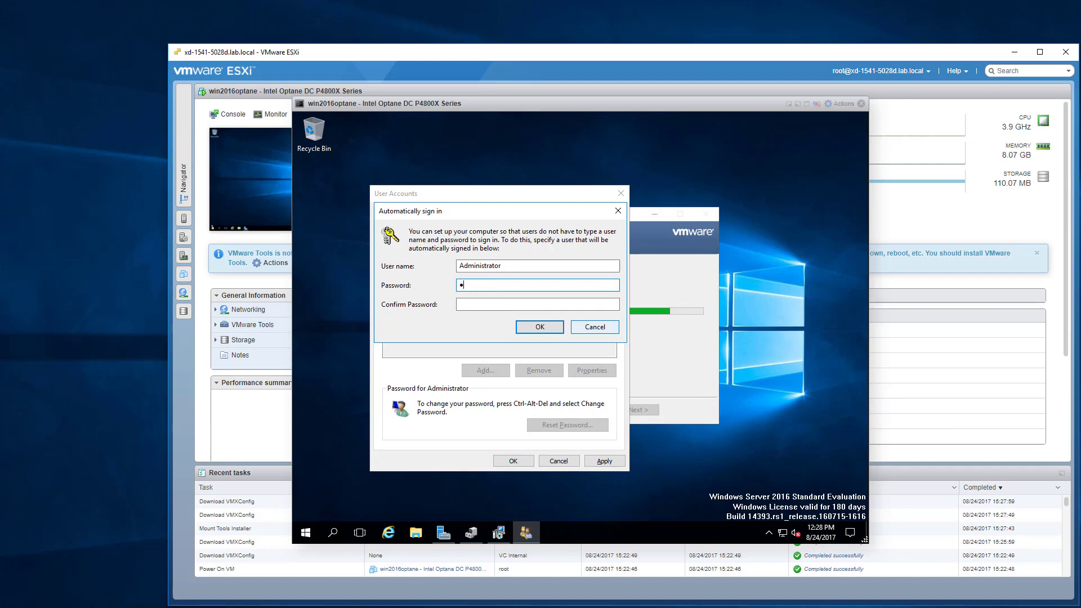
{"action": "type", "text": "•••••"}
{"action": "key", "text": "Tab"}
{"action": "type", "text": "••••••••"}
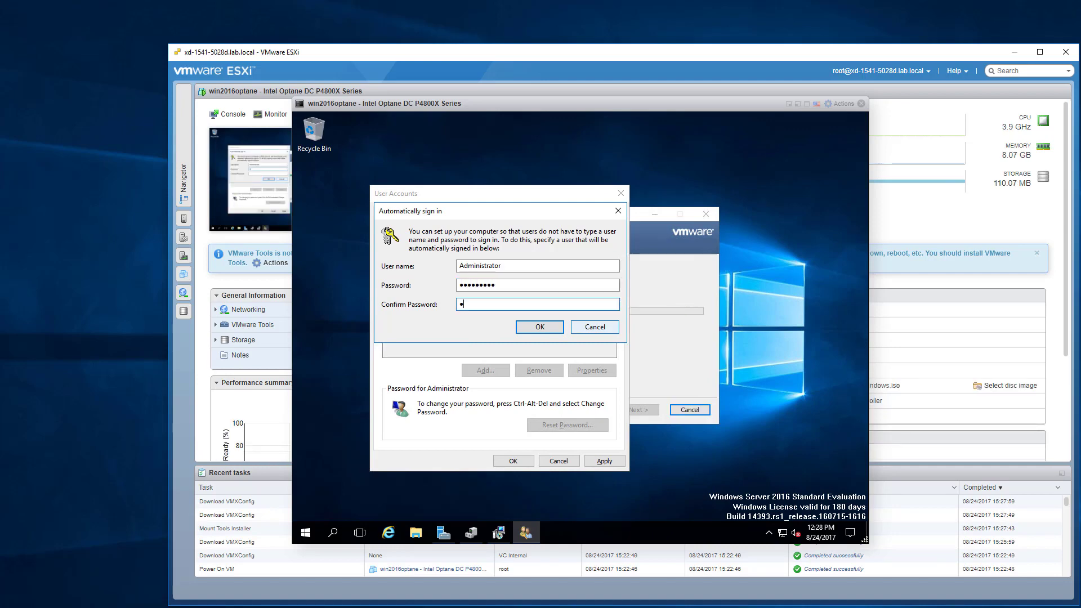
{"action": "key", "text": "Return"}
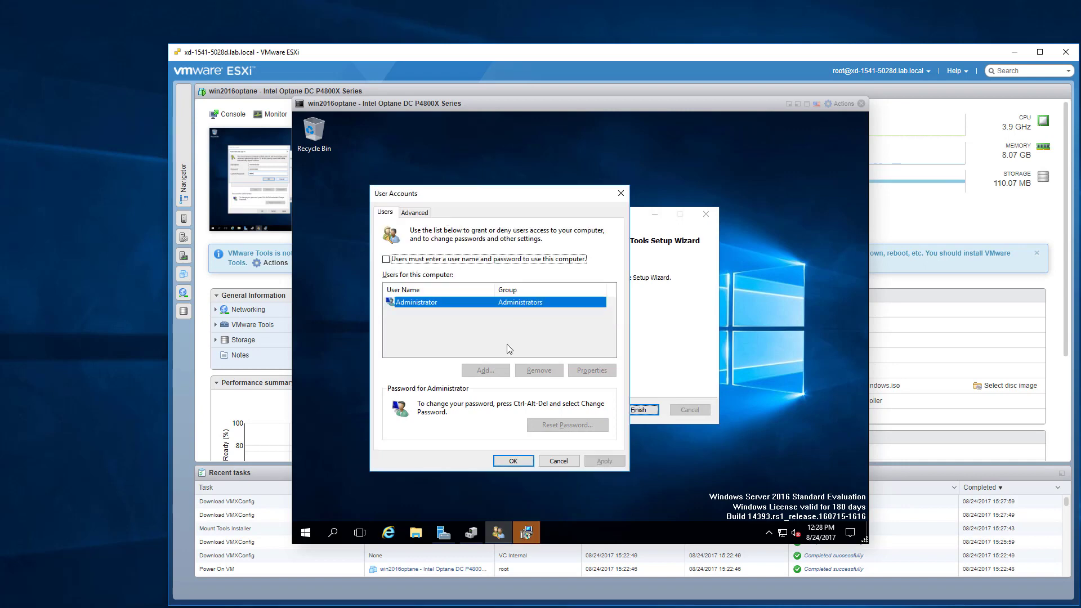
{"action": "left_click", "coordinate": [528, 461]}
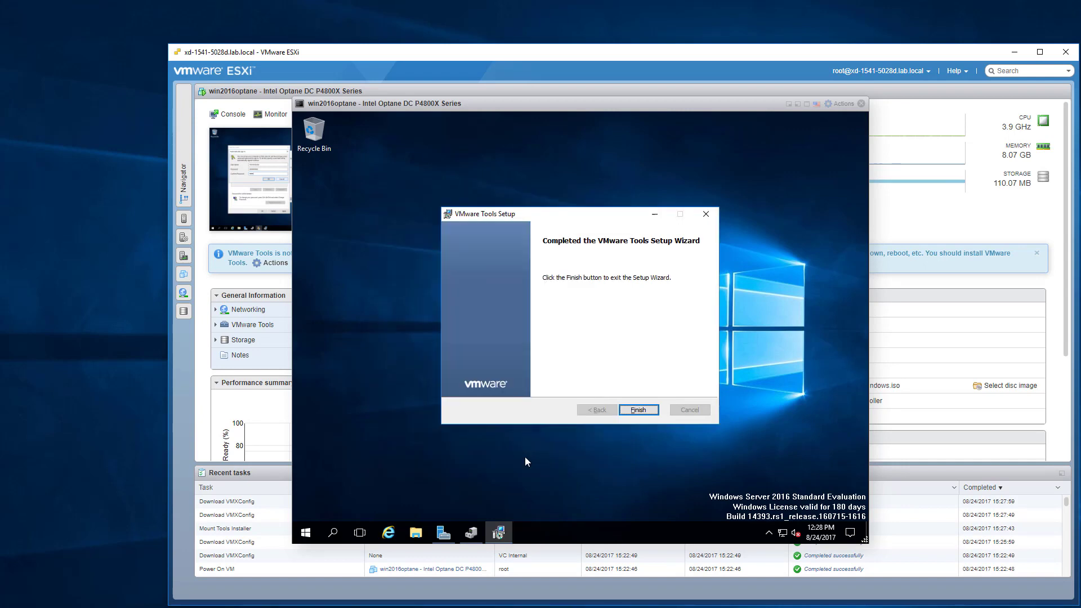
Finish VMware Tools Setup and restart the Windows guest.
{"action": "left_click", "coordinate": [641, 410]}
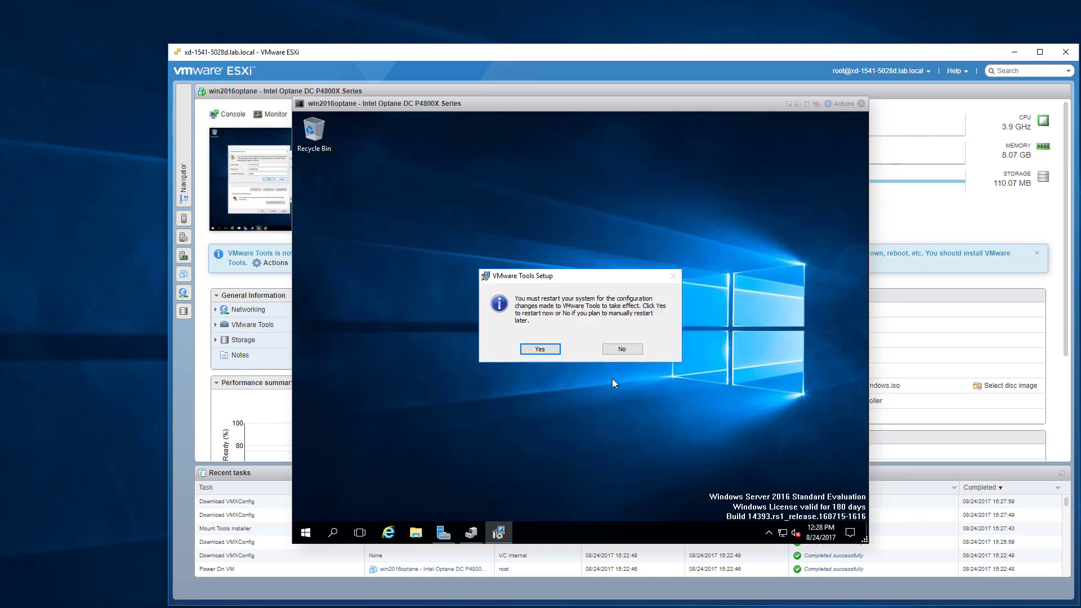
{"action": "left_click", "coordinate": [535, 349]}
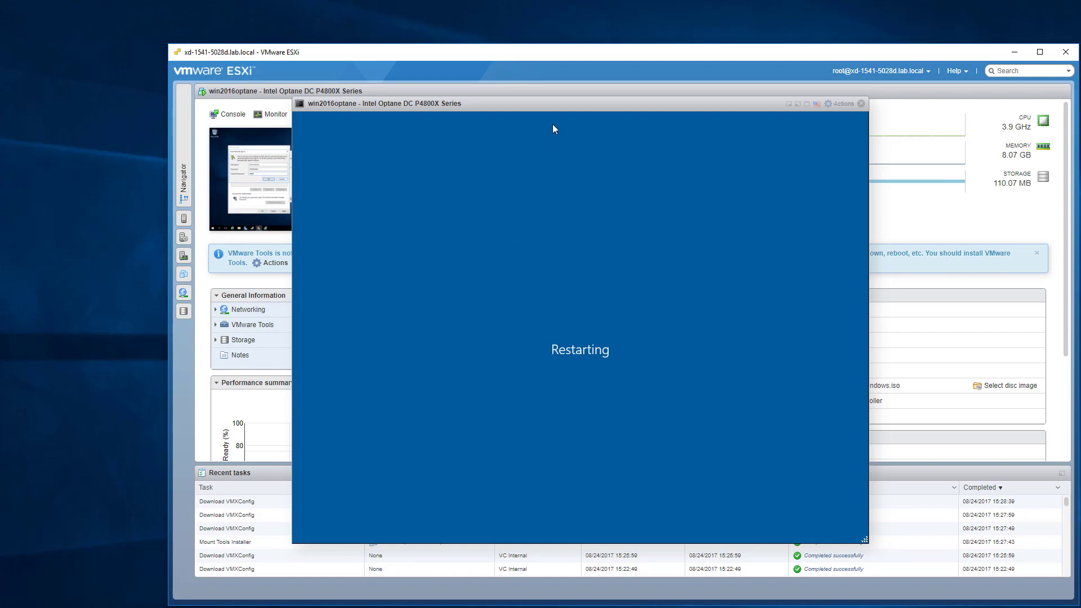
{"action": "left_click_drag", "start_coordinate": [559, 109], "coordinate": [897, 141]}
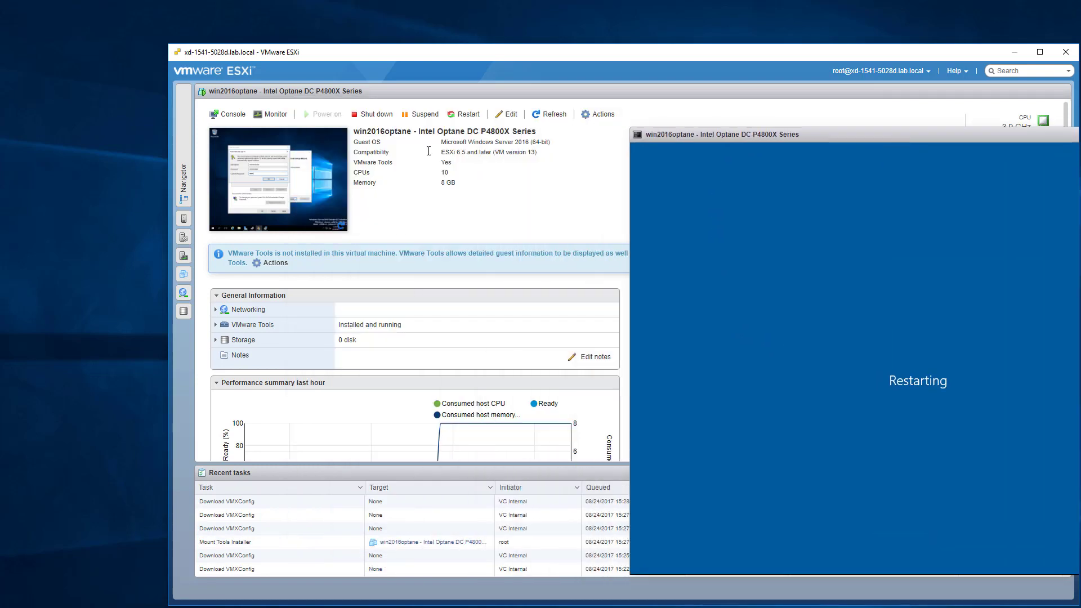
Set the VM's CD/DVD Drive 1 to Host device in its hardware settings.
{"action": "left_click", "coordinate": [510, 116]}
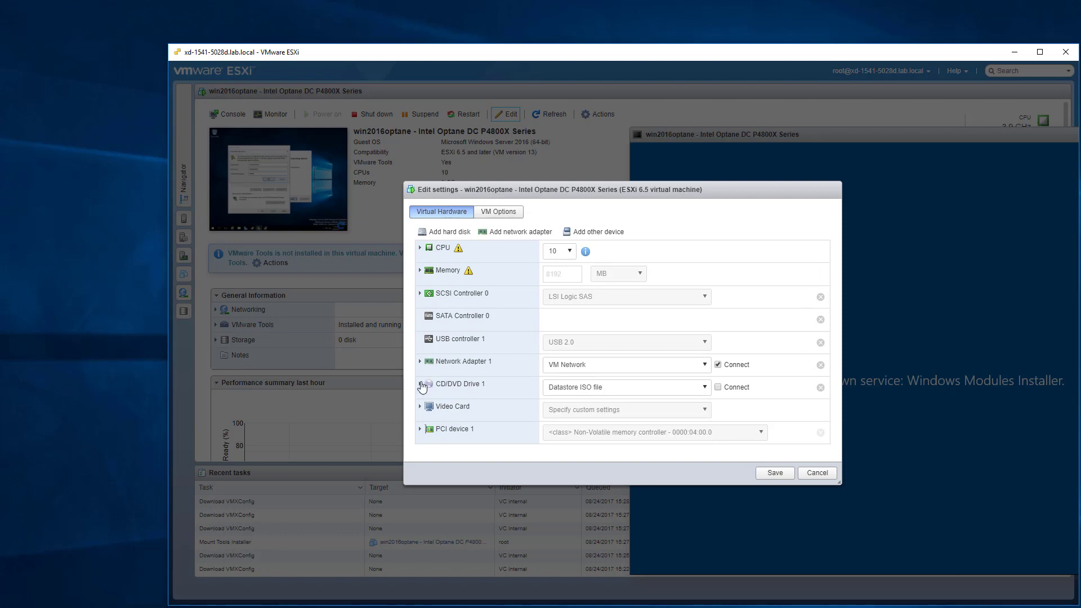
{"action": "left_click", "coordinate": [641, 392]}
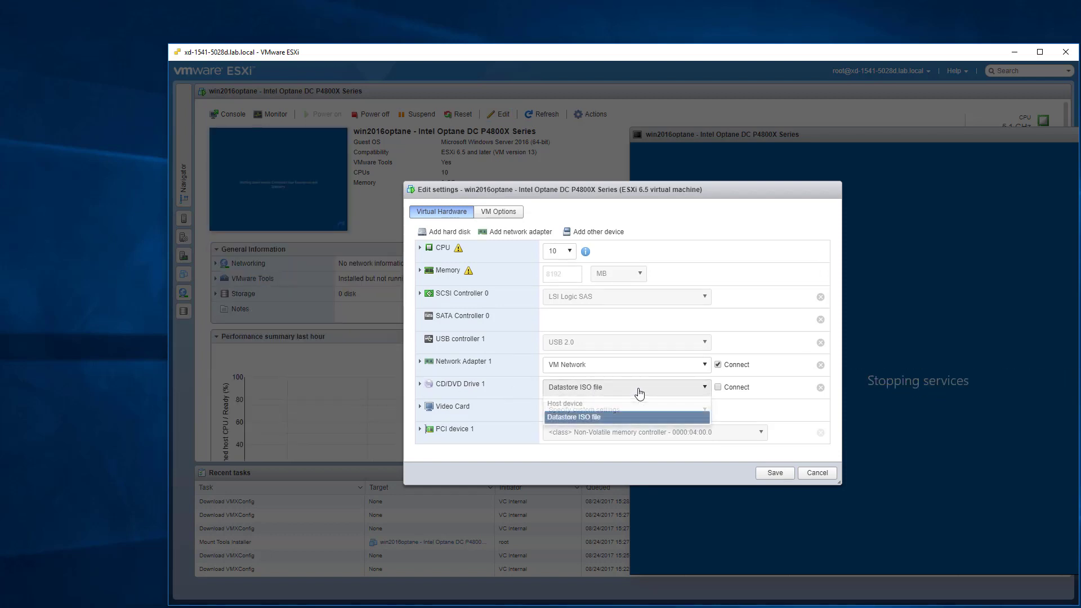
{"action": "left_click", "coordinate": [584, 405]}
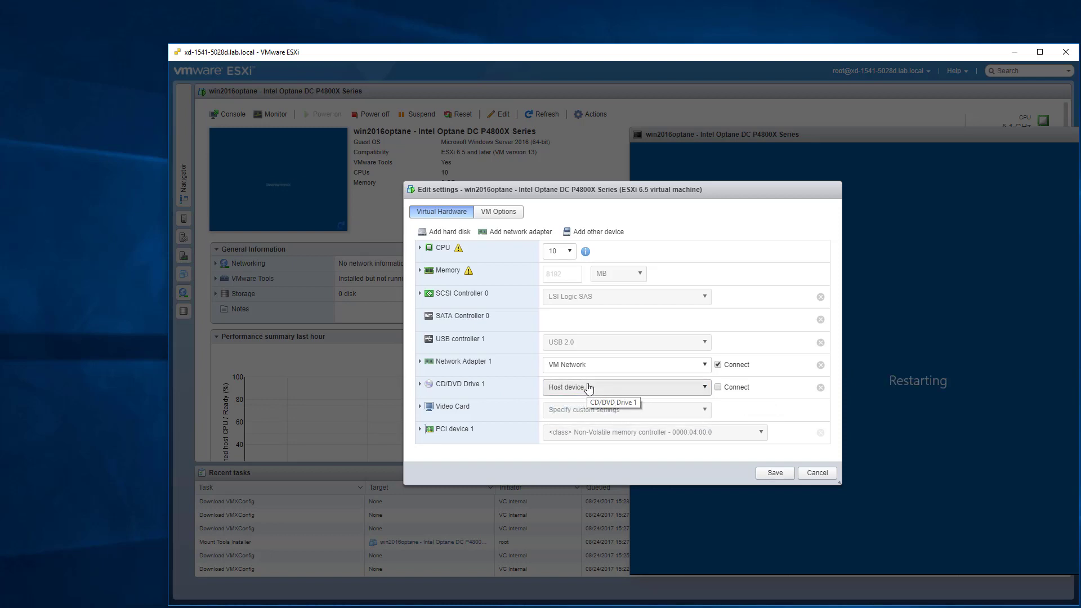
Replace Network Adapter 1 with a VMXNET 3 adapter, save, and dismiss the reconfiguration error.
{"action": "left_click", "coordinate": [420, 363]}
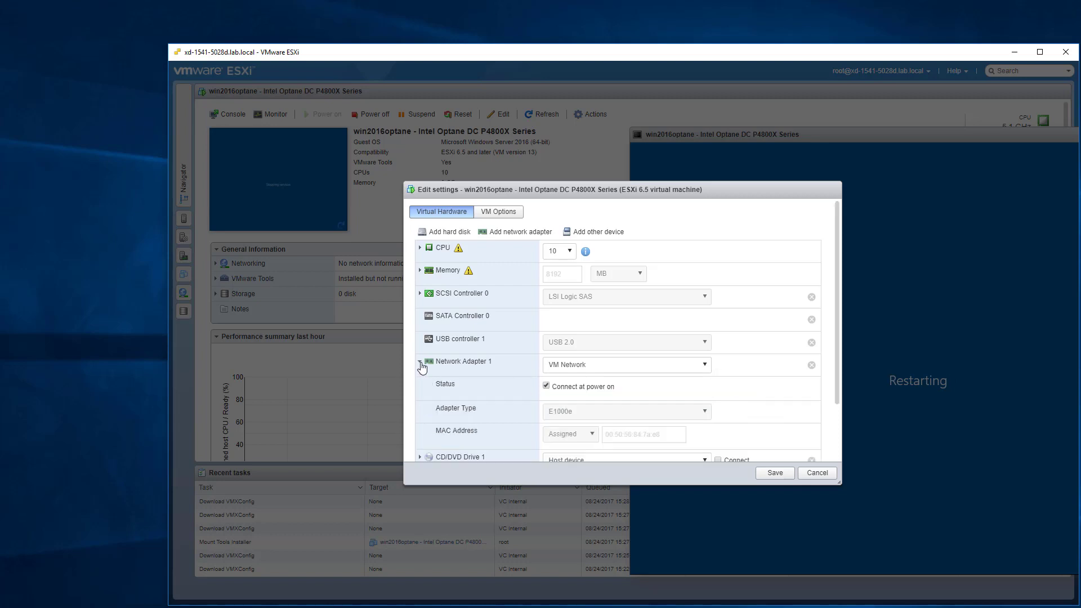
{"action": "left_click", "coordinate": [812, 365]}
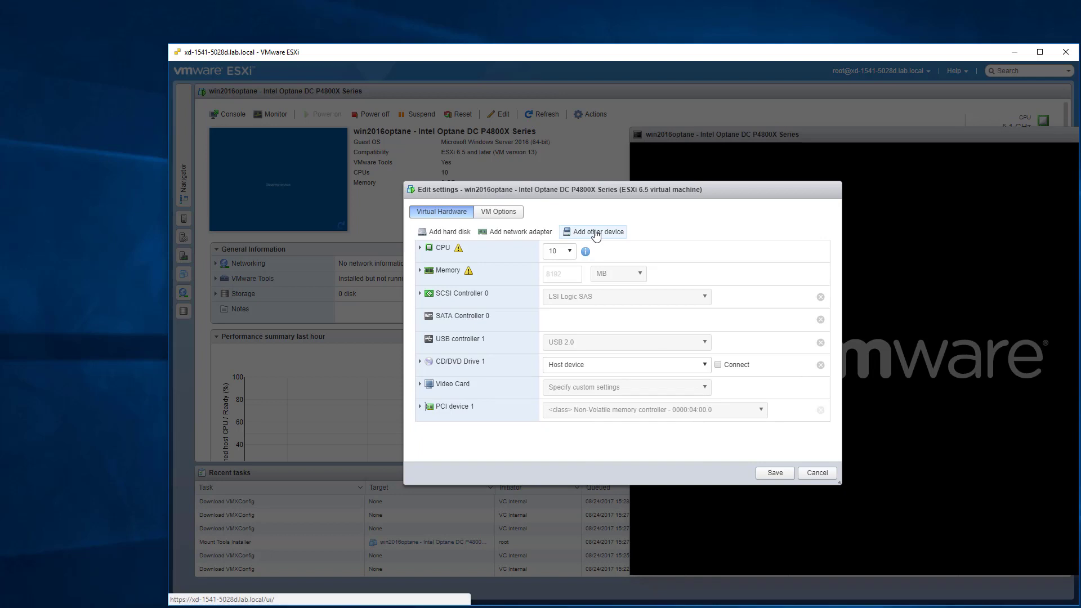
{"action": "left_click", "coordinate": [549, 232]}
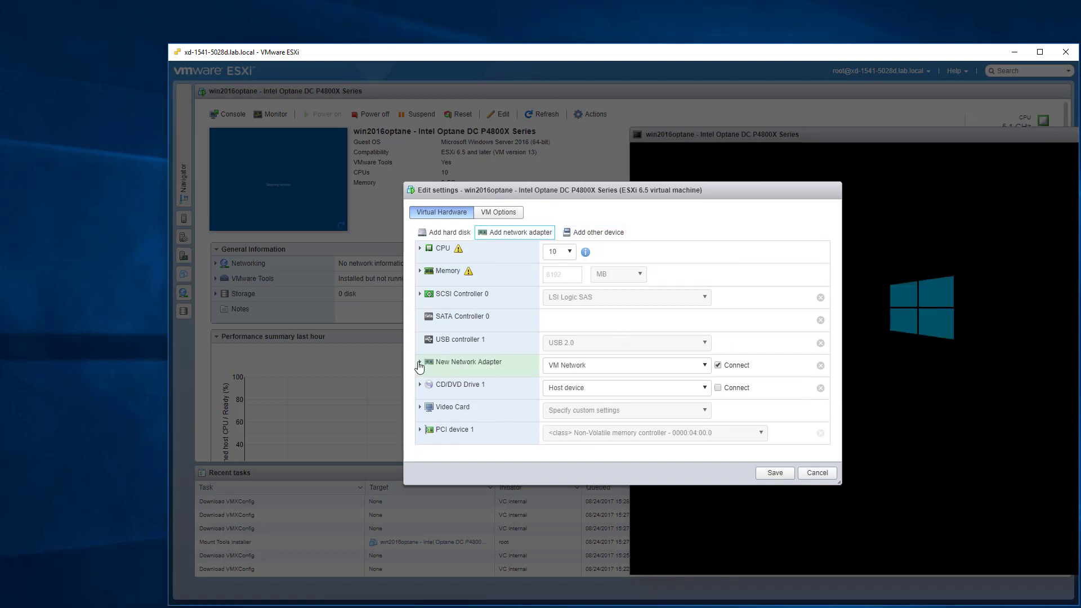
{"action": "left_click", "coordinate": [419, 365]}
{"action": "left_click", "coordinate": [571, 412]}
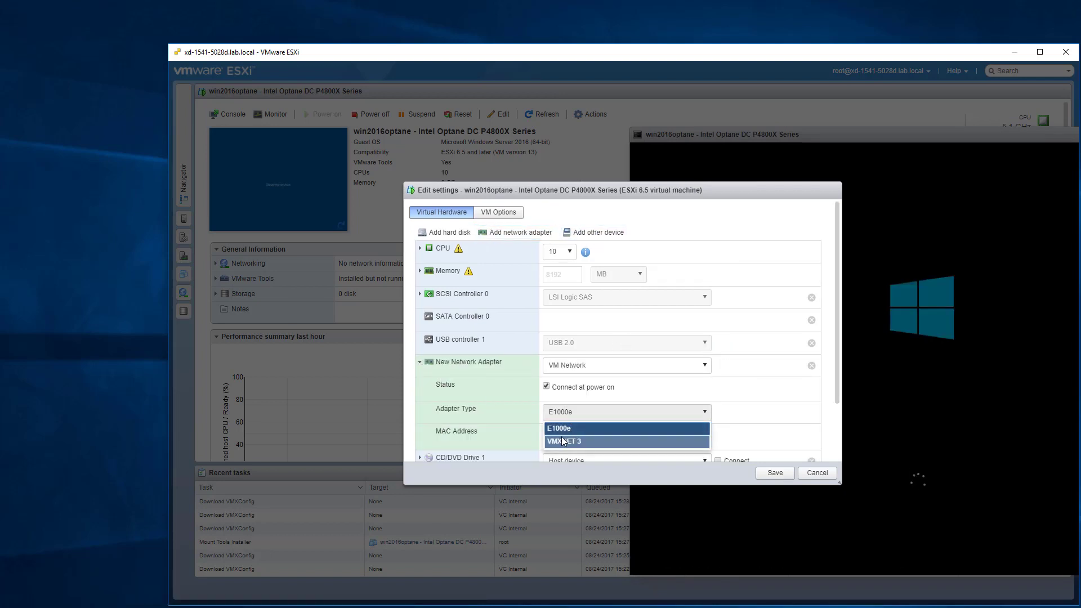
{"action": "left_click", "coordinate": [563, 441]}
{"action": "left_click", "coordinate": [774, 473]}
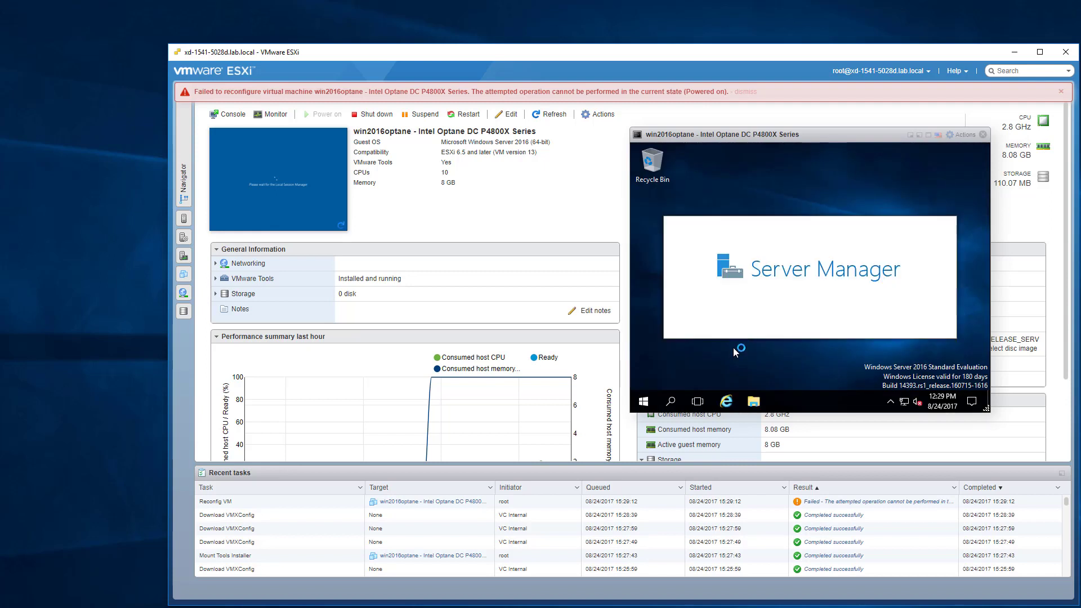
{"action": "left_click", "coordinate": [644, 401]}
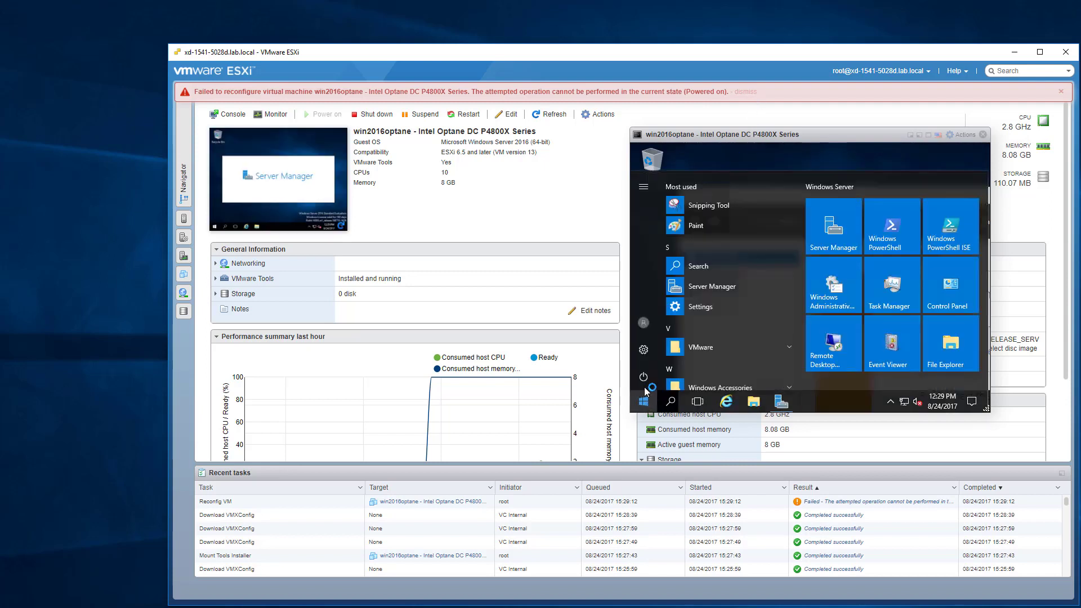
{"action": "left_click", "coordinate": [744, 92]}
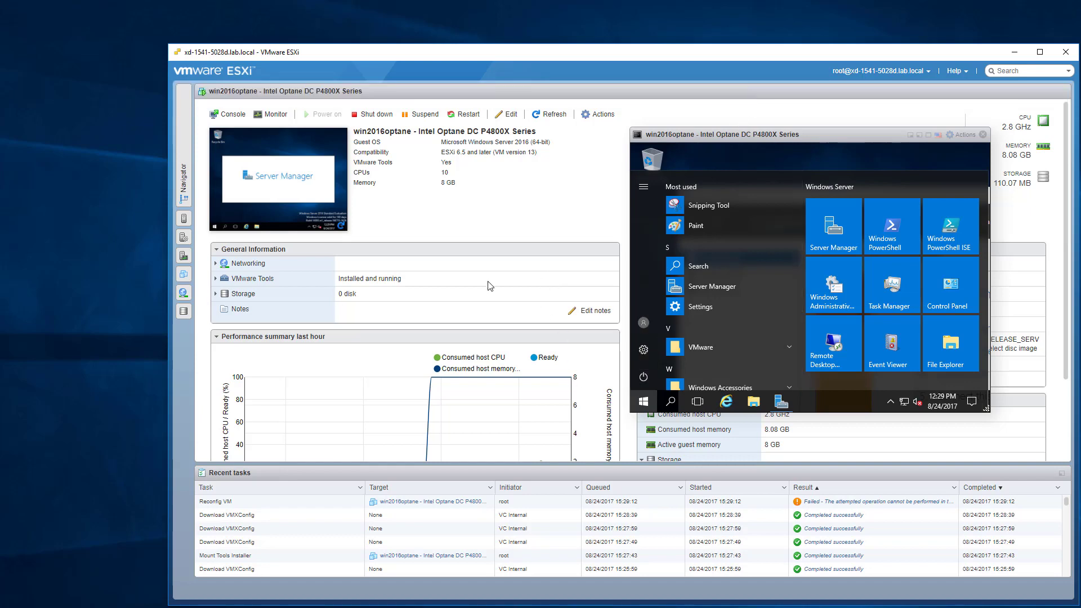
Remove Network Adapter 1 from the VM settings again and save.
{"action": "left_click", "coordinate": [507, 114]}
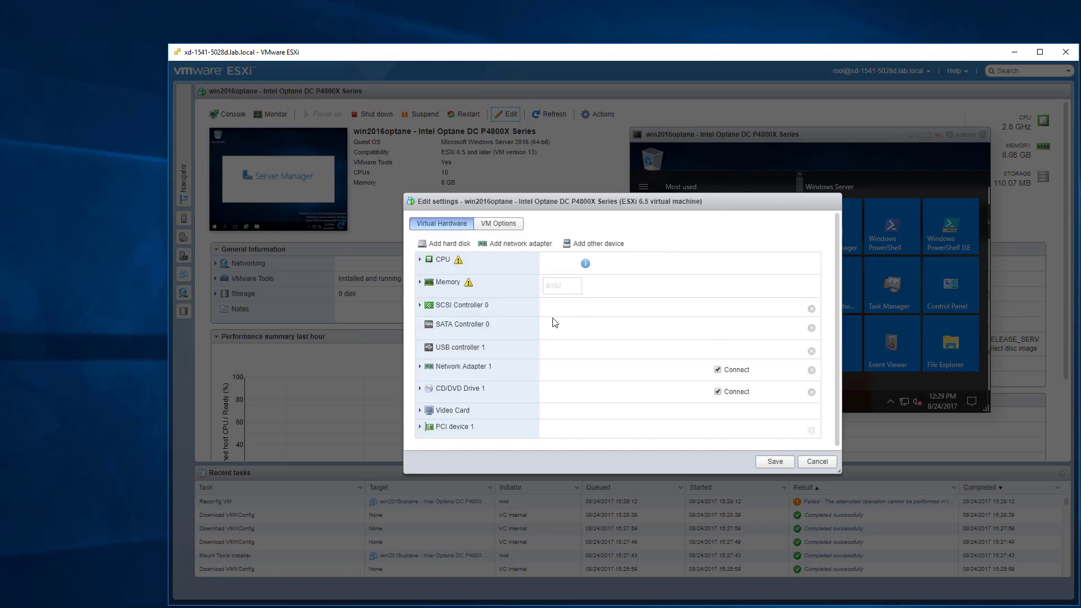
{"action": "left_click", "coordinate": [420, 361]}
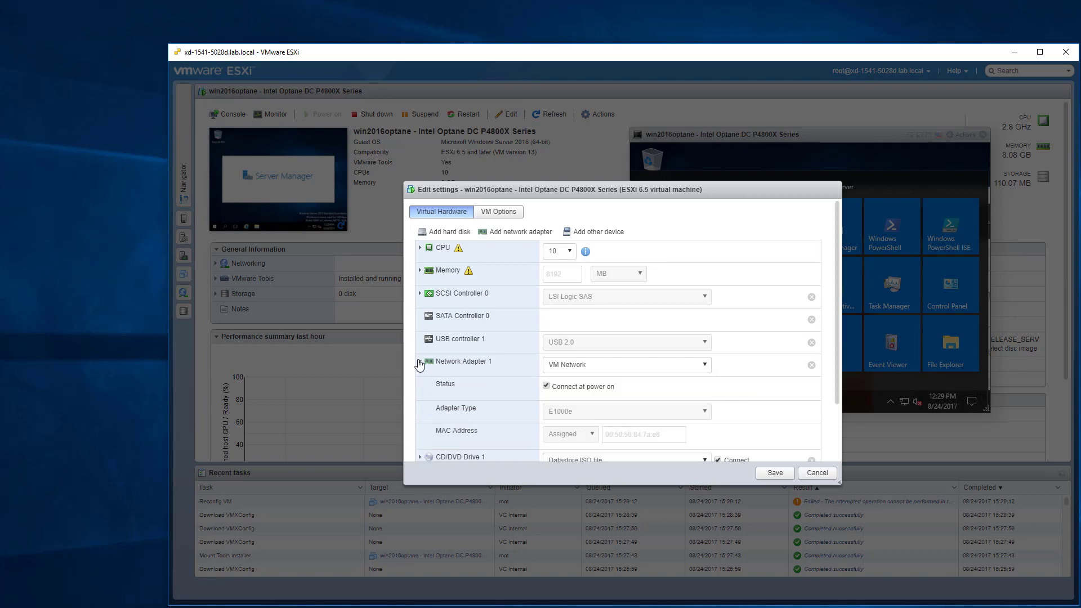
{"action": "left_click", "coordinate": [811, 365]}
{"action": "left_click", "coordinate": [767, 472]}
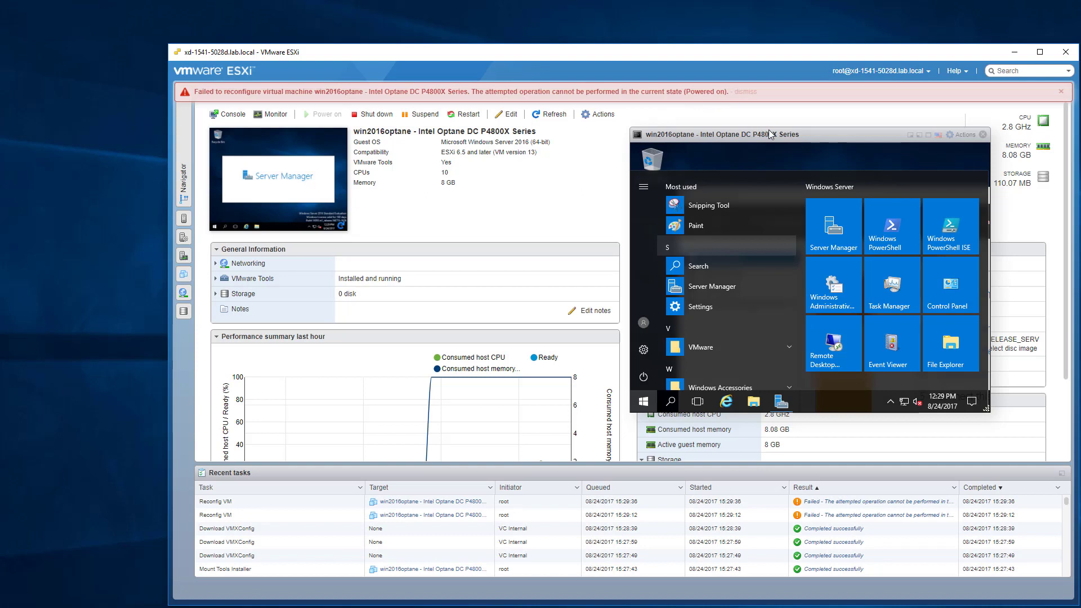
Shut down the Windows guest from its Start menu, confirming the shutdown reason.
{"action": "left_click", "coordinate": [645, 397]}
{"action": "left_click", "coordinate": [647, 395]}
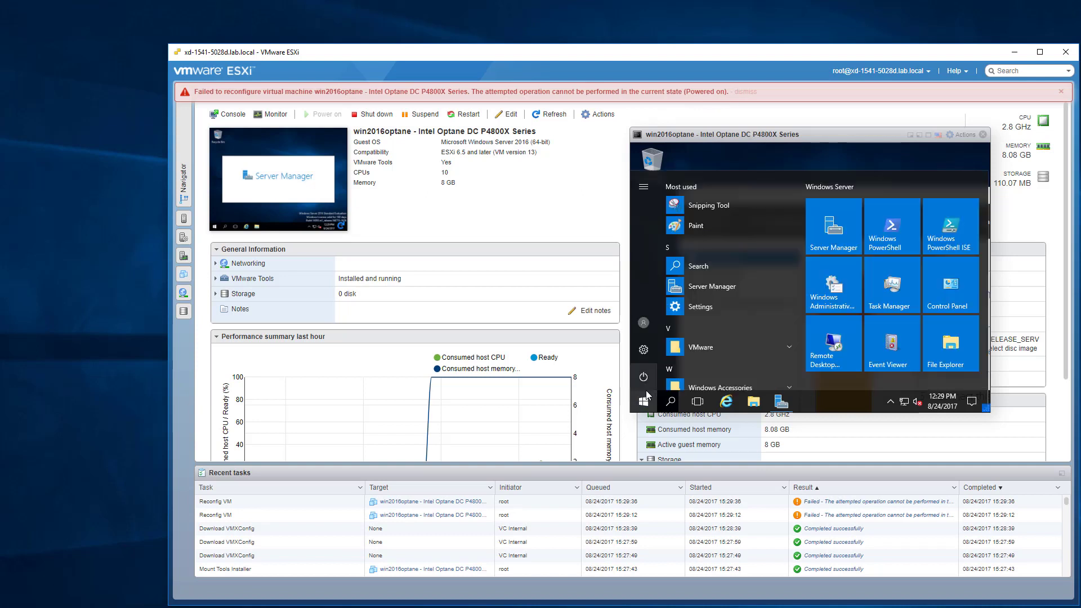
{"action": "left_click", "coordinate": [643, 377]}
{"action": "left_click", "coordinate": [666, 333]}
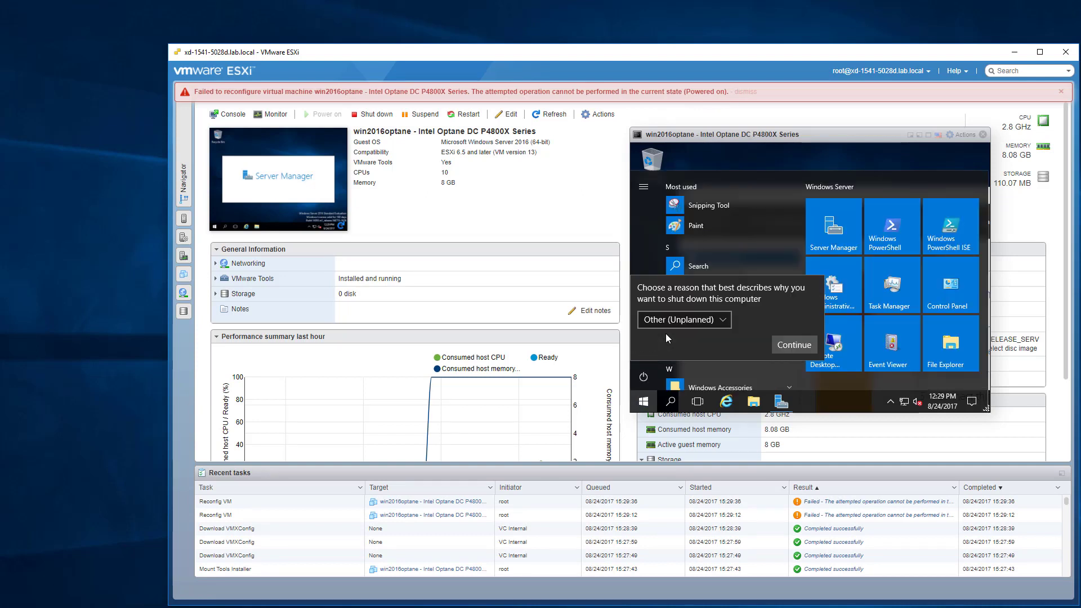
{"action": "left_click", "coordinate": [795, 343]}
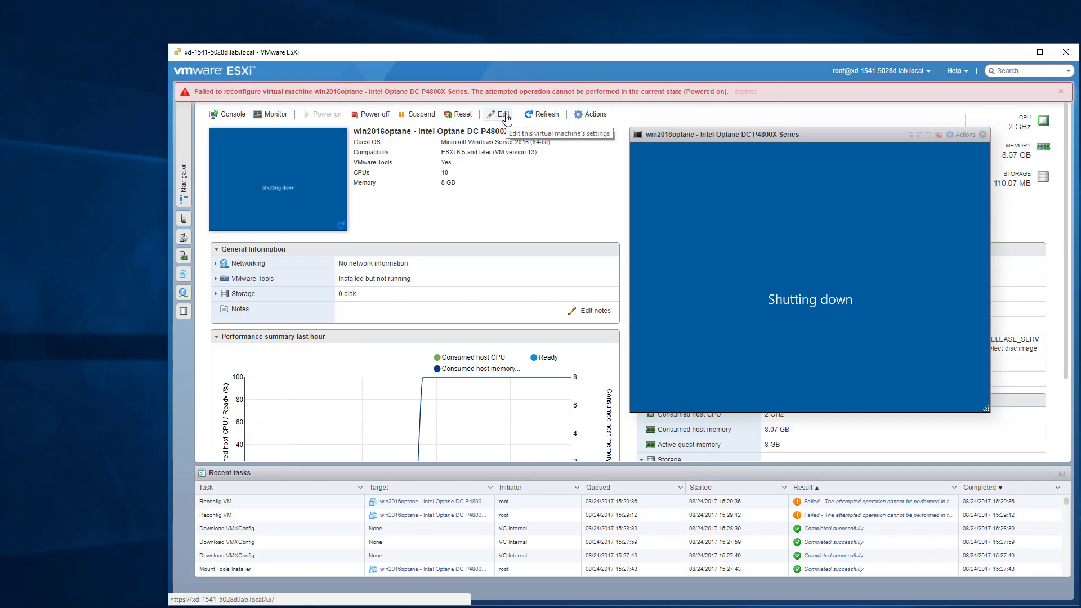
In the VM's hardware settings, set CD/DVD Drive 1 to Host device with Connect unchecked.
{"action": "left_click", "coordinate": [504, 115]}
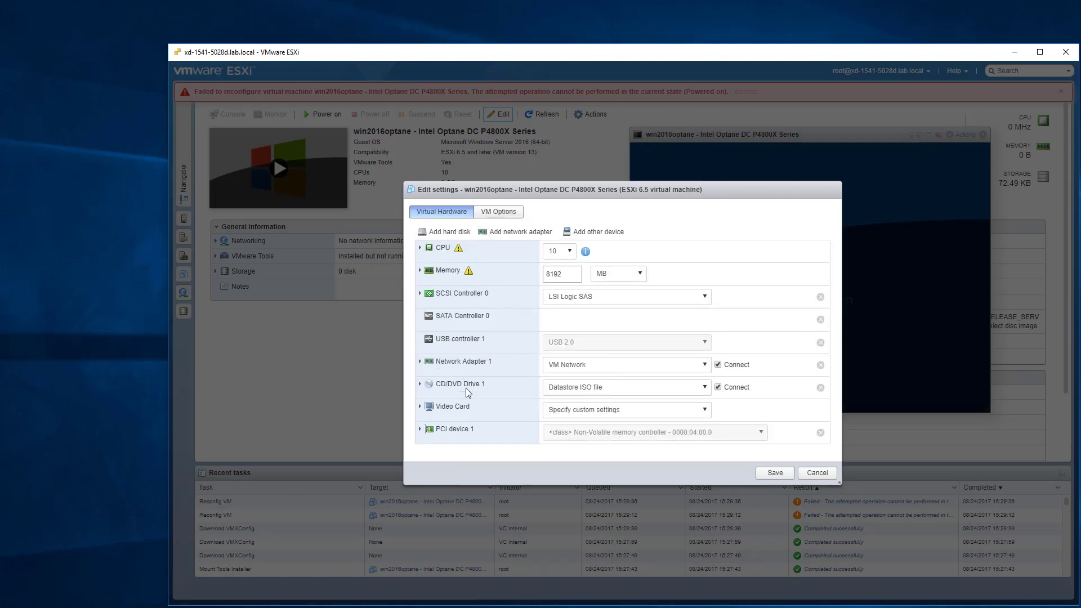
{"action": "left_click", "coordinate": [602, 392]}
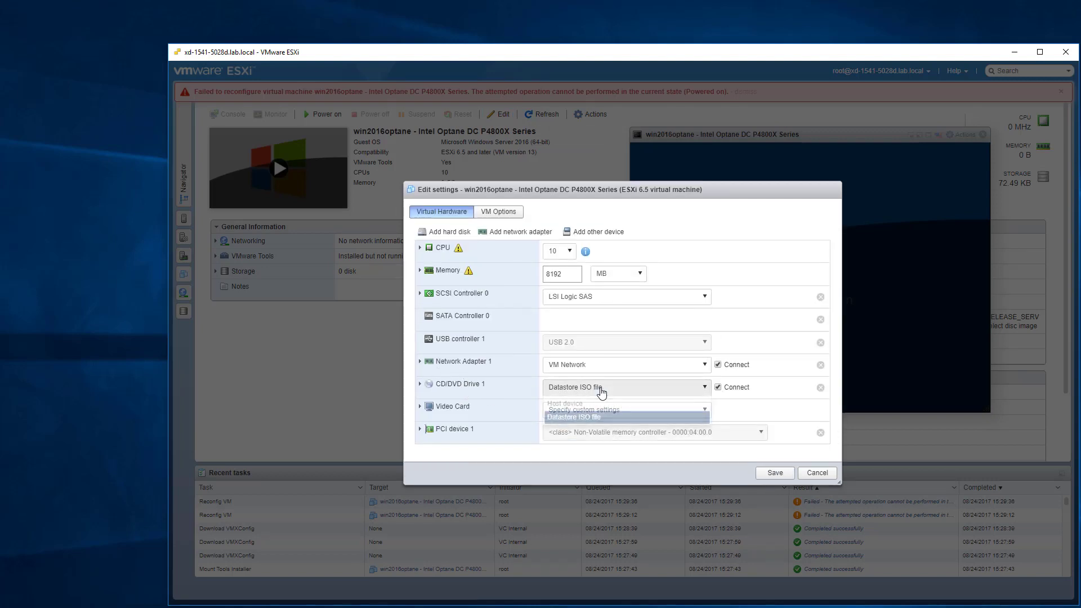
{"action": "left_click", "coordinate": [718, 387]}
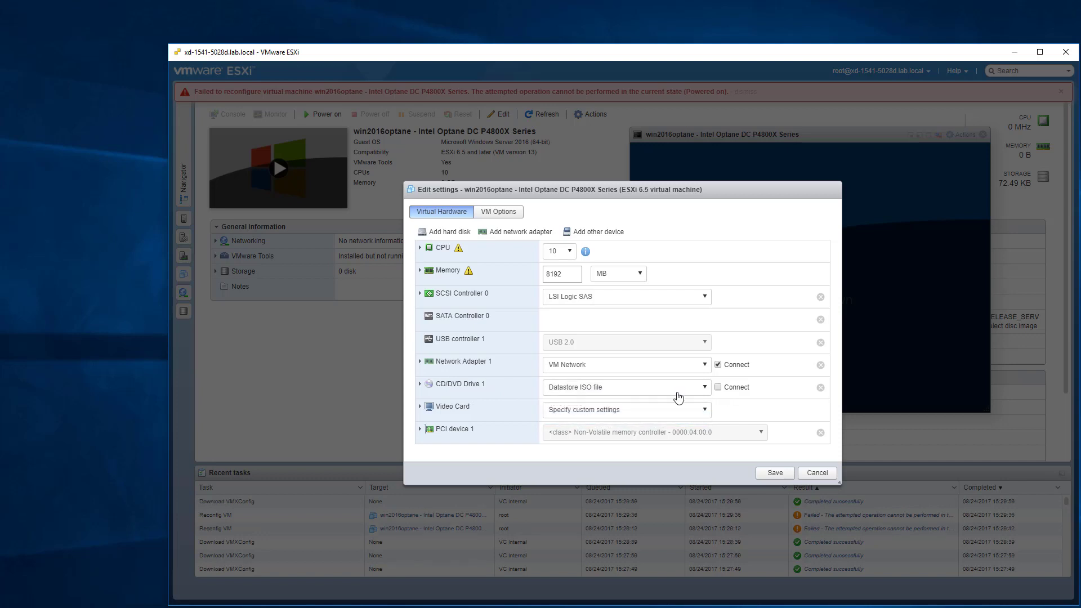
{"action": "left_click", "coordinate": [608, 393]}
{"action": "left_click", "coordinate": [648, 403]}
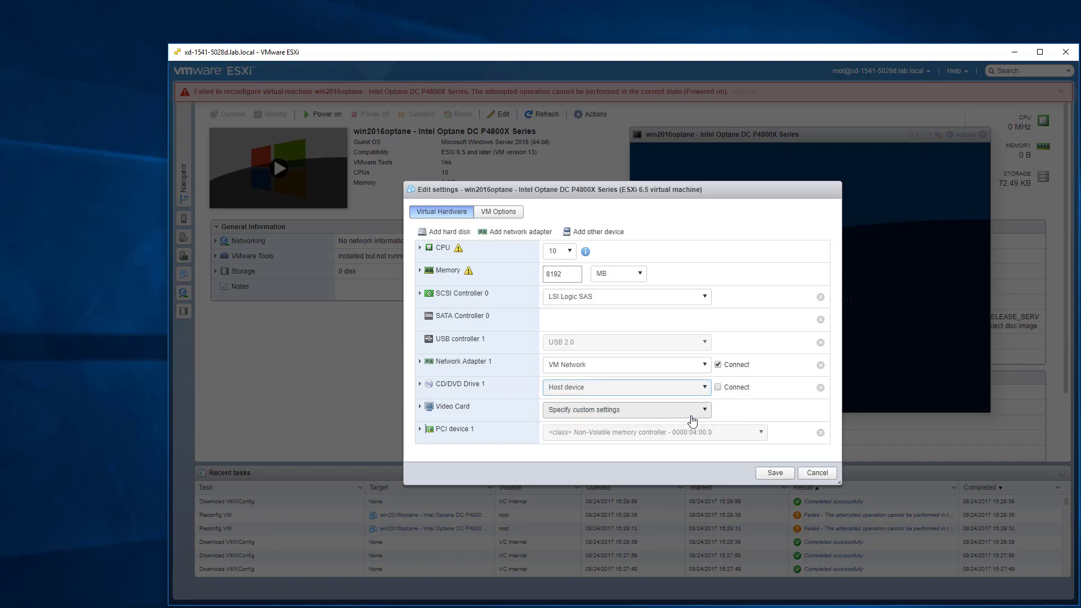
Remove Network Adapter 1, save the changes, and dismiss both result banners.
{"action": "left_click", "coordinate": [820, 365]}
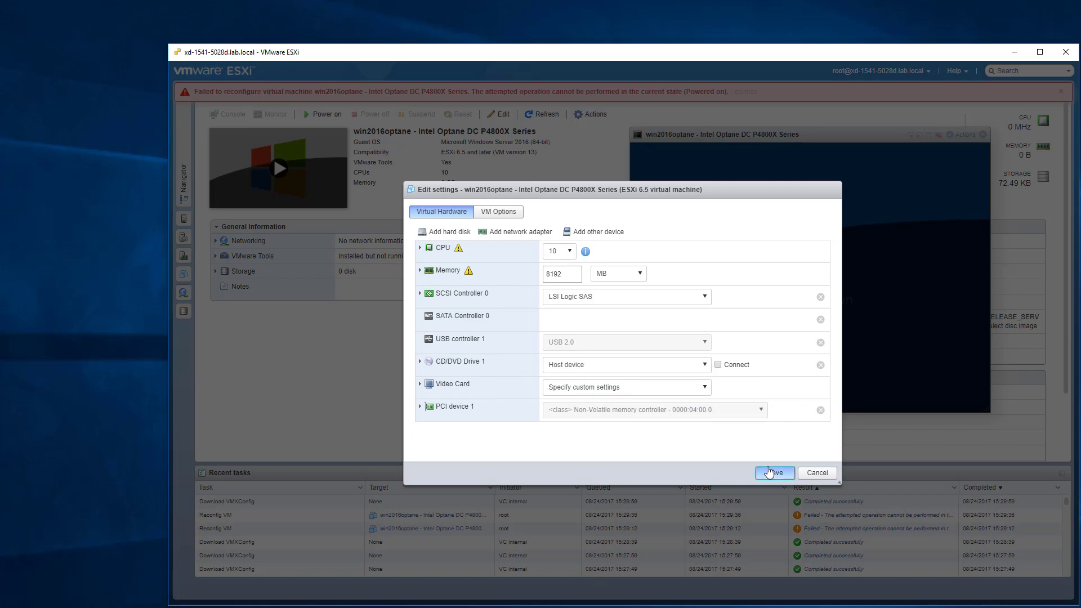
{"action": "left_click", "coordinate": [770, 472]}
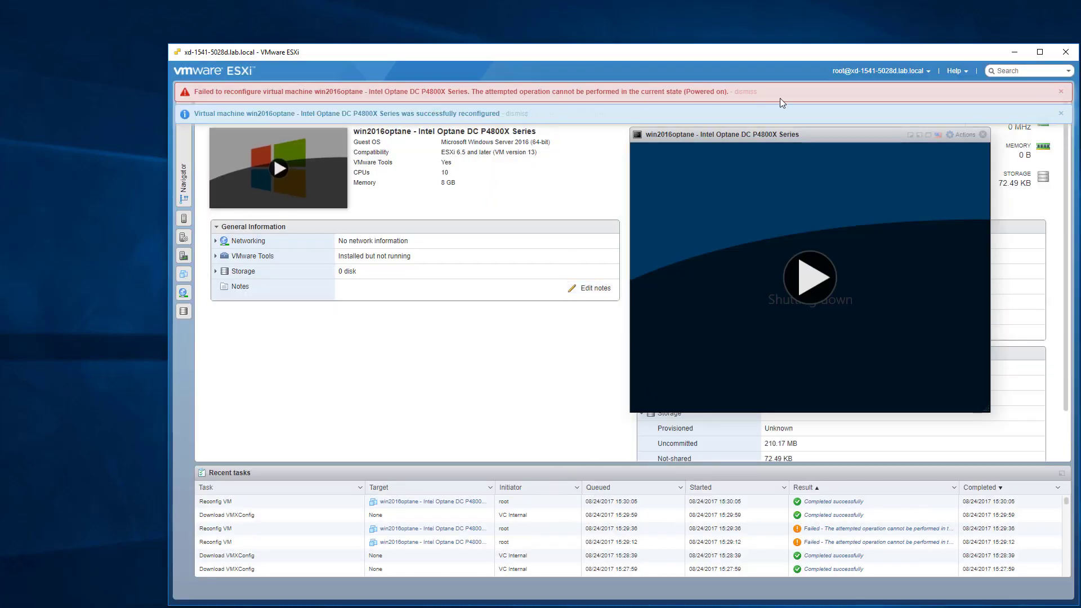
{"action": "left_click", "coordinate": [745, 92]}
{"action": "left_click", "coordinate": [517, 92]}
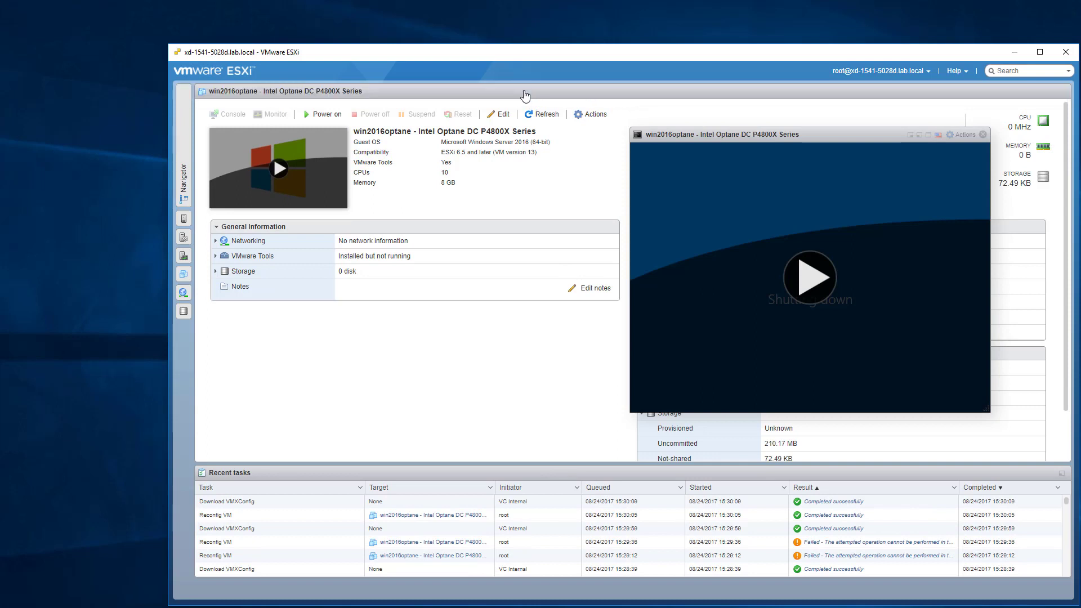
Add a new VMXNET 3 network adapter to win2016optane, save, and power on the VM.
{"action": "left_click", "coordinate": [501, 116]}
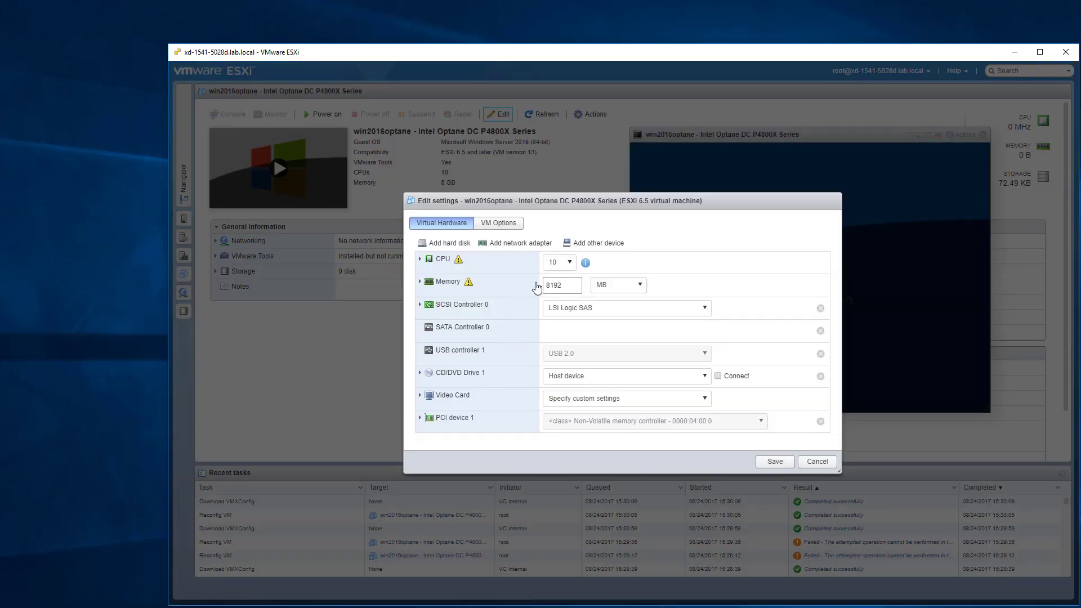
{"action": "left_click", "coordinate": [517, 244]}
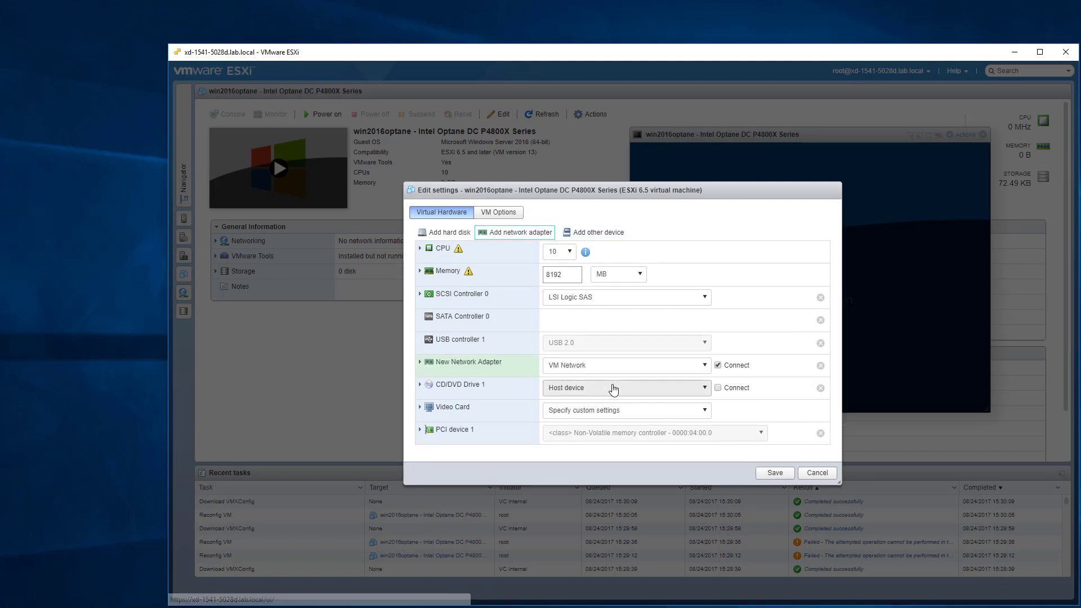
{"action": "left_click", "coordinate": [440, 366]}
{"action": "left_click", "coordinate": [573, 412]}
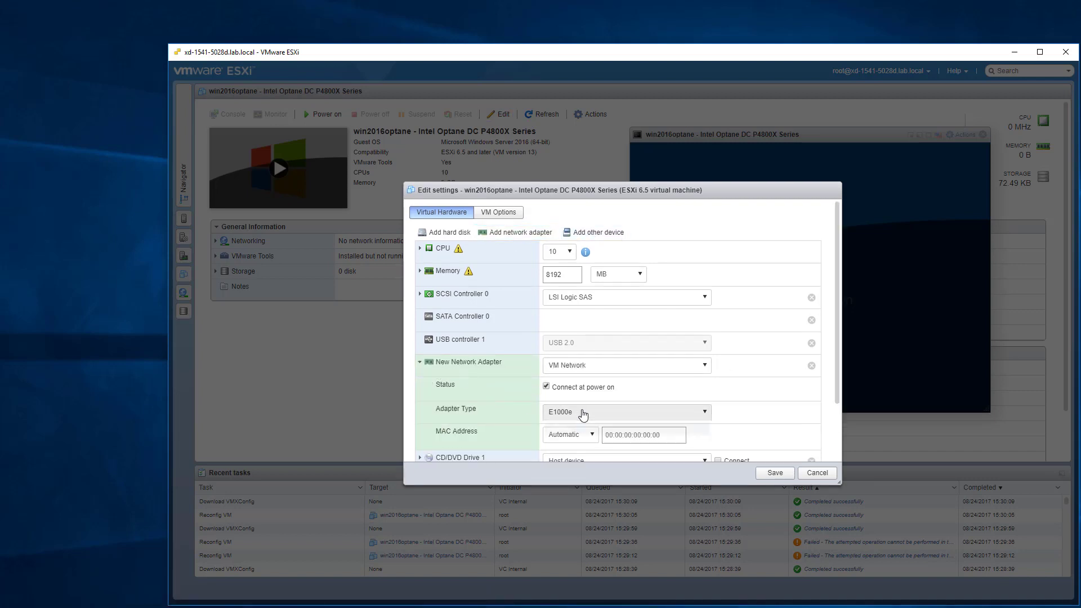
{"action": "left_click", "coordinate": [556, 443]}
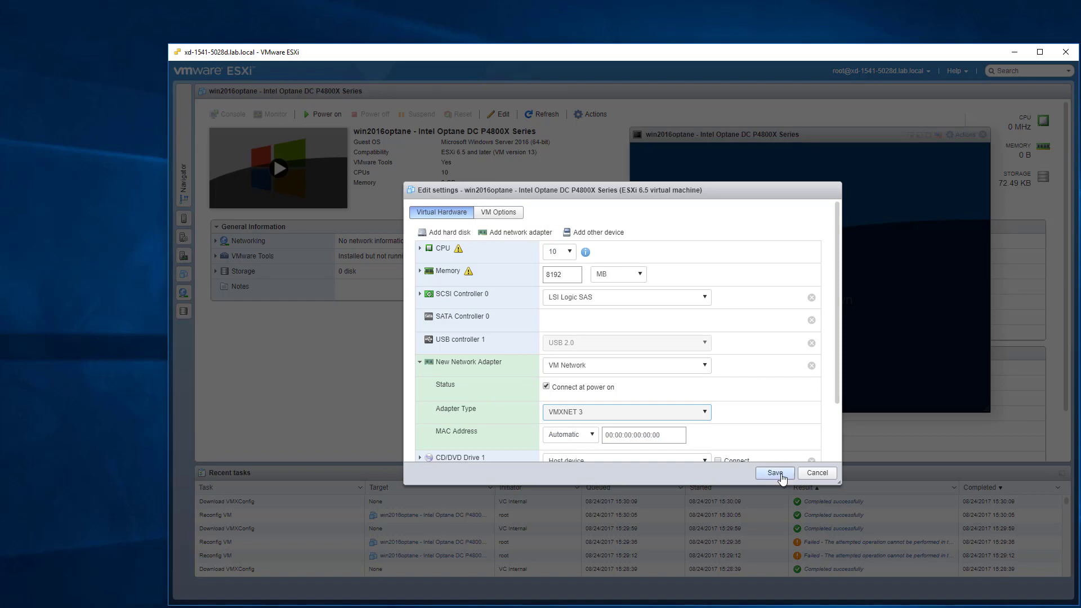
{"action": "left_click", "coordinate": [782, 476]}
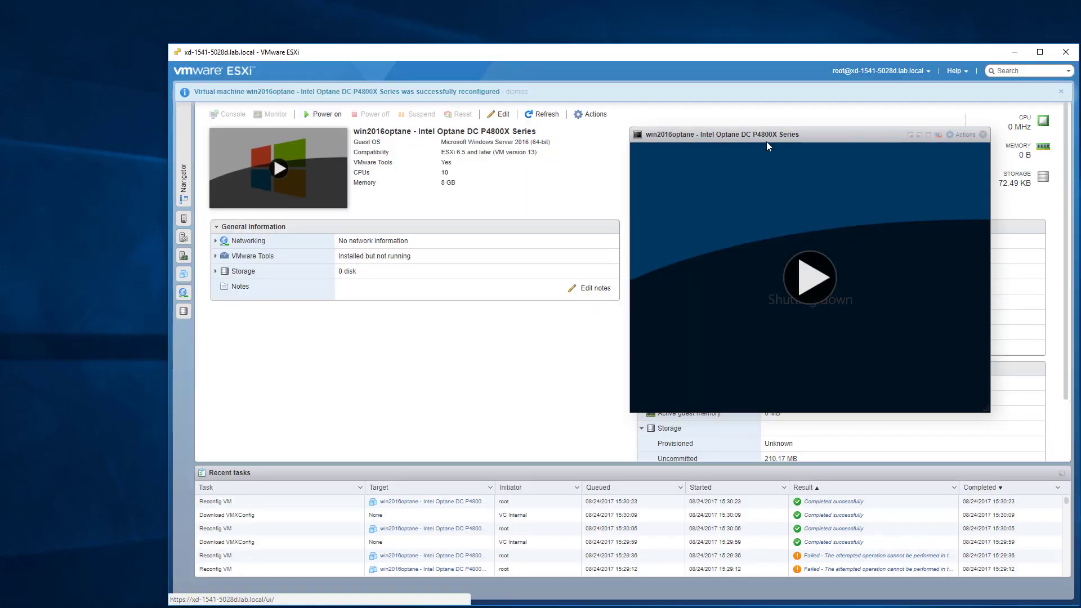
{"action": "left_click", "coordinate": [322, 115]}
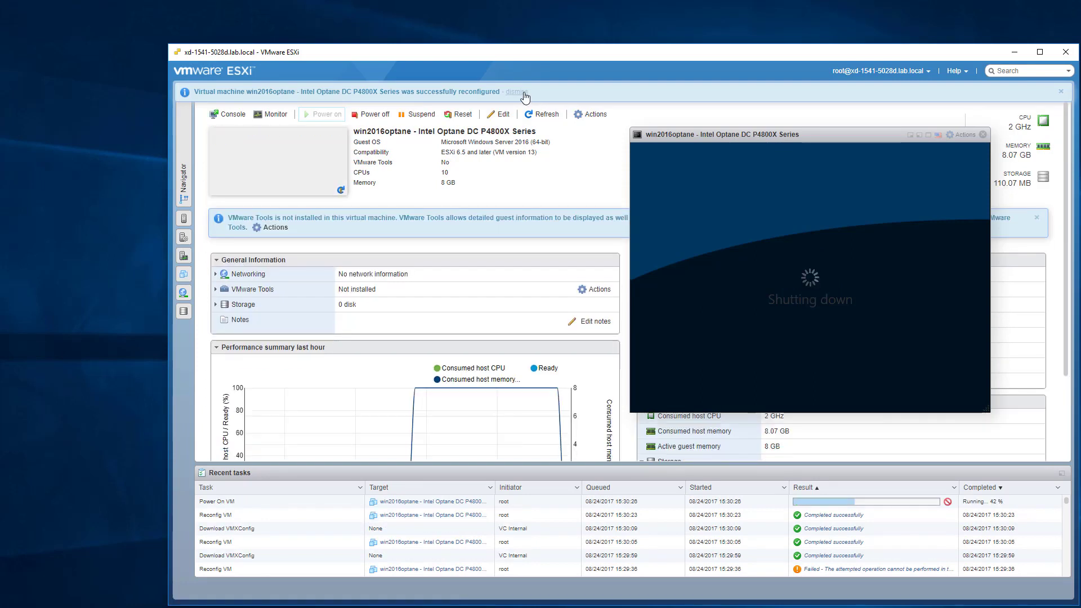
Dismiss the notices, enlarge the VM console window, and answer the scaling prompt.
{"action": "left_click", "coordinate": [524, 92]}
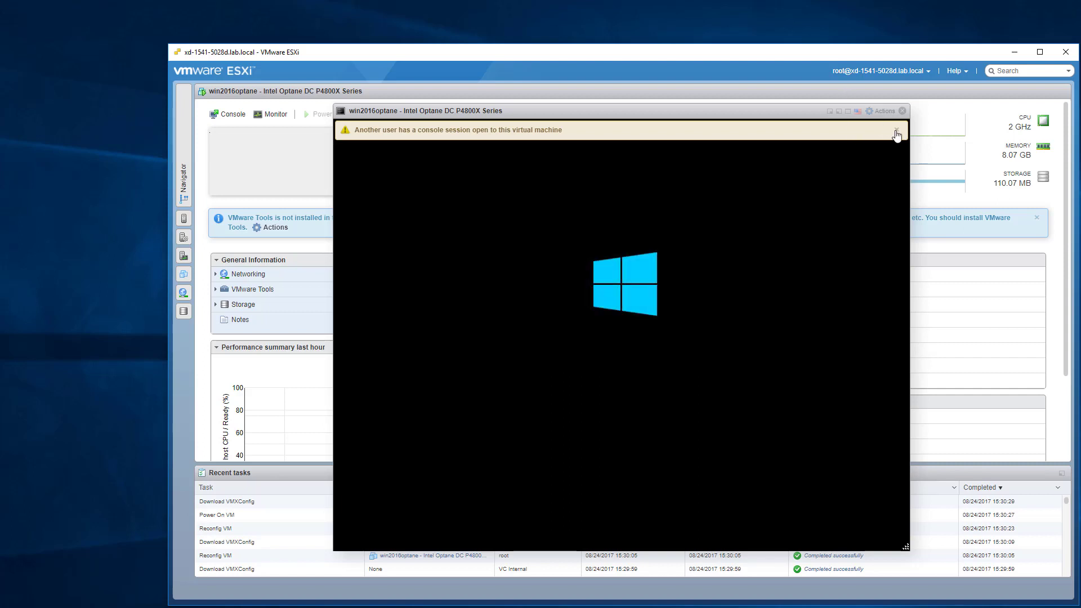
{"action": "left_click", "coordinate": [896, 130]}
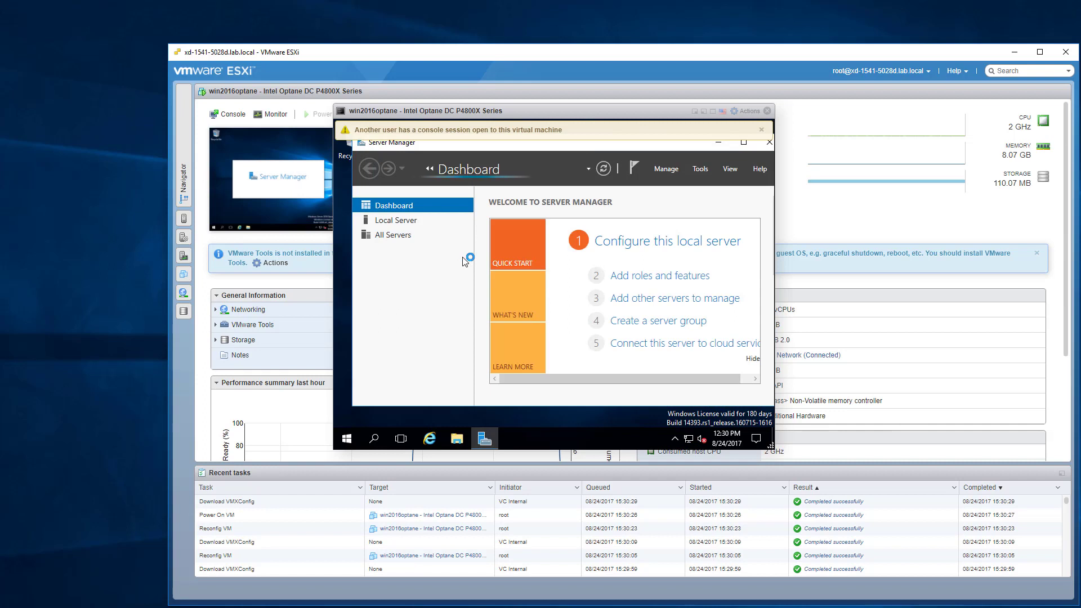
{"action": "left_click", "coordinate": [762, 129]}
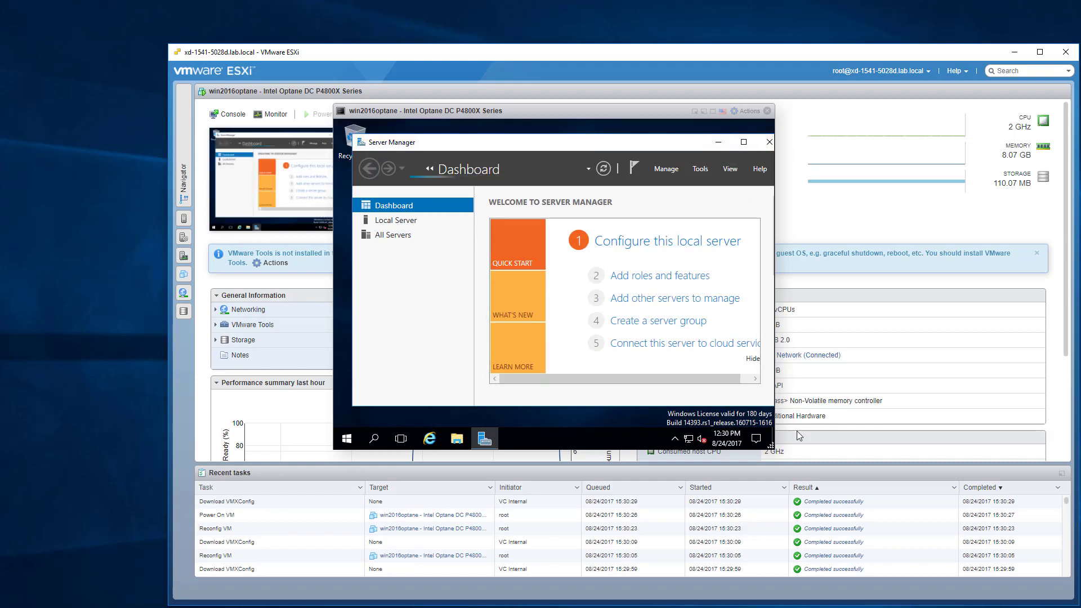
{"action": "left_click_drag", "start_coordinate": [772, 447], "coordinate": [1068, 551]}
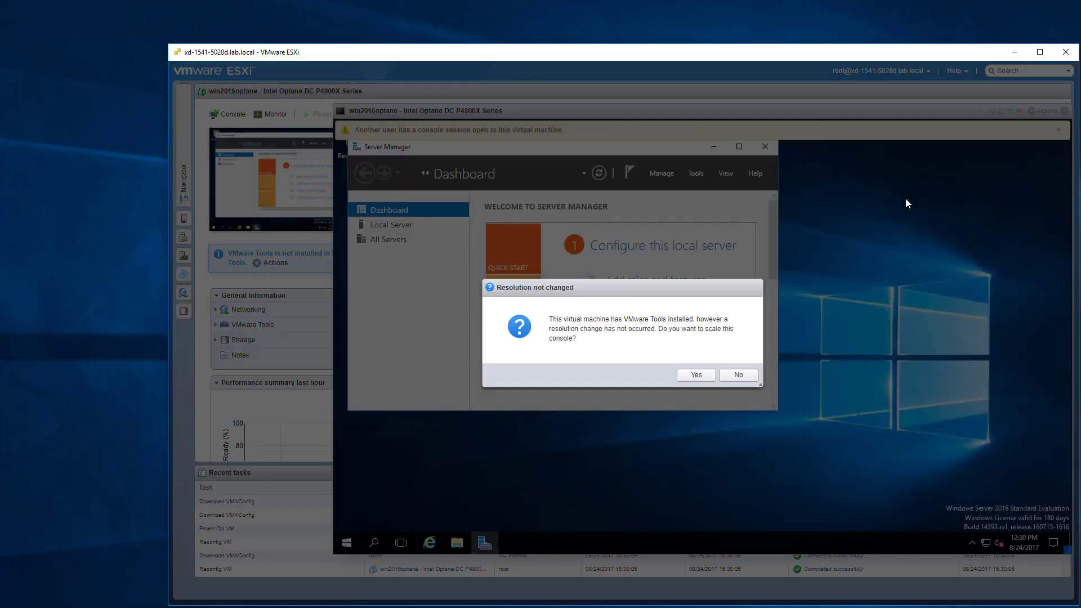
{"action": "left_click", "coordinate": [698, 375]}
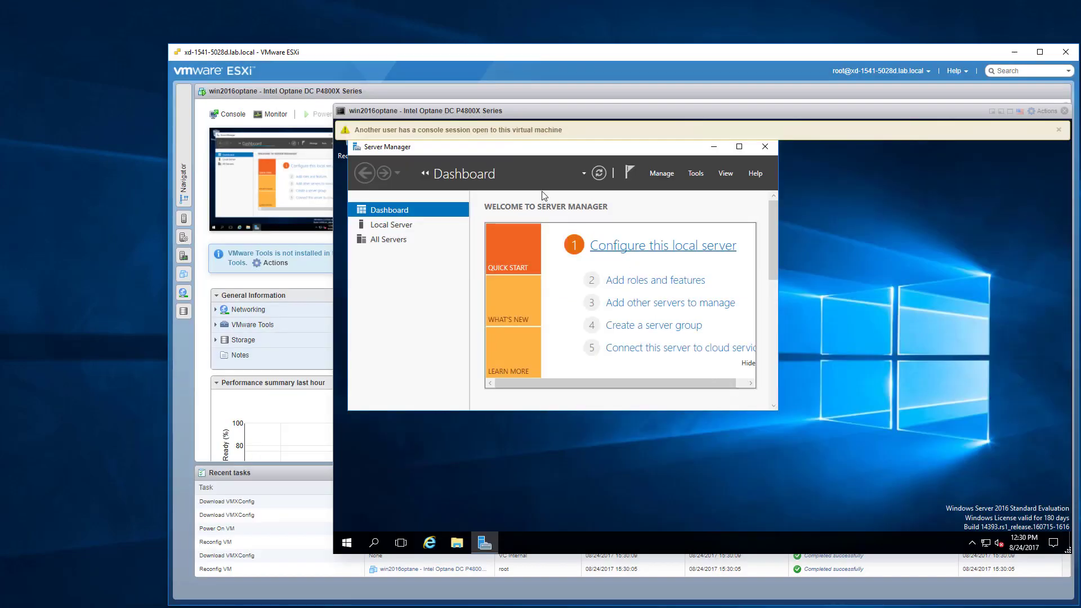
Close Server Manager in the guest, move the console aside, and refresh the VM summary.
{"action": "left_click", "coordinate": [767, 150]}
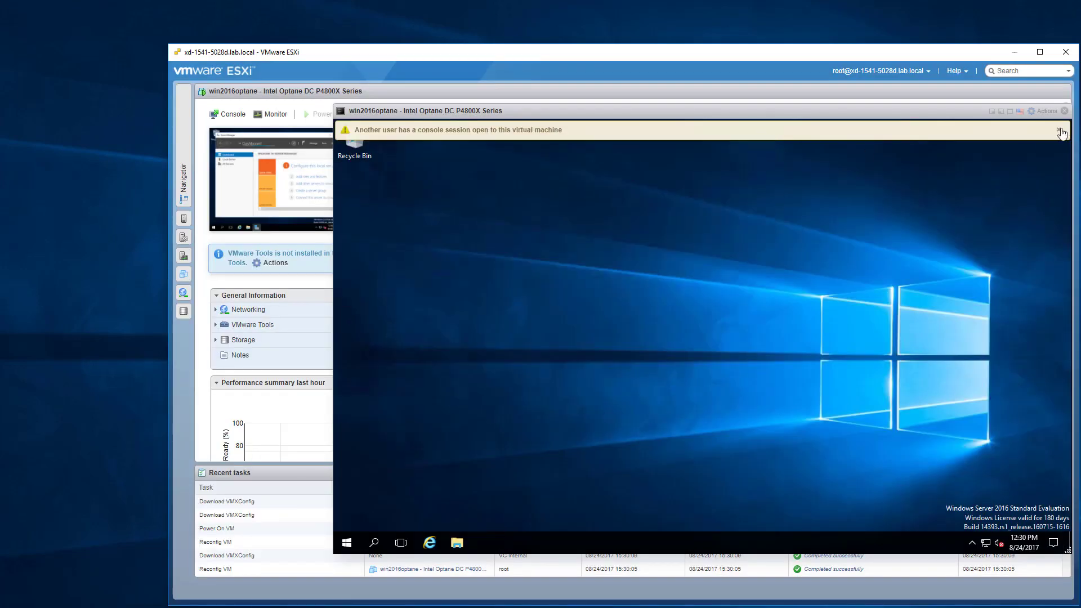
{"action": "left_click", "coordinate": [1059, 129]}
{"action": "left_click_drag", "start_coordinate": [568, 111], "coordinate": [633, 243]}
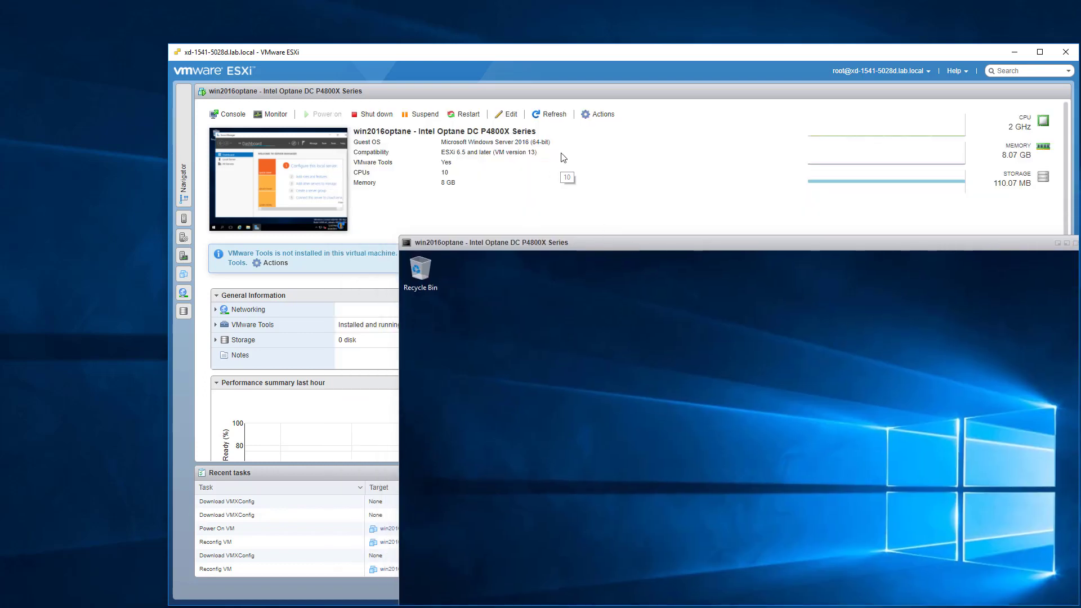
{"action": "left_click", "coordinate": [552, 115]}
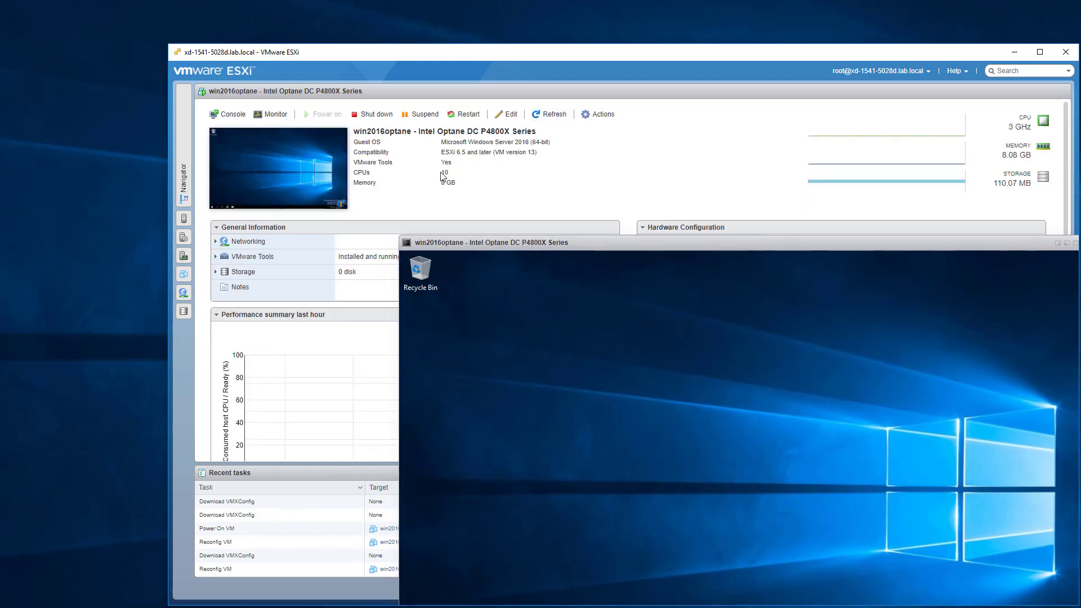
{"action": "left_click_drag", "start_coordinate": [709, 244], "coordinate": [599, 153]}
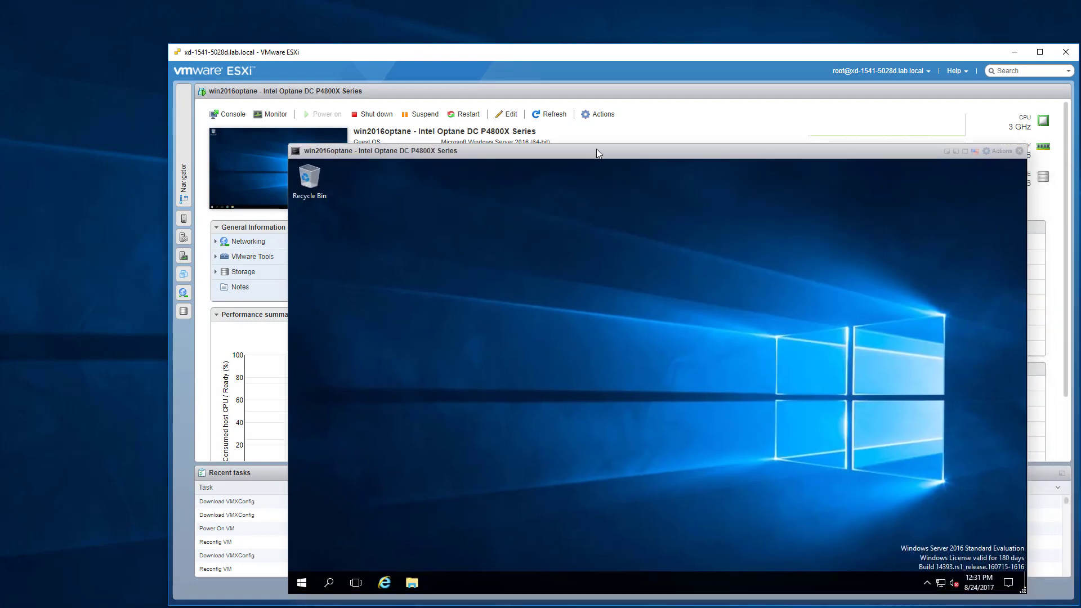
Allow remote desktop connections to the guest through System's remote settings.
{"action": "right_click", "coordinate": [305, 582]}
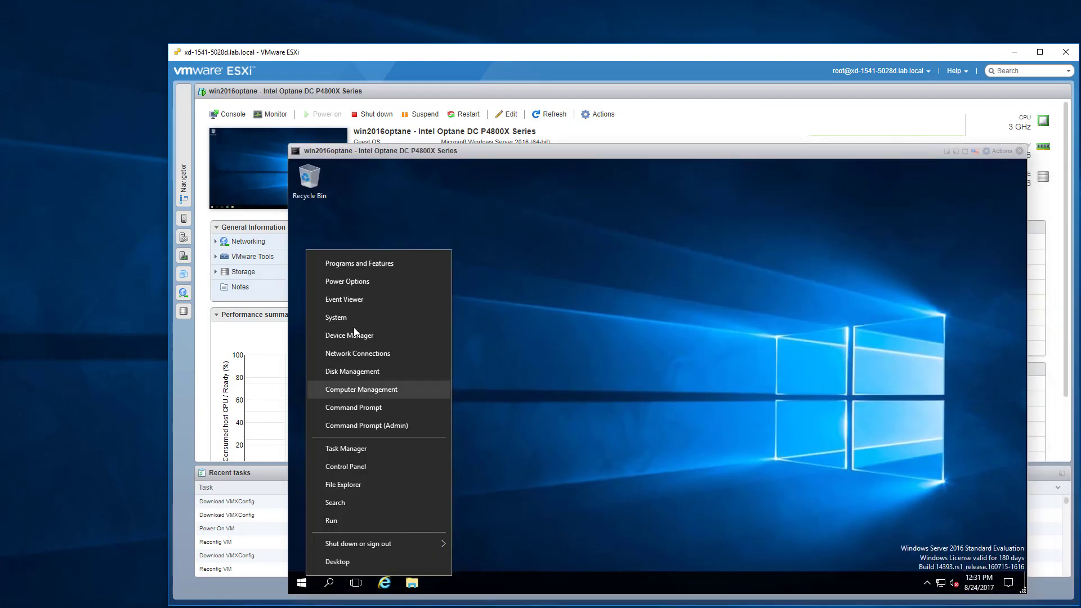
{"action": "left_click", "coordinate": [353, 320]}
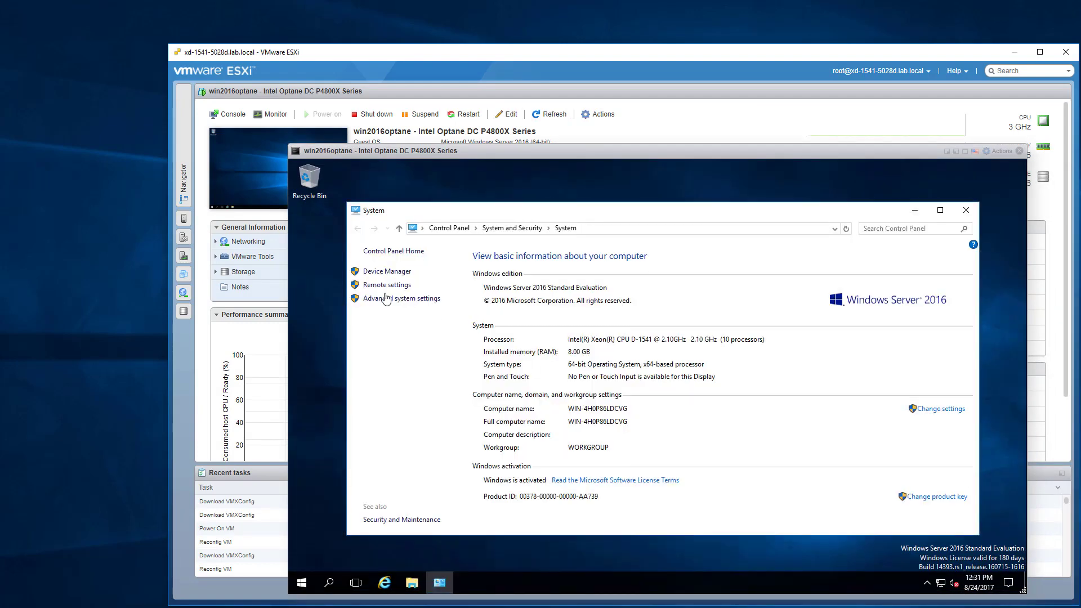
{"action": "left_click", "coordinate": [387, 285]}
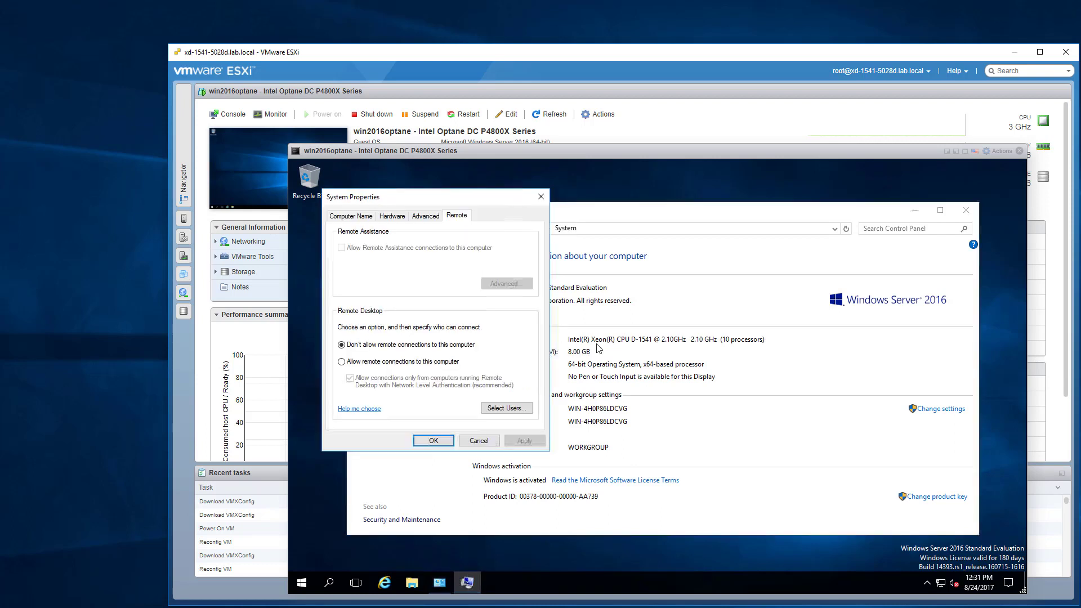
{"action": "left_click", "coordinate": [381, 361]}
{"action": "left_click", "coordinate": [444, 322]}
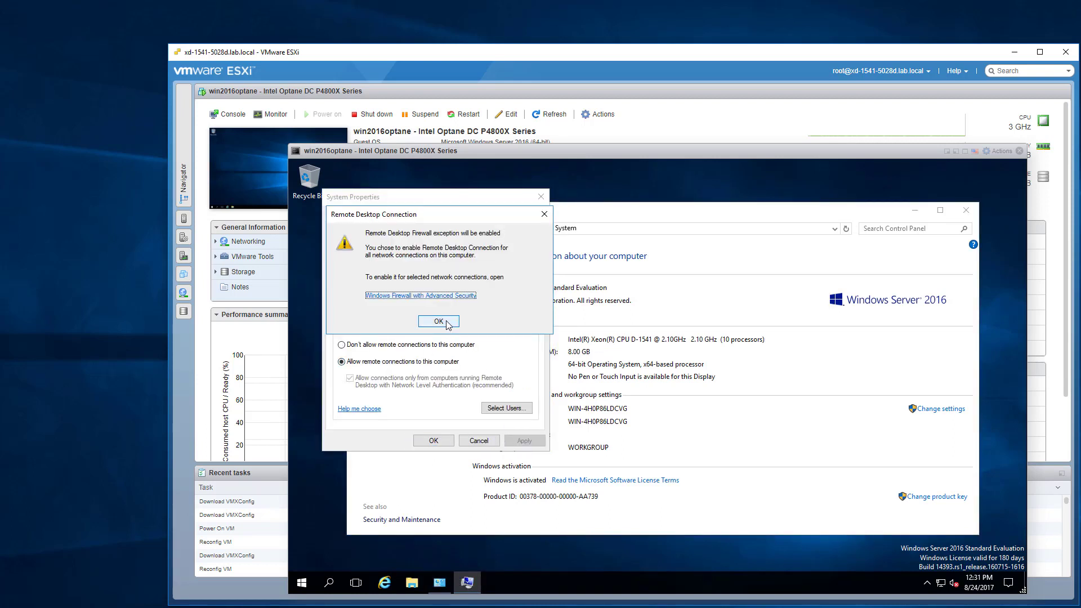
{"action": "left_click", "coordinate": [433, 441]}
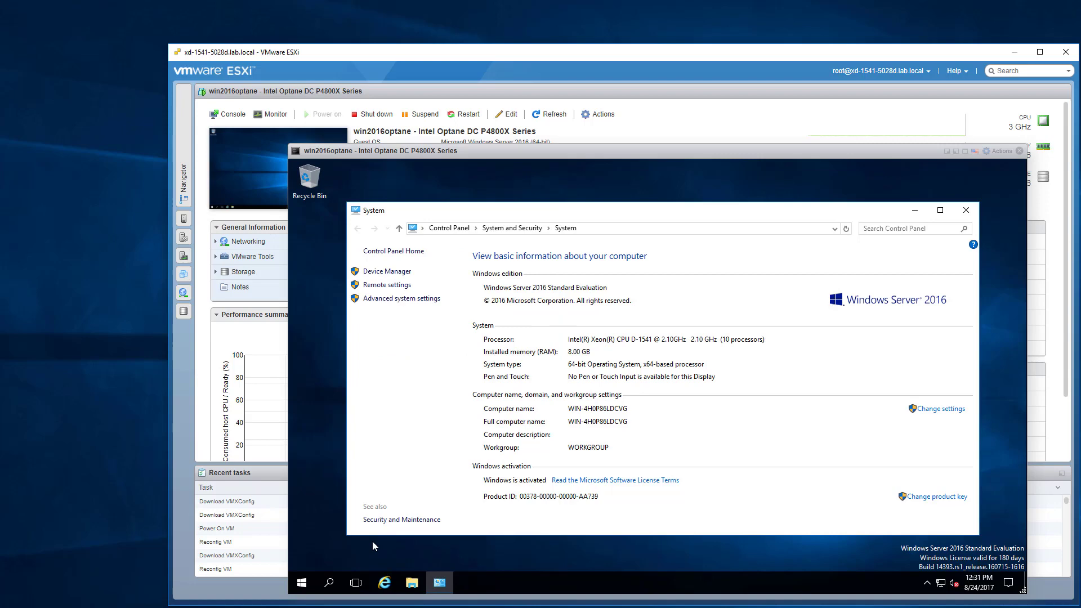
Run ipconfig in cmd to find 10.10.1.189 and enter it in Remote Desktop Connection.
{"action": "left_click", "coordinate": [303, 583]}
{"action": "type", "text": "cmd"}
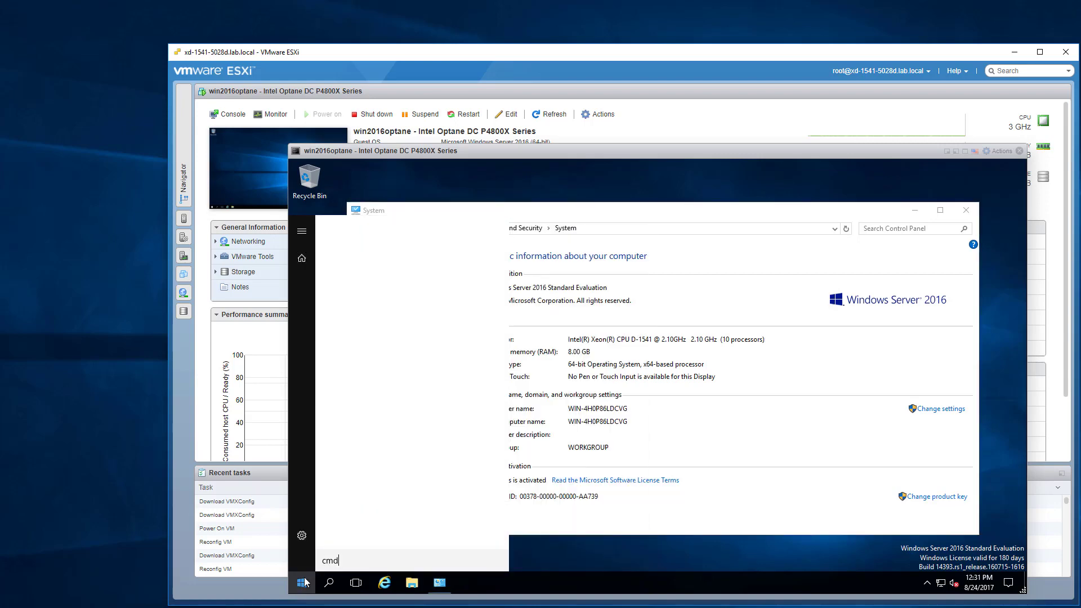
{"action": "key", "text": "Return"}
{"action": "type", "text": "ipconfig"}
{"action": "key", "text": "Return"}
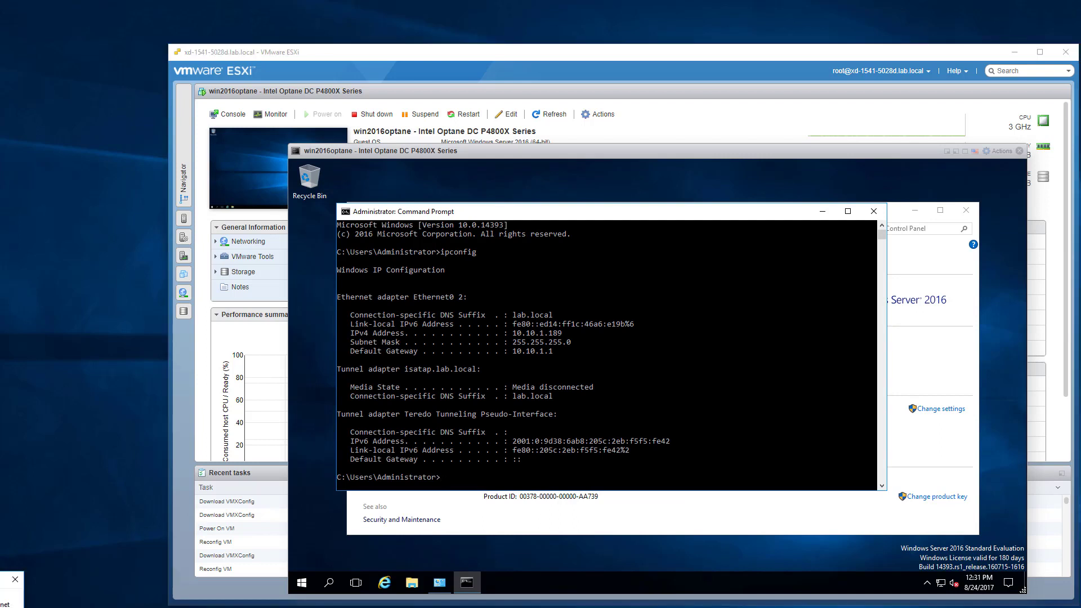
{"action": "key", "text": "Return"}
{"action": "type", "text": "10.10.1.189"}
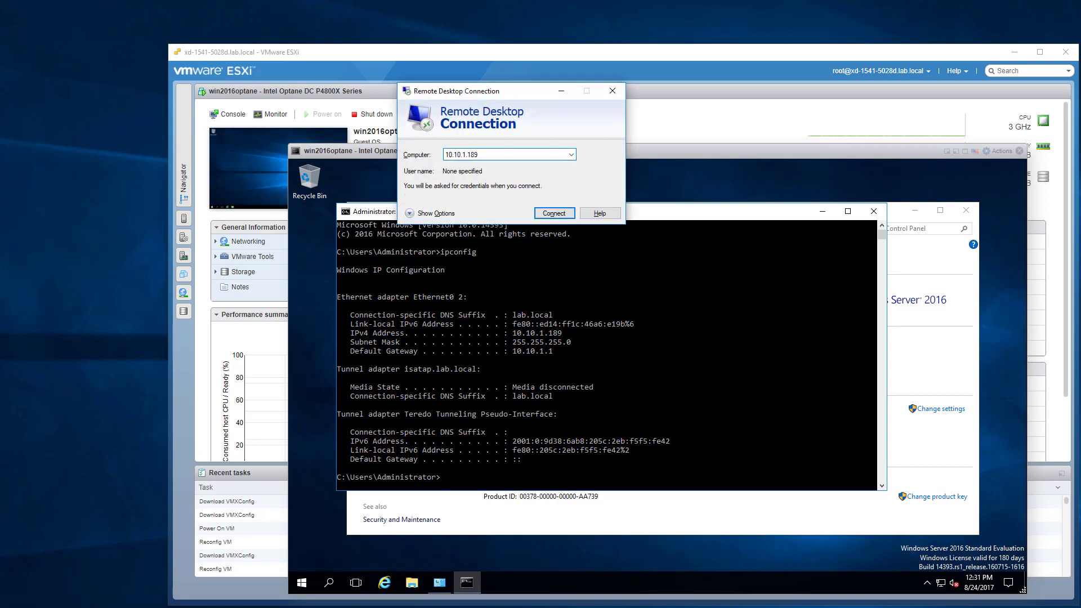
Connect to 10.10.1.189 as a different account, entering user administrator and the account password.
{"action": "key", "text": "Return"}
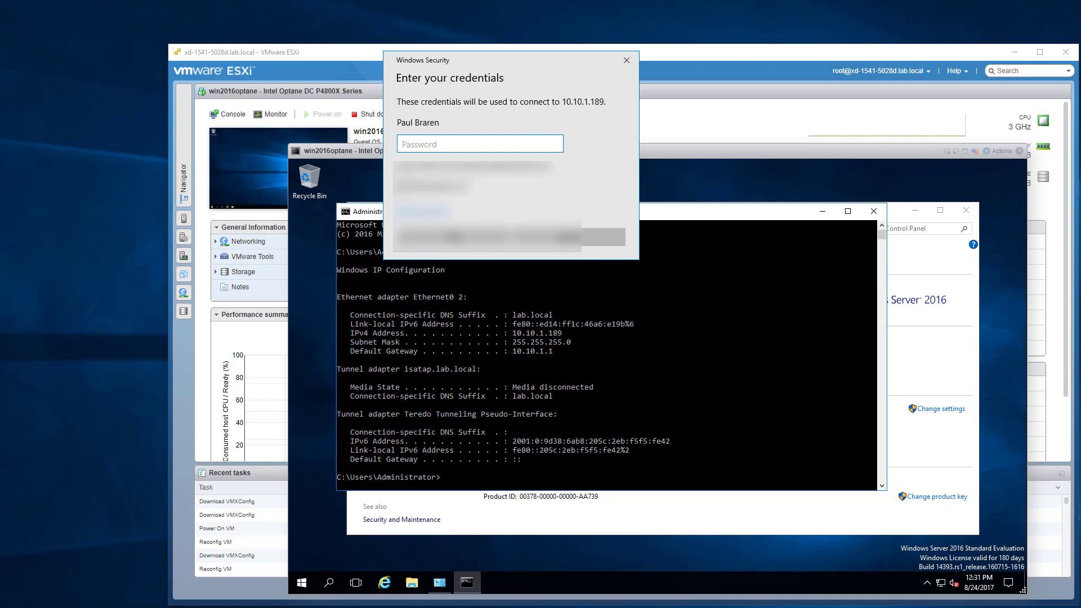
{"action": "left_click", "coordinate": [460, 268]}
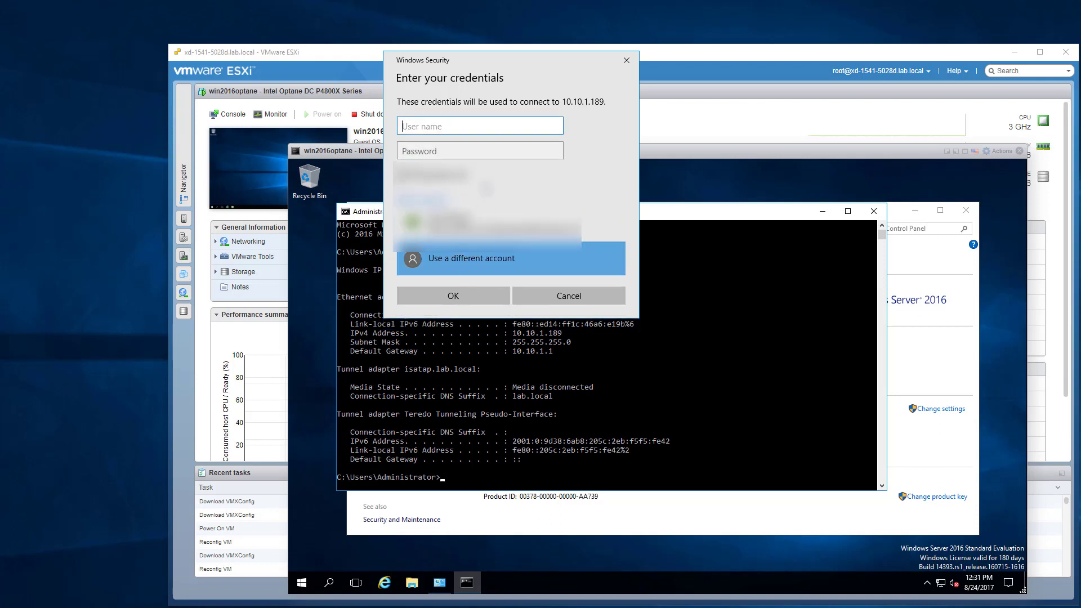
{"action": "type", "text": "administra"}
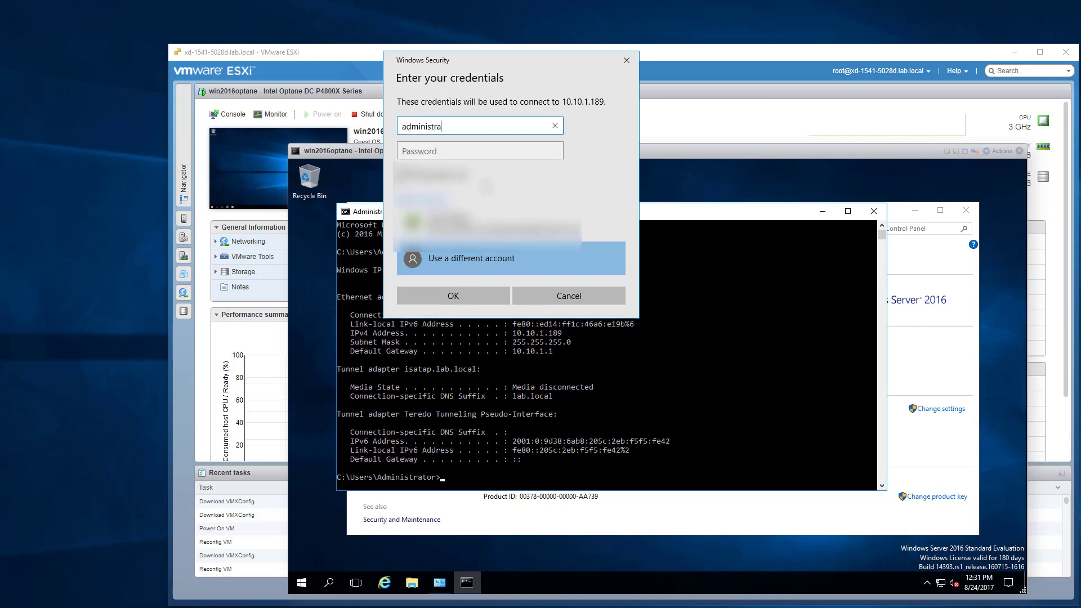
{"action": "type", "text": "tor"}
{"action": "key", "text": "Tab"}
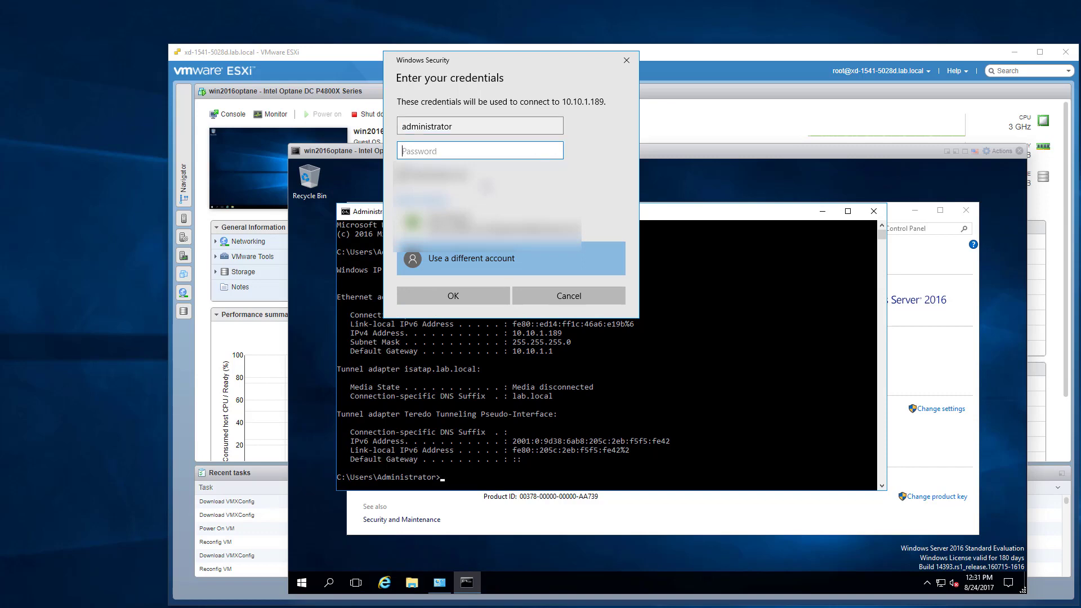
{"action": "type", "text": "***"}
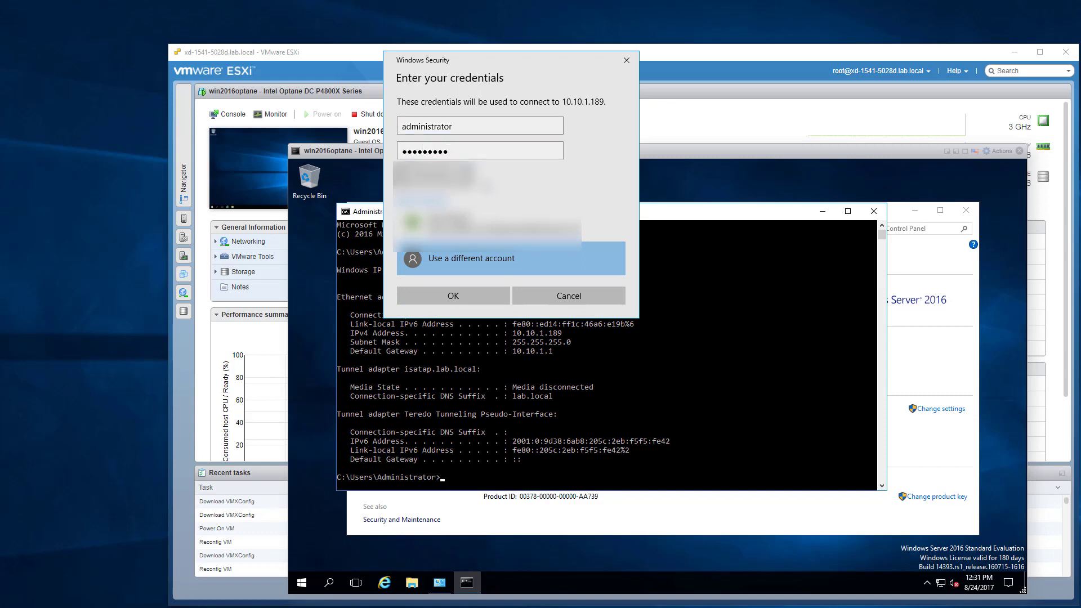
{"action": "left_click", "coordinate": [479, 293]}
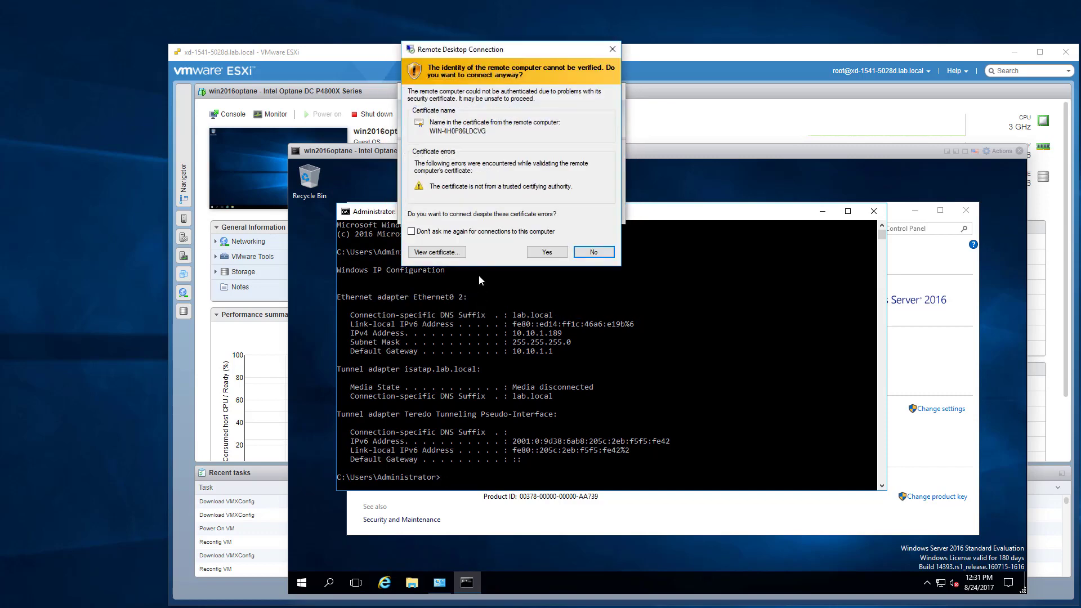
Accept the certificate warning, enlarge the remote session to full screen, and close the command prompt.
{"action": "left_click", "coordinate": [547, 252]}
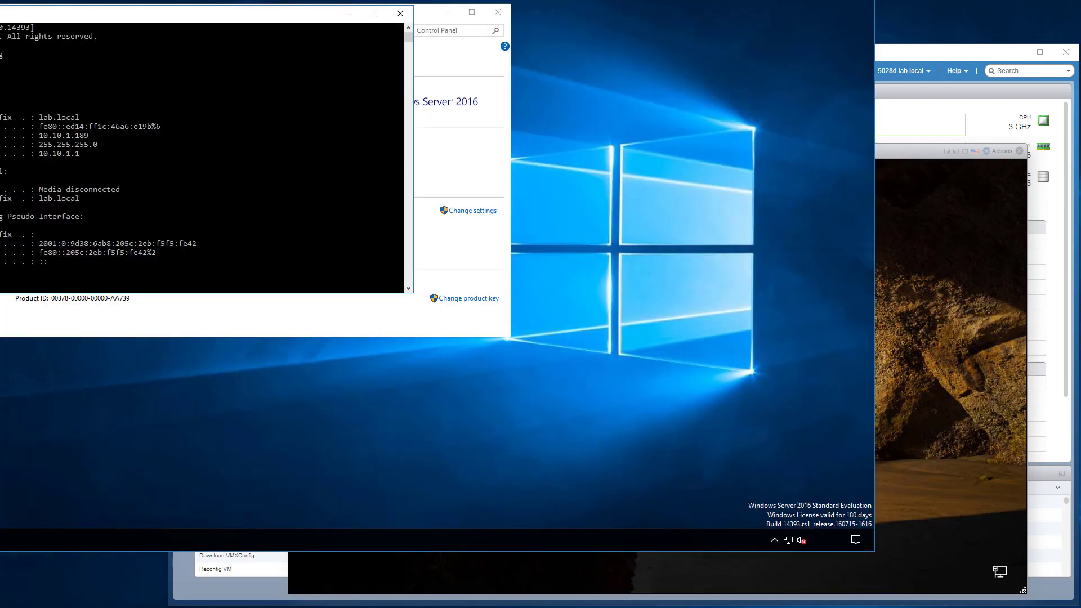
{"action": "left_click_drag", "start_coordinate": [249, 8], "coordinate": [222, 0]}
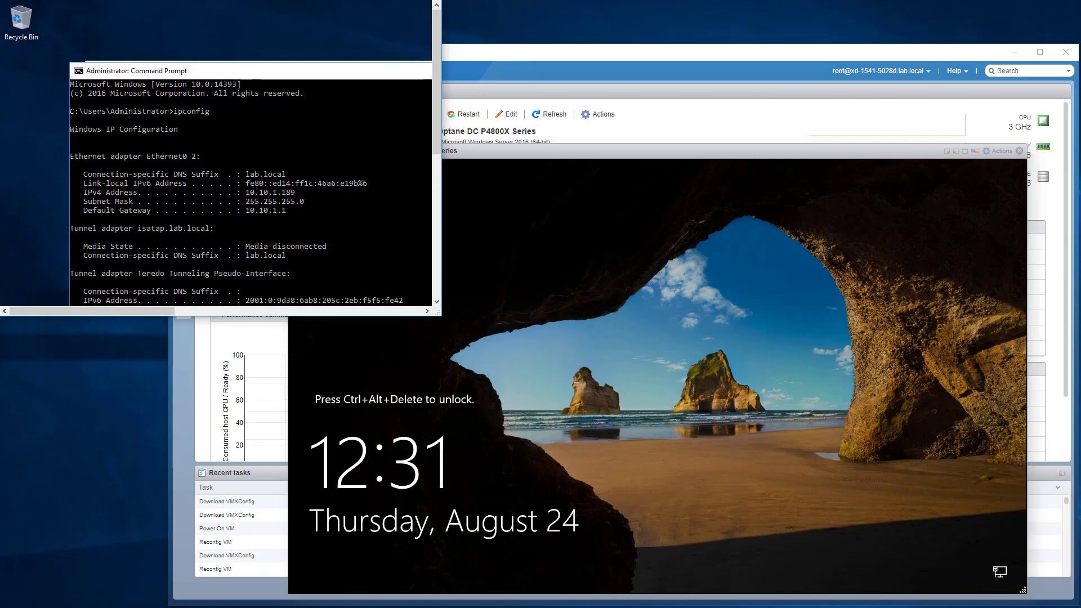
{"action": "left_click_drag", "start_coordinate": [444, 318], "coordinate": [1080, 607]}
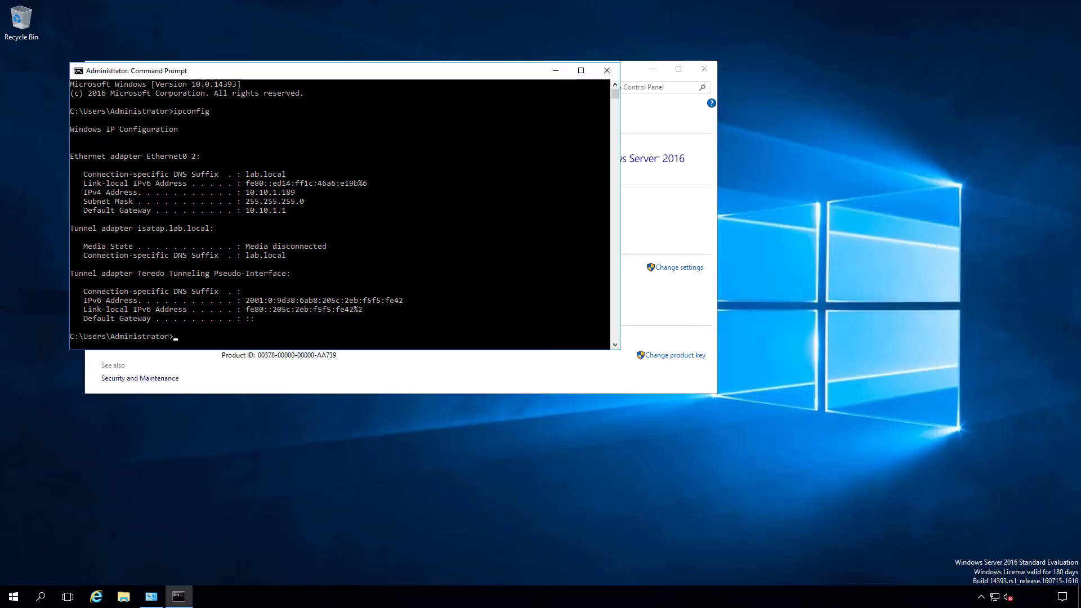
{"action": "left_click", "coordinate": [464, 292]}
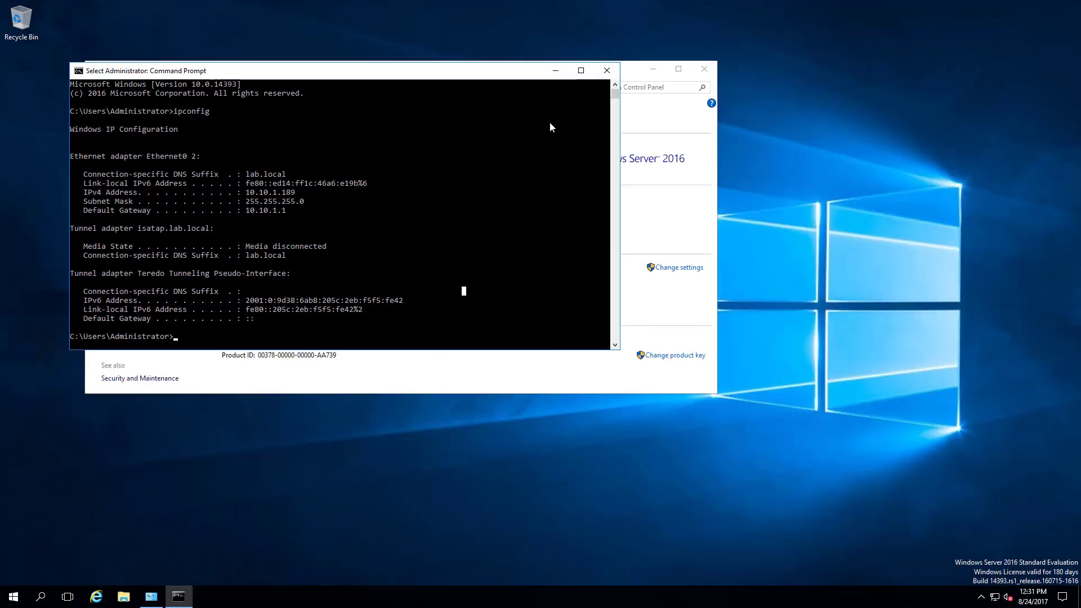
{"action": "left_click", "coordinate": [607, 71]}
In Task Manager's CPU performance view, show kernel times and per-logical-processor graphs, then close it.
{"action": "right_click", "coordinate": [932, 602]}
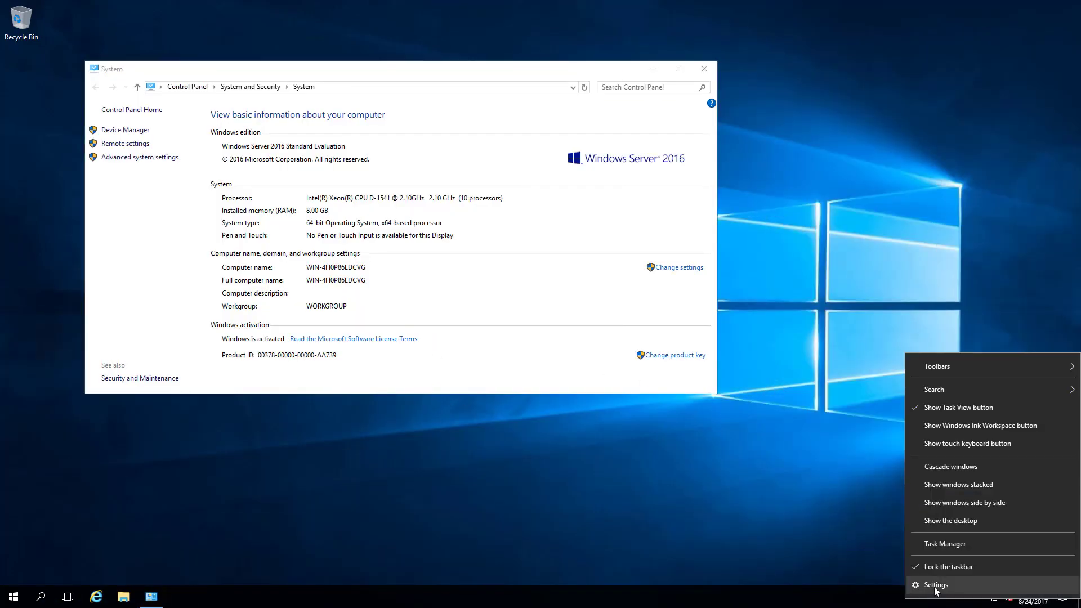
{"action": "left_click", "coordinate": [939, 545]}
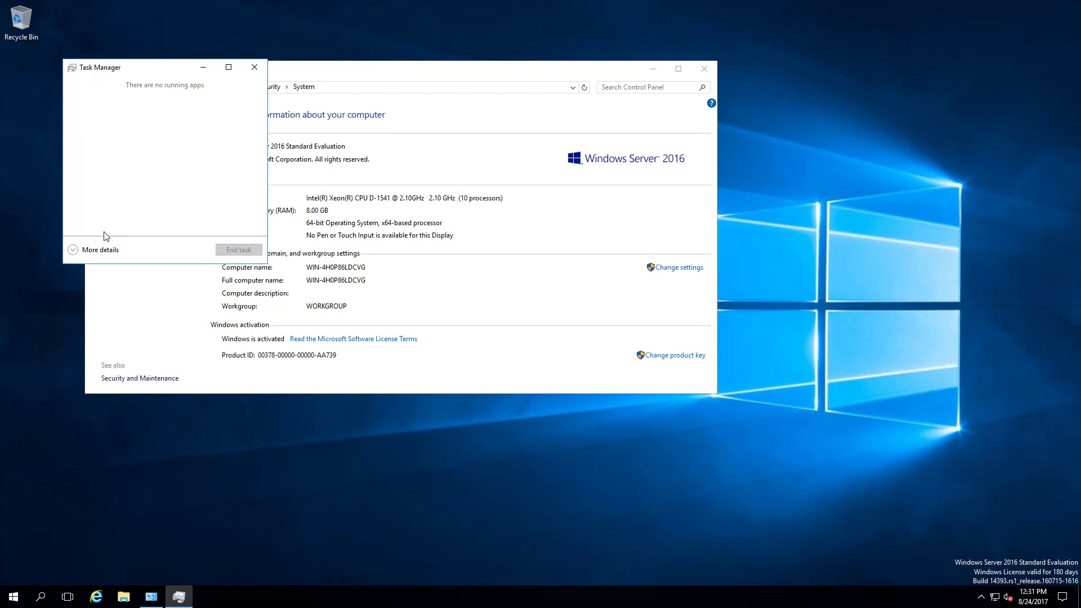
{"action": "left_click", "coordinate": [93, 250]}
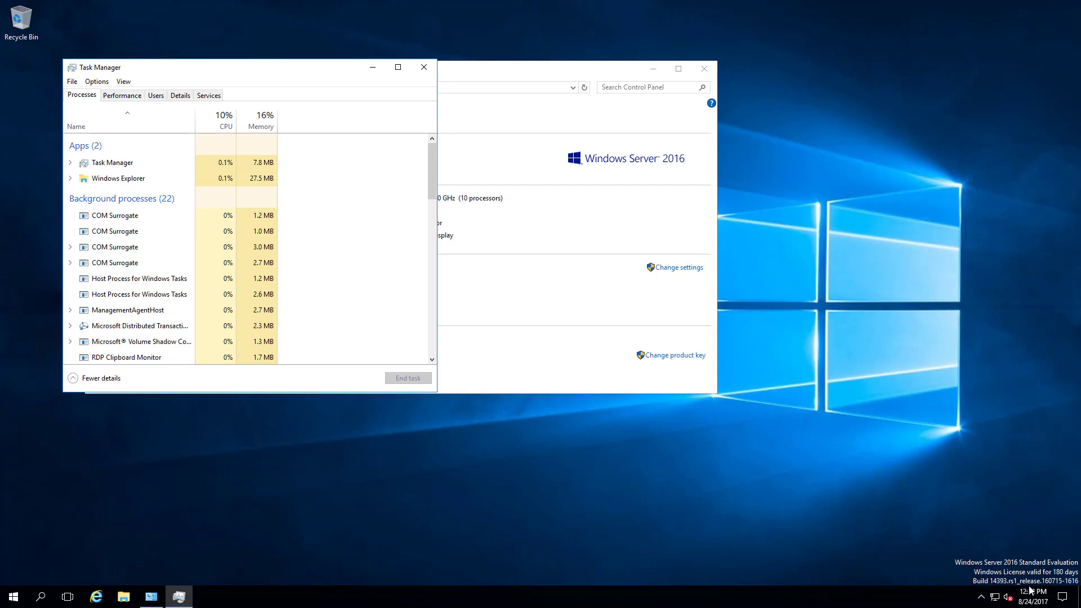
{"action": "left_click", "coordinate": [118, 95]}
{"action": "right_click", "coordinate": [302, 238]}
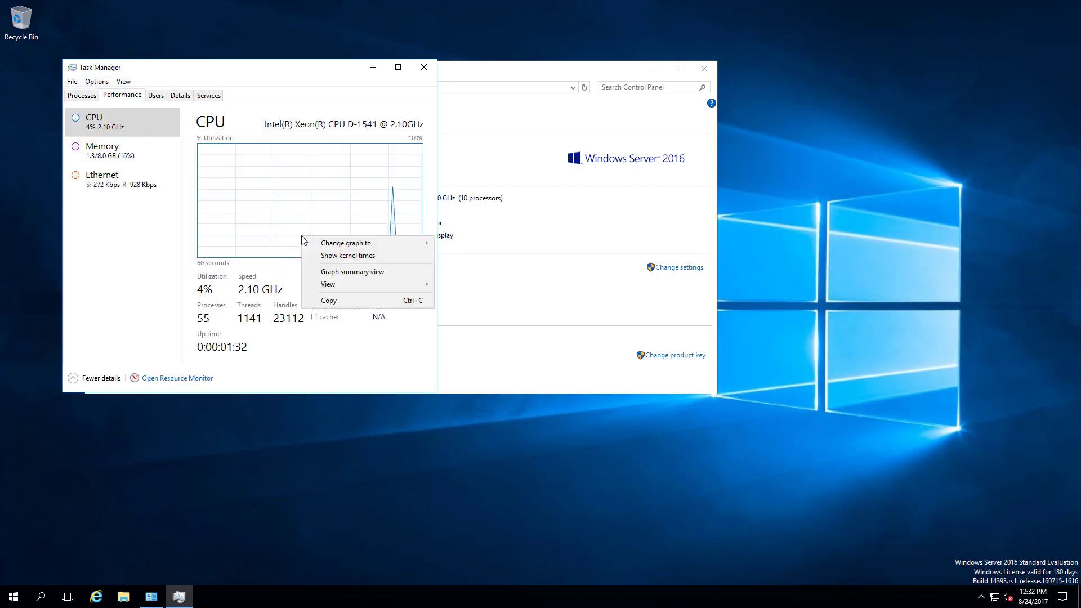
{"action": "left_click", "coordinate": [343, 257]}
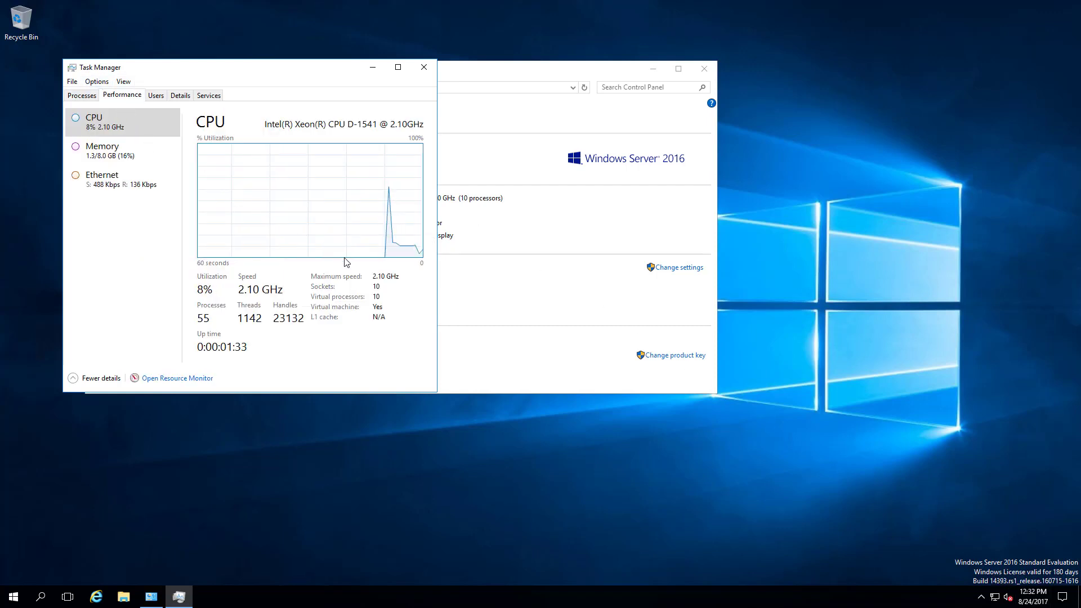
{"action": "right_click", "coordinate": [332, 169]}
{"action": "mouse_move", "coordinate": [364, 176]}
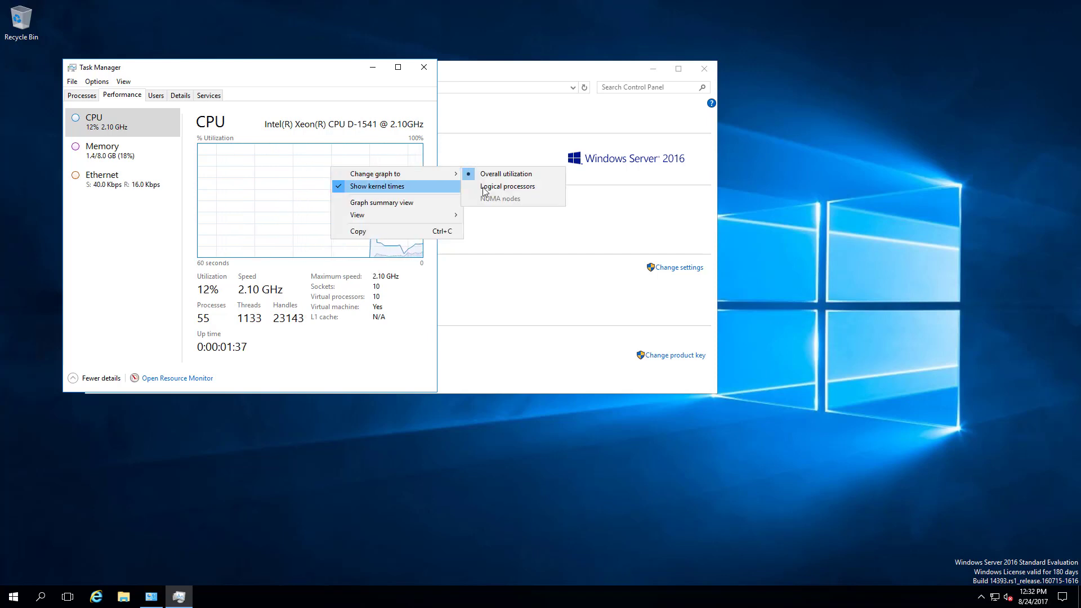
{"action": "left_click", "coordinate": [507, 187]}
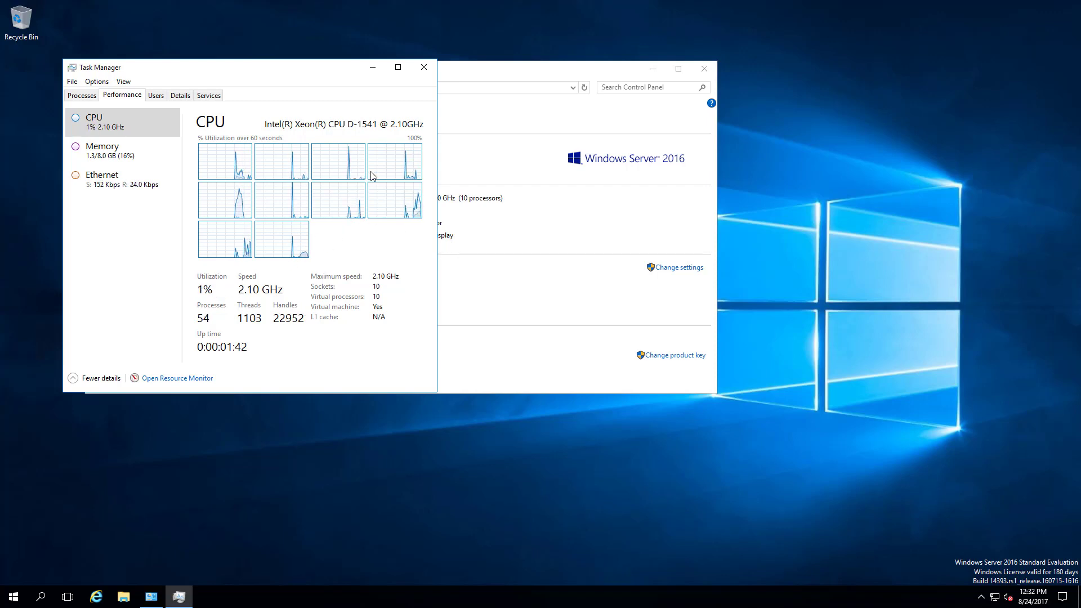
{"action": "left_click", "coordinate": [424, 67]}
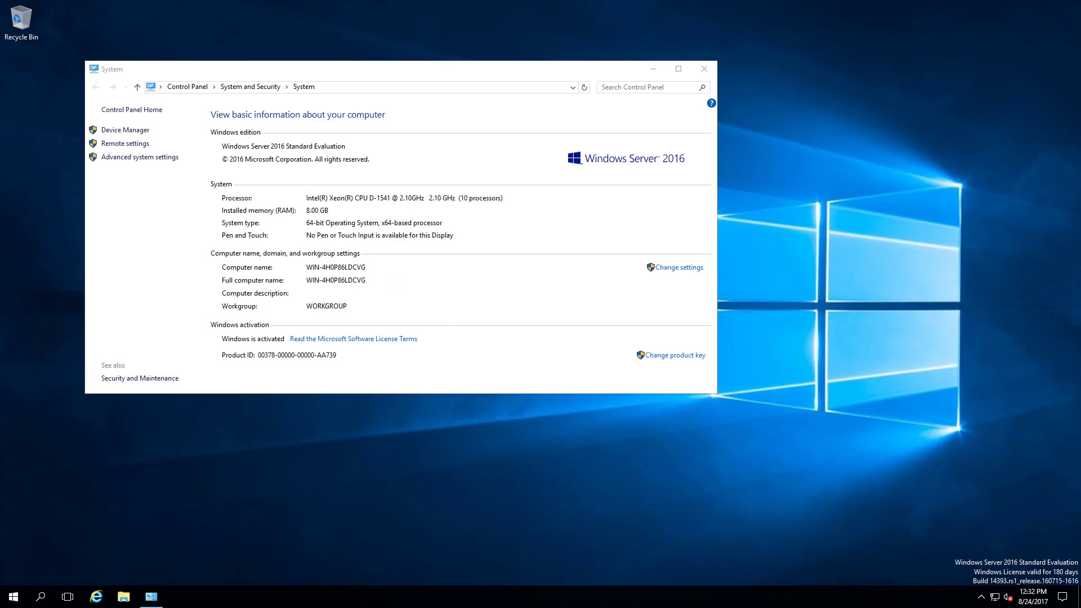
Paste the ATTOBenchMark folder into Downloads, launch Bench32, and close File Explorer.
{"action": "left_click", "coordinate": [703, 69]}
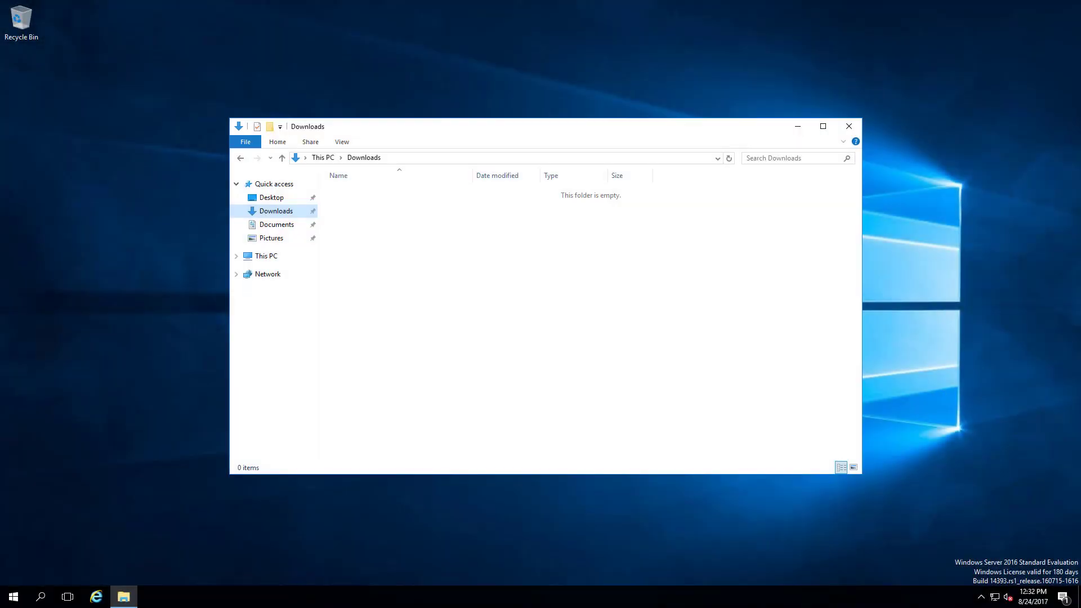
{"action": "right_click", "coordinate": [442, 222]}
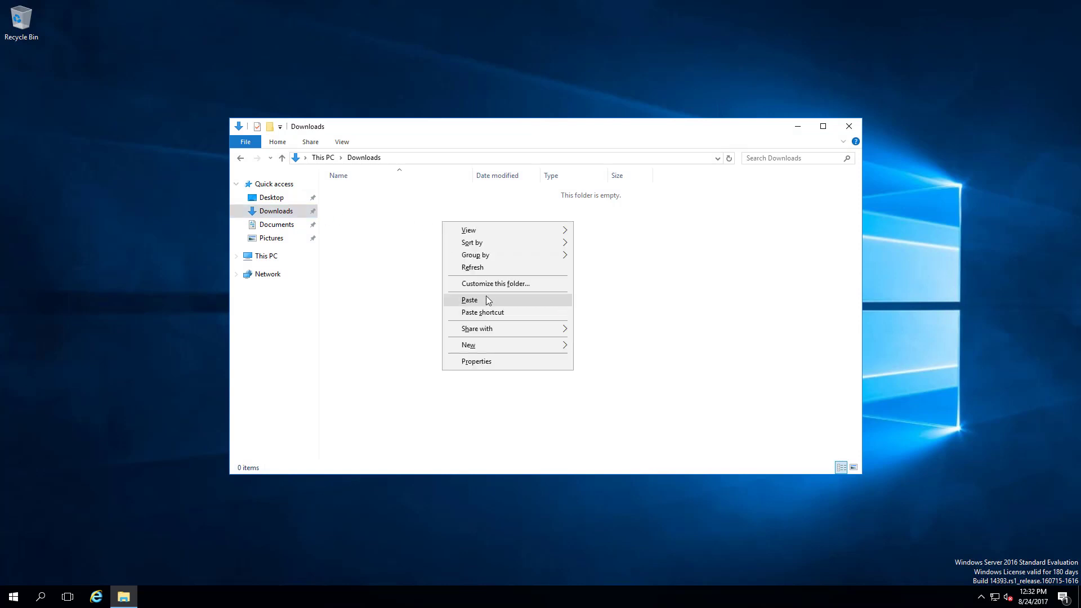
{"action": "left_click", "coordinate": [486, 295]}
{"action": "double_click", "coordinate": [391, 193]}
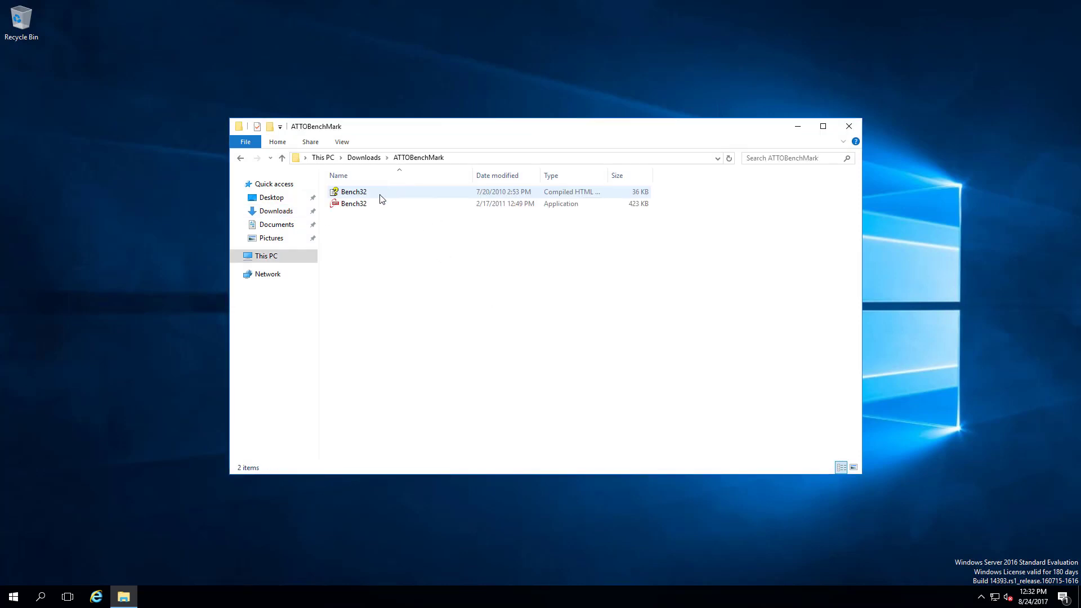
{"action": "double_click", "coordinate": [345, 203]}
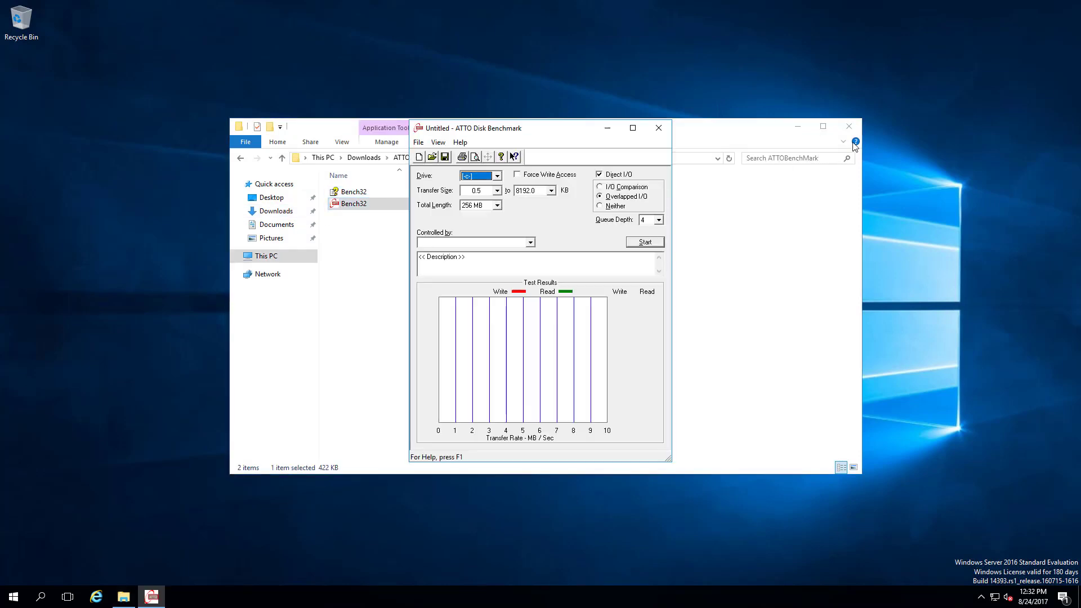
{"action": "left_click", "coordinate": [850, 126]}
Check the CPU graphs in Task Manager's Performance view, then close it.
{"action": "right_click", "coordinate": [872, 596]}
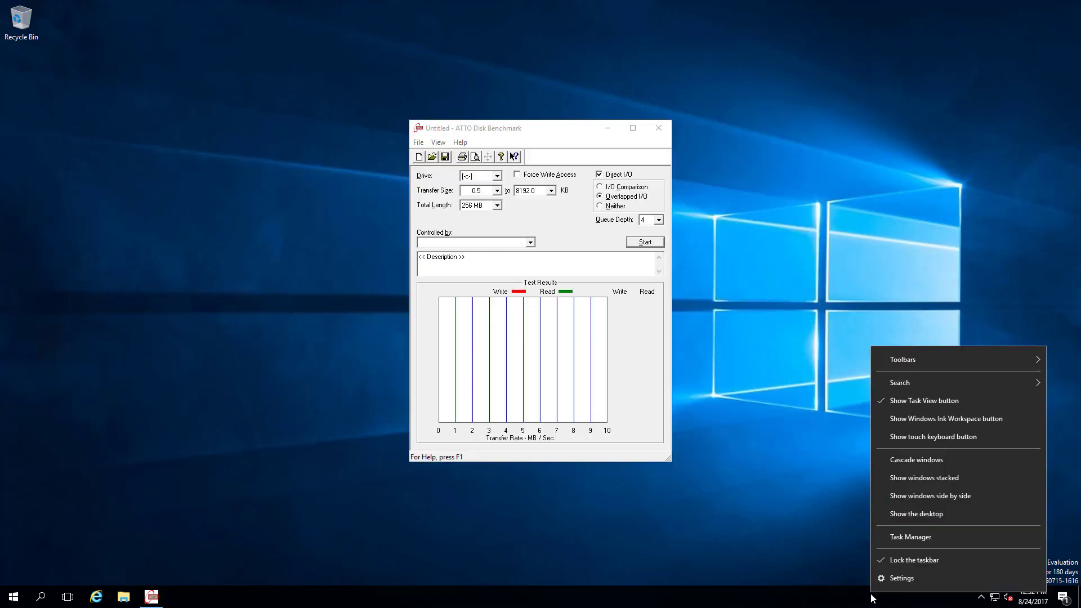
{"action": "left_click", "coordinate": [900, 532]}
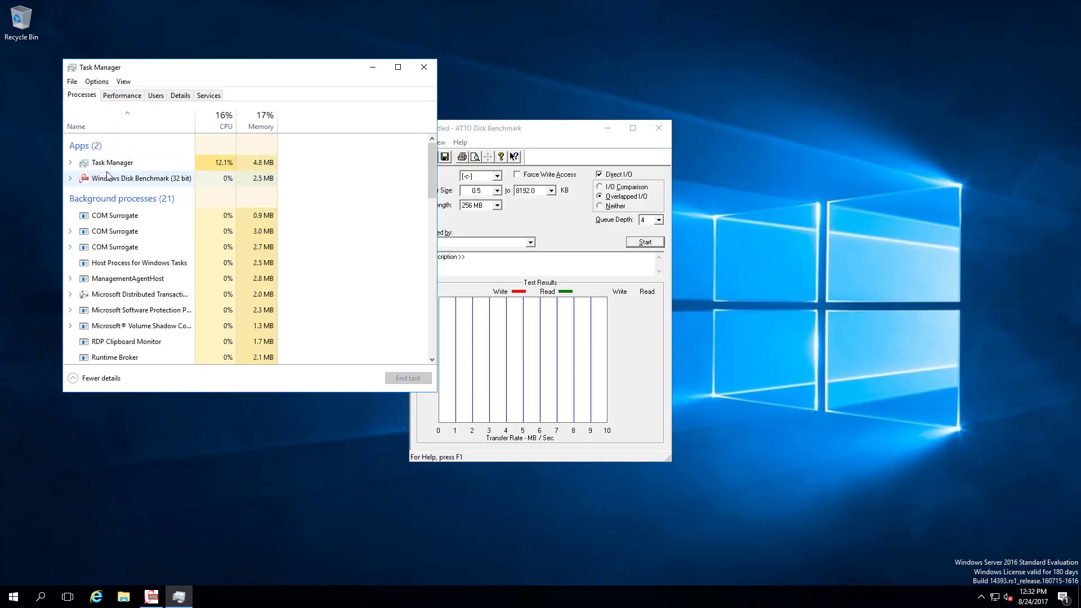
{"action": "left_click", "coordinate": [131, 96]}
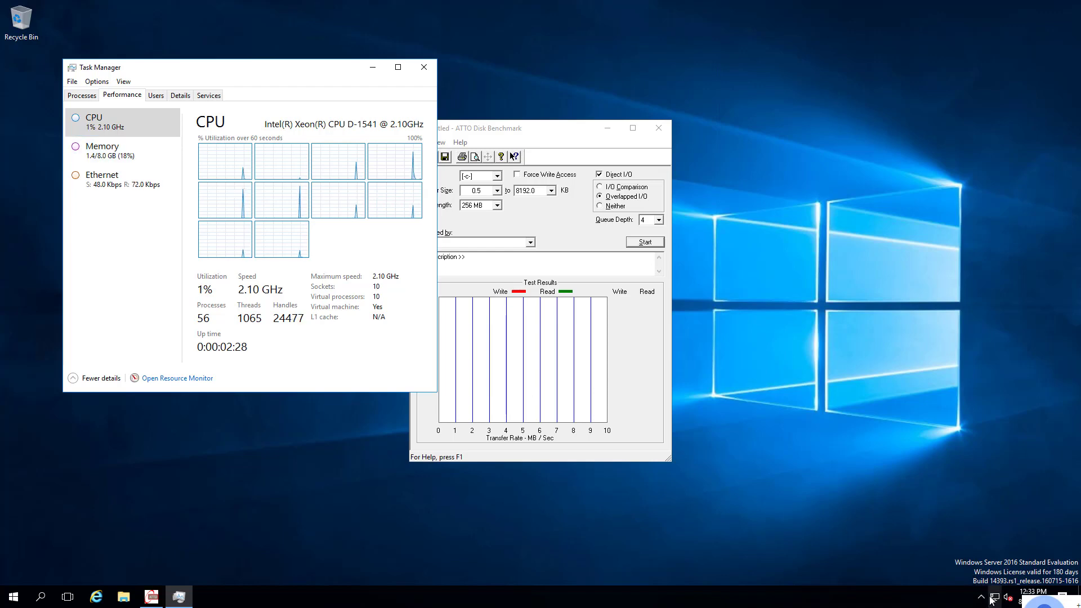
{"action": "left_click", "coordinate": [425, 70]}
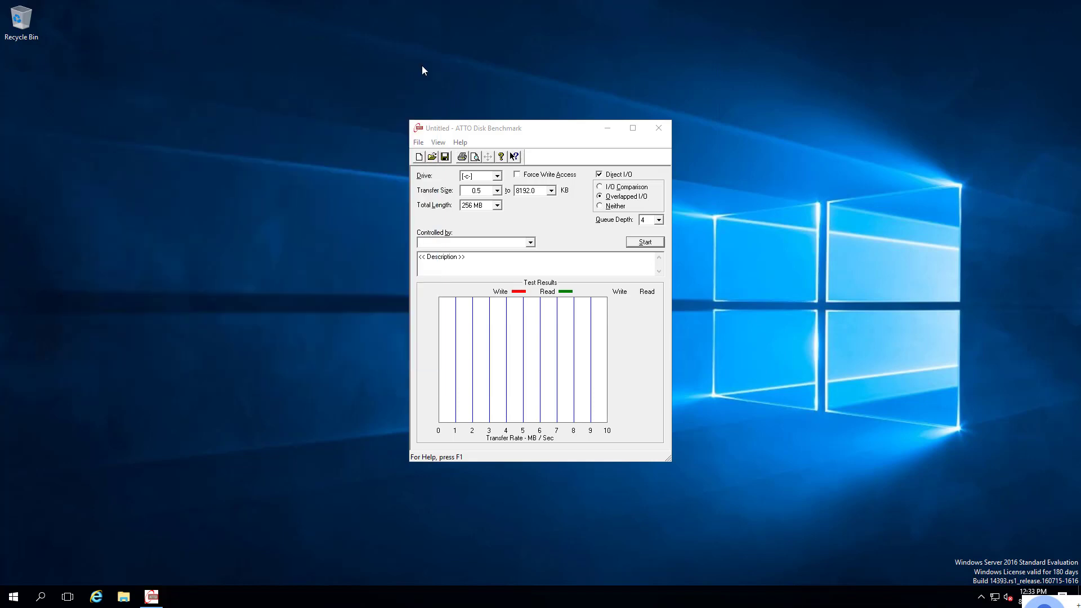
Run the ATTO benchmark on drive c, accept the transfer-size notice, then close without saving results.
{"action": "left_click", "coordinate": [659, 245]}
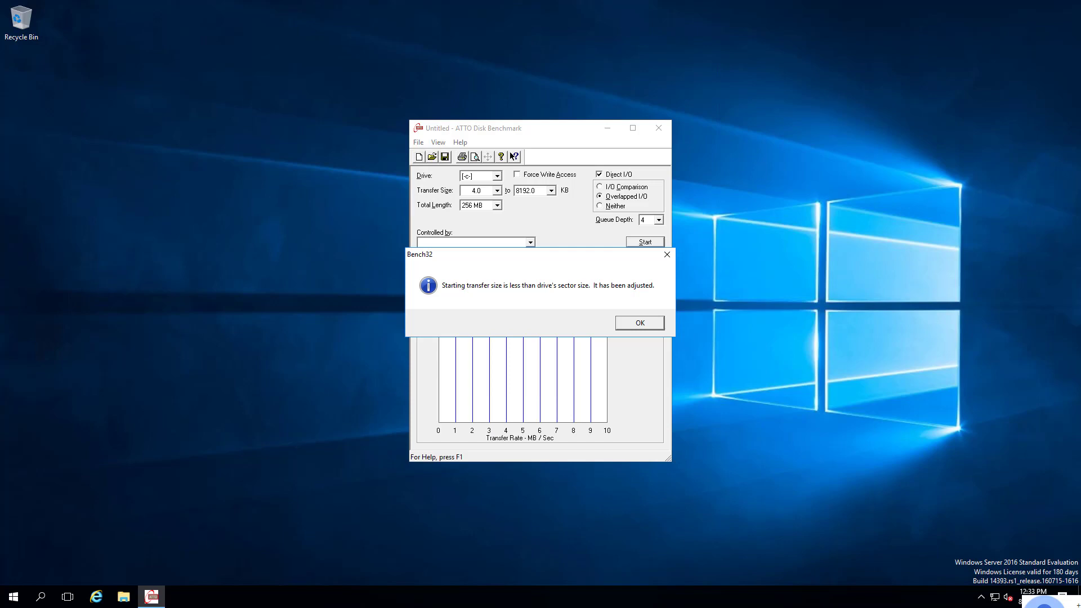
{"action": "left_click", "coordinate": [646, 325]}
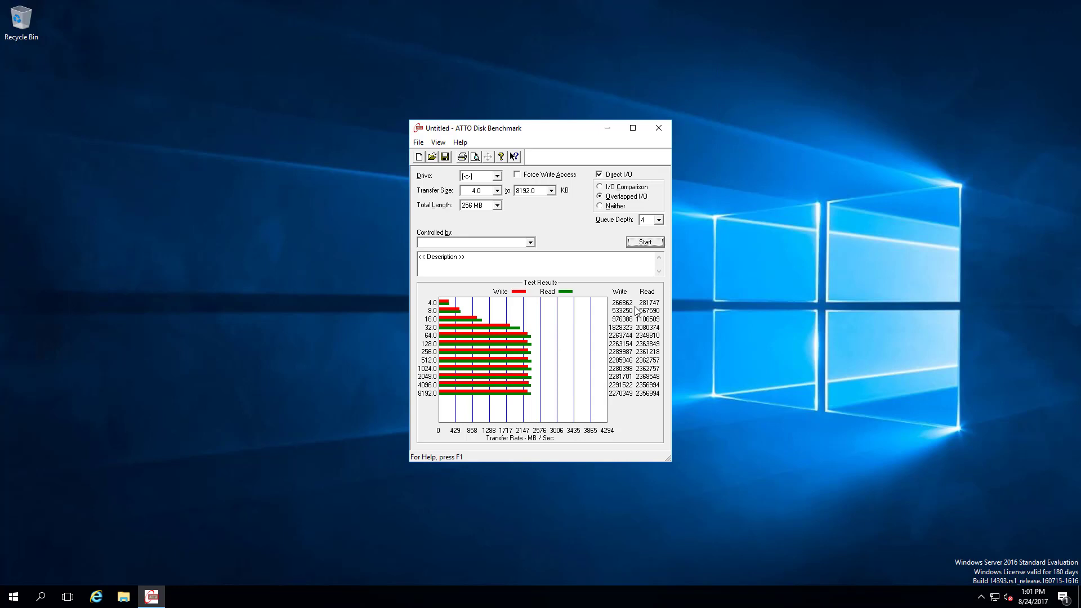
{"action": "left_click", "coordinate": [660, 130]}
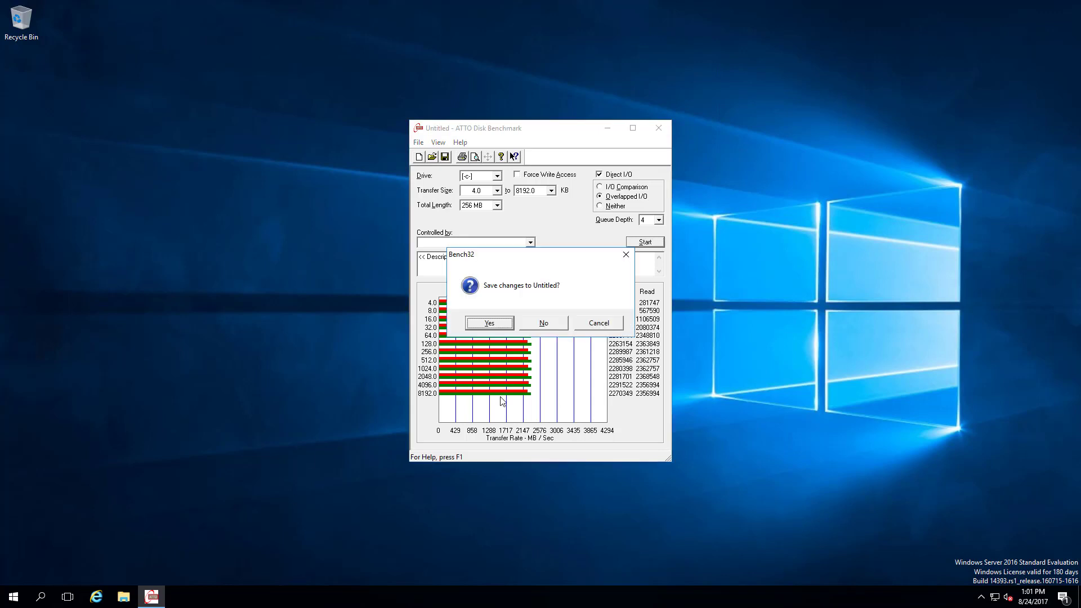
{"action": "left_click", "coordinate": [549, 323]}
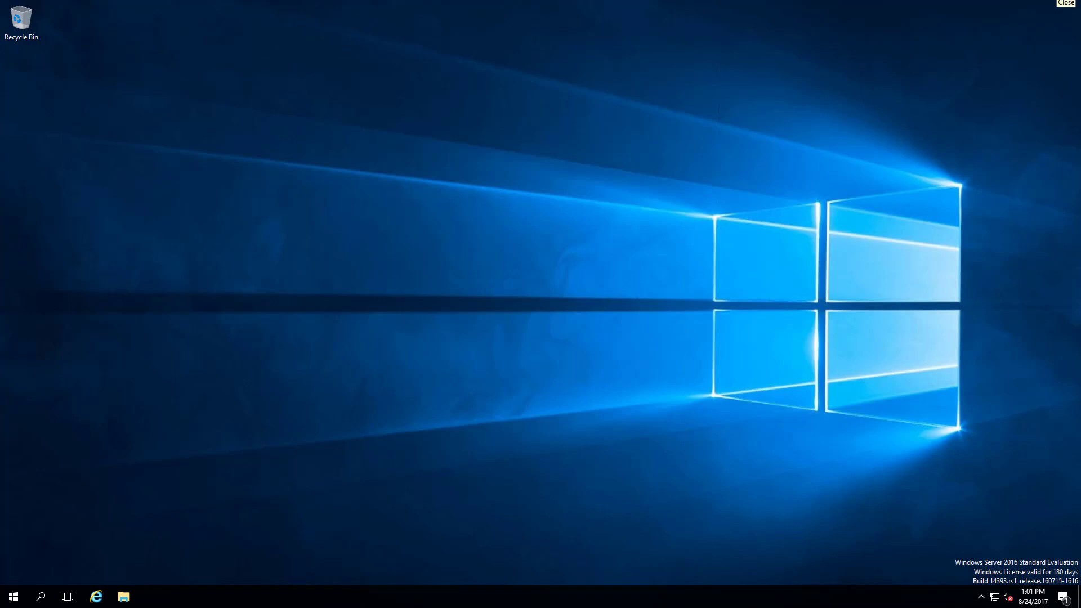
Leave full-screen RDP and send Ctrl-Alt-Delete to the VM from the ESXi console.
{"action": "left_click", "coordinate": [1071, 4]}
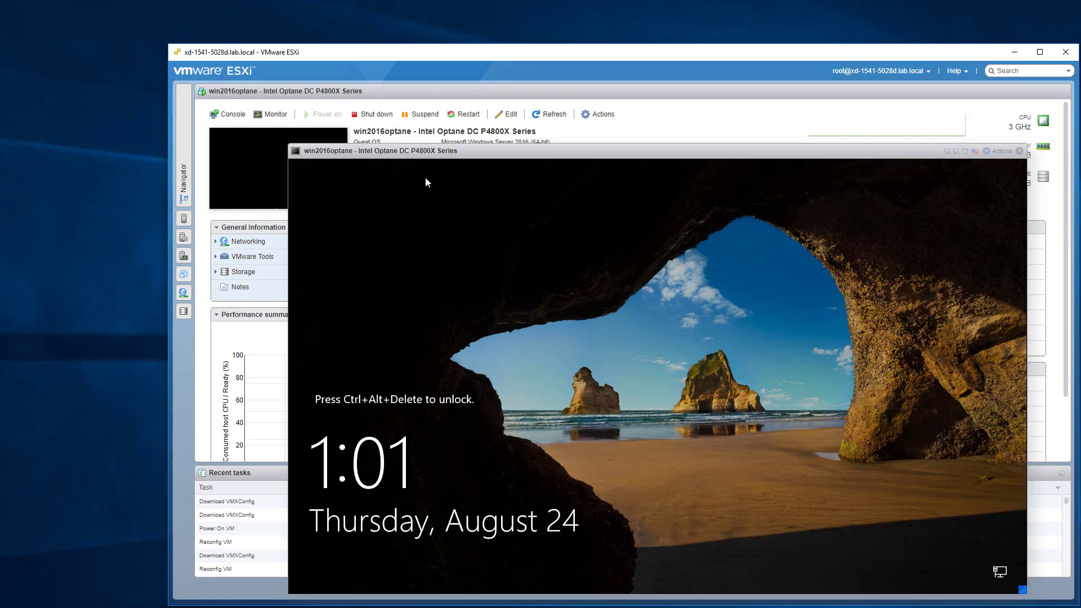
{"action": "left_click", "coordinate": [999, 151]}
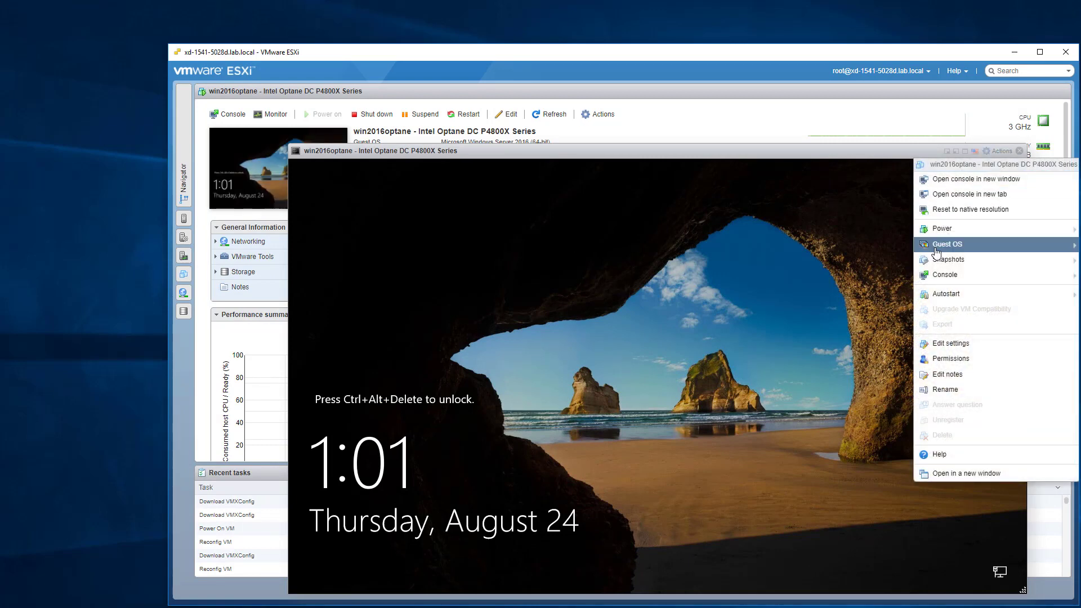
{"action": "mouse_move", "coordinate": [939, 255]}
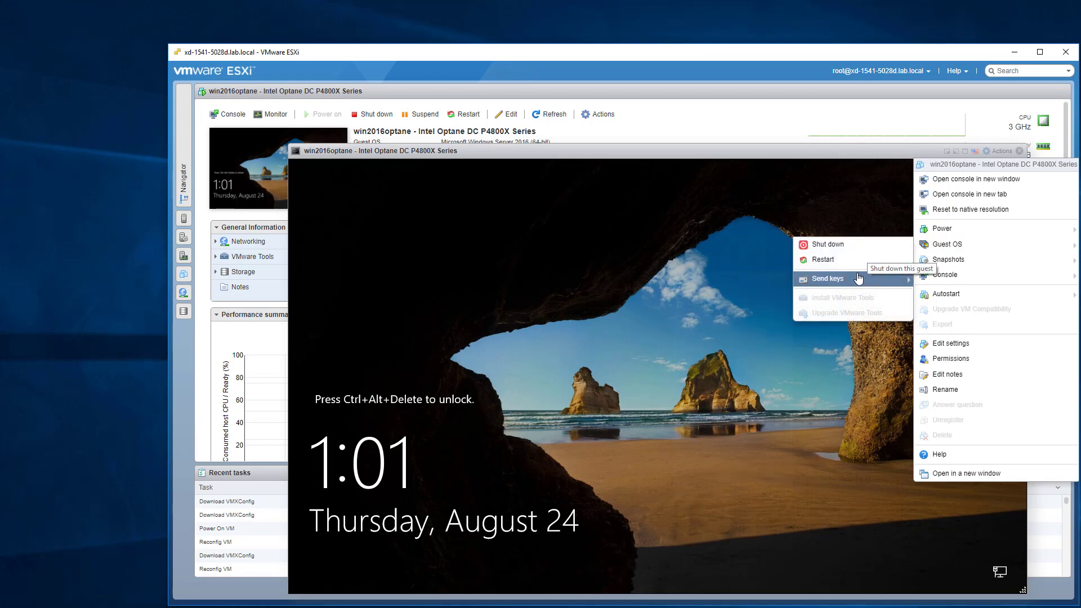
{"action": "mouse_move", "coordinate": [845, 279]}
{"action": "left_click", "coordinate": [758, 280]}
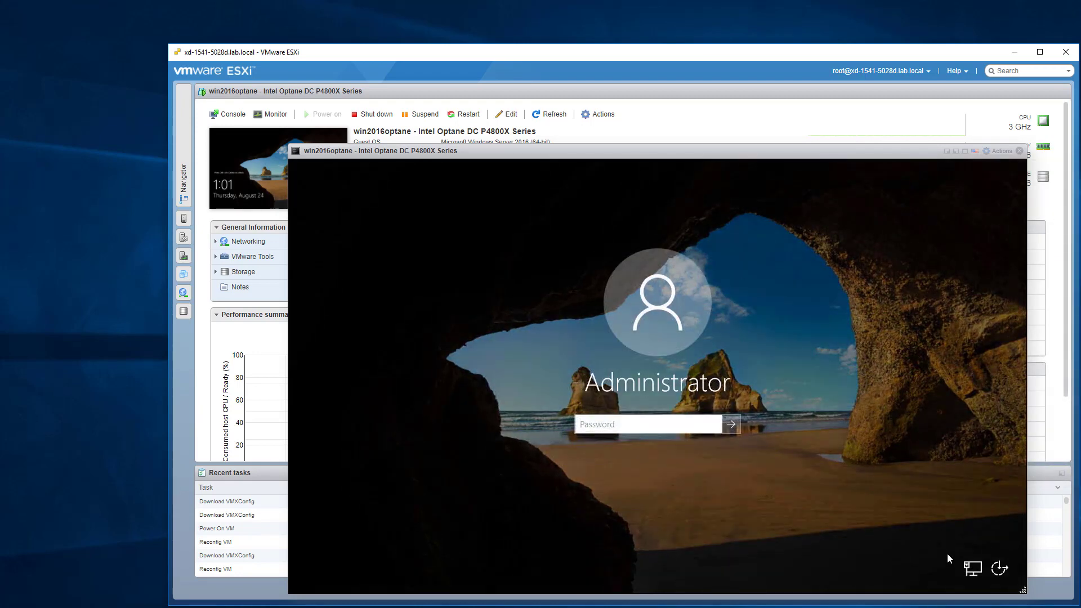
Enter the Administrator account password and dismiss the incorrect-password message.
{"action": "left_click", "coordinate": [656, 424]}
{"action": "type", "text": "********"}
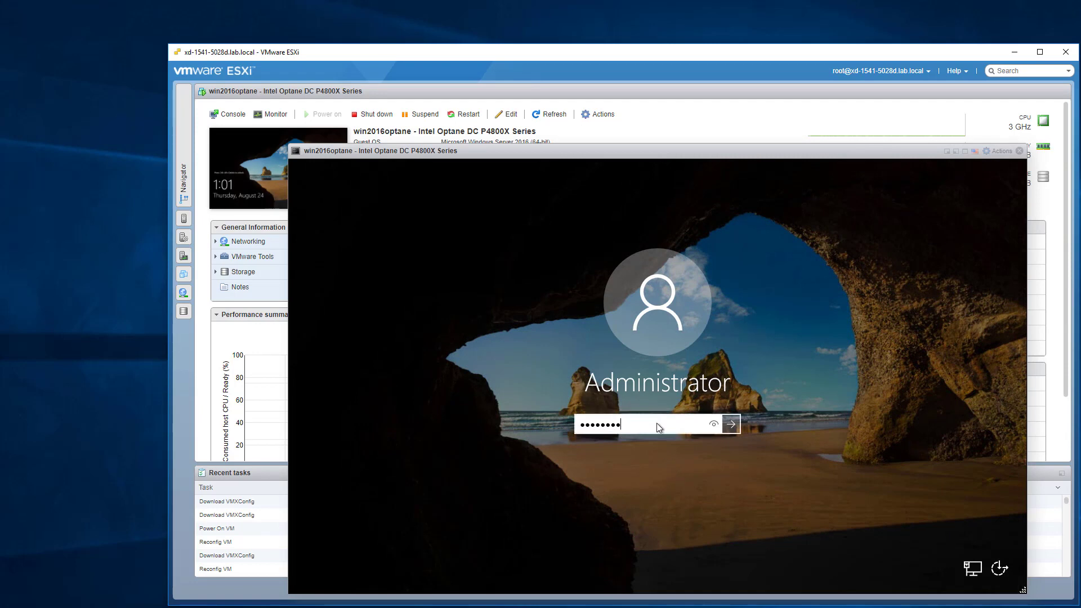
{"action": "key", "text": "Return"}
{"action": "key", "text": "Return"}
{"action": "type", "text": "********"}
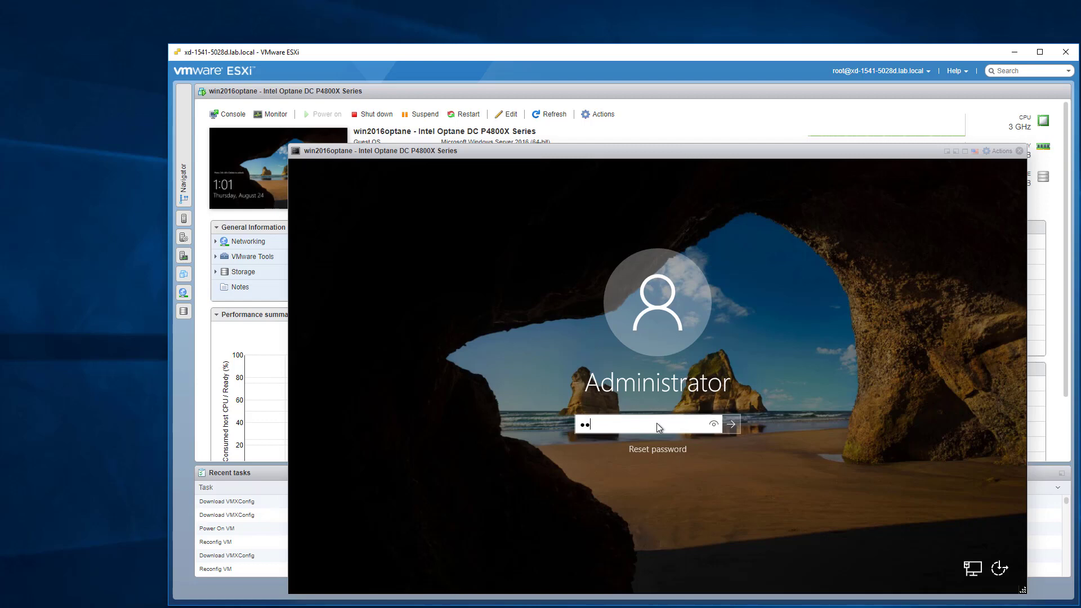
{"action": "key", "text": "Return"}
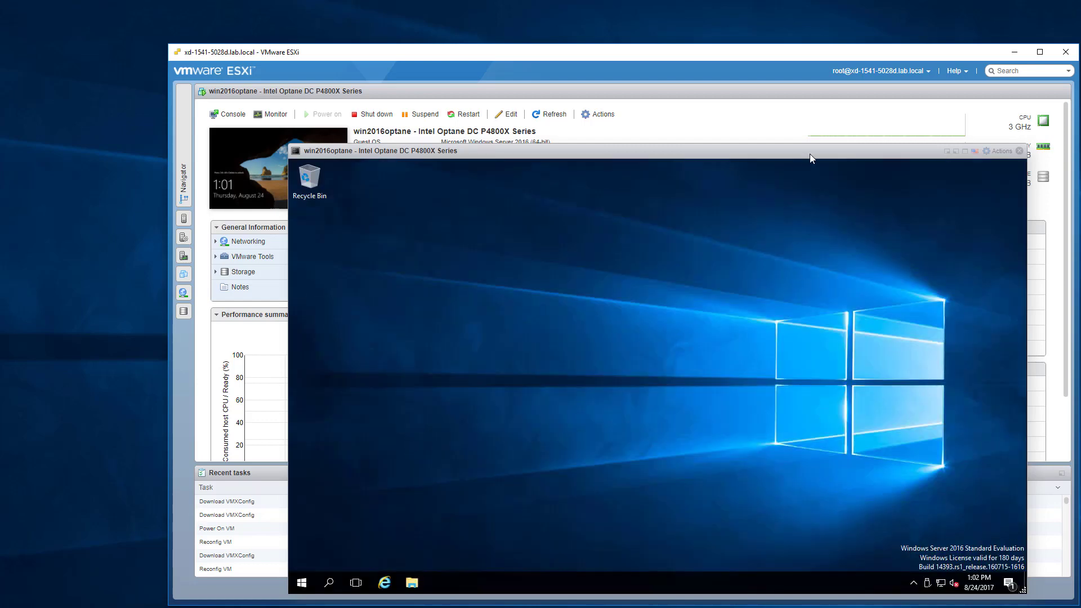
Restart the Windows Server VM from its Start menu, continuing past the shutdown reason dialog.
{"action": "left_click_drag", "start_coordinate": [810, 154], "coordinate": [748, 97]}
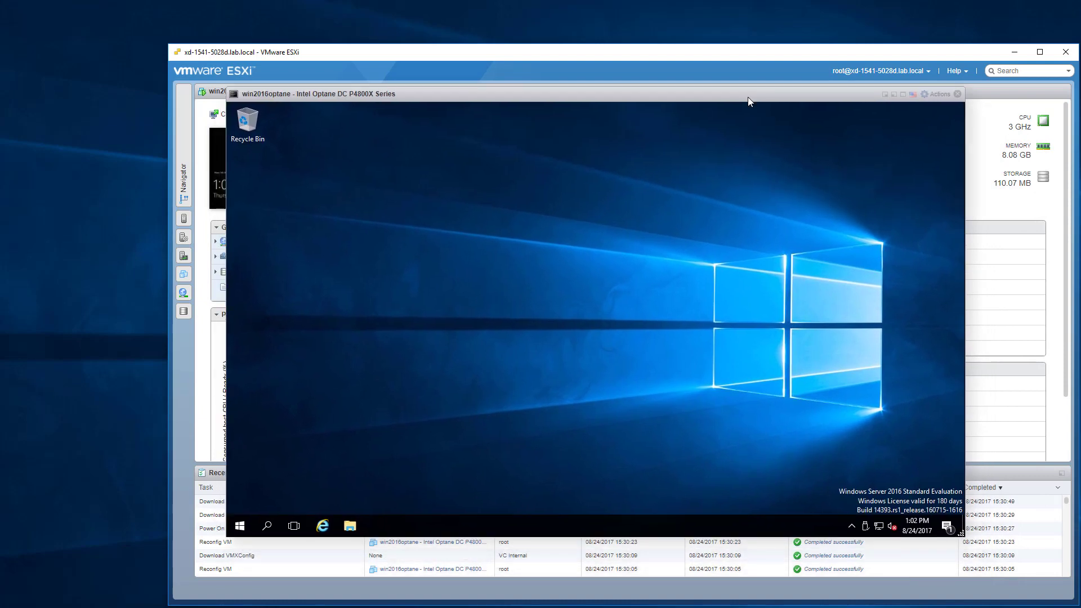
{"action": "left_click", "coordinate": [240, 526]}
{"action": "left_click", "coordinate": [240, 501]}
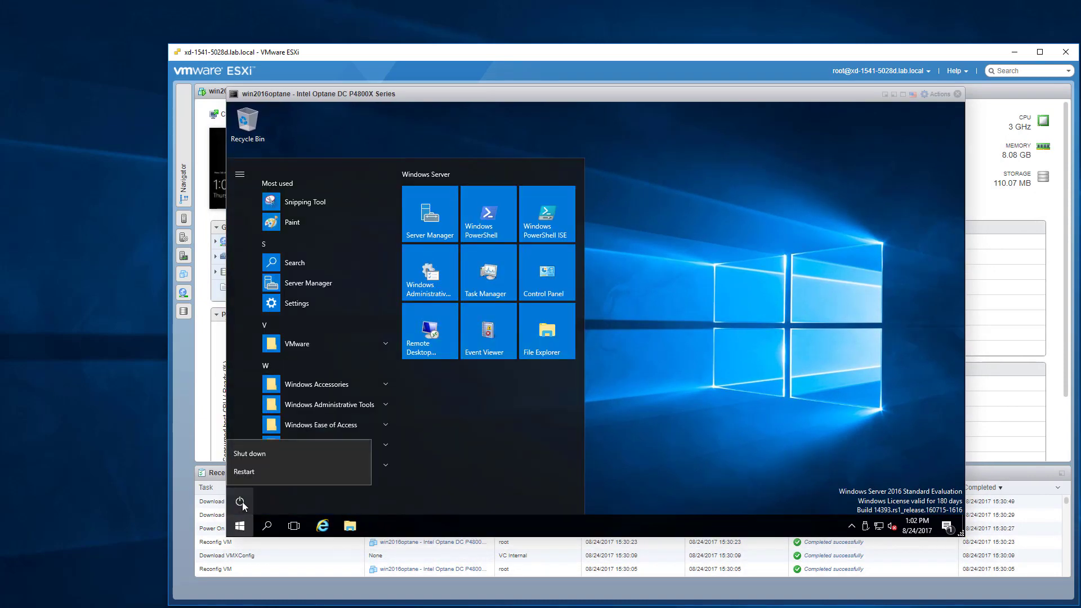
{"action": "left_click", "coordinate": [249, 471]}
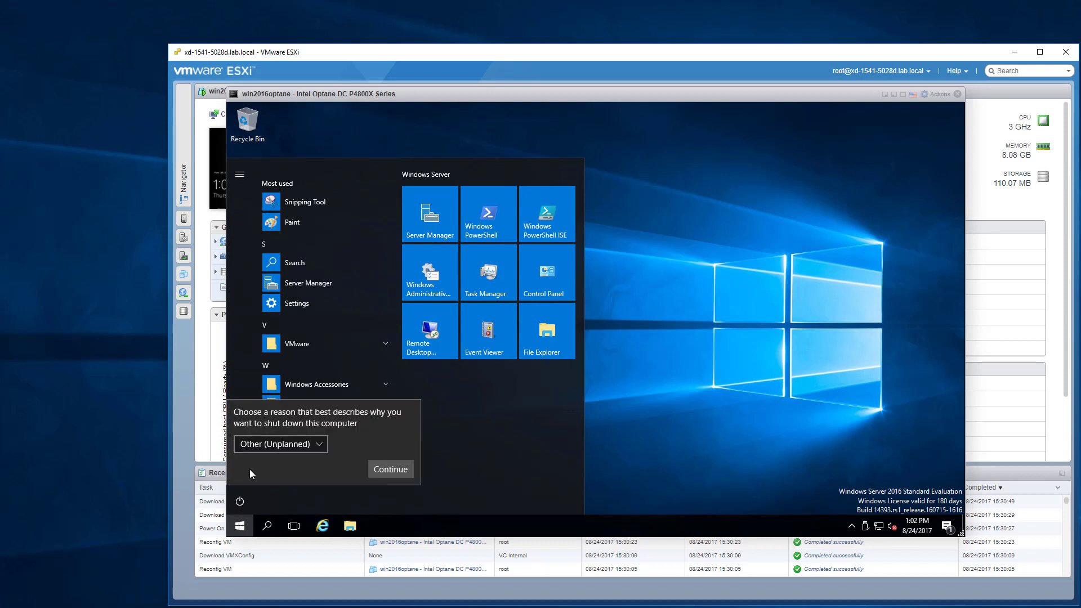
{"action": "left_click", "coordinate": [393, 469]}
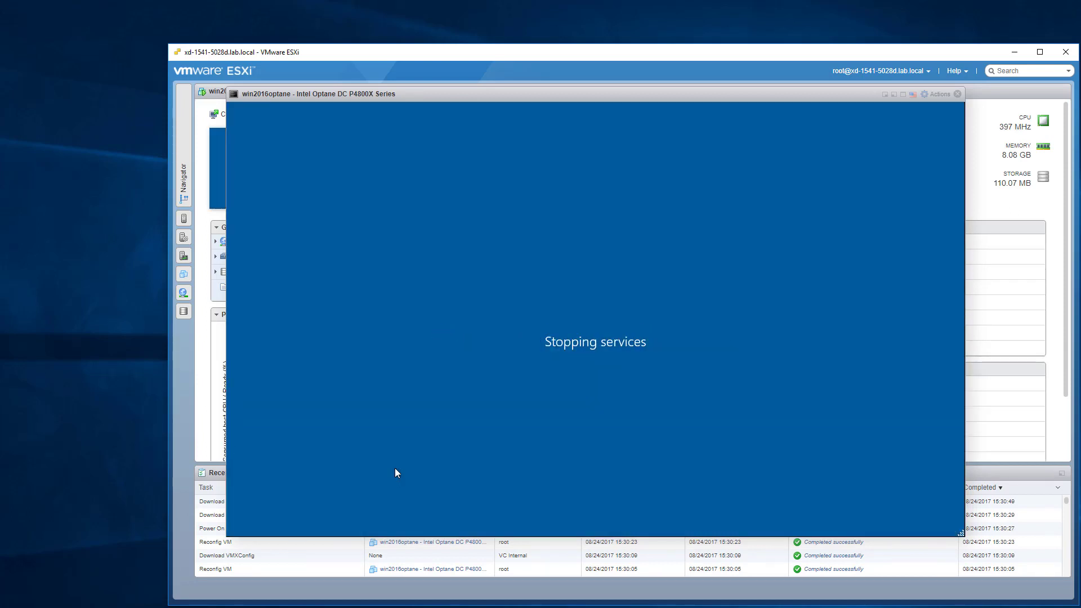
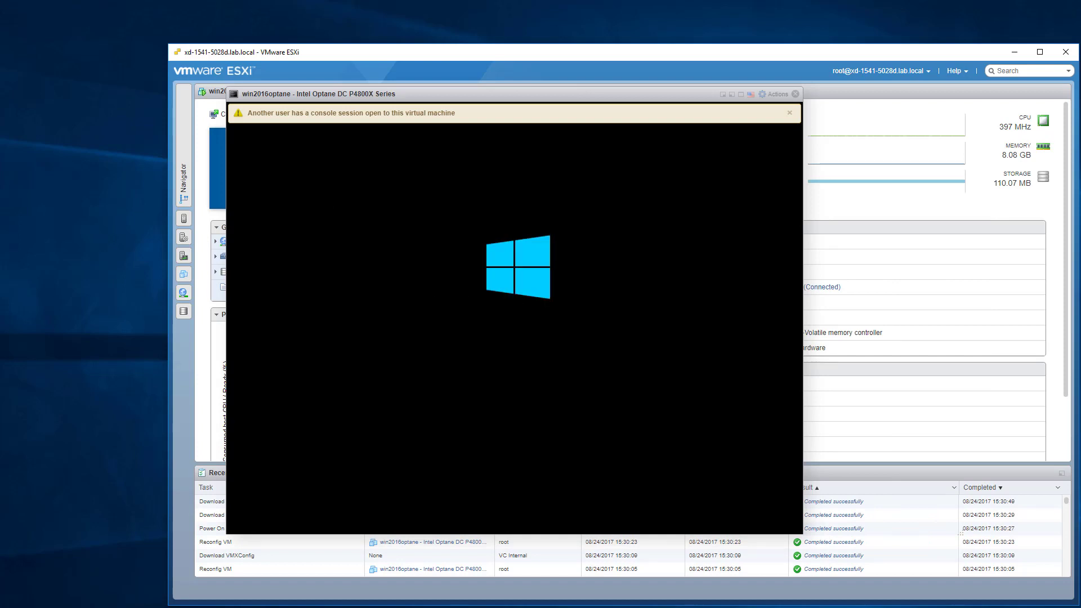
Dismiss the console-session warning, then check the CPU graphs in Task Manager and close it.
{"action": "left_click", "coordinate": [792, 115]}
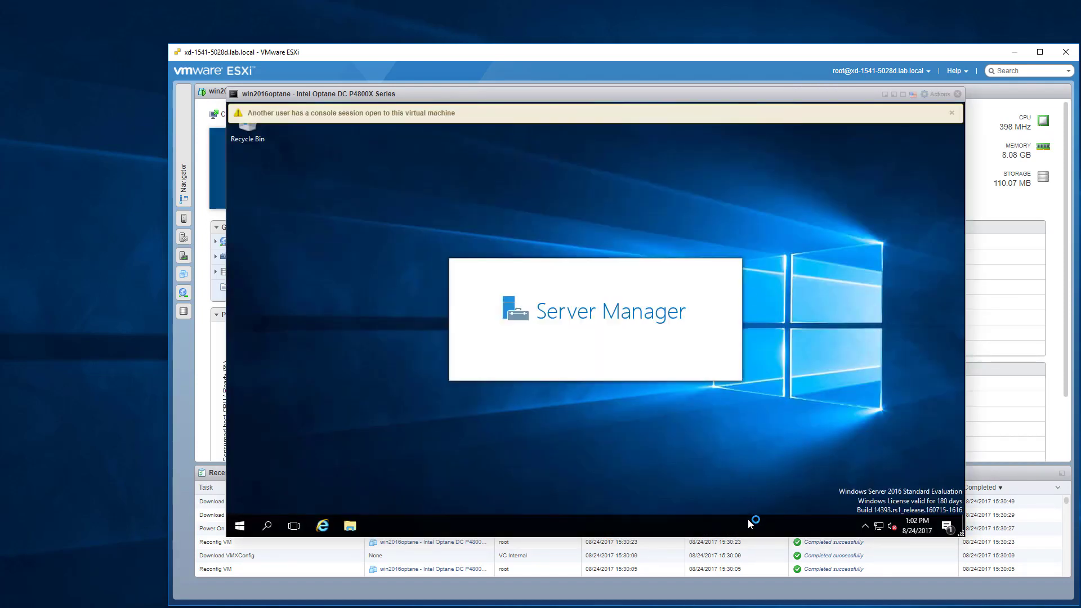
{"action": "right_click", "coordinate": [755, 523]}
{"action": "left_click", "coordinate": [792, 467]}
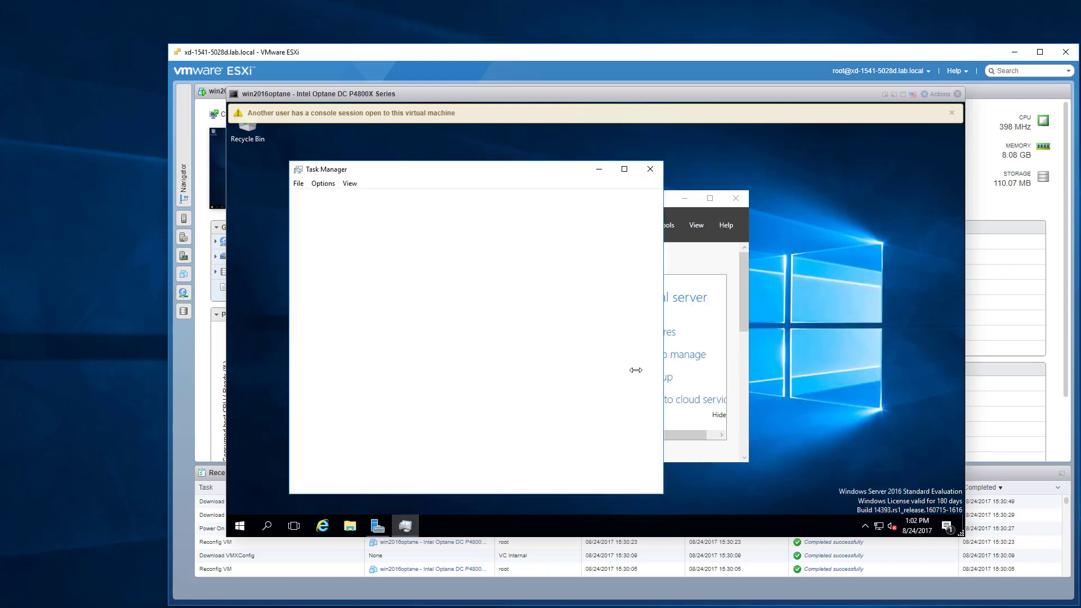
{"action": "left_click", "coordinate": [321, 480]}
{"action": "left_click", "coordinate": [348, 197]}
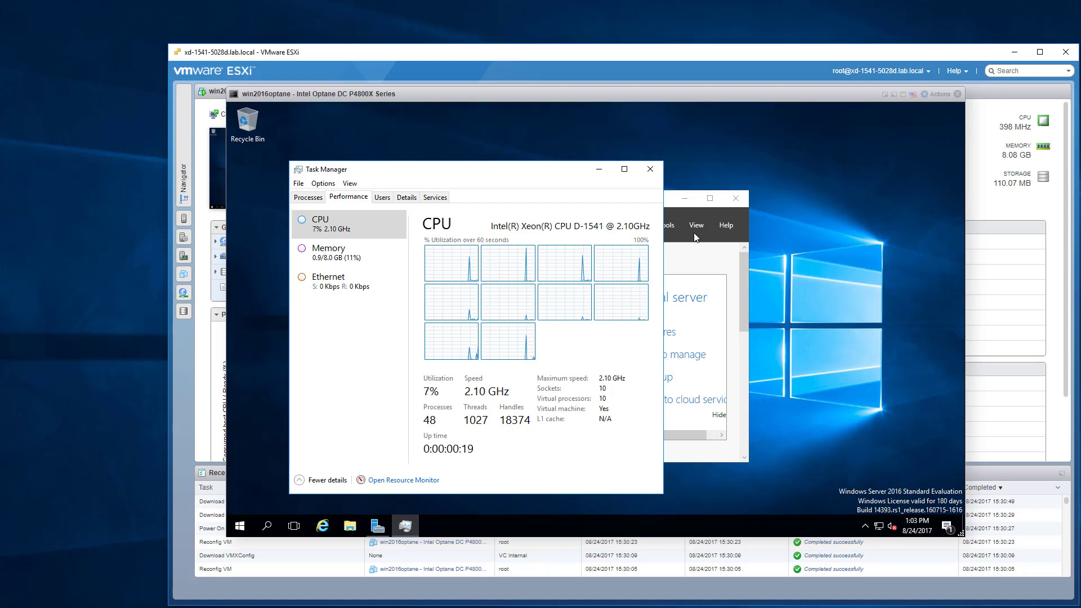
{"action": "left_click", "coordinate": [650, 170]}
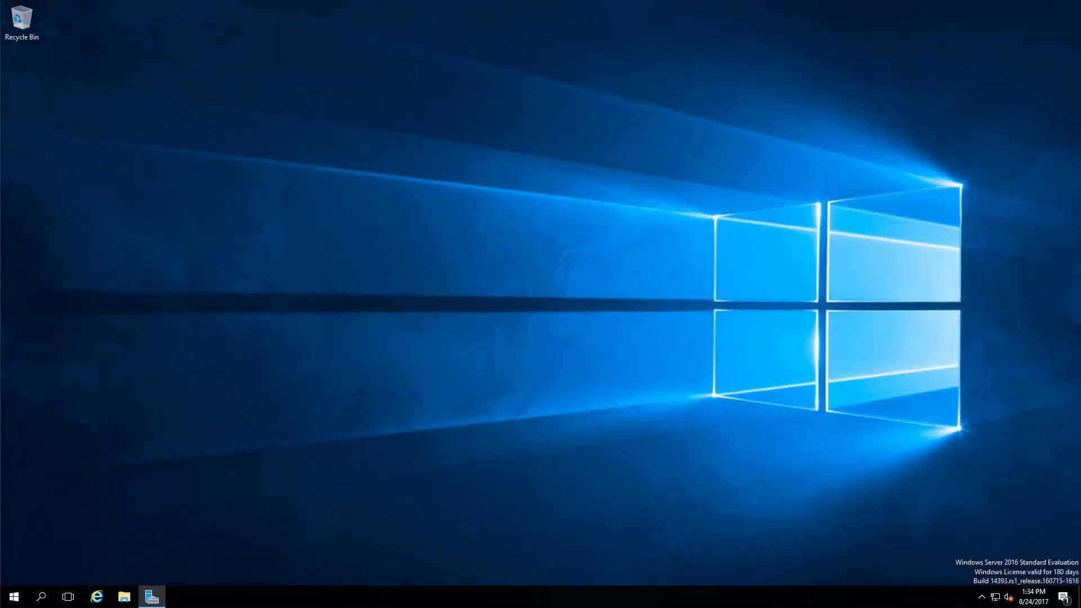
Load downloadcenter.intel.com and download NVMe Driver 3.1.0.1009.zip from the NVMe Drivers for Intel SSDs page.
{"action": "left_click_drag", "start_coordinate": [467, 2], "coordinate": [572, 111]}
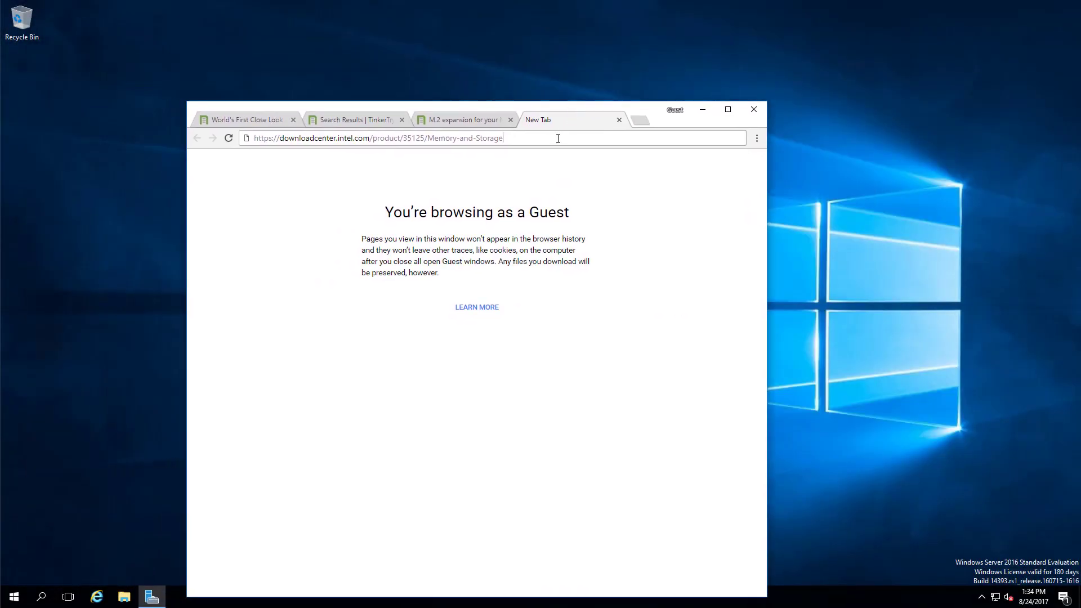
{"action": "key", "text": "Return"}
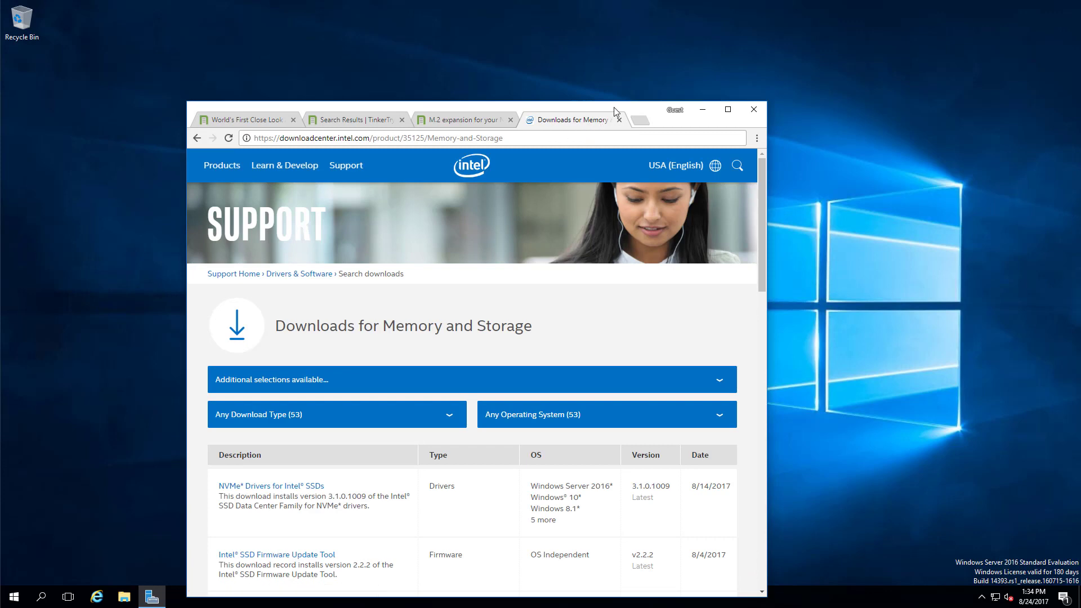
{"action": "left_click_drag", "start_coordinate": [615, 116], "coordinate": [863, 48]}
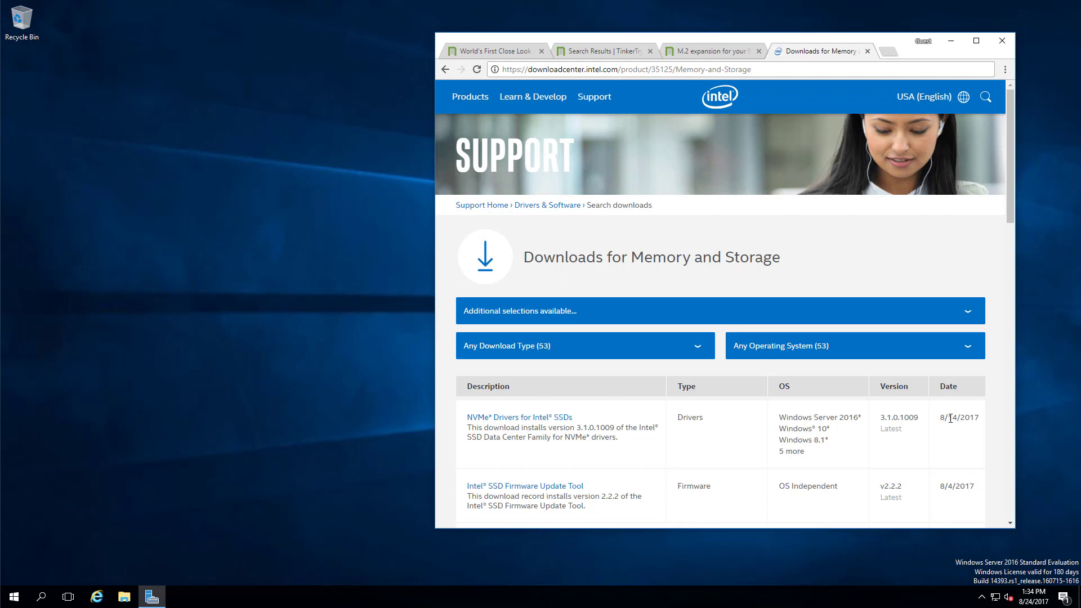
{"action": "left_click", "coordinate": [531, 418]}
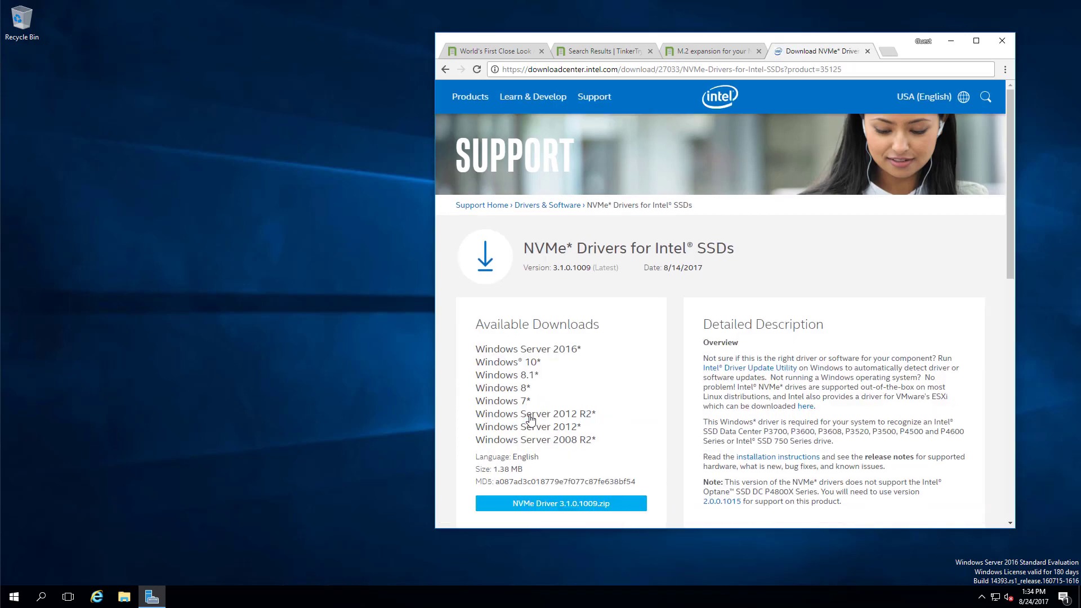
{"action": "left_click", "coordinate": [569, 506]}
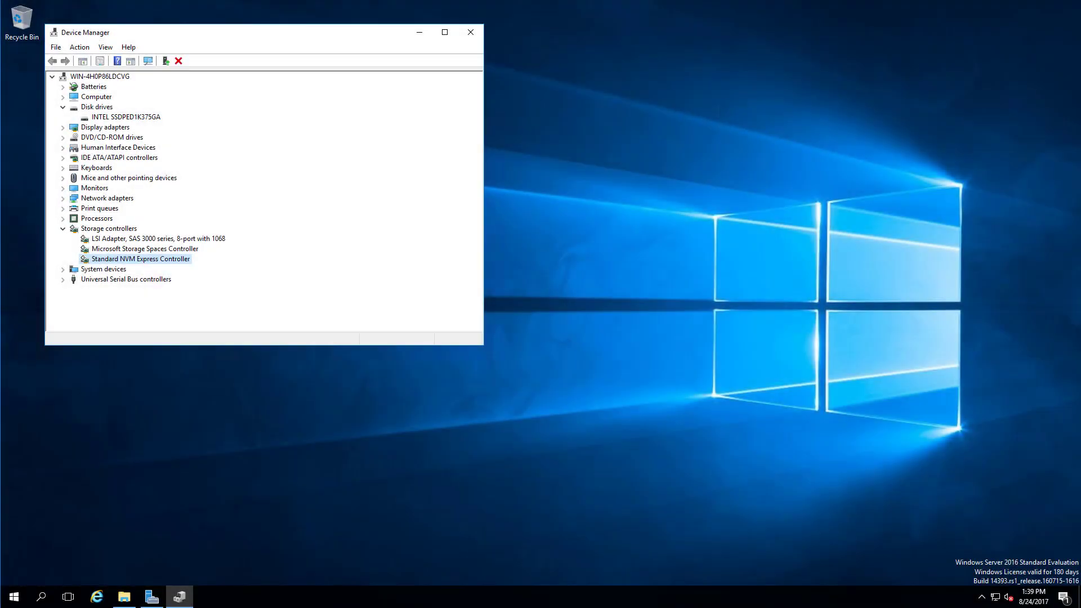
Search the 3.1.0.1009 driver page for '4800x' and open the older 2.0.0.1015 driver page.
{"action": "key", "text": "alt+Tab"}
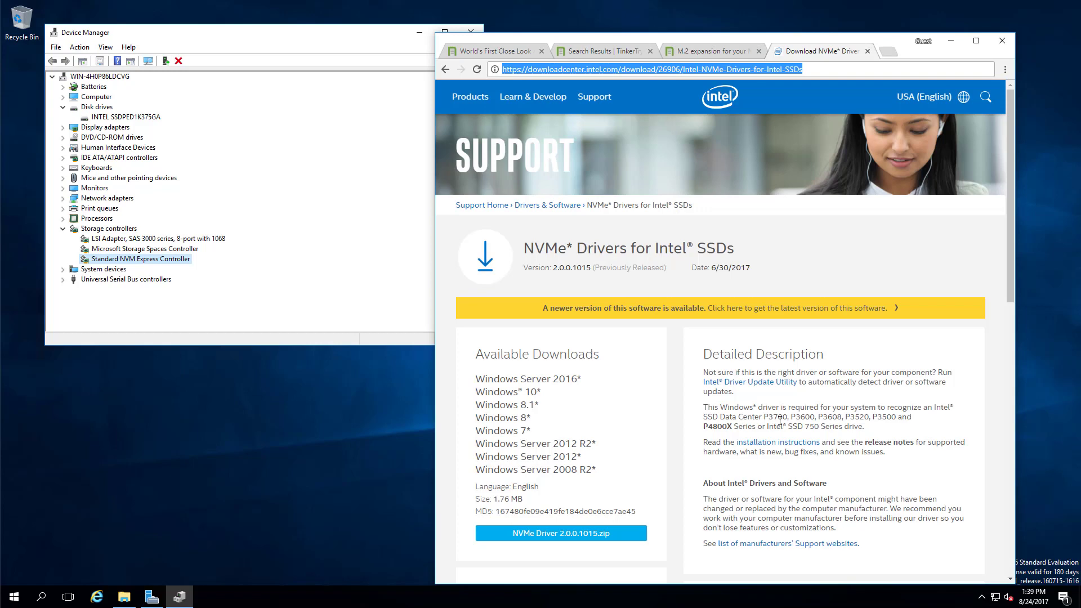
{"action": "left_click", "coordinate": [600, 310]}
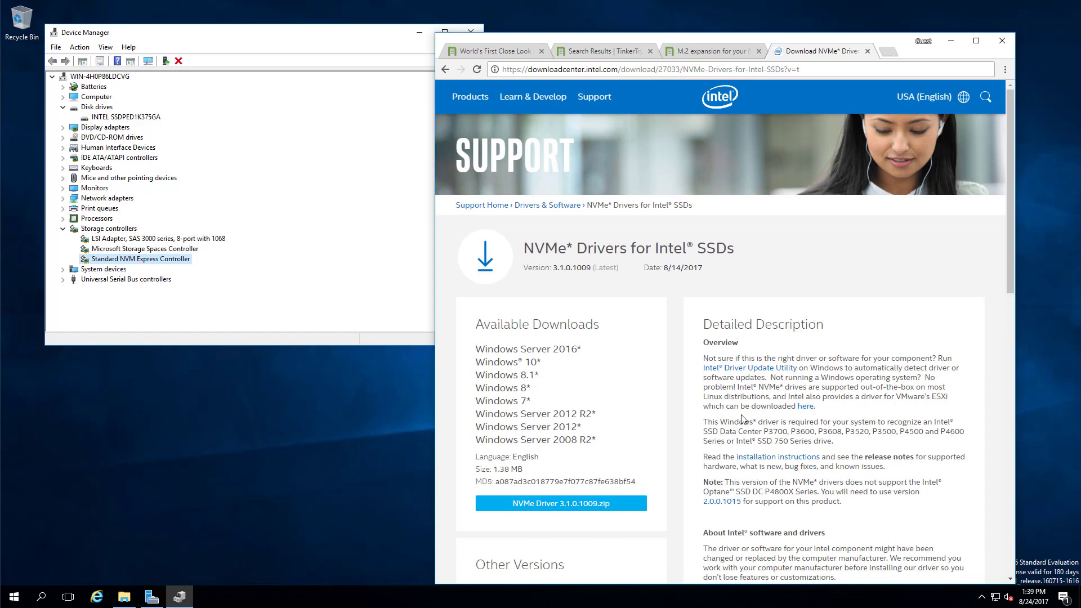
{"action": "key", "text": "ctrl+f"}
{"action": "type", "text": "4800x"}
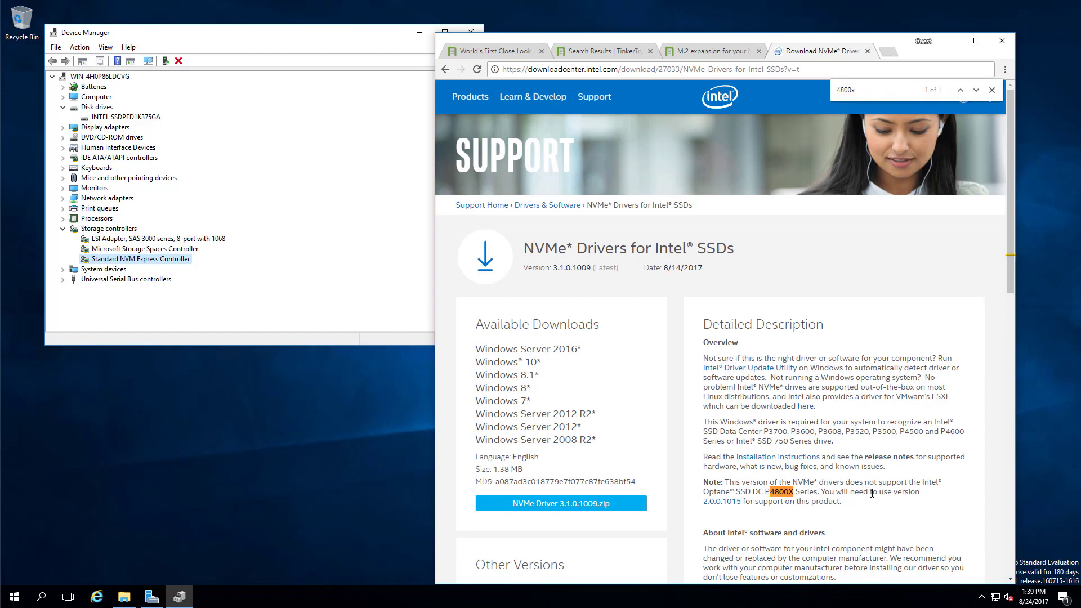
{"action": "left_click", "coordinate": [724, 501]}
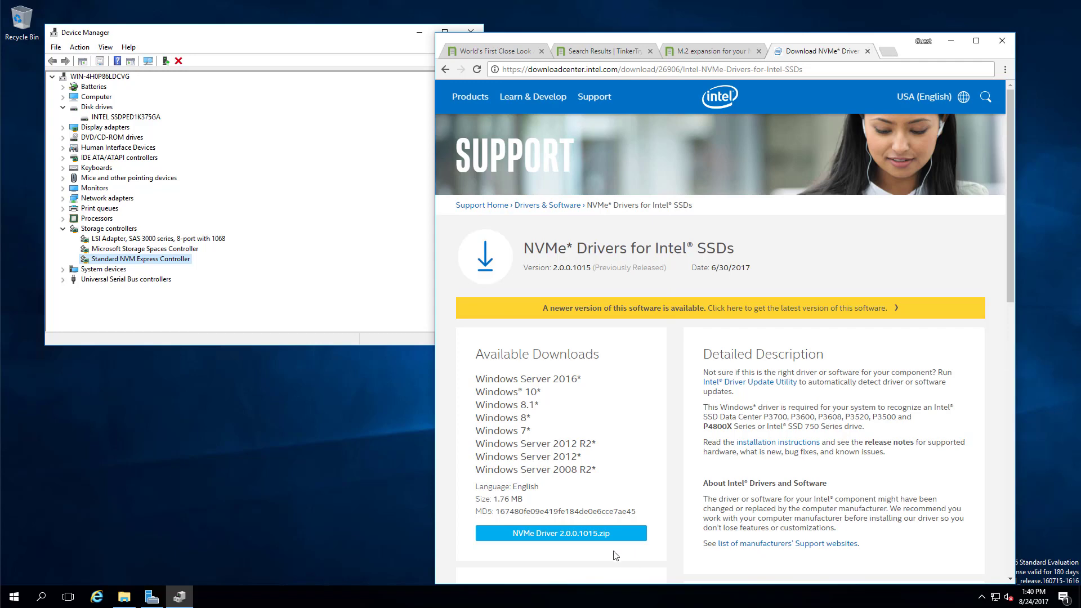
Download the NVMe Driver 2.0.0.1015 zip, accepting the license, and show it in its folder.
{"action": "left_click", "coordinate": [589, 535]}
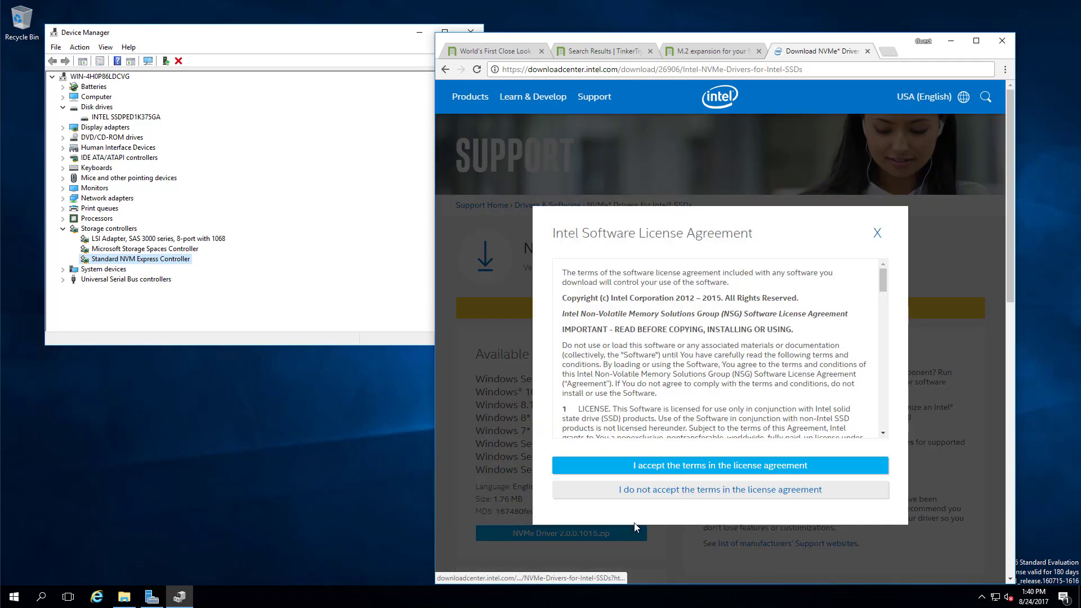
{"action": "left_click", "coordinate": [684, 471]}
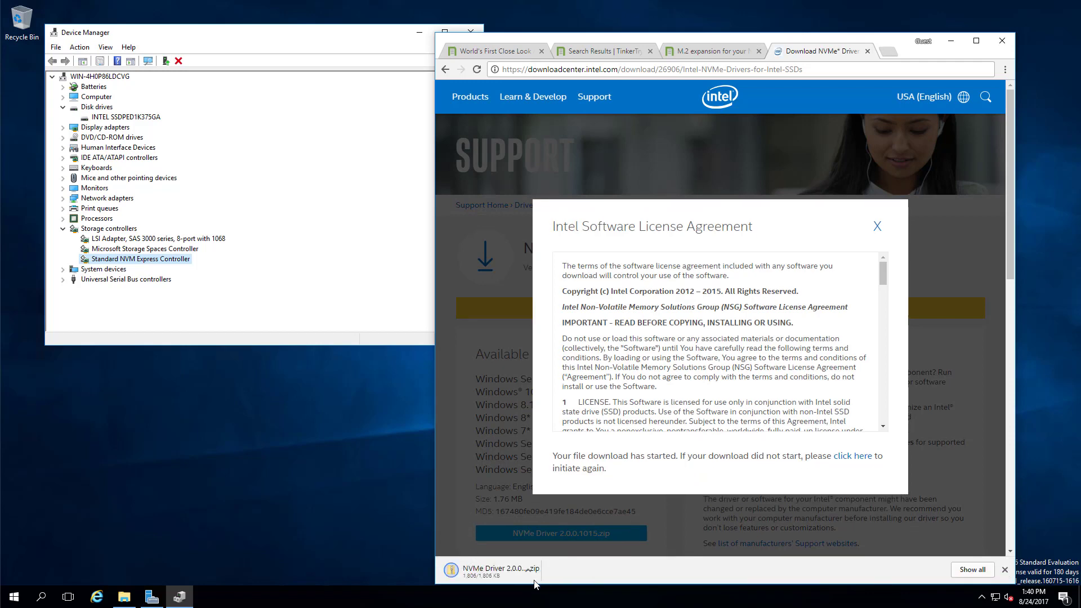
{"action": "left_click", "coordinate": [552, 570]}
{"action": "left_click", "coordinate": [598, 593]}
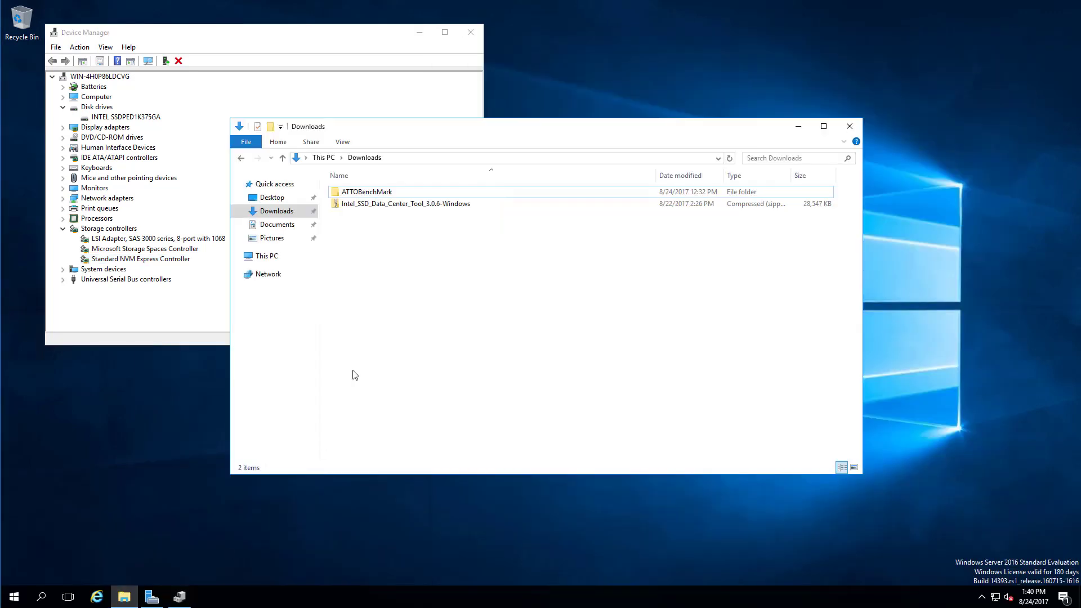
Paste the NVMe Driver 2.0.0.1015 zip into Downloads and rename it without the (1) suffix.
{"action": "right_click", "coordinate": [380, 313]}
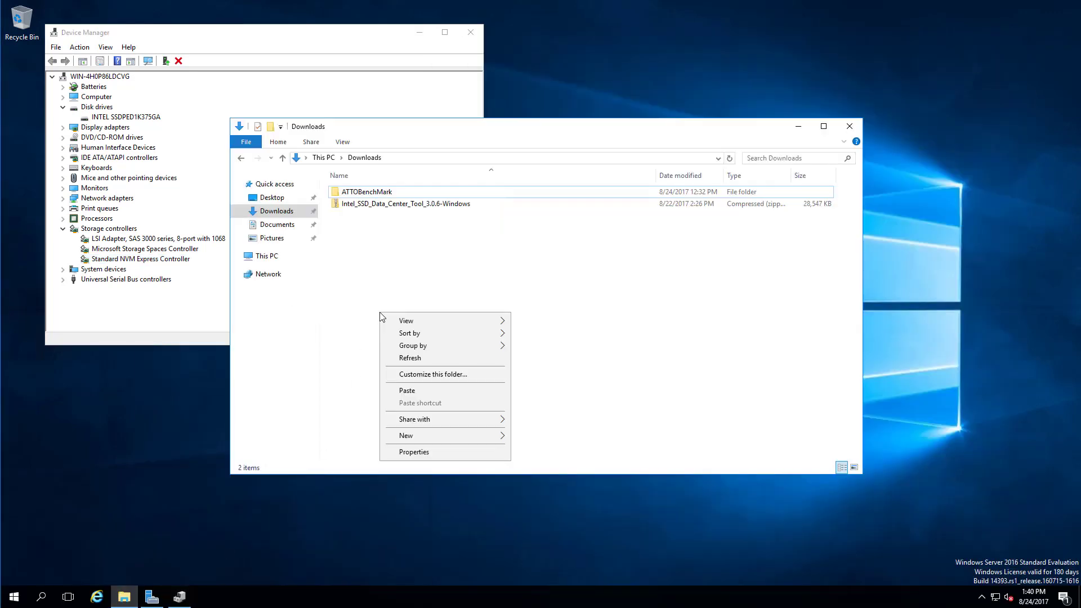
{"action": "left_click", "coordinate": [412, 396]}
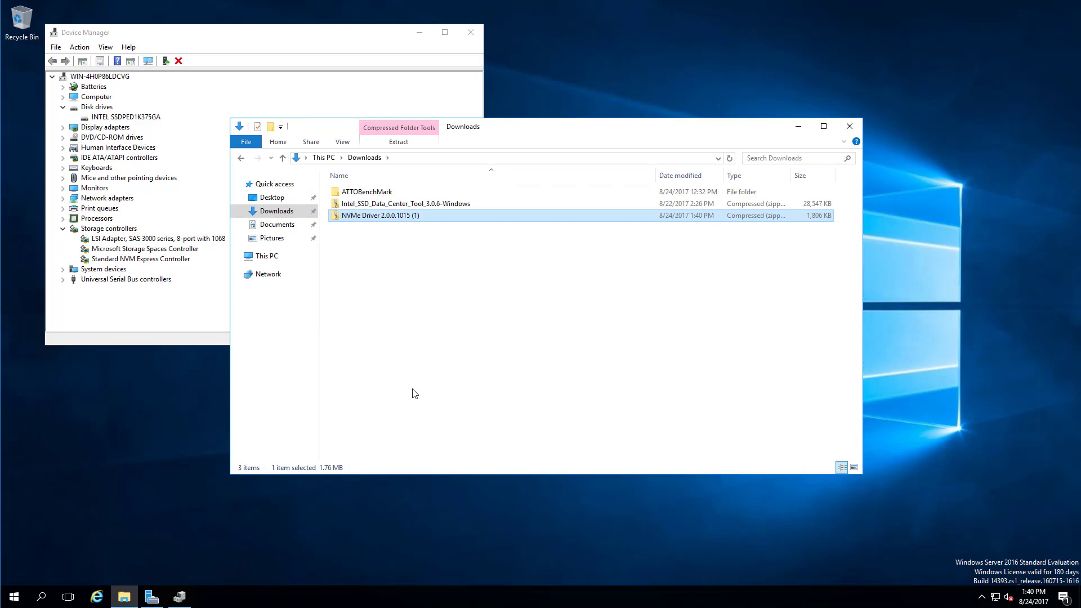
{"action": "left_click", "coordinate": [427, 216]}
{"action": "left_click", "coordinate": [427, 215]}
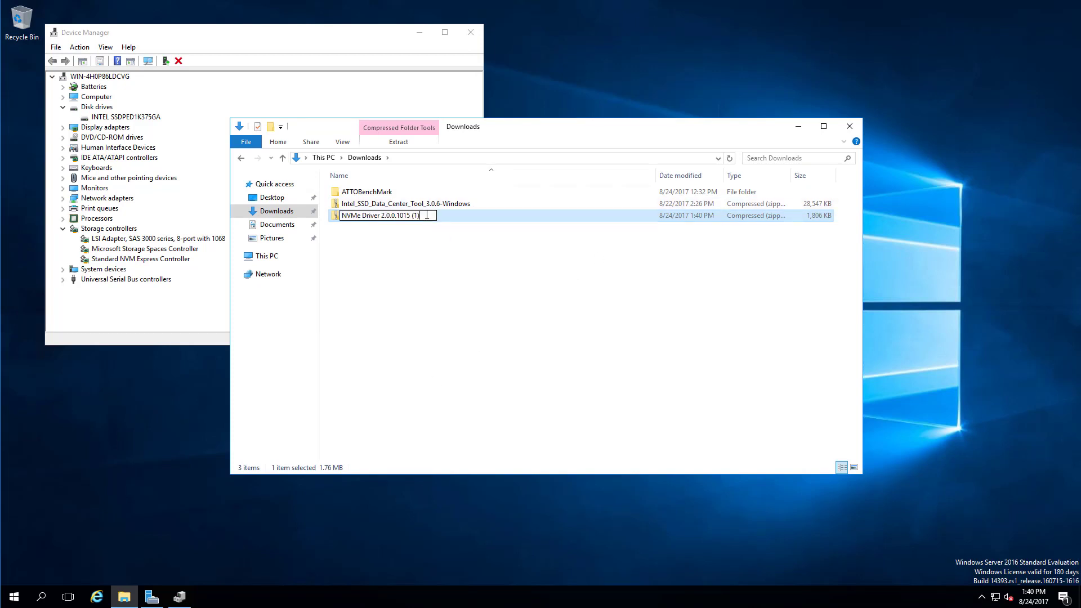
{"action": "key", "text": "BackSpace"}
{"action": "key", "text": "BackSpace"}
{"action": "key", "text": "BackSpace"}
{"action": "key", "text": "Return"}
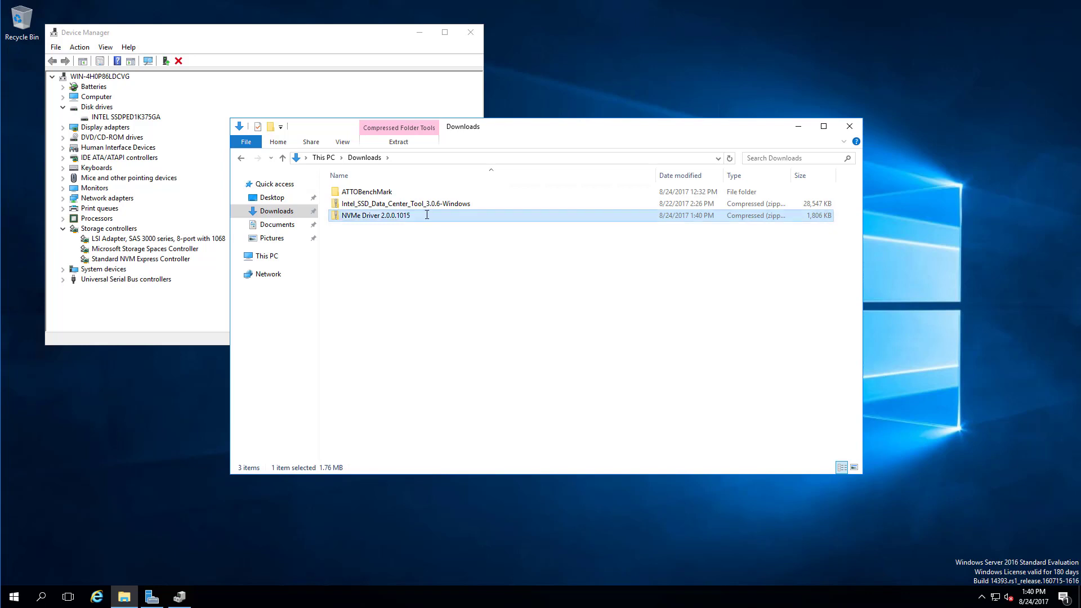
{"action": "double_click", "coordinate": [427, 216]}
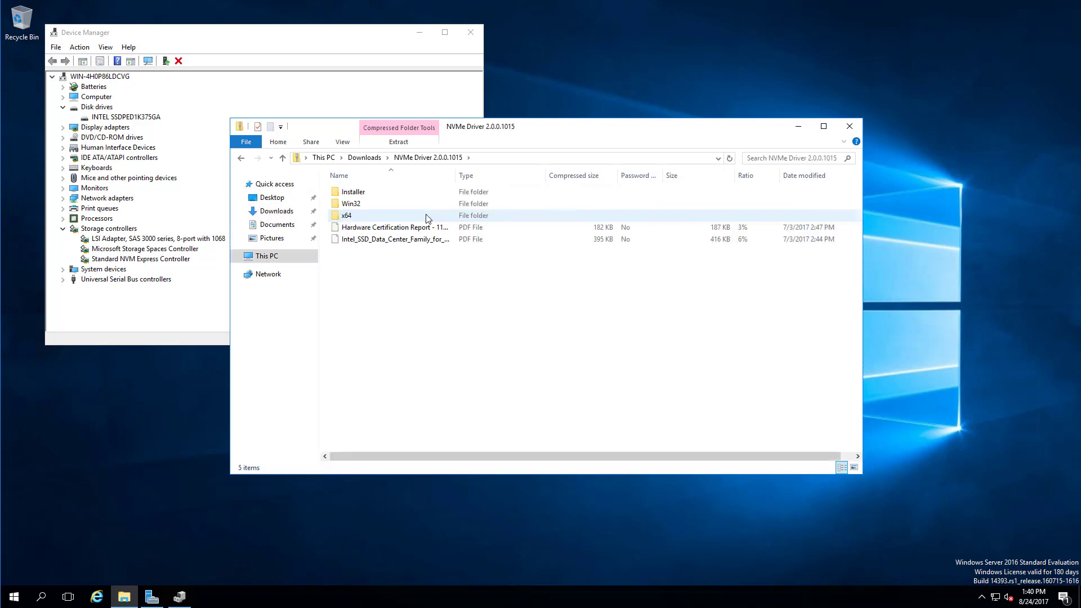
{"action": "key", "text": "BackSpace"}
Extract the driver zip into its own folder and open its Installer and Release folders.
{"action": "right_click", "coordinate": [443, 224]}
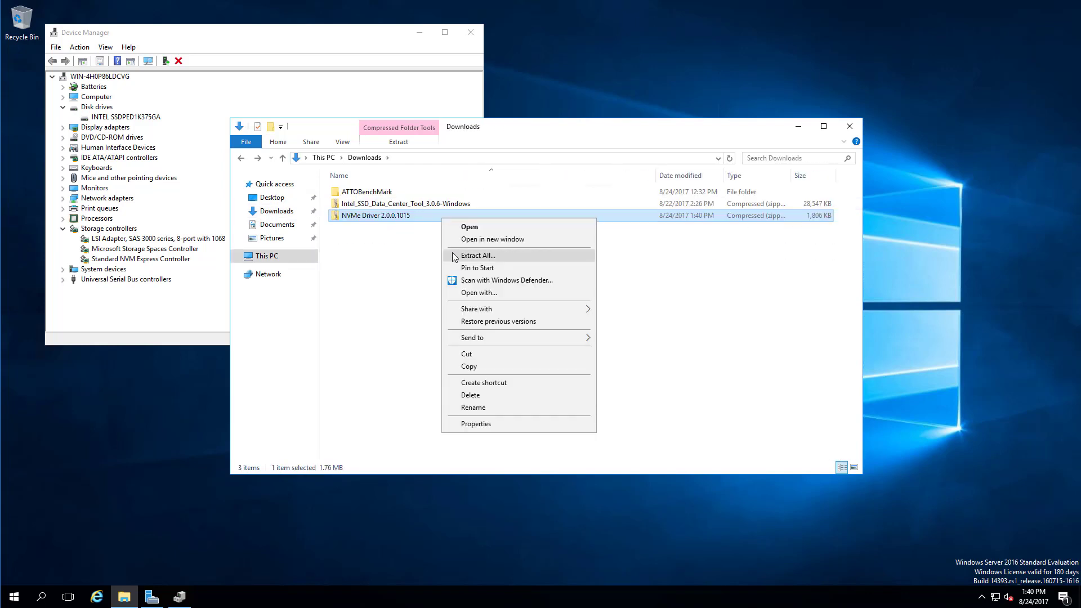
{"action": "left_click", "coordinate": [452, 251]}
{"action": "left_click", "coordinate": [634, 410]}
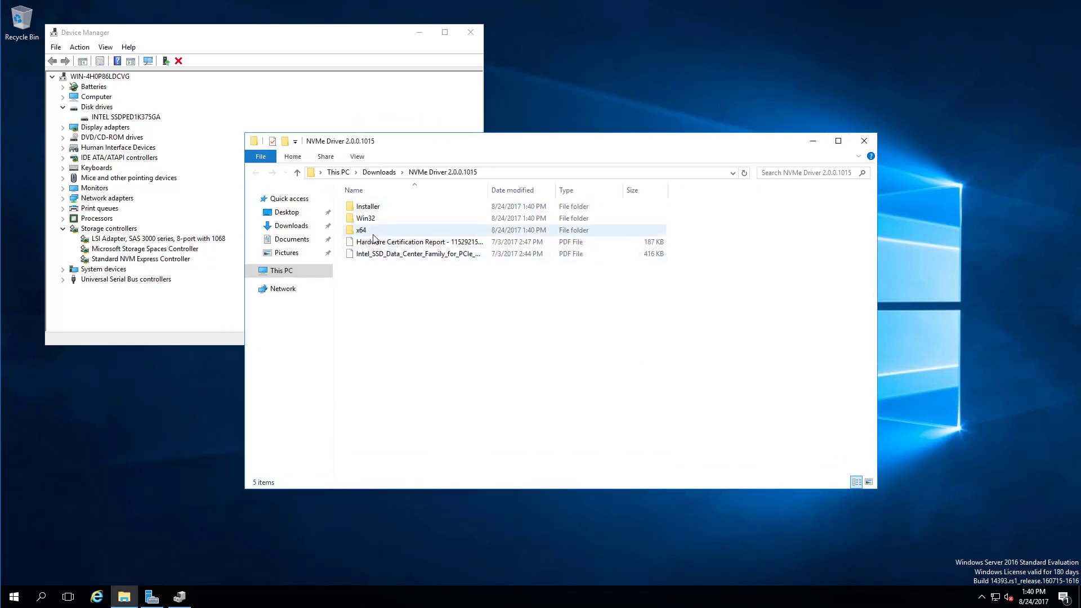
{"action": "double_click", "coordinate": [397, 208]}
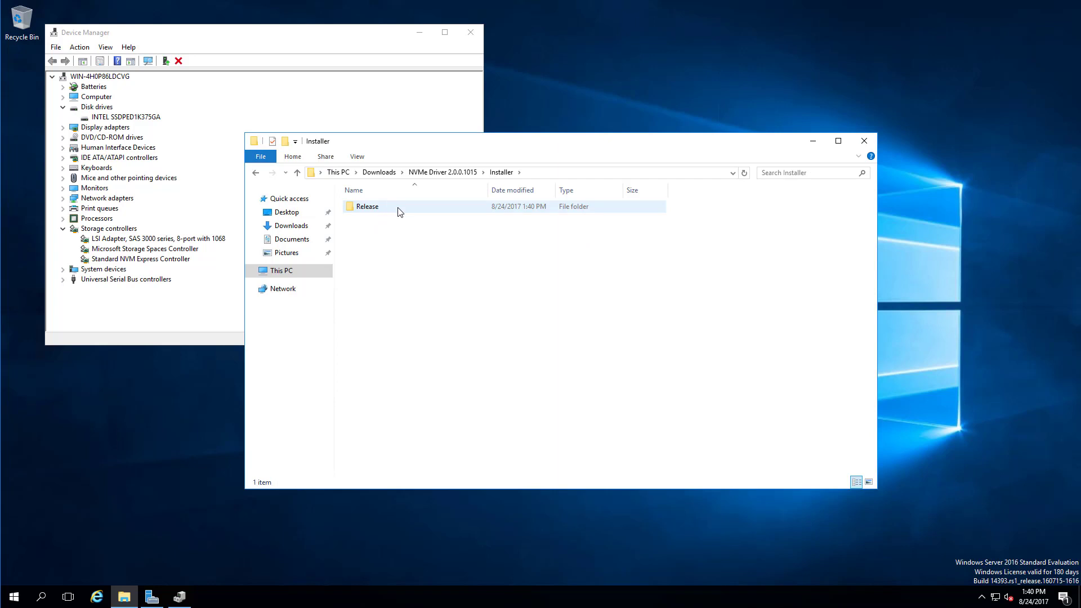
{"action": "double_click", "coordinate": [398, 209]}
Install the Intel NVMe driver for the INTEL SSDPED1K375GA disk and open the installer log folder.
{"action": "double_click", "coordinate": [404, 218]}
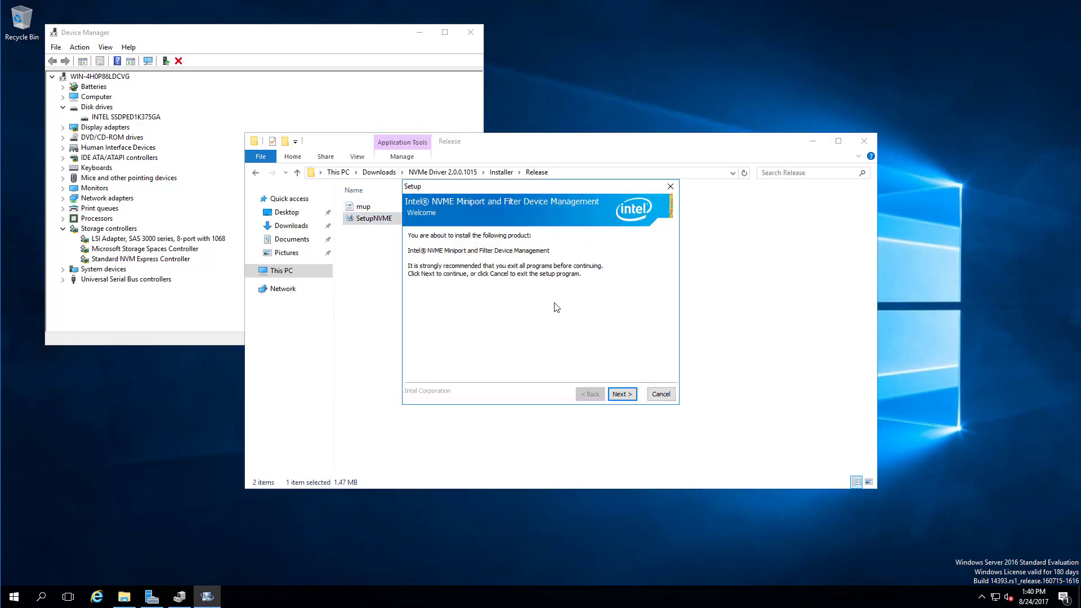
{"action": "left_click", "coordinate": [621, 394]}
{"action": "left_click", "coordinate": [483, 376]}
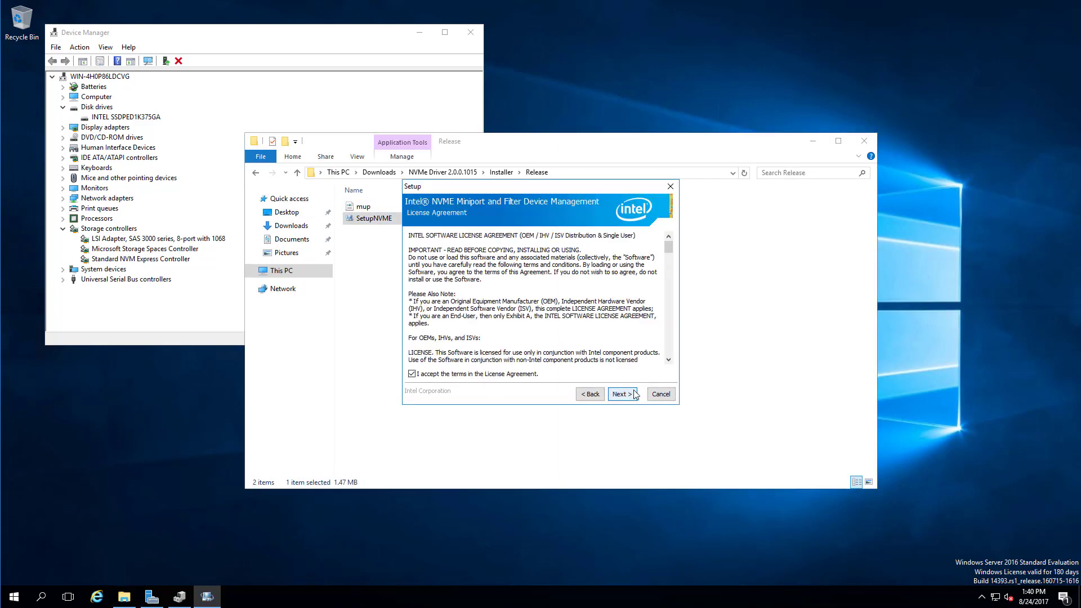
{"action": "left_click", "coordinate": [865, 141]}
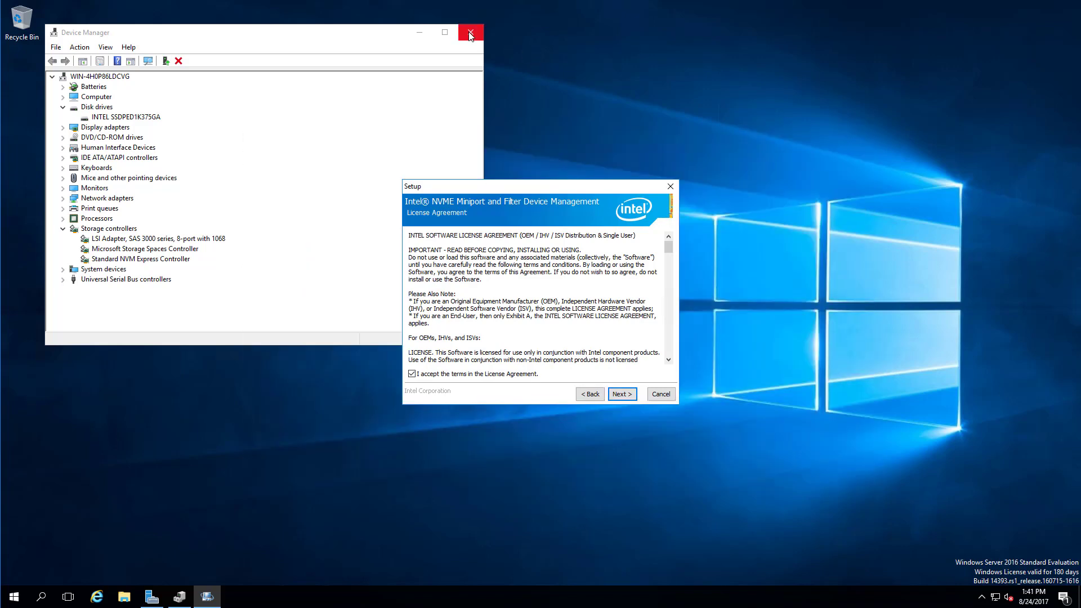
{"action": "left_click_drag", "start_coordinate": [484, 129], "coordinate": [283, 129]}
{"action": "left_click", "coordinate": [149, 117]}
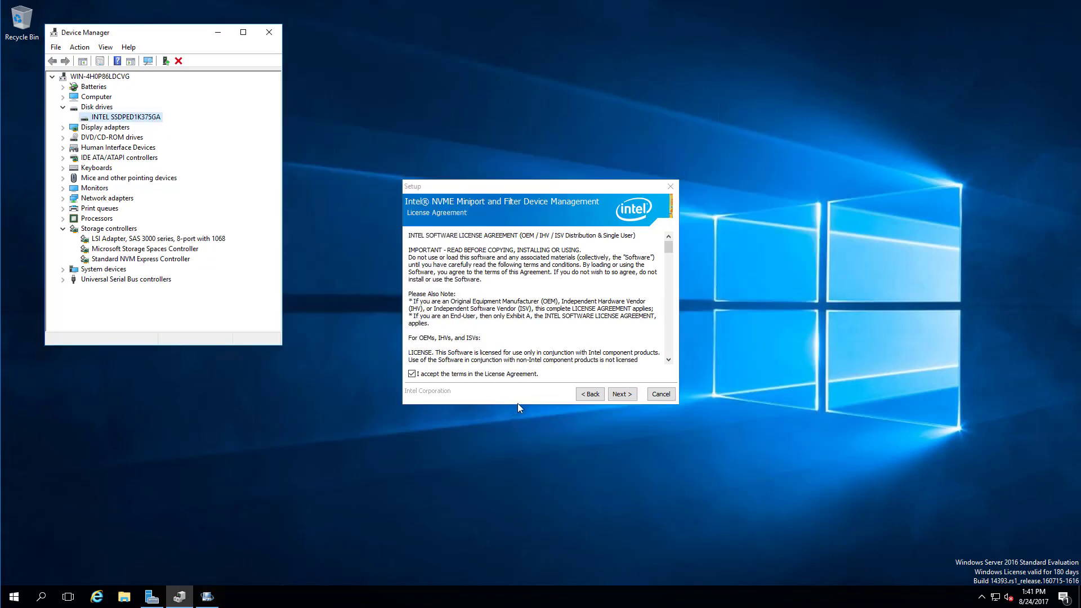
{"action": "left_click", "coordinate": [622, 397]}
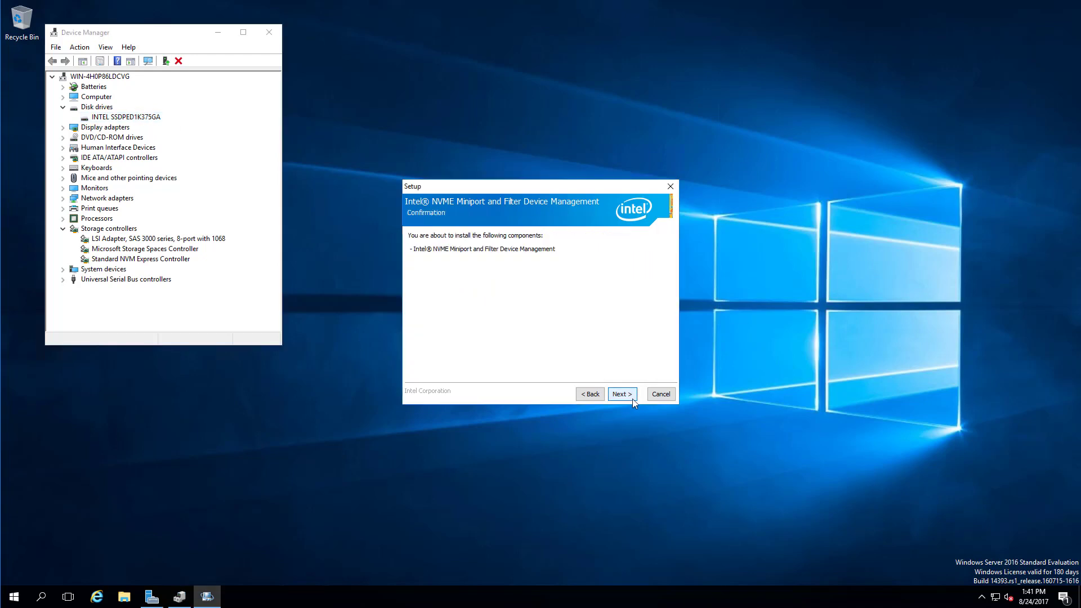
{"action": "left_click", "coordinate": [630, 396]}
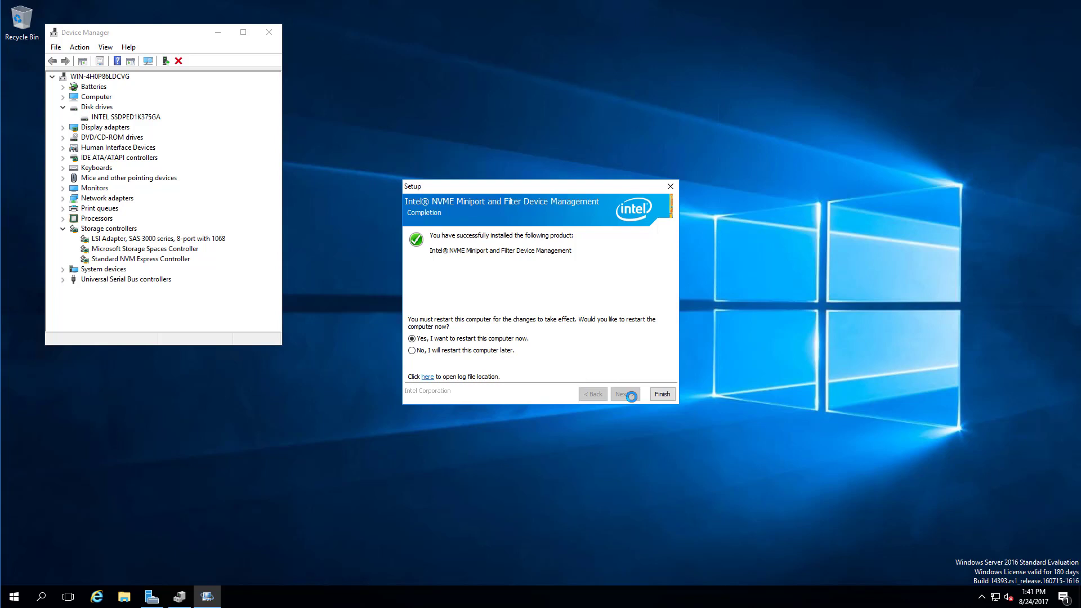
{"action": "left_click", "coordinate": [427, 378]}
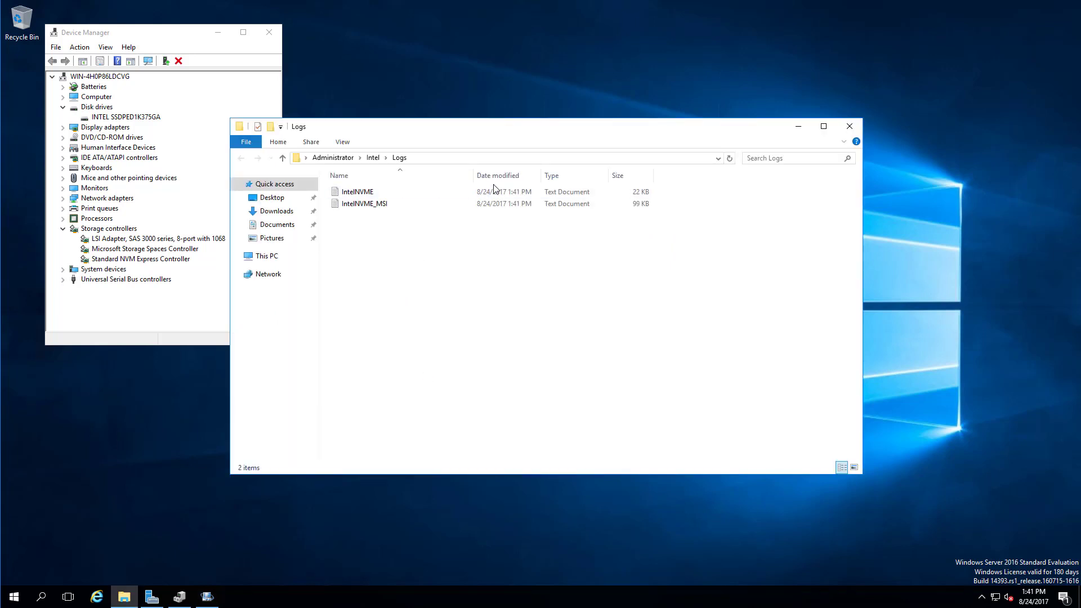
Turn on file name extensions in the Logs folder view.
{"action": "left_click", "coordinate": [357, 192]}
{"action": "left_click", "coordinate": [341, 142]}
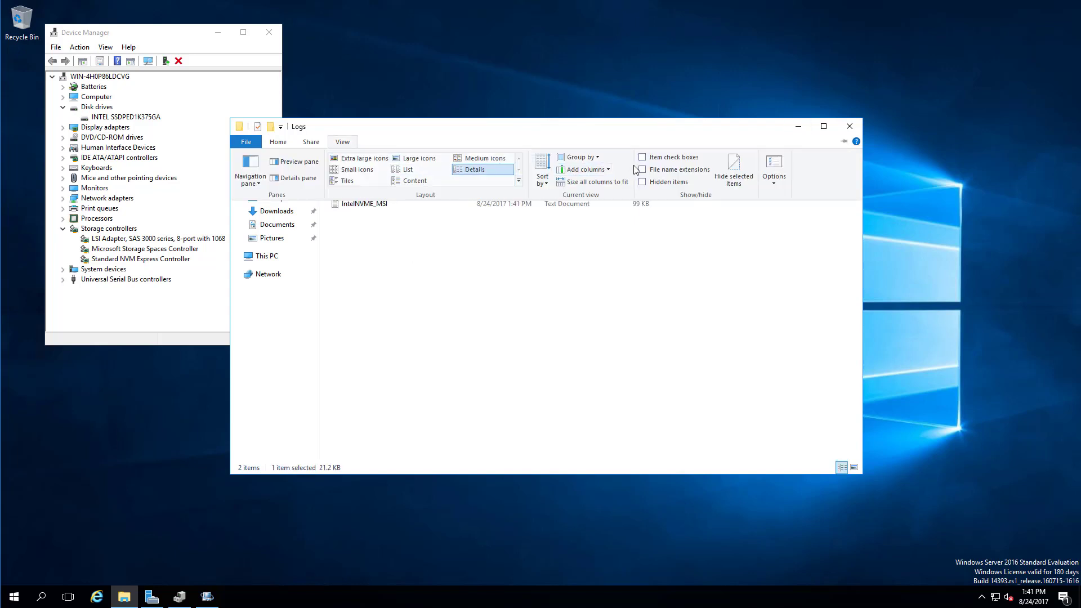
{"action": "left_click", "coordinate": [656, 169]}
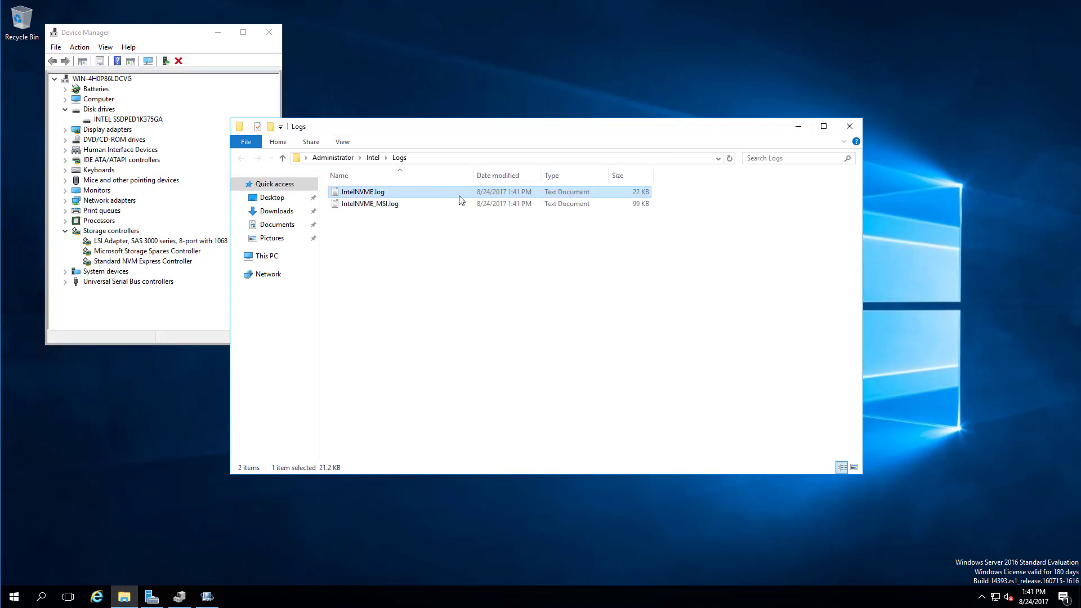
Read through IntelNVME.log in Notepad, then close Notepad and the Logs folder.
{"action": "double_click", "coordinate": [460, 198]}
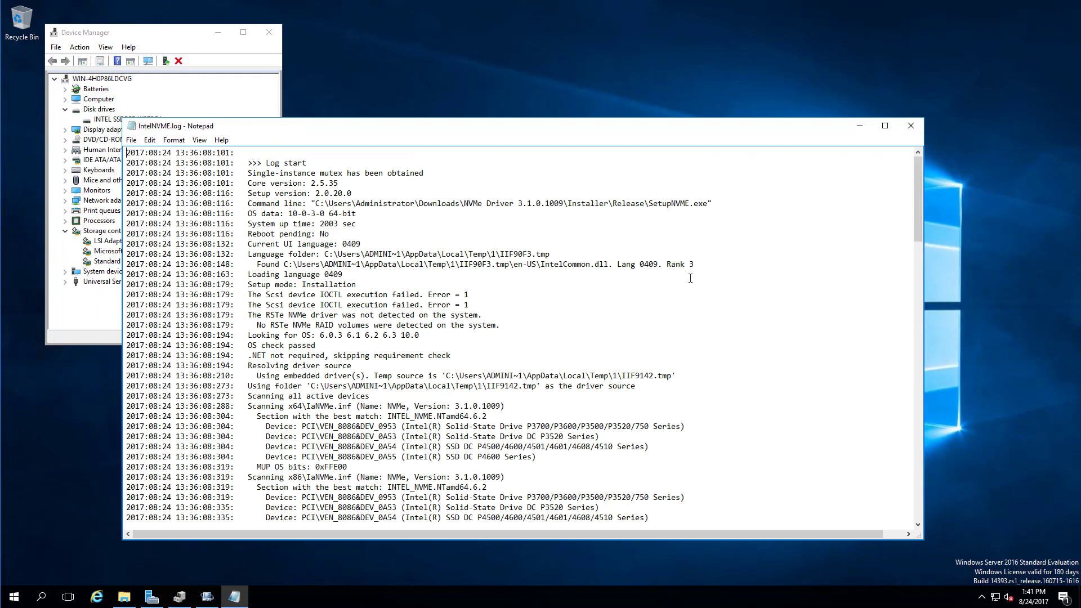
{"action": "left_click_drag", "start_coordinate": [918, 241], "coordinate": [918, 524]}
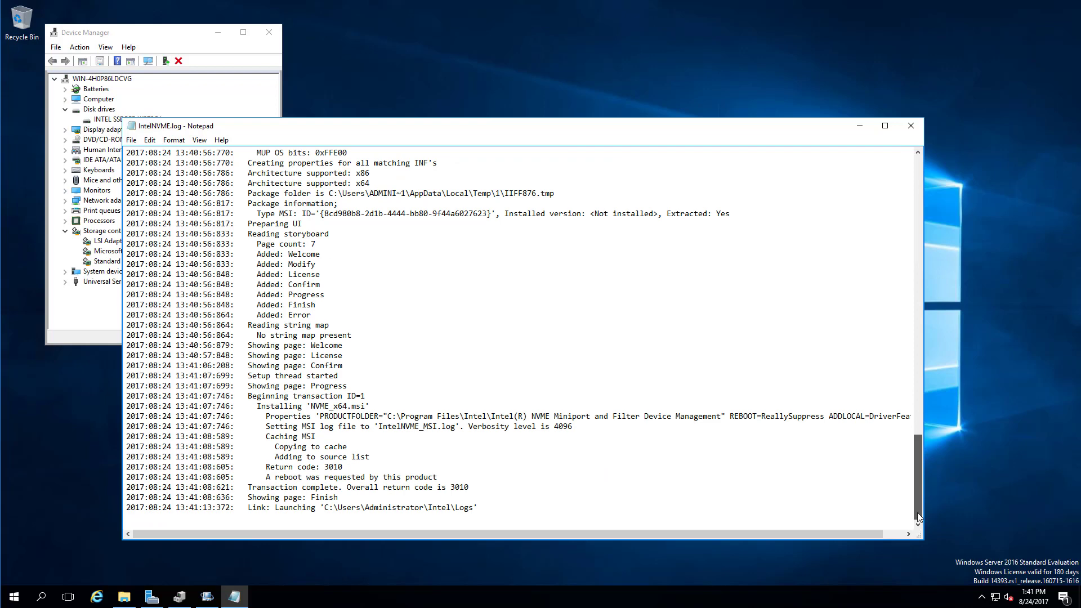
{"action": "left_click_drag", "start_coordinate": [918, 514], "coordinate": [921, 218]}
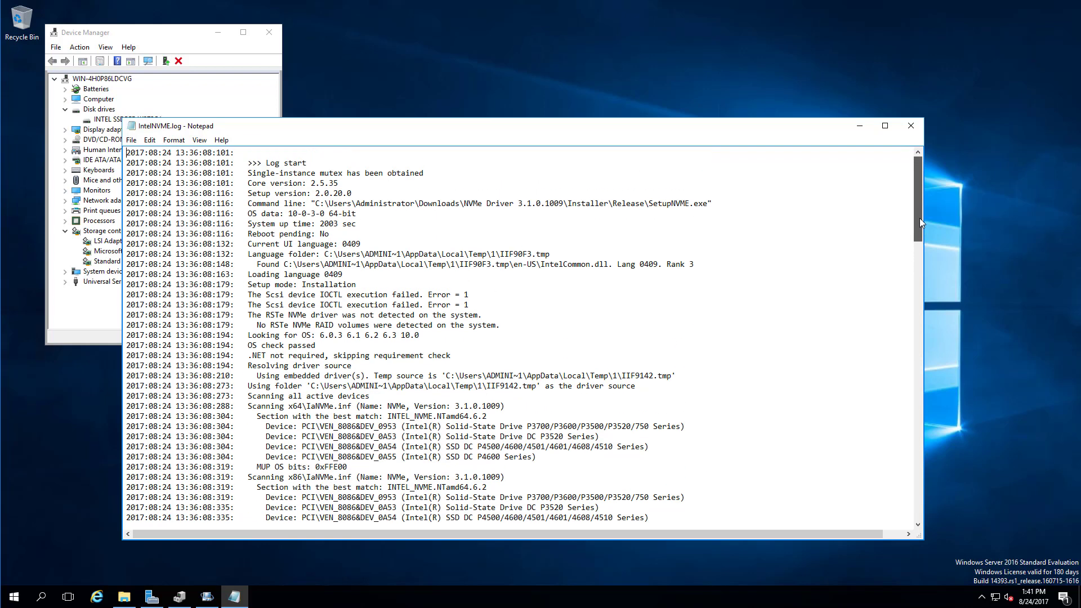
{"action": "left_click", "coordinate": [911, 128]}
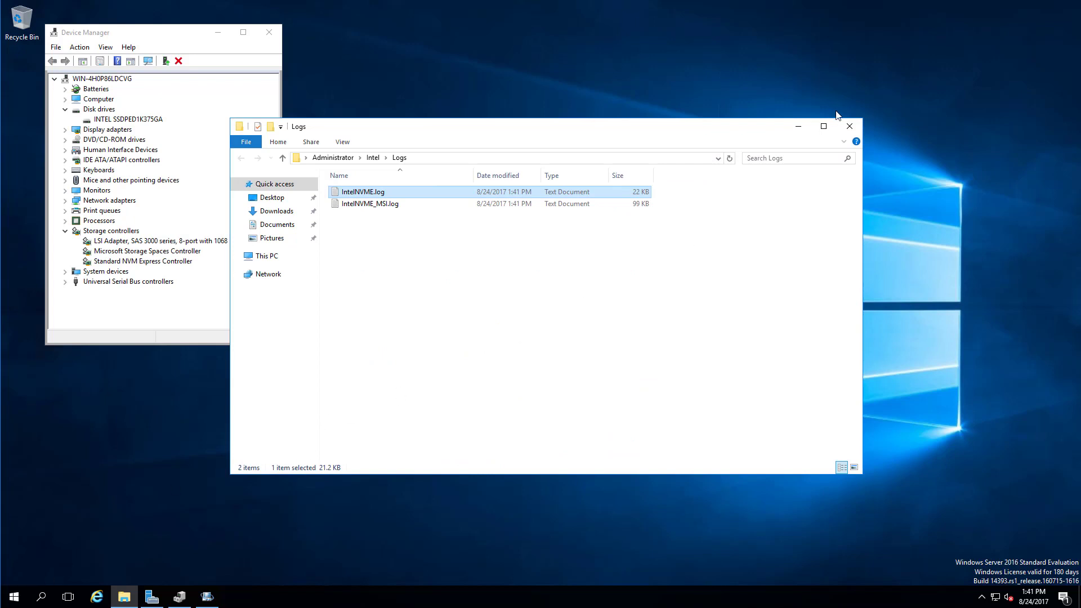
{"action": "left_click", "coordinate": [850, 127]}
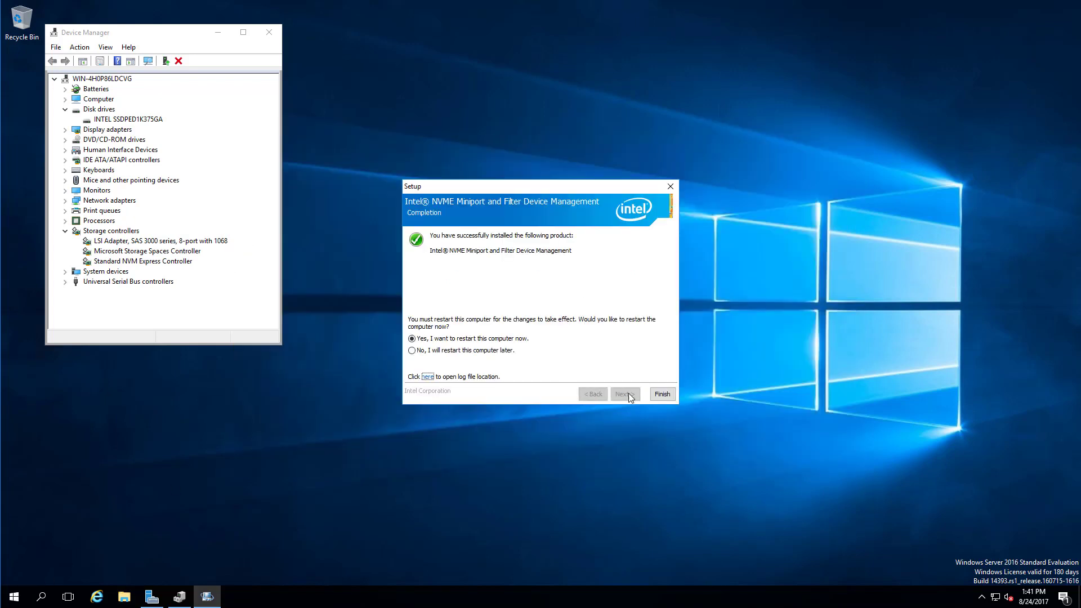
Finish setup to restart the server, close Server Manager, and open Device Manager from the Start menu.
{"action": "left_click", "coordinate": [663, 394]}
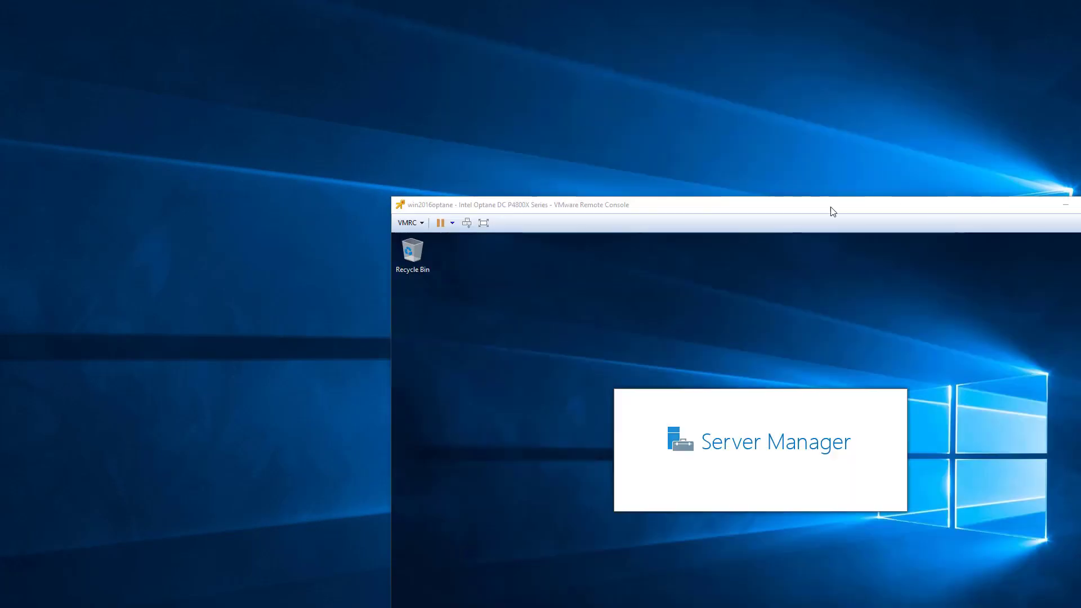
{"action": "left_click_drag", "start_coordinate": [833, 210], "coordinate": [562, 54]}
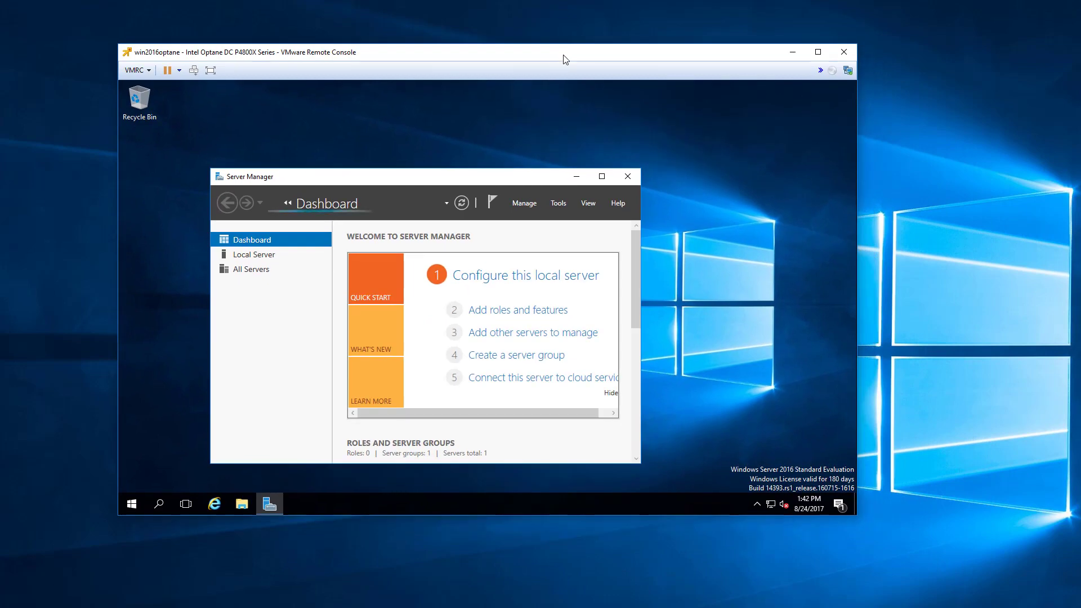
{"action": "left_click", "coordinate": [793, 54]}
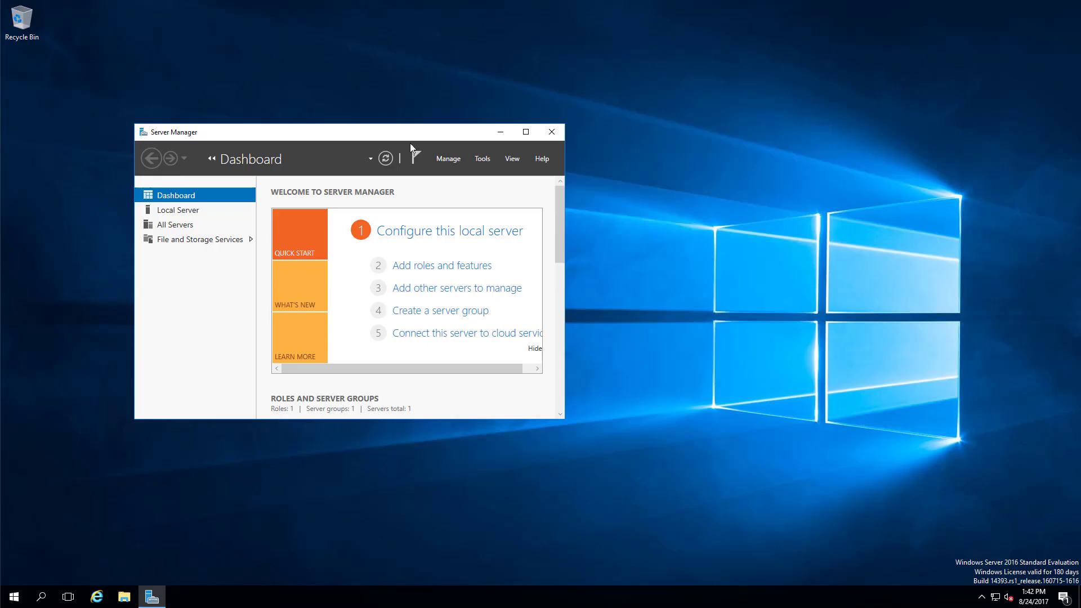
{"action": "left_click", "coordinate": [547, 135]}
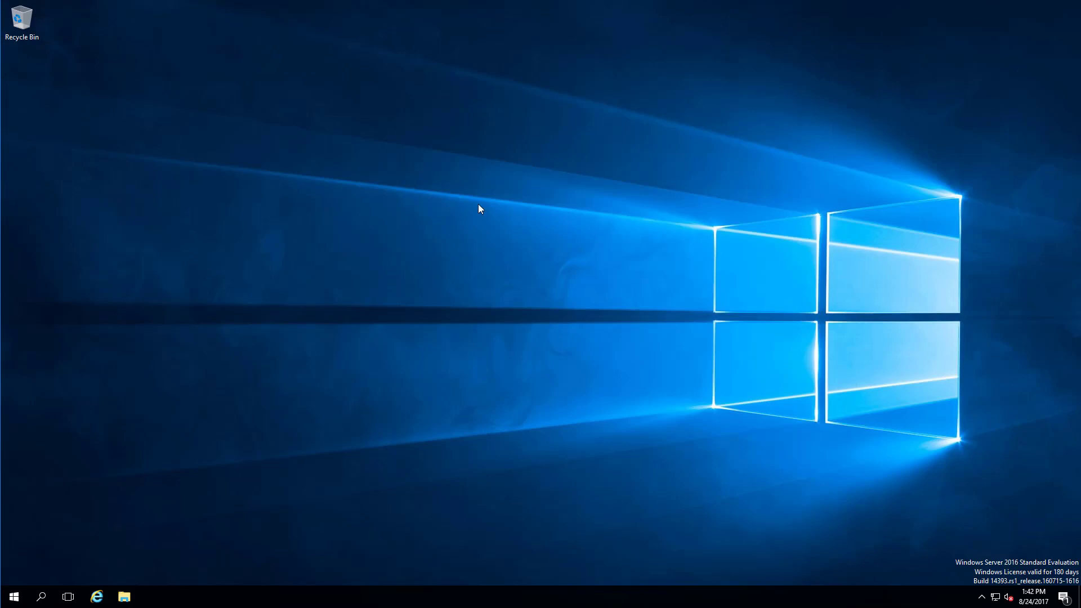
{"action": "right_click", "coordinate": [14, 597]}
{"action": "left_click", "coordinate": [65, 363]}
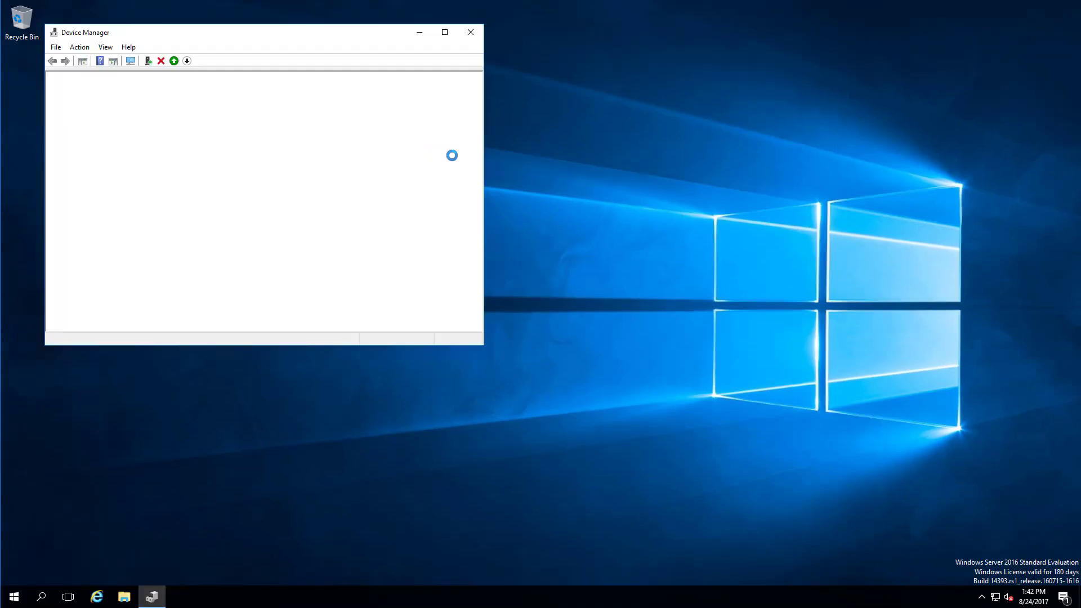
Check the driver details of the INTEL SSDPED1K375GA disk in its Properties.
{"action": "left_click", "coordinate": [63, 107]}
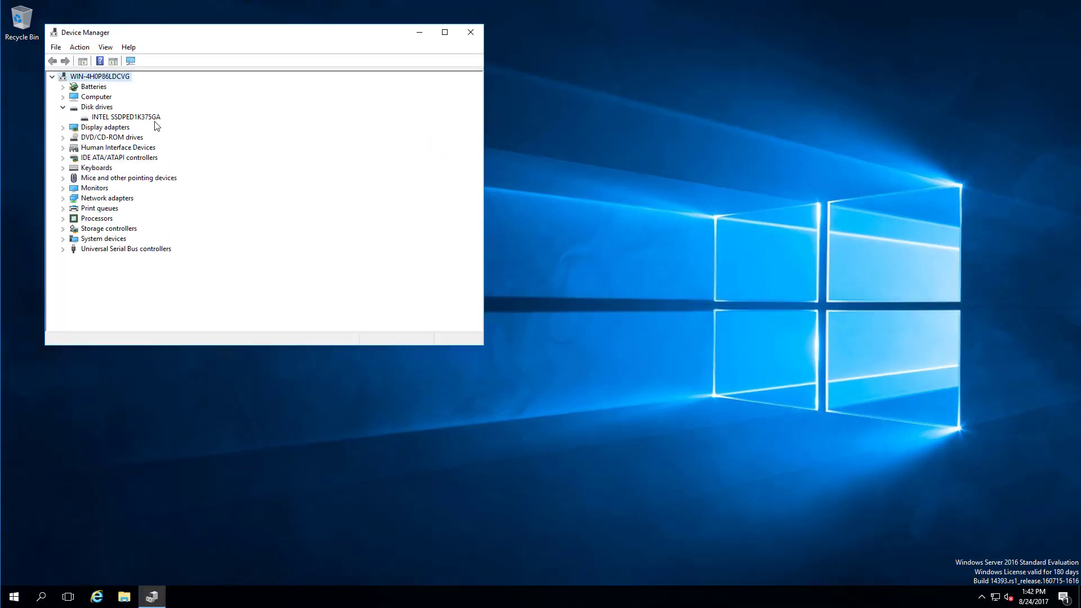
{"action": "right_click", "coordinate": [152, 117]}
{"action": "left_click", "coordinate": [184, 170]}
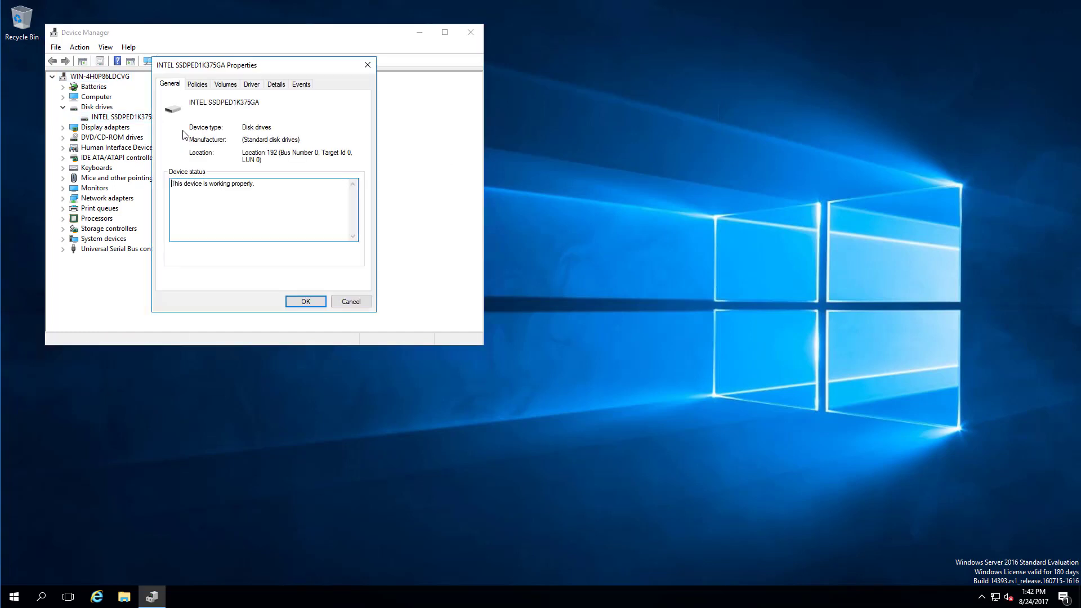
{"action": "left_click", "coordinate": [251, 85]}
{"action": "key", "text": "Escape"}
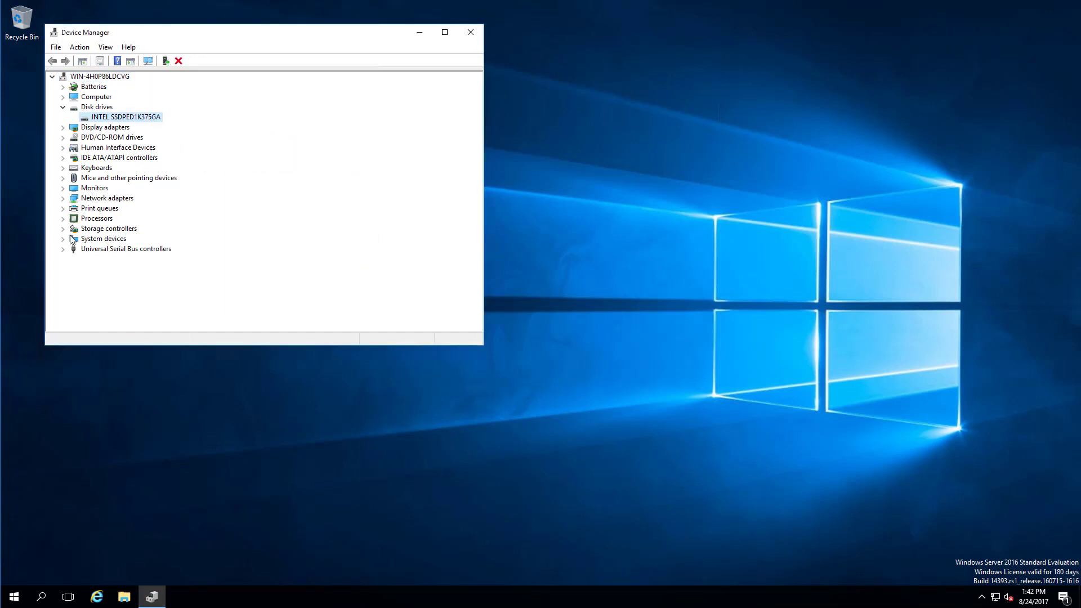
Confirm the Optane SSD controller's 2.0.0.1015 driver is already the best available, then close Device Manager.
{"action": "left_click", "coordinate": [63, 229]}
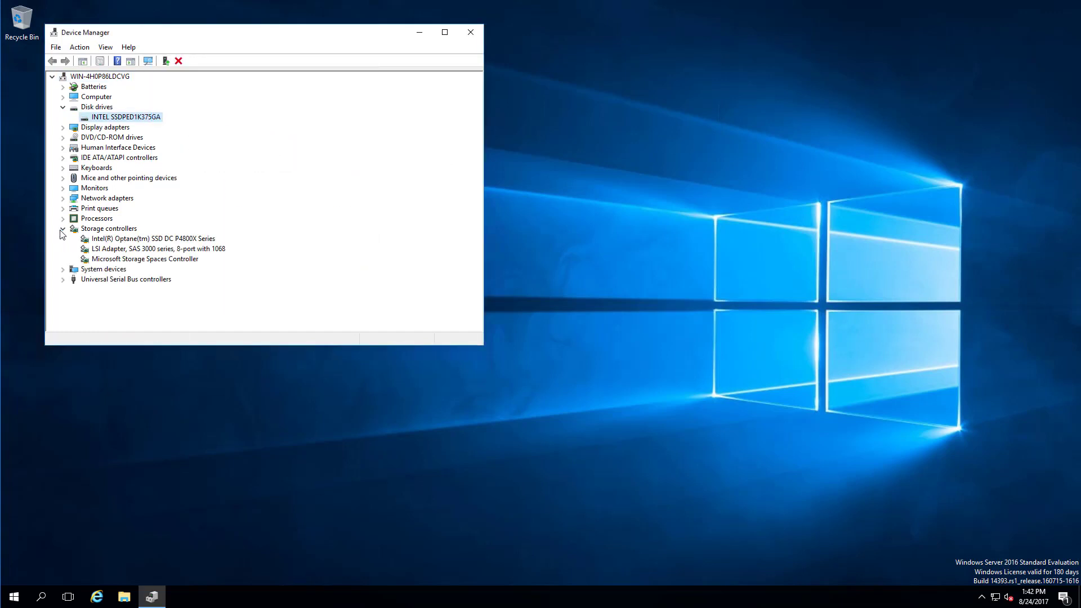
{"action": "right_click", "coordinate": [141, 242]}
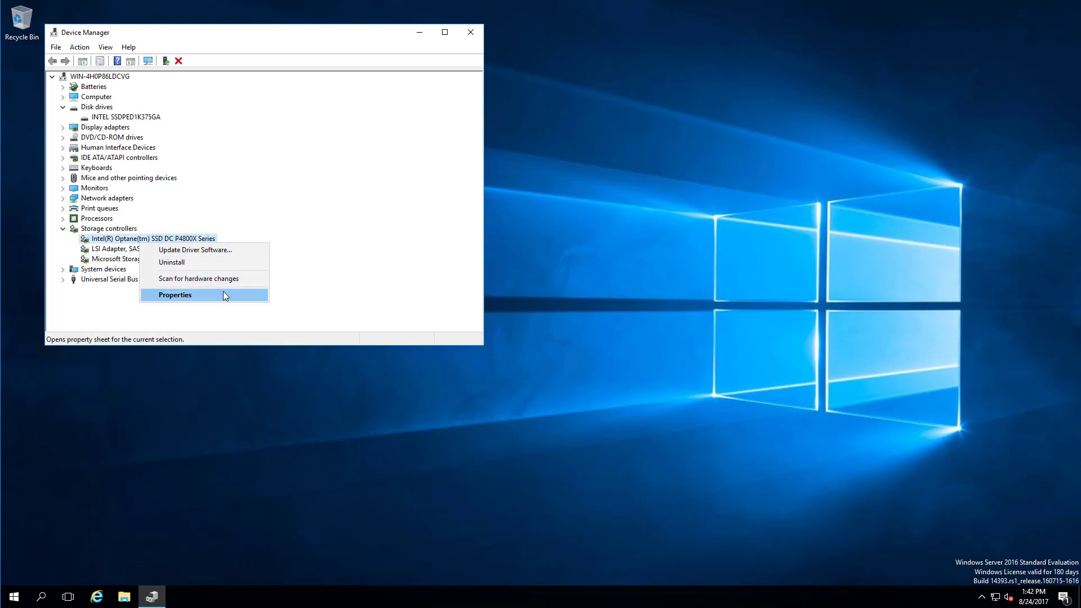
{"action": "left_click", "coordinate": [223, 292]}
{"action": "left_click", "coordinate": [196, 84]}
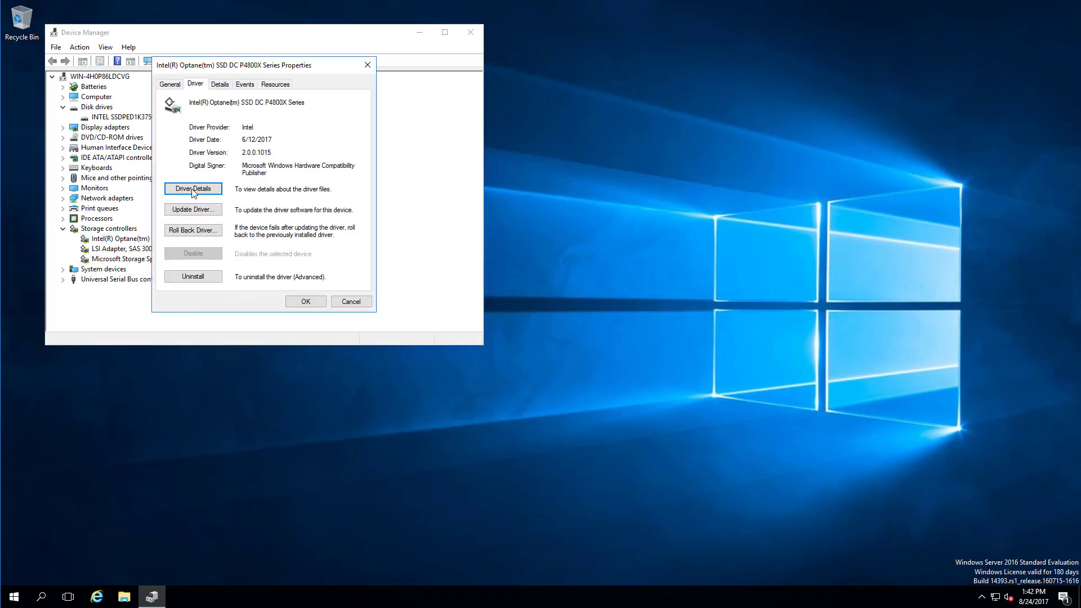
{"action": "left_click", "coordinate": [206, 217]}
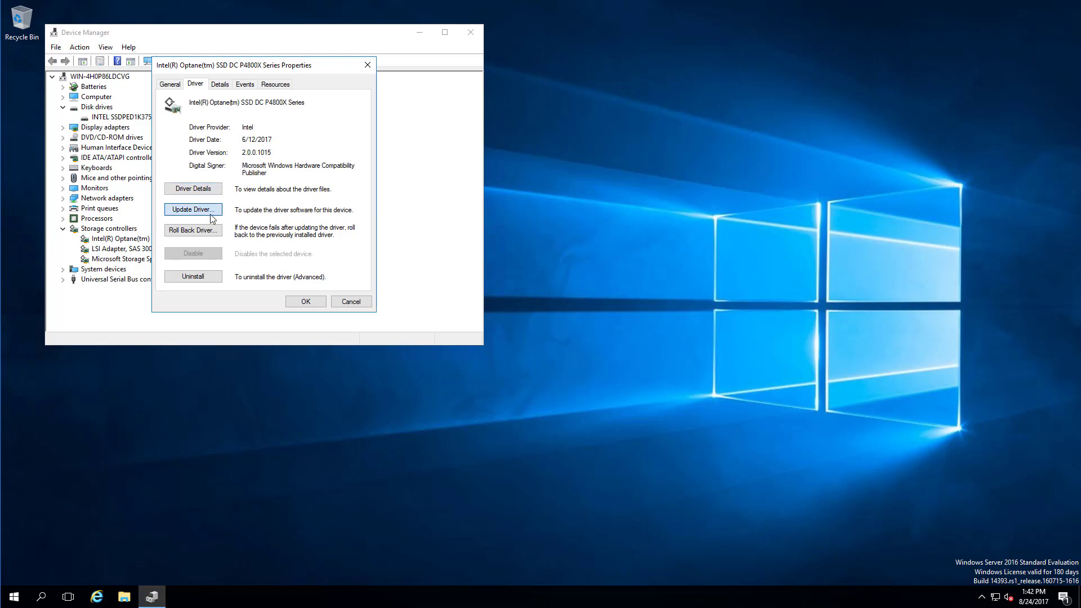
{"action": "left_click", "coordinate": [271, 178]}
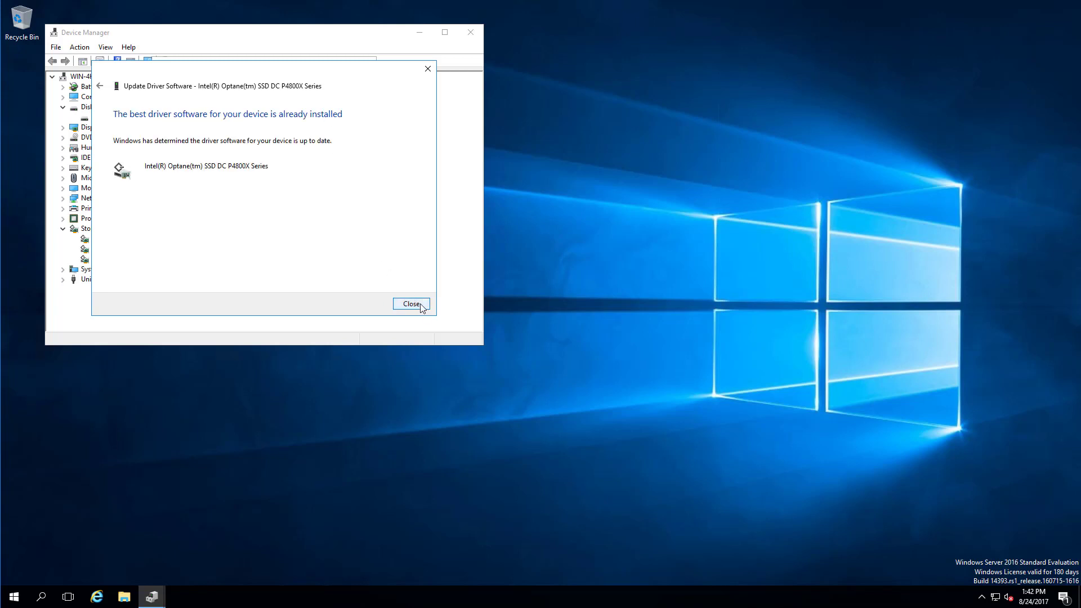
{"action": "left_click", "coordinate": [412, 304]}
{"action": "left_click_drag", "start_coordinate": [310, 72], "coordinate": [630, 227]}
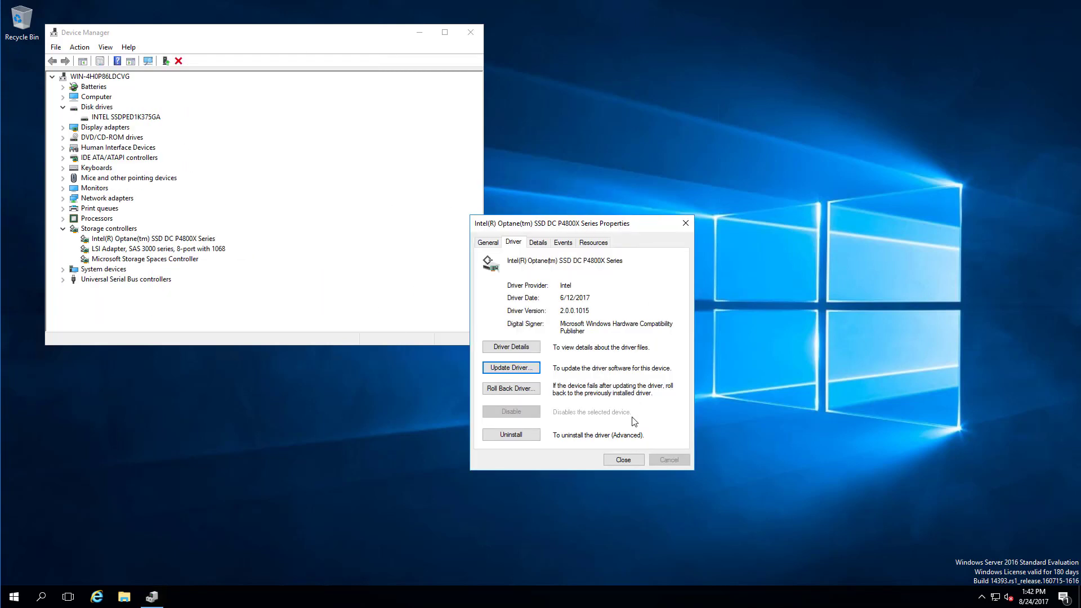
{"action": "left_click", "coordinate": [633, 457]}
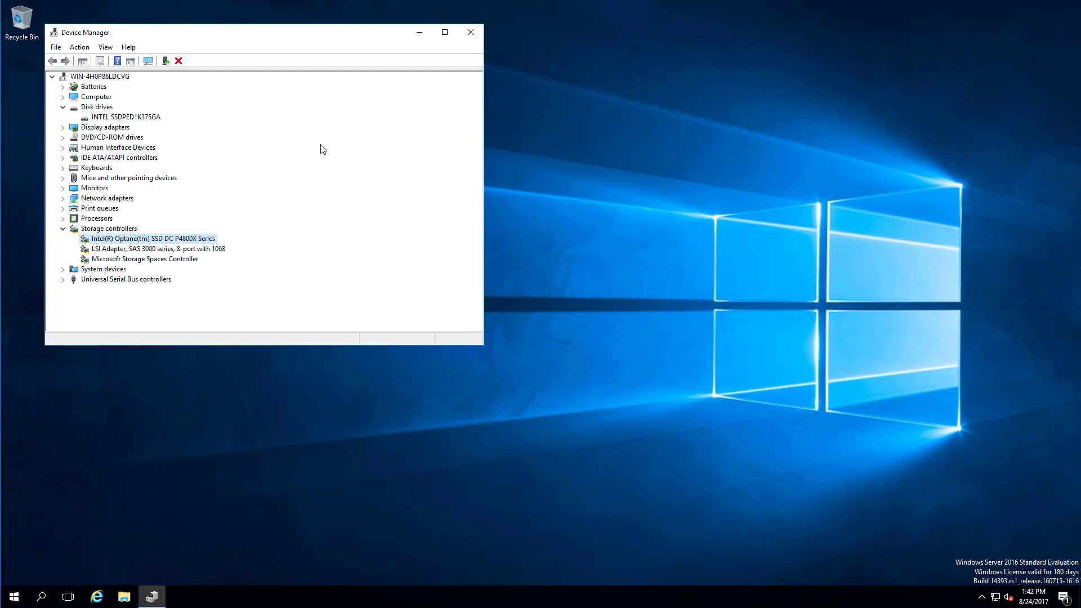
{"action": "left_click", "coordinate": [471, 32]}
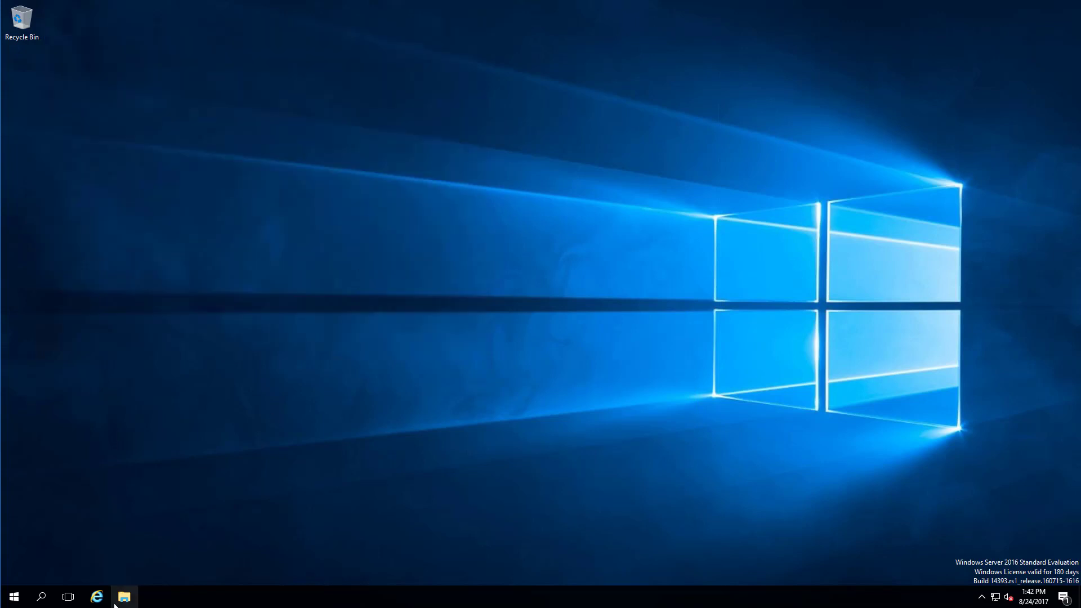
Start Extract All on Intel_SSD_Data_Center_Tool_3.0.6-Windows.zip in Downloads, then return to Chrome.
{"action": "key", "text": "super+e"}
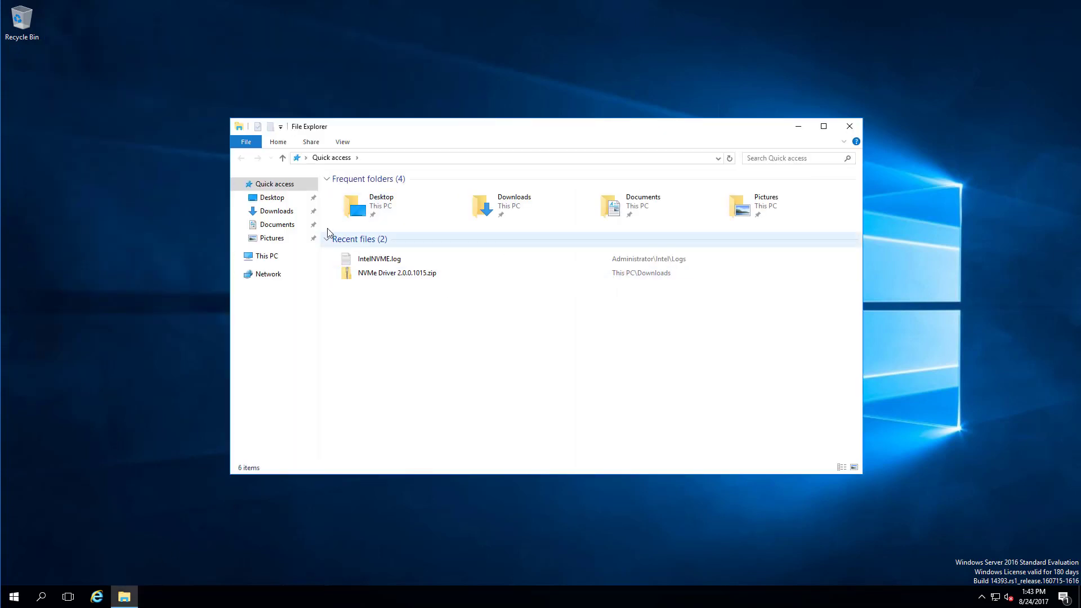
{"action": "left_click", "coordinate": [276, 211]}
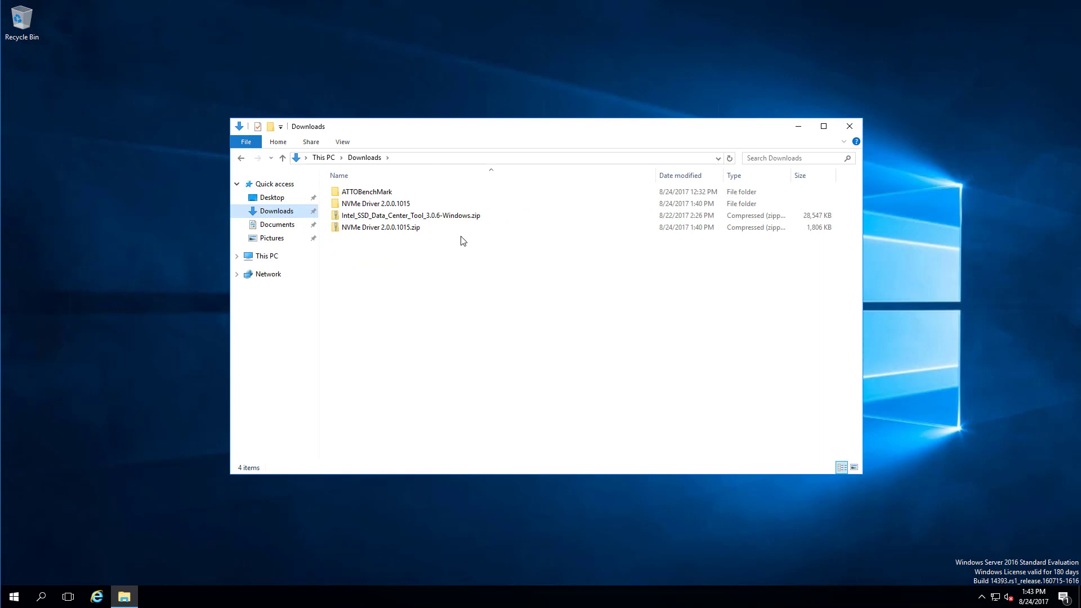
{"action": "left_click", "coordinate": [422, 219]}
{"action": "right_click", "coordinate": [421, 219]}
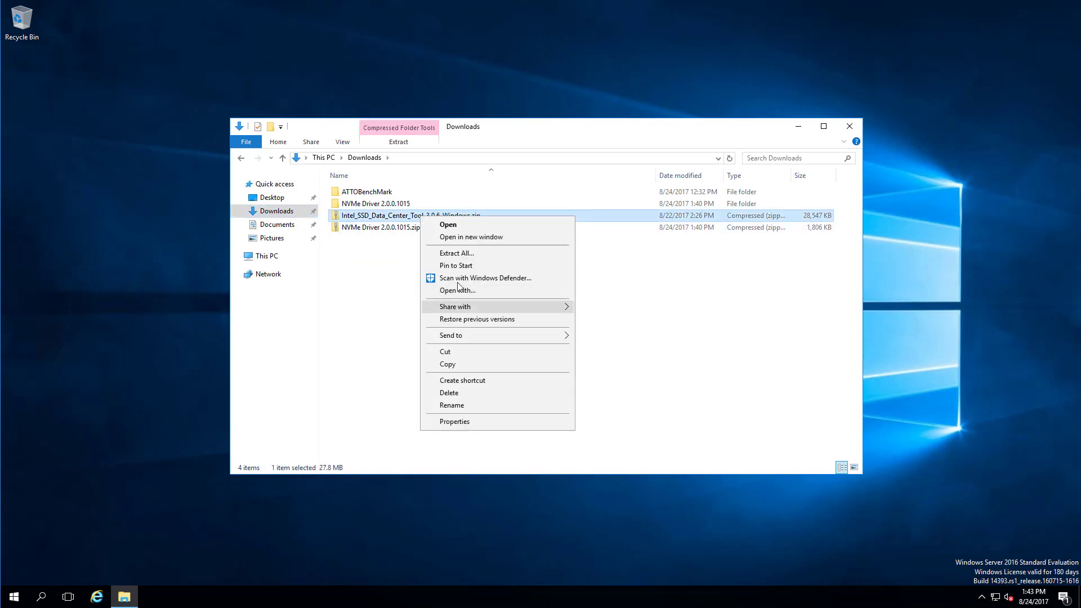
{"action": "left_click", "coordinate": [457, 253]}
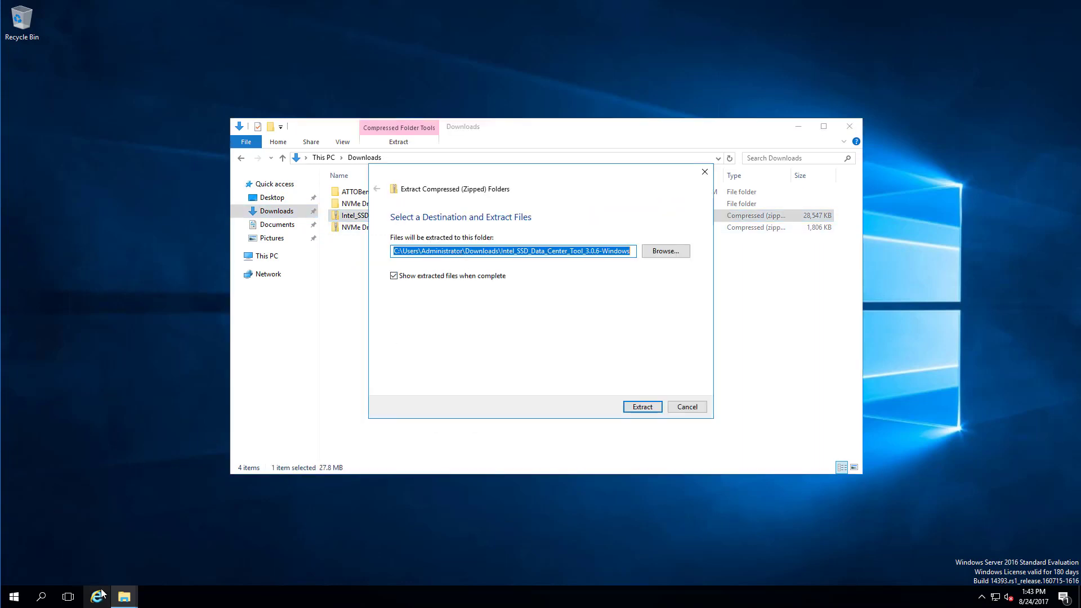
{"action": "mouse_move", "coordinate": [124, 597]}
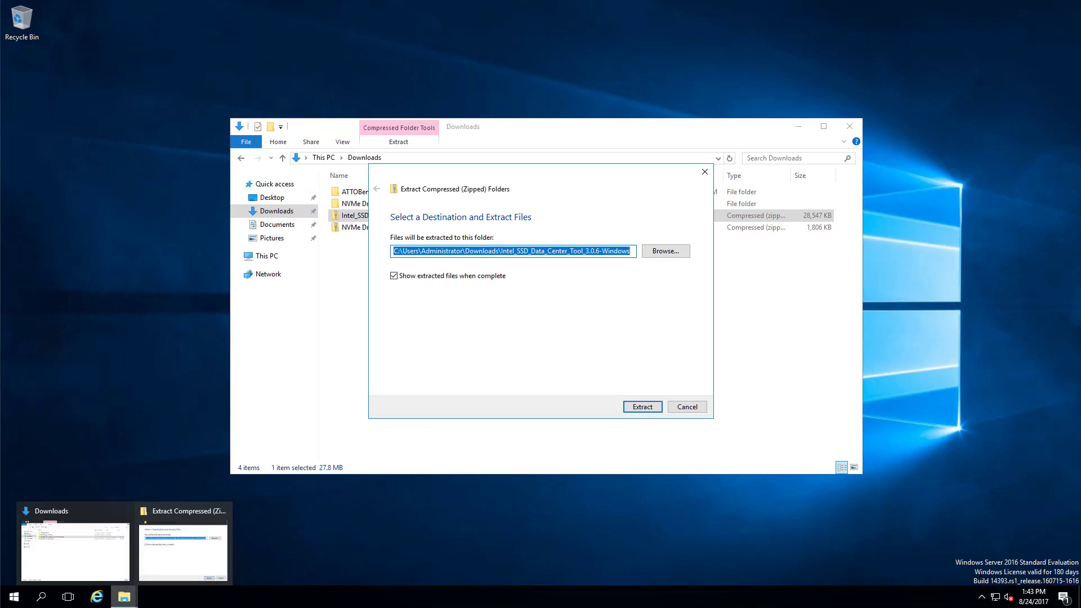
{"action": "key", "text": "alt+Tab"}
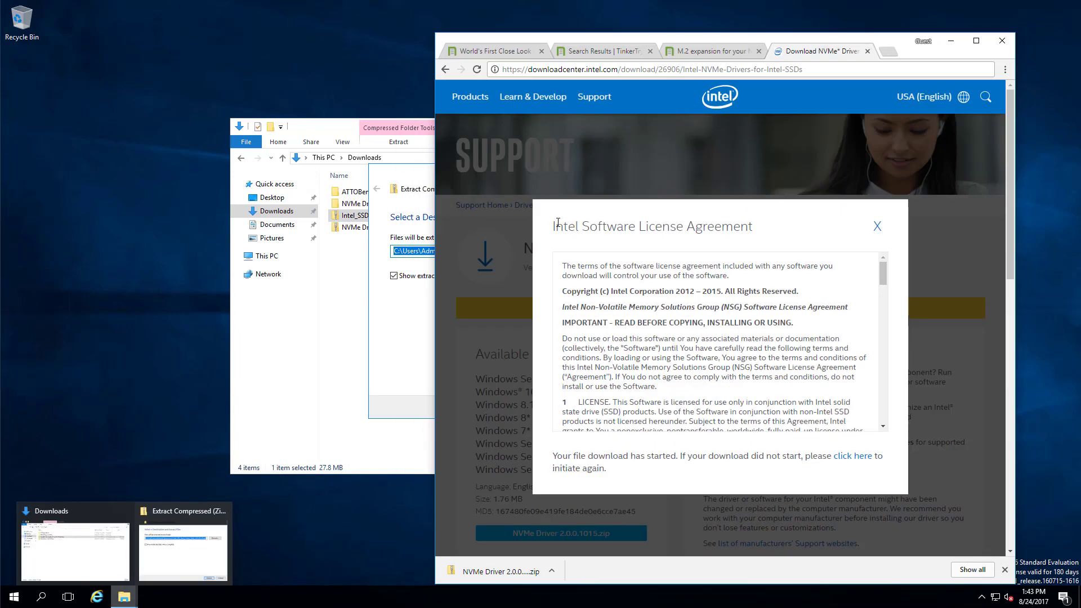
Dismiss the license notice and search the Intel SSD Firmware Update Tool page for '4800x'.
{"action": "left_click", "coordinate": [876, 227]}
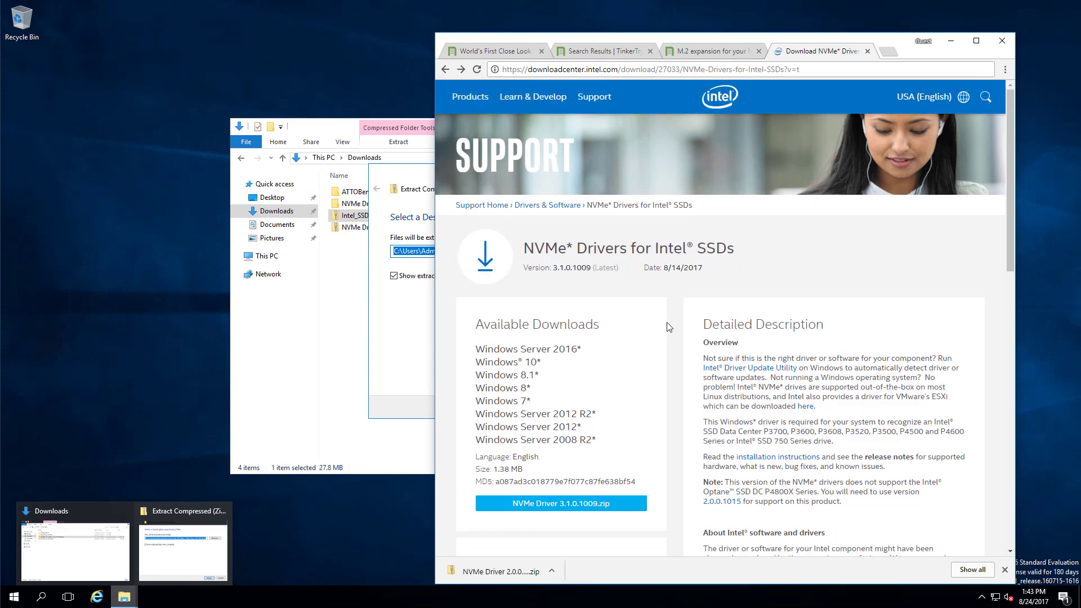
{"action": "scroll", "coordinate": [669, 324], "scroll_direction": "down", "scroll_amount": 5}
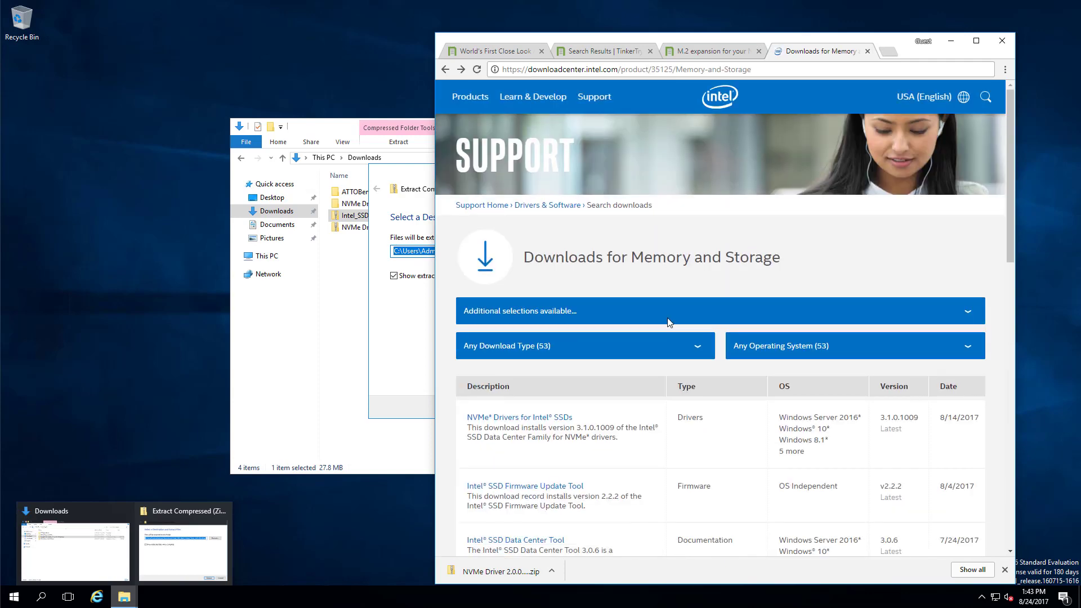
{"action": "scroll", "coordinate": [659, 332], "scroll_direction": "down", "scroll_amount": 1}
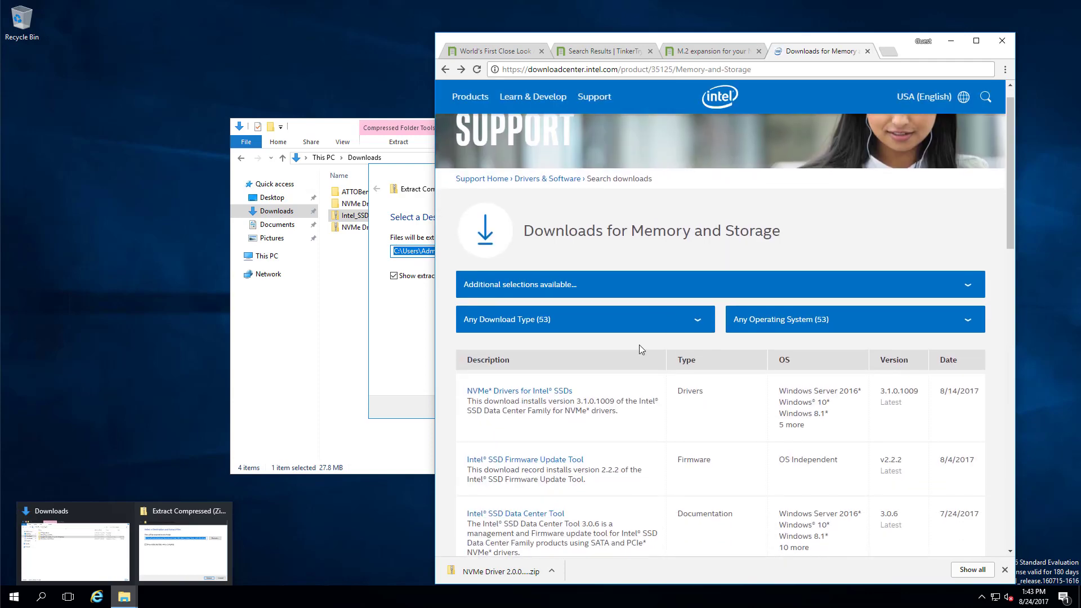
{"action": "left_click", "coordinate": [534, 459]}
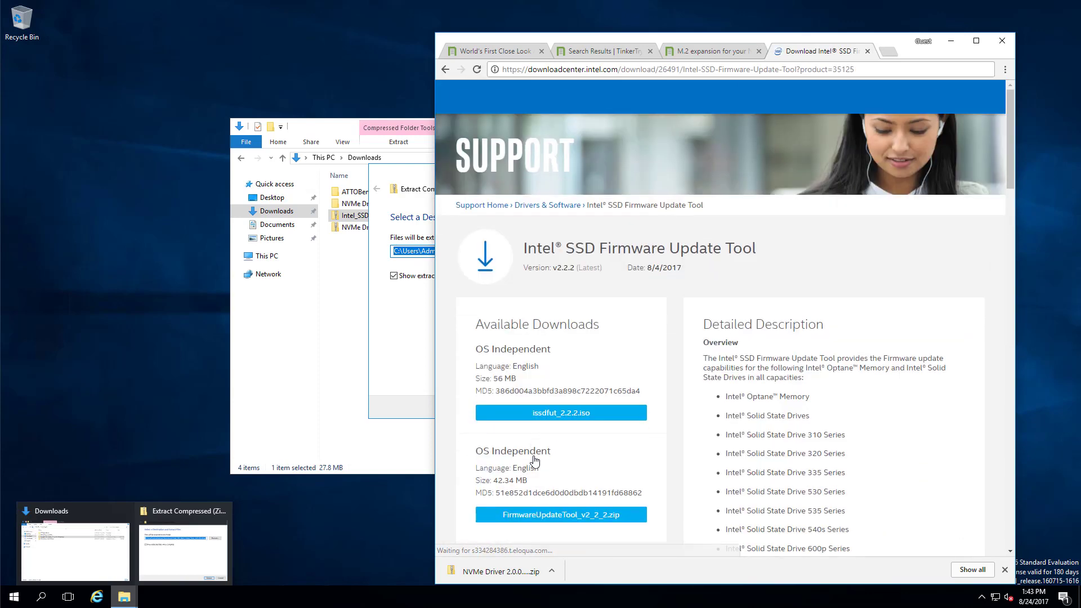
{"action": "scroll", "coordinate": [873, 415], "scroll_direction": "down", "scroll_amount": 2}
{"action": "scroll", "coordinate": [874, 416], "scroll_direction": "down", "scroll_amount": 4}
{"action": "key", "text": "ctrl+f"}
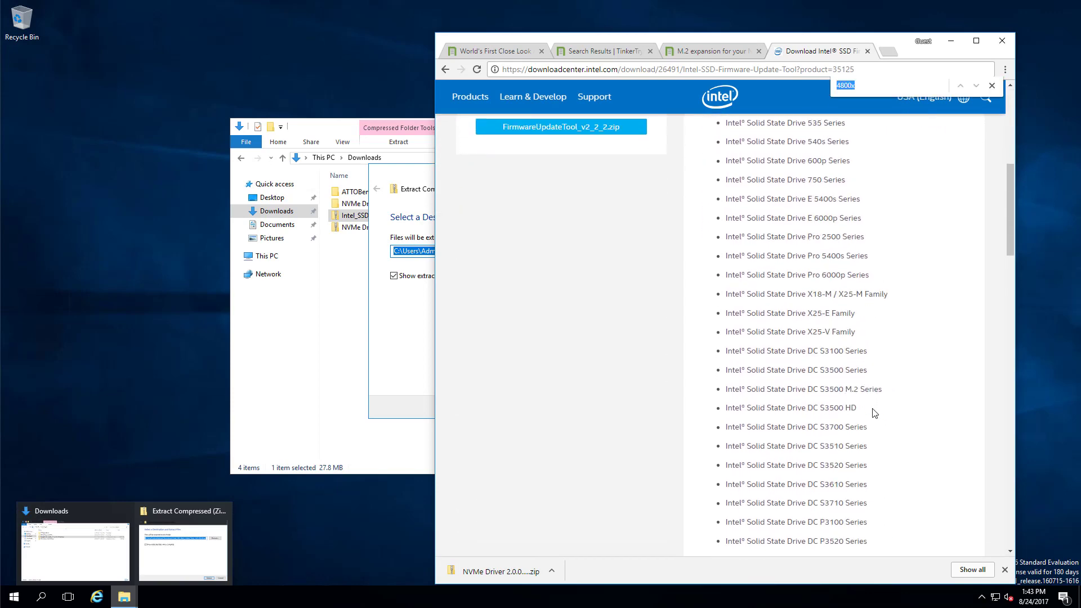
{"action": "type", "text": "4800x"}
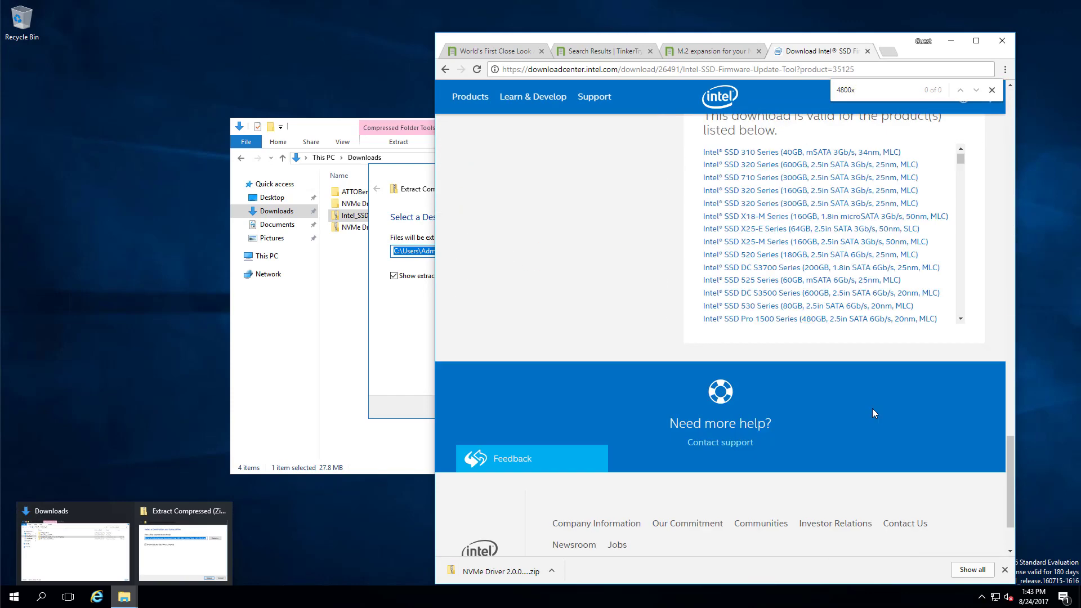
{"action": "scroll", "coordinate": [873, 408], "scroll_direction": "up", "scroll_amount": 10}
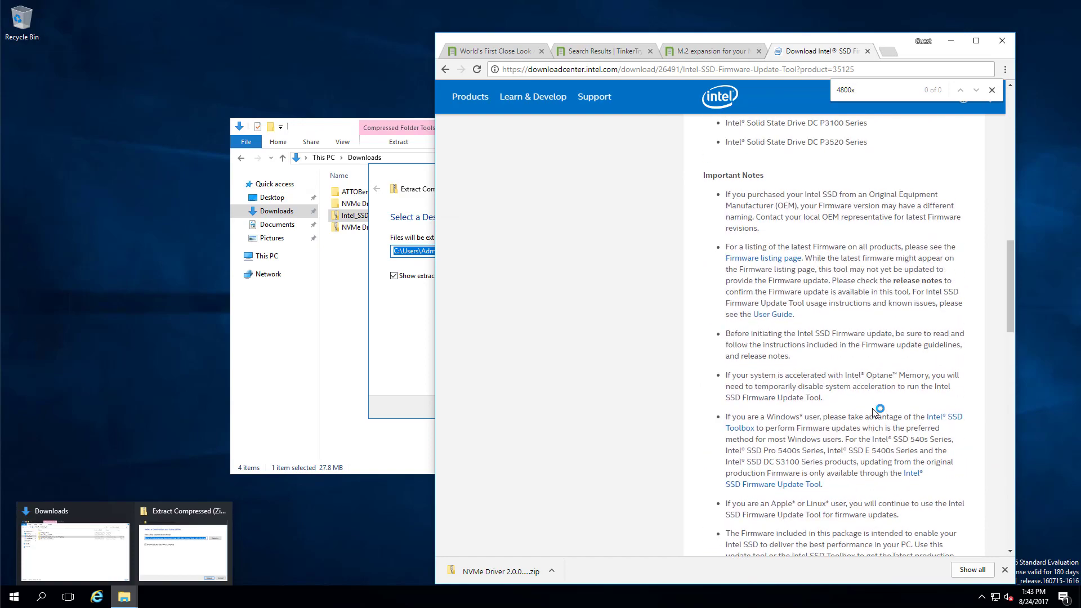
{"action": "scroll", "coordinate": [874, 411], "scroll_direction": "up", "scroll_amount": 10}
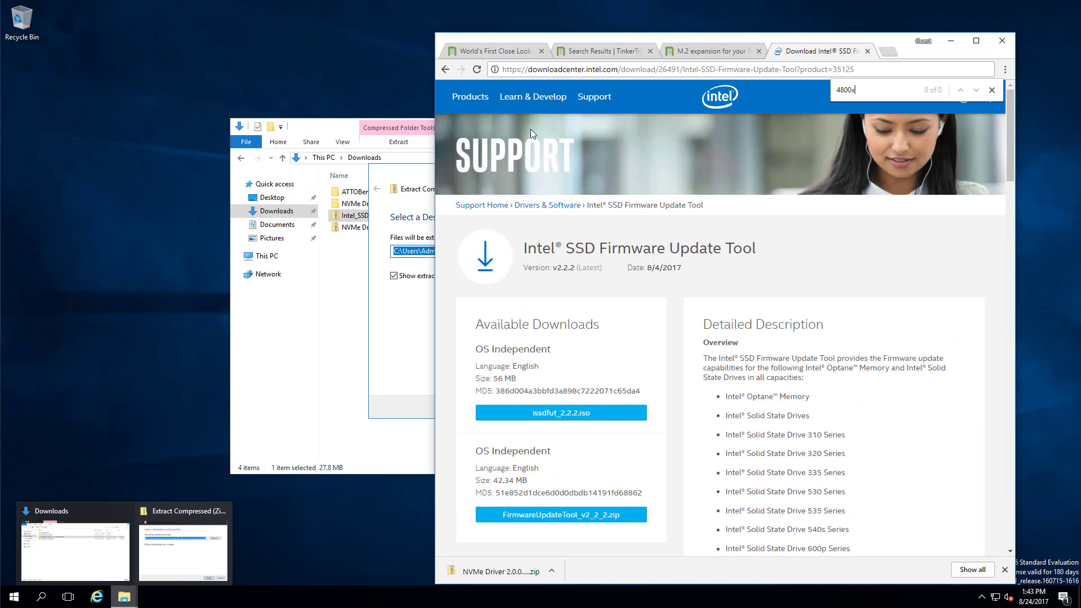
Web-search 'download 4800x tools intel' and open the Intel SSD Data Center Tool downloads result.
{"action": "left_click", "coordinate": [569, 73]}
{"action": "type", "text": "do"}
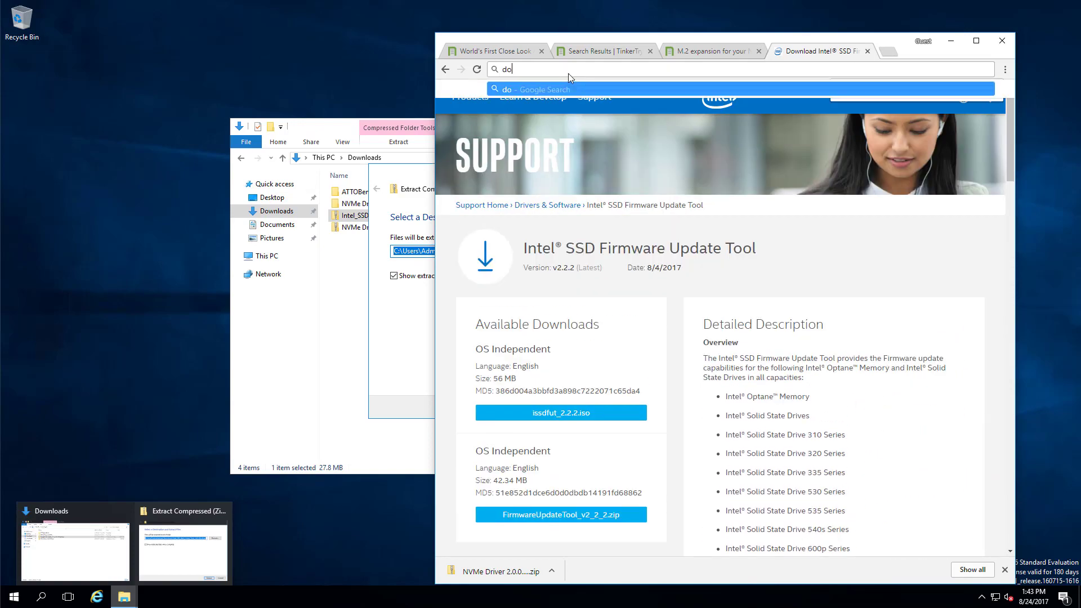
{"action": "type", "text": "wnload 4800x tools intel"}
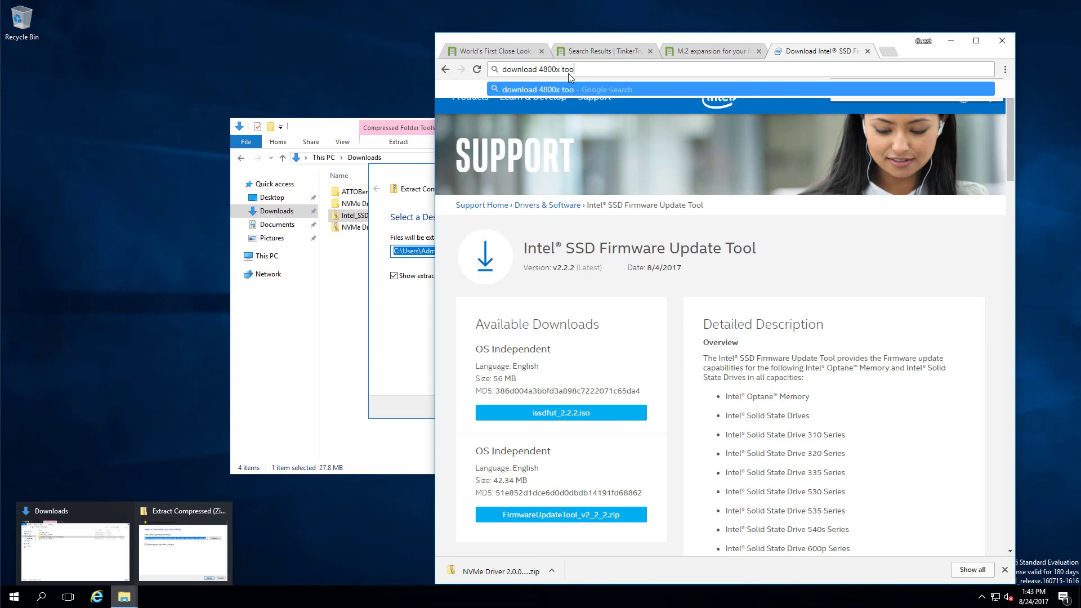
{"action": "key", "text": "Return"}
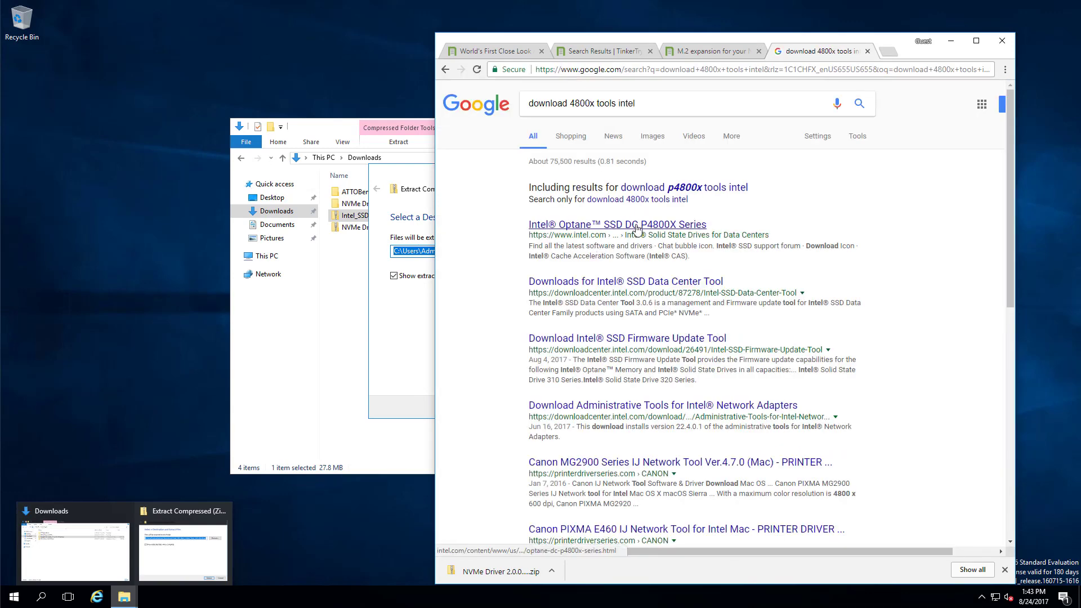
{"action": "left_click", "coordinate": [637, 228]}
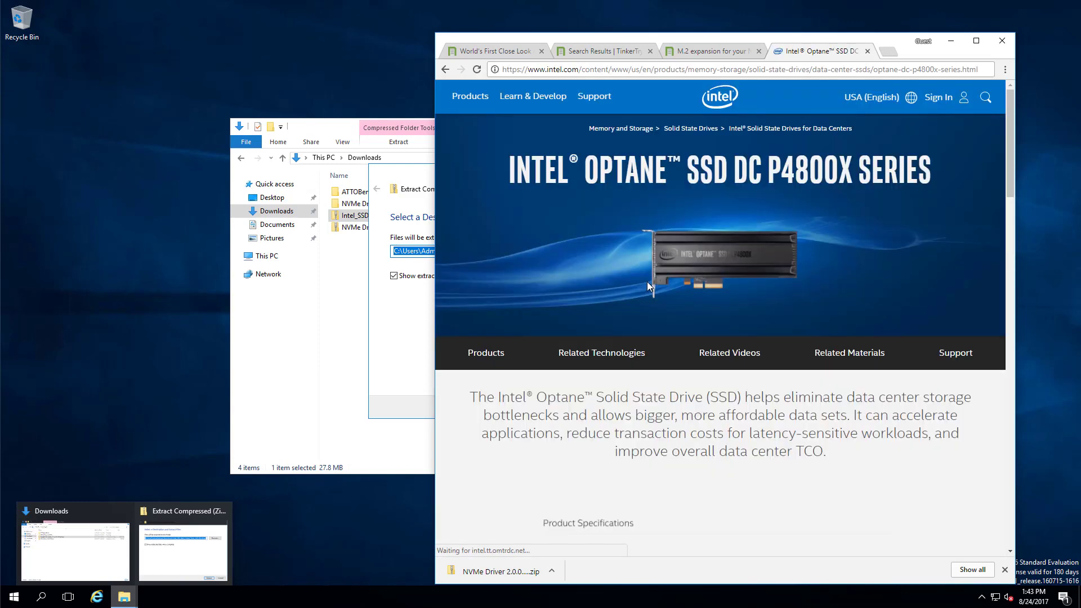
{"action": "key", "text": "alt+Left"}
{"action": "left_click", "coordinate": [649, 277]}
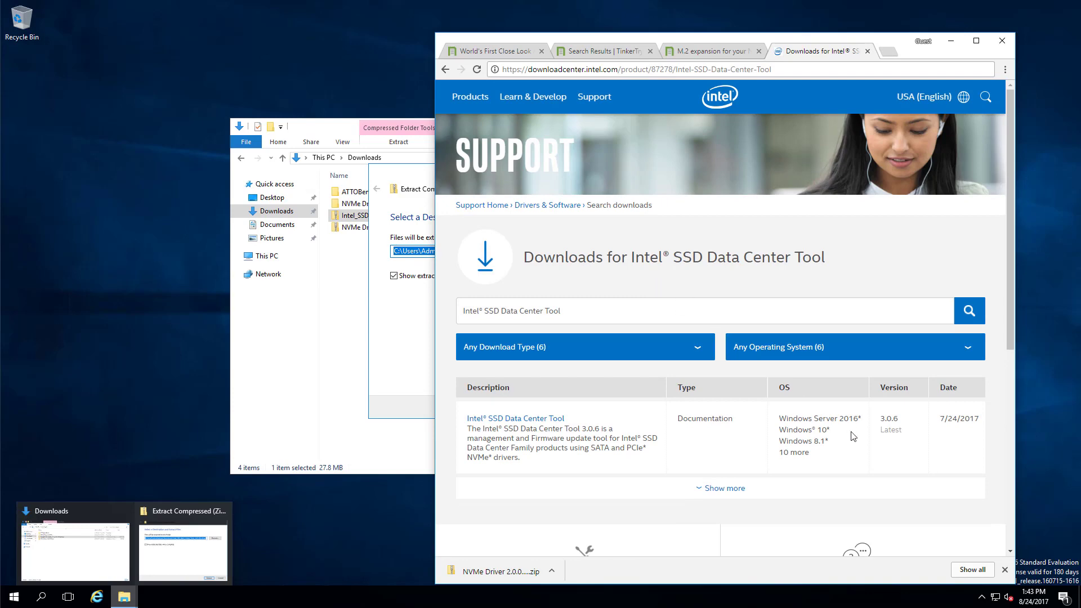
Download the Windows zip from the Intel SSD Data Center Tool download page.
{"action": "left_click", "coordinate": [528, 419]}
{"action": "key", "text": "ctrl+f"}
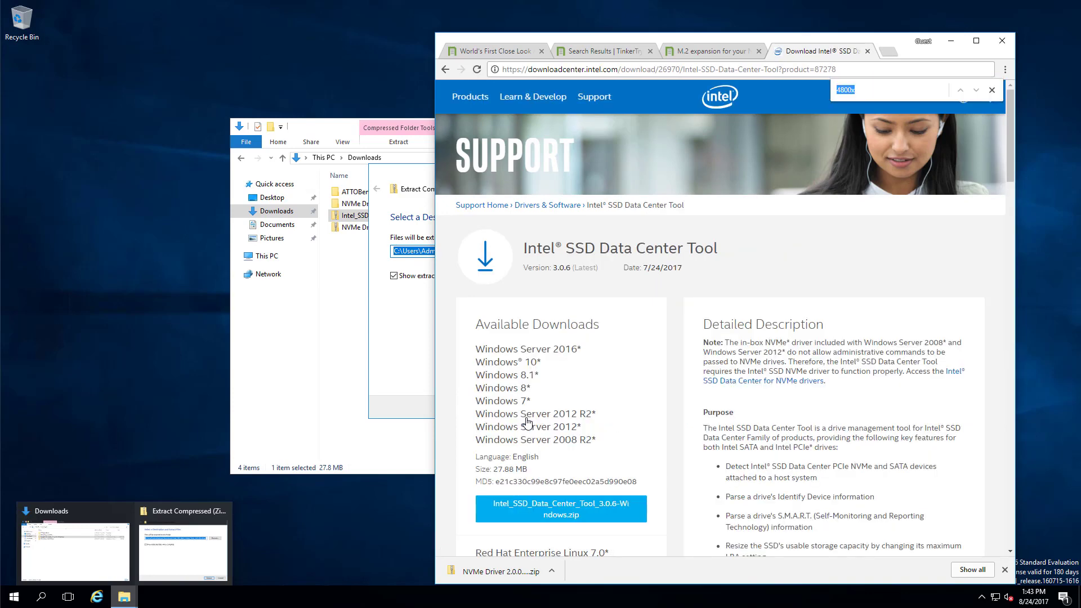
{"action": "type", "text": "4800x"}
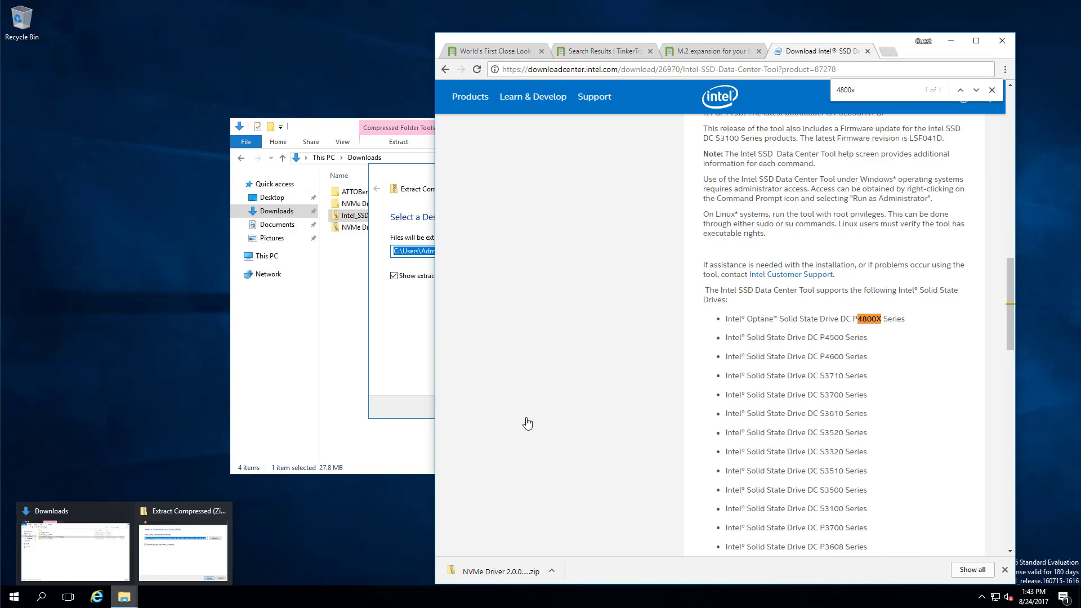
{"action": "scroll", "coordinate": [528, 423], "scroll_direction": "up", "scroll_amount": 15}
{"action": "scroll", "coordinate": [575, 495], "scroll_direction": "down", "scroll_amount": 4}
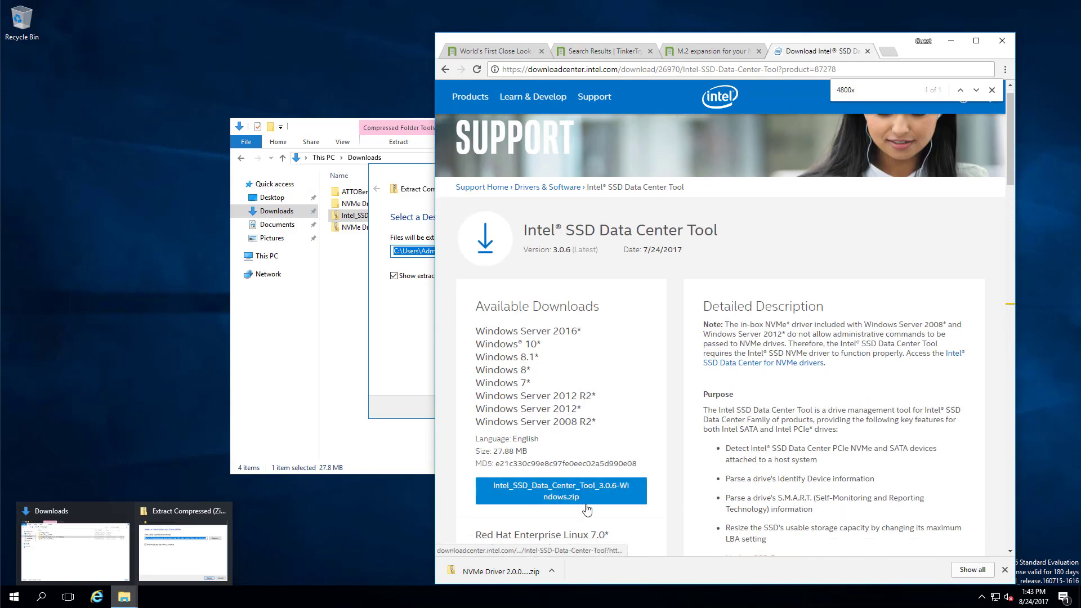
{"action": "left_click", "coordinate": [544, 255]}
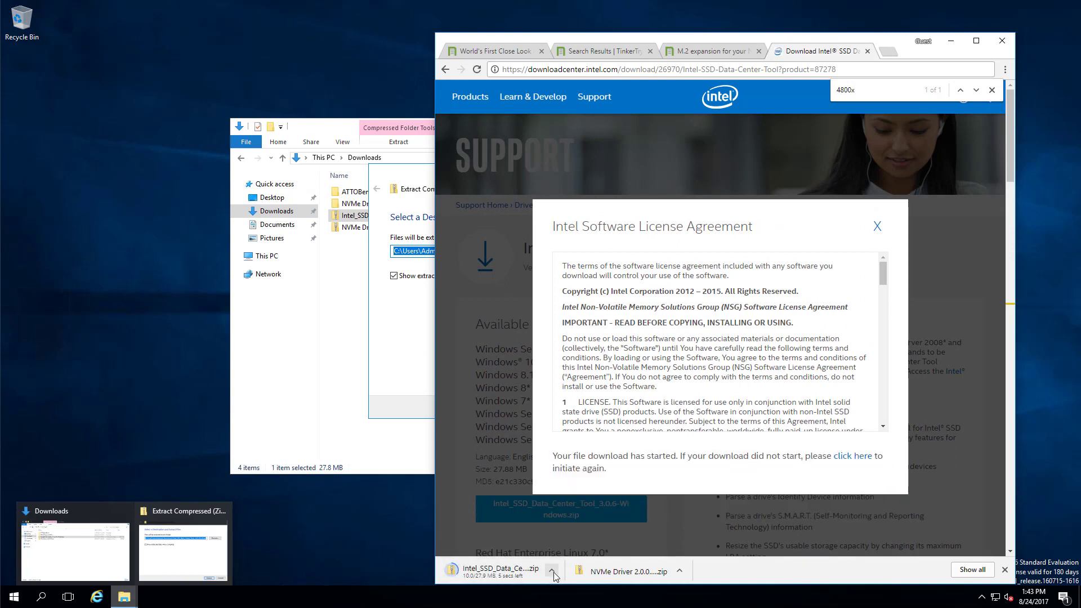
Show the downloaded Data Center Tool zip in Downloads and bring up its actions.
{"action": "left_click", "coordinate": [553, 572]}
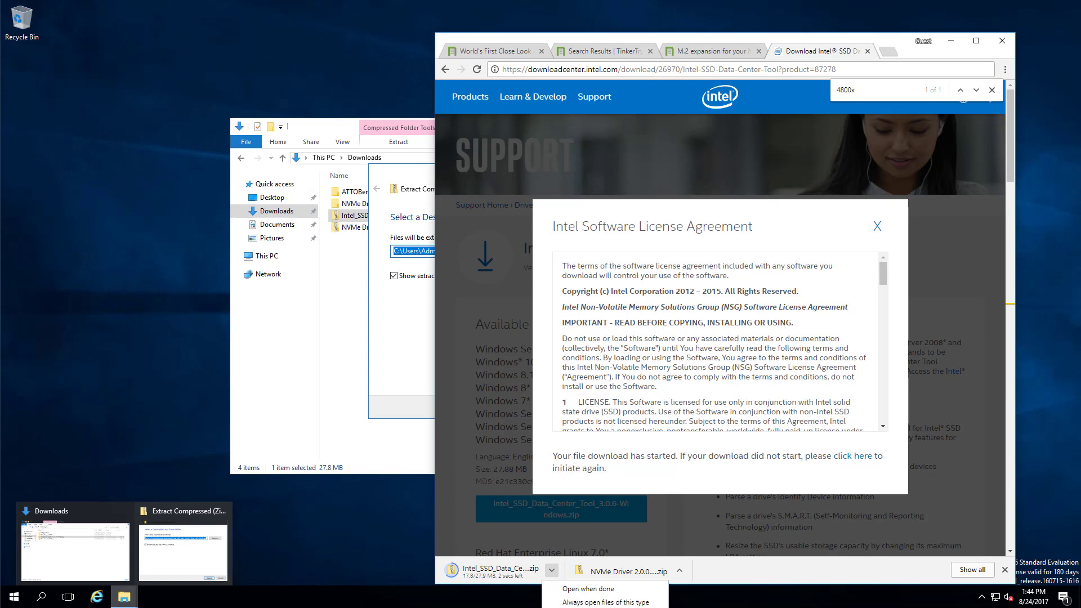
{"action": "left_click", "coordinate": [584, 607]}
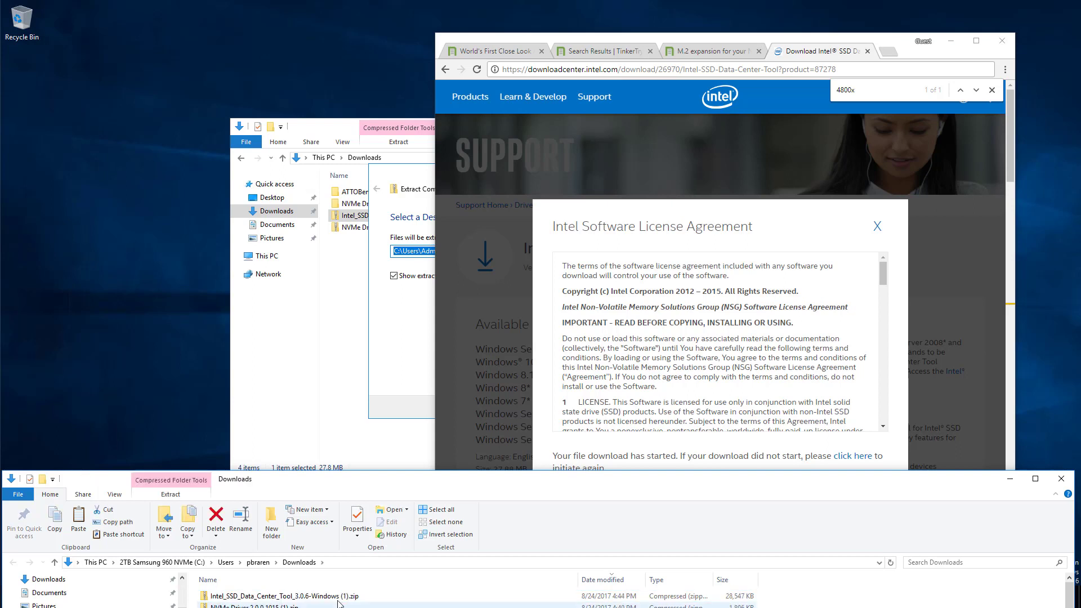
{"action": "left_click", "coordinate": [342, 599]}
{"action": "right_click", "coordinate": [341, 598]}
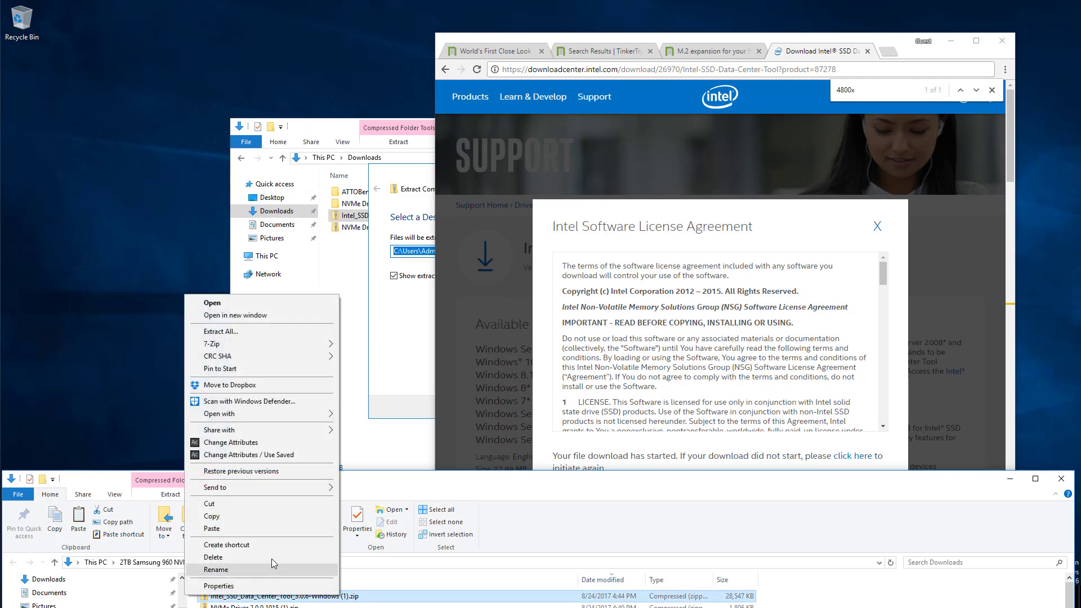
Extract the Data Center Tool zip into the suggested folder and widen the Name column.
{"action": "left_click", "coordinate": [231, 518]}
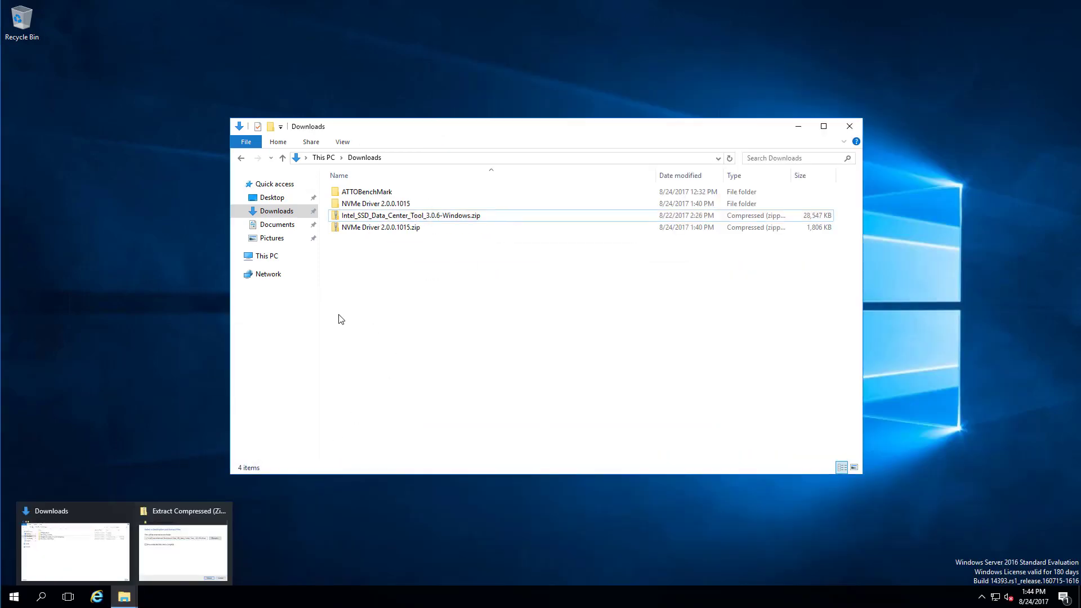
{"action": "left_click", "coordinate": [803, 132]}
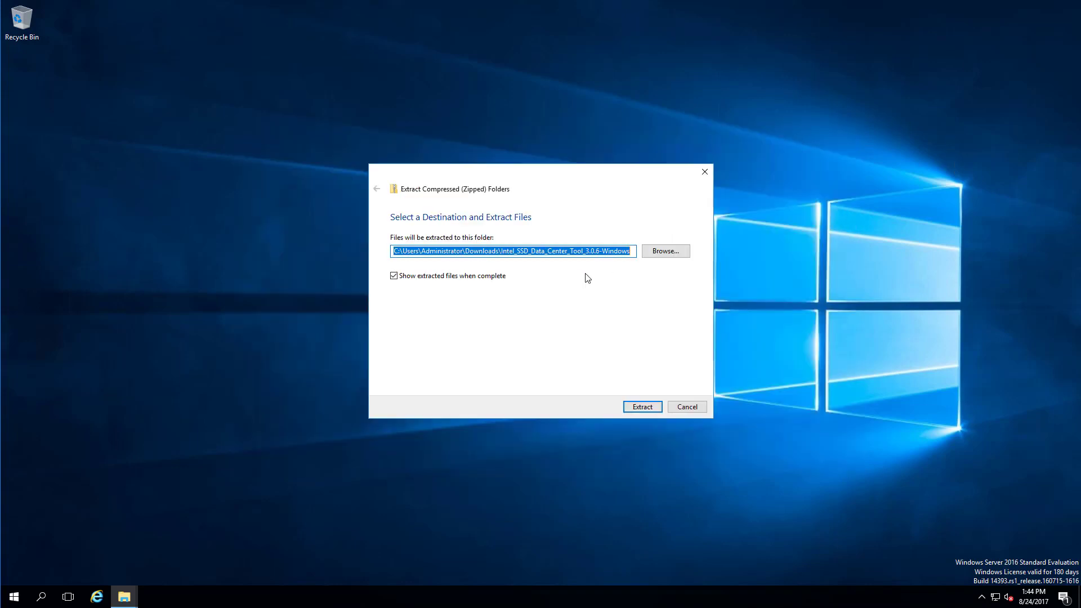
{"action": "left_click", "coordinate": [637, 406]}
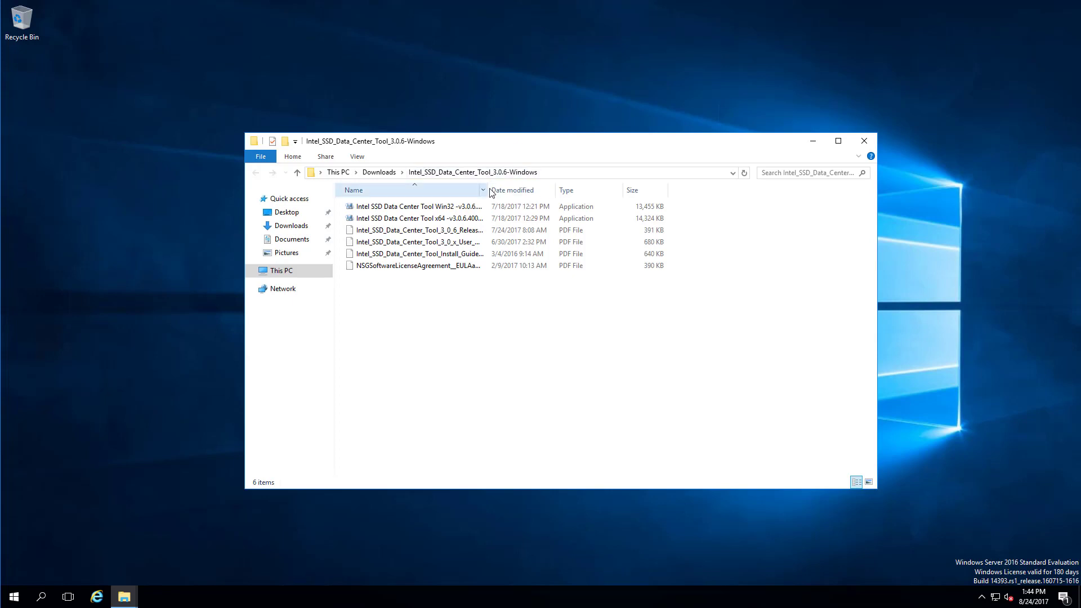
{"action": "left_click_drag", "start_coordinate": [492, 193], "coordinate": [605, 191]}
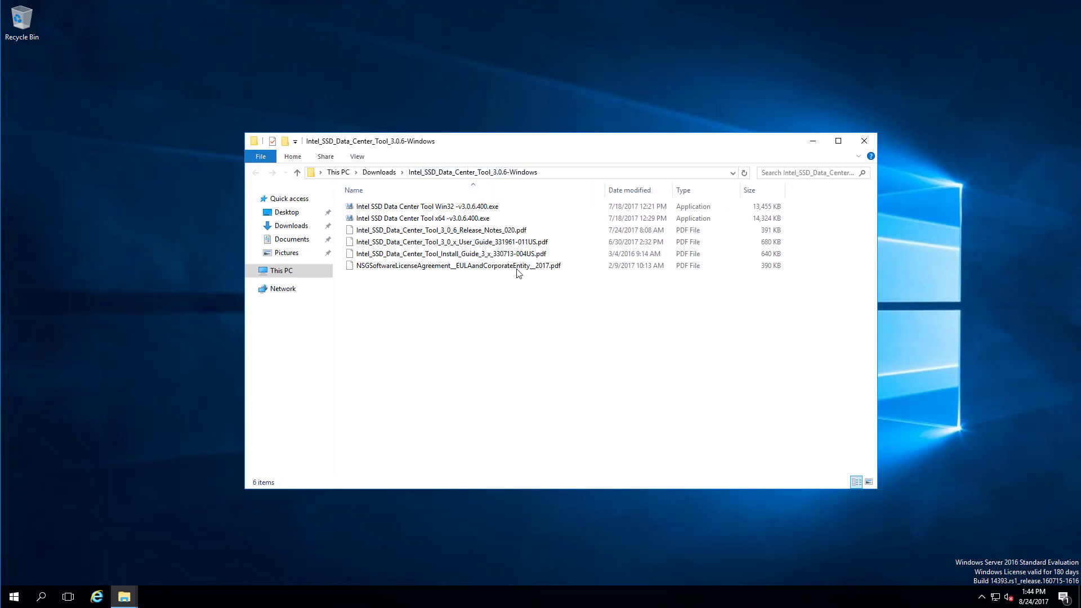
Install the x64 Intel SSD Data Center Tool 3.0.6.400 through to Finish.
{"action": "double_click", "coordinate": [465, 220]}
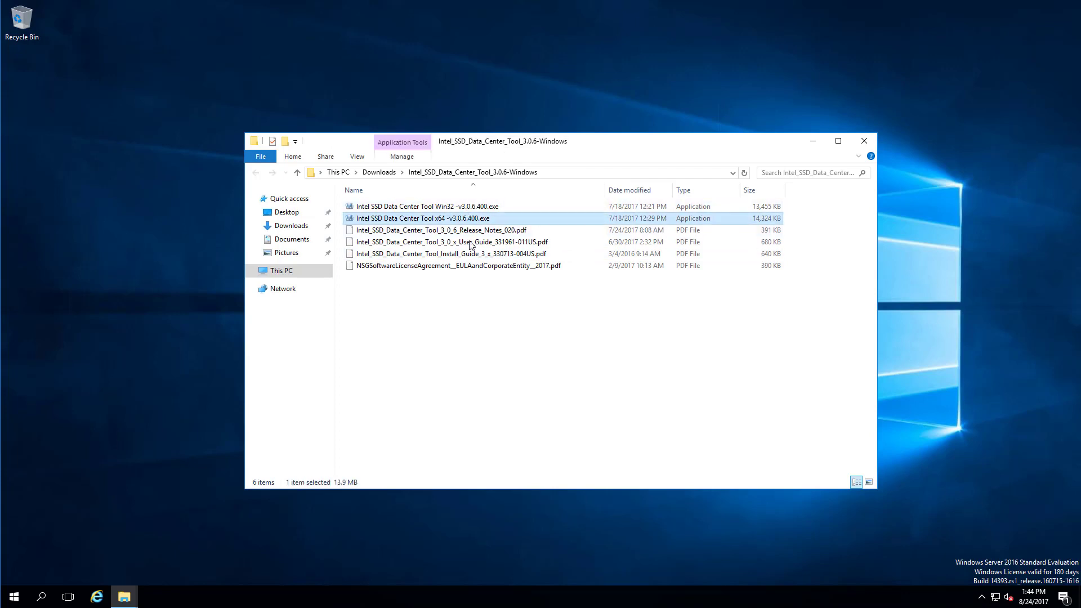
{"action": "left_click", "coordinate": [814, 144]}
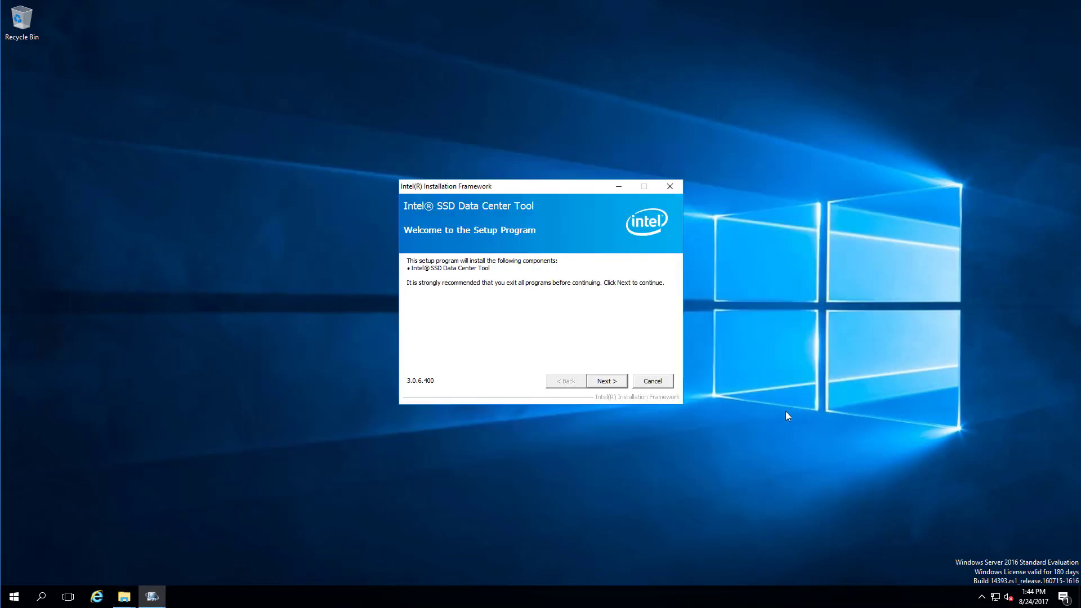
{"action": "left_click", "coordinate": [623, 379]}
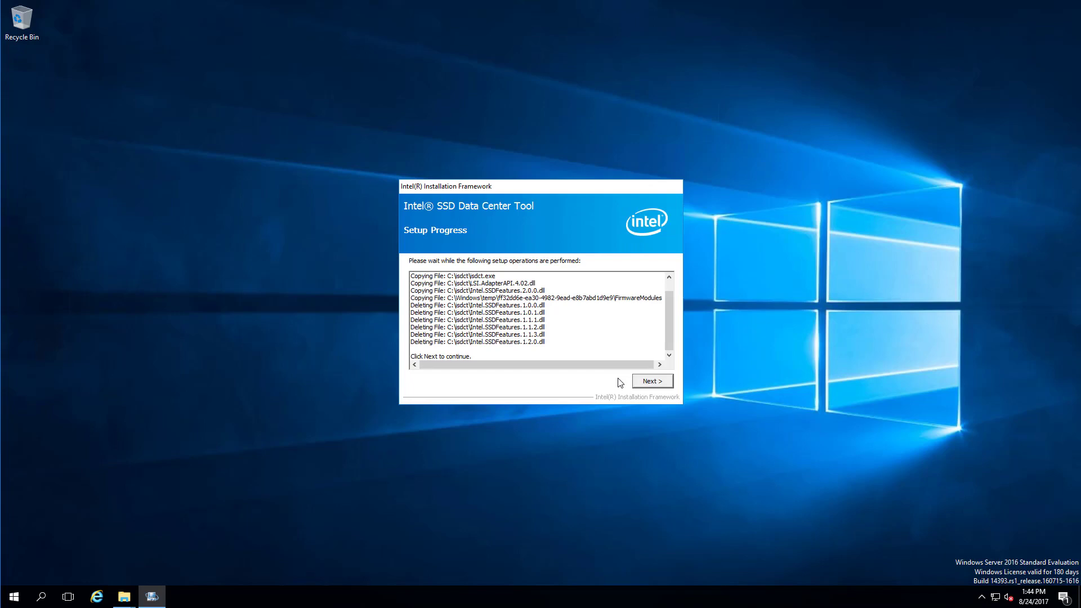
{"action": "left_click", "coordinate": [658, 386]}
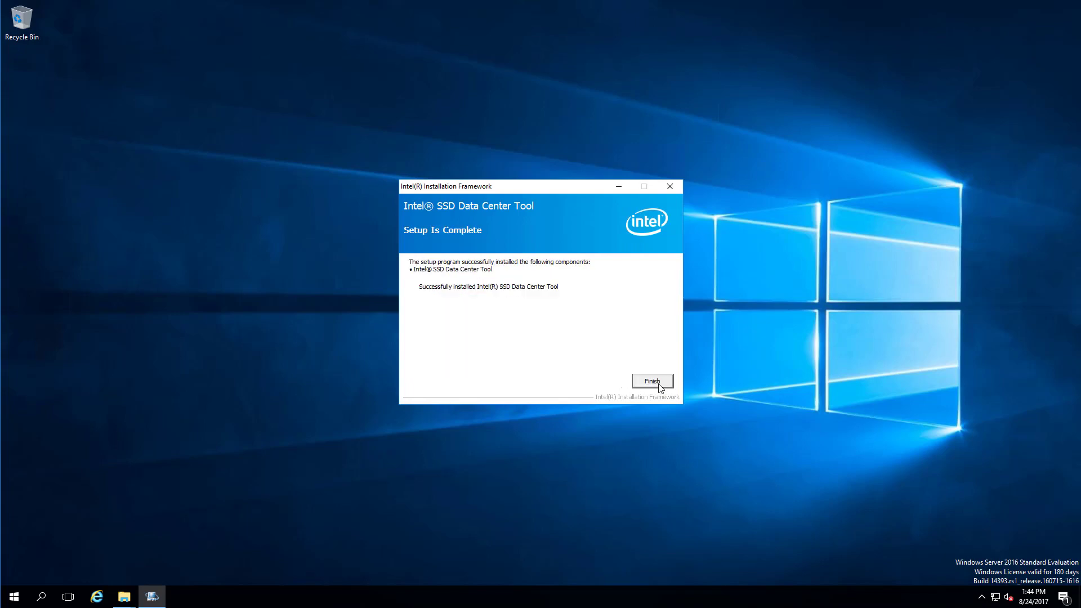
{"action": "left_click", "coordinate": [659, 384]}
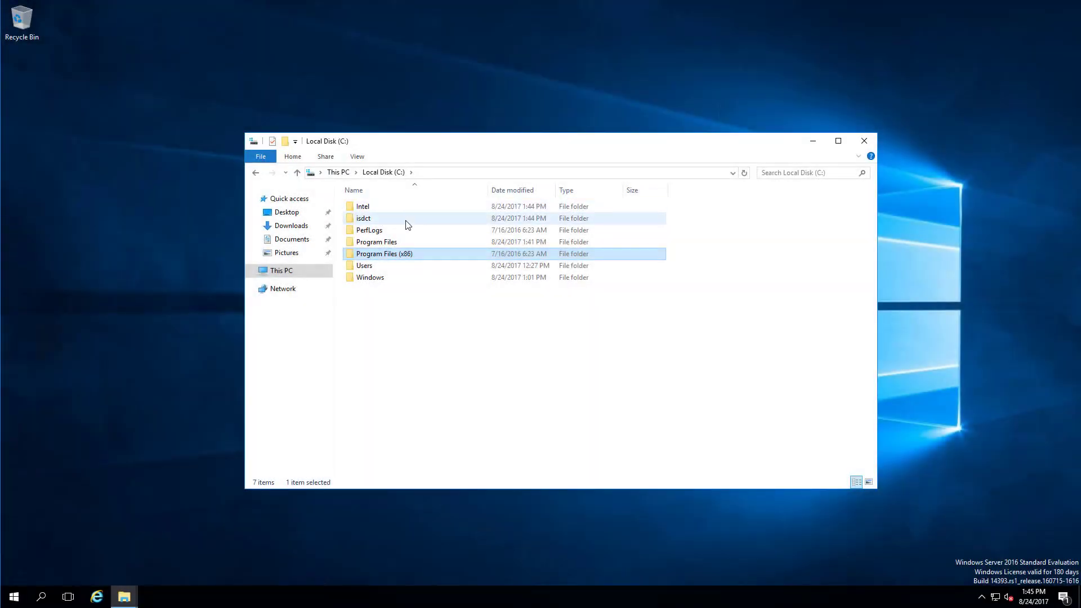
Open the isdct folder, select isdct.exe, and switch to Chrome's Intel download page.
{"action": "double_click", "coordinate": [406, 221]}
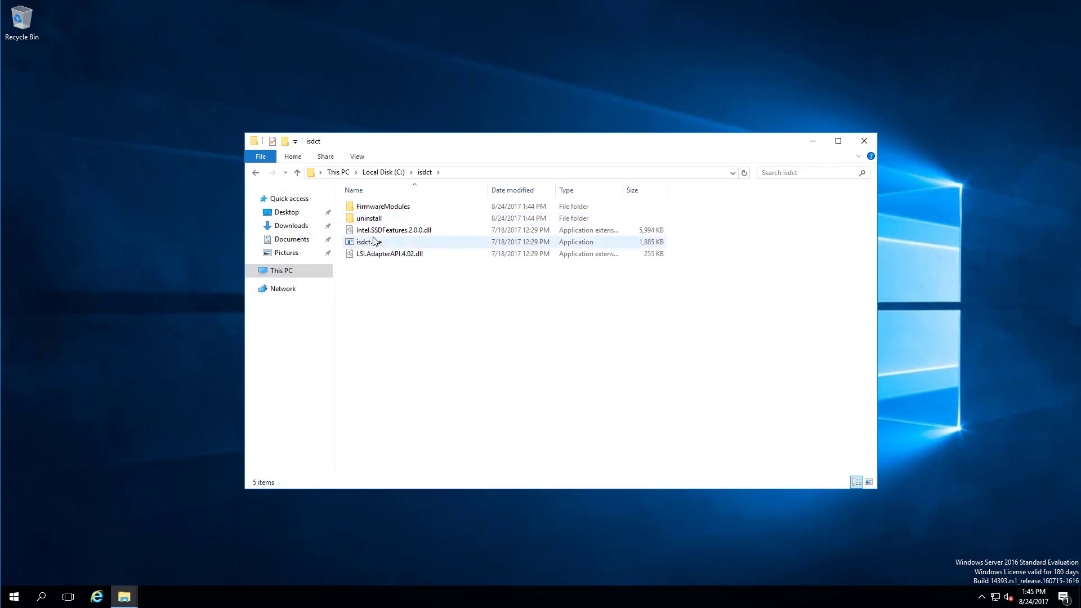
{"action": "left_click", "coordinate": [374, 242]}
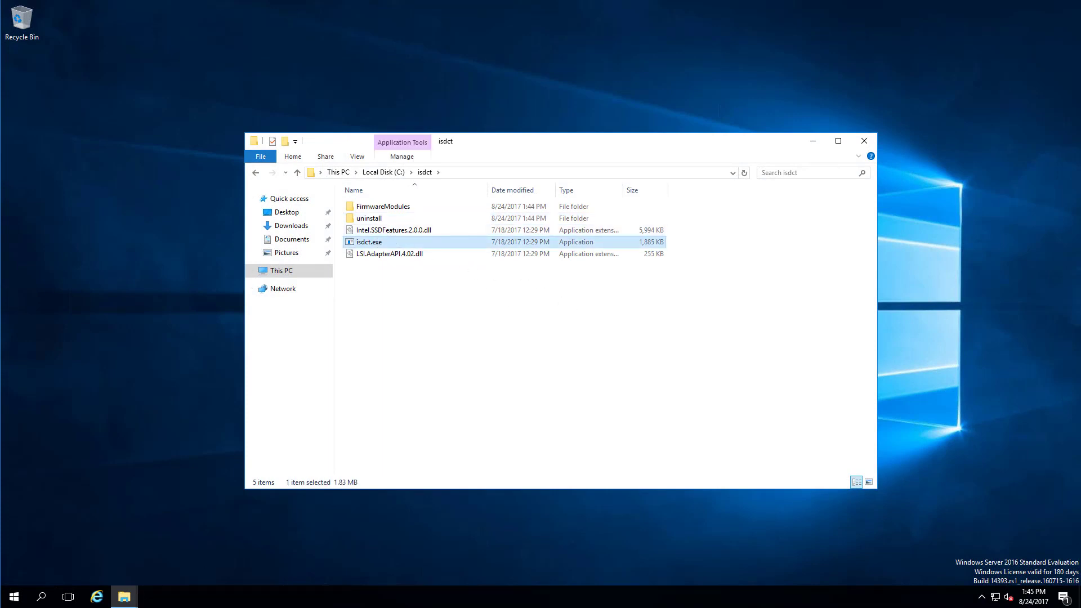
{"action": "key", "text": "alt+Tab"}
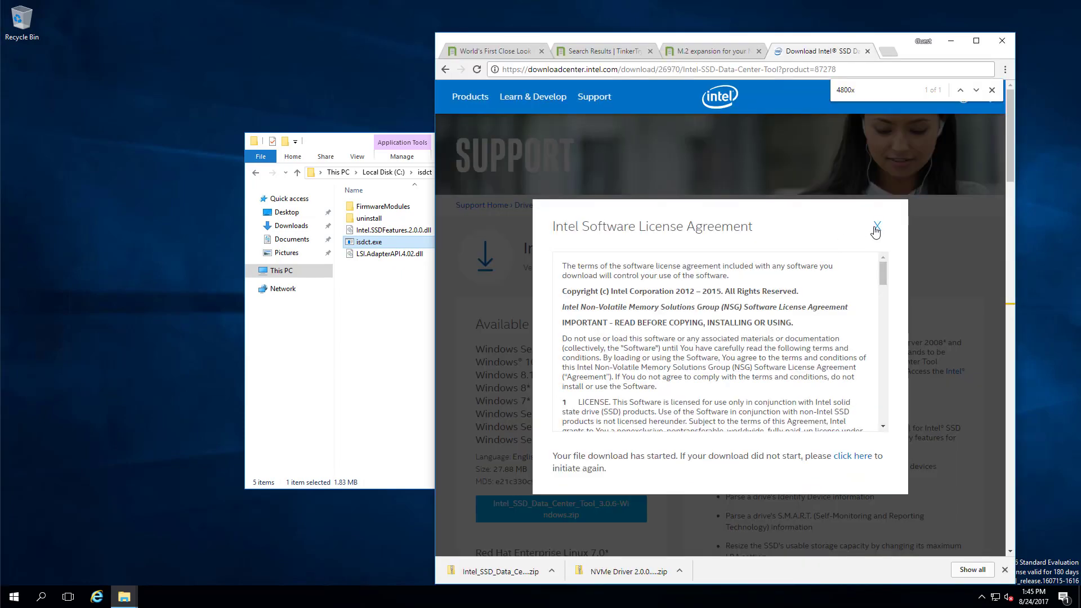
Dismiss the license agreement, review the download page, then return to the isdct folder.
{"action": "left_click", "coordinate": [878, 226]}
{"action": "scroll", "coordinate": [813, 434], "scroll_direction": "down", "scroll_amount": 5}
{"action": "scroll", "coordinate": [813, 434], "scroll_direction": "down", "scroll_amount": 7}
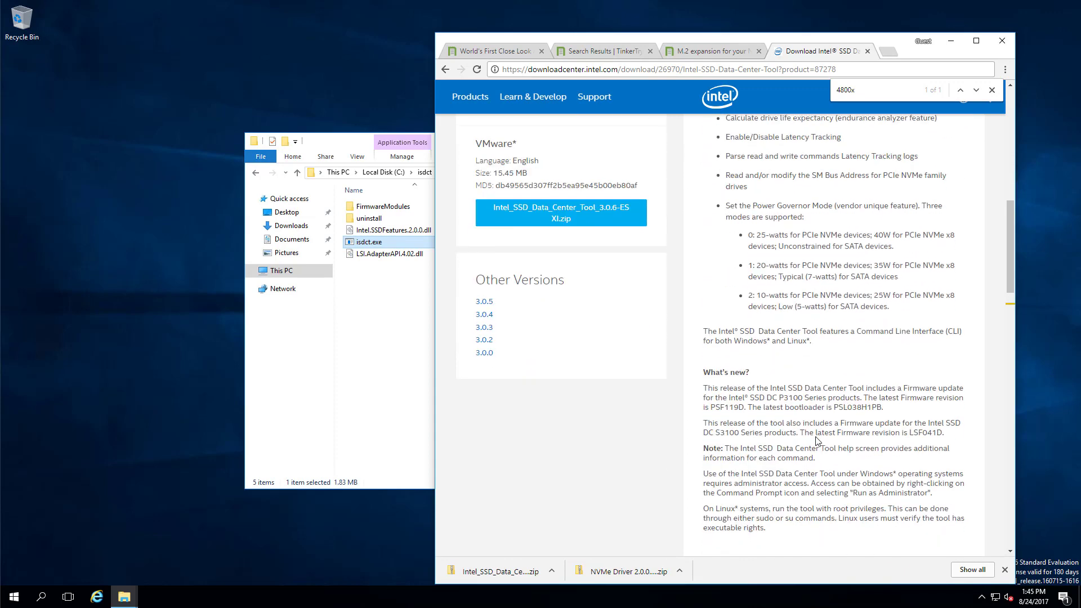
{"action": "scroll", "coordinate": [814, 434], "scroll_direction": "up", "scroll_amount": 9}
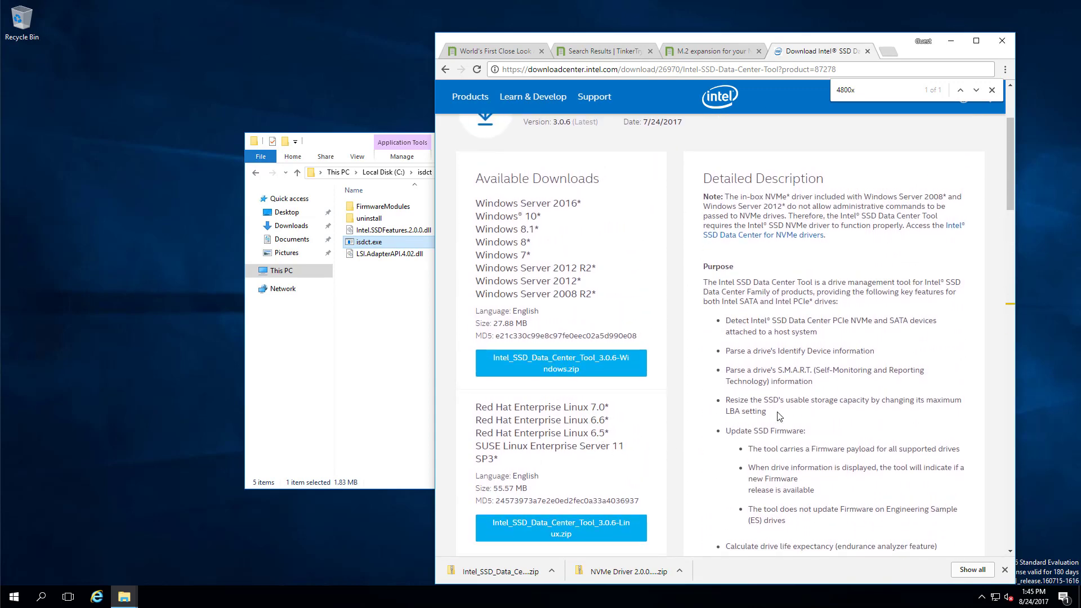
{"action": "scroll", "coordinate": [780, 416], "scroll_direction": "up", "scroll_amount": 3}
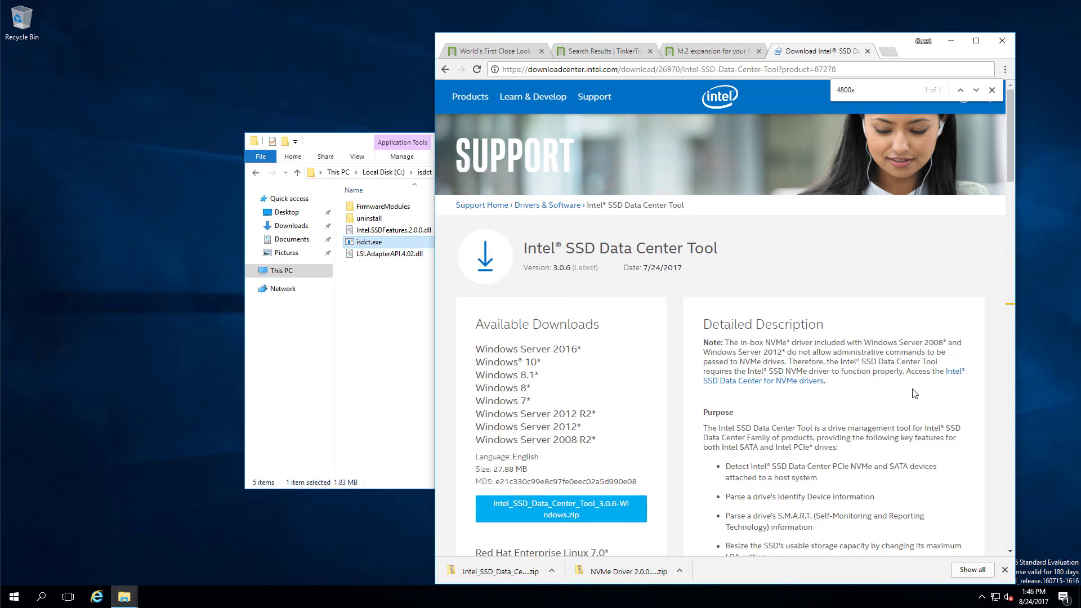
{"action": "scroll", "coordinate": [890, 372], "scroll_direction": "down", "scroll_amount": 3}
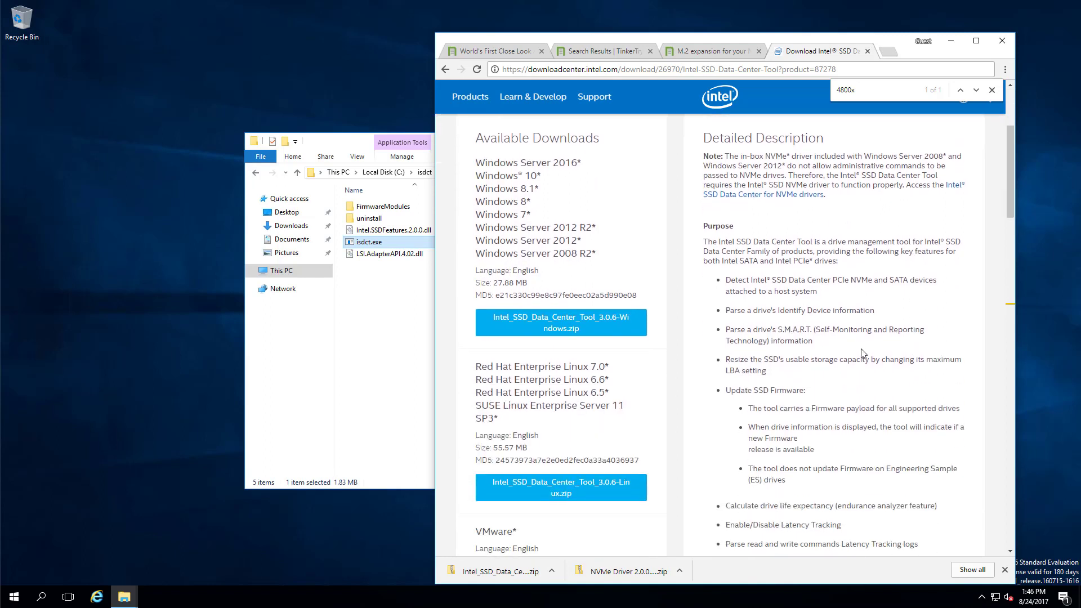
{"action": "scroll", "coordinate": [793, 388], "scroll_direction": "down", "scroll_amount": 2}
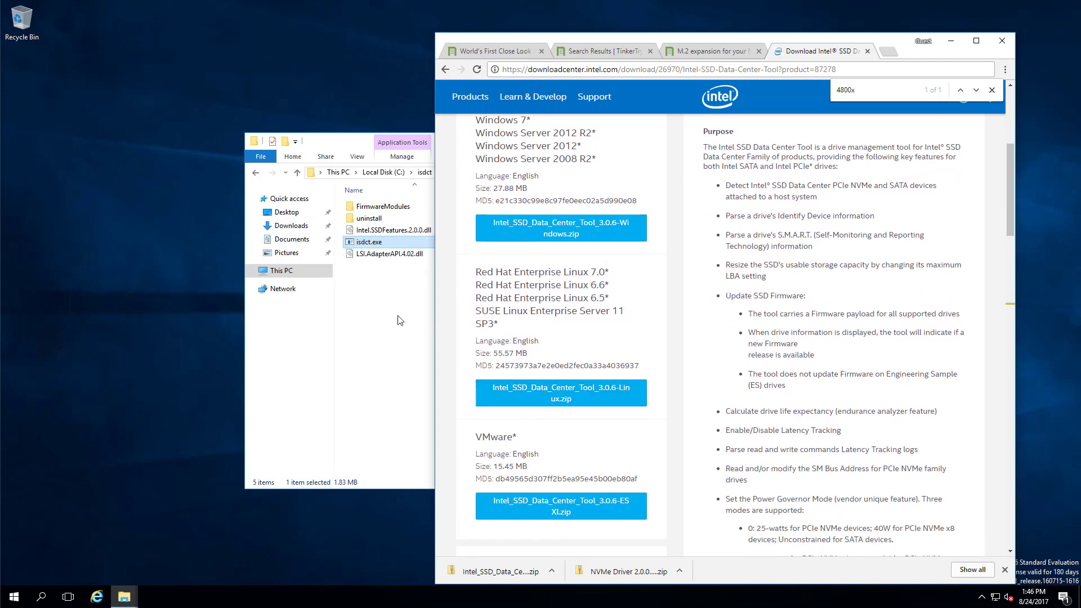
{"action": "left_click", "coordinate": [373, 244]}
Open FirmwareModules in a separate window to view its two DLLs, then close it.
{"action": "left_click", "coordinate": [384, 209], "text": "shift"}
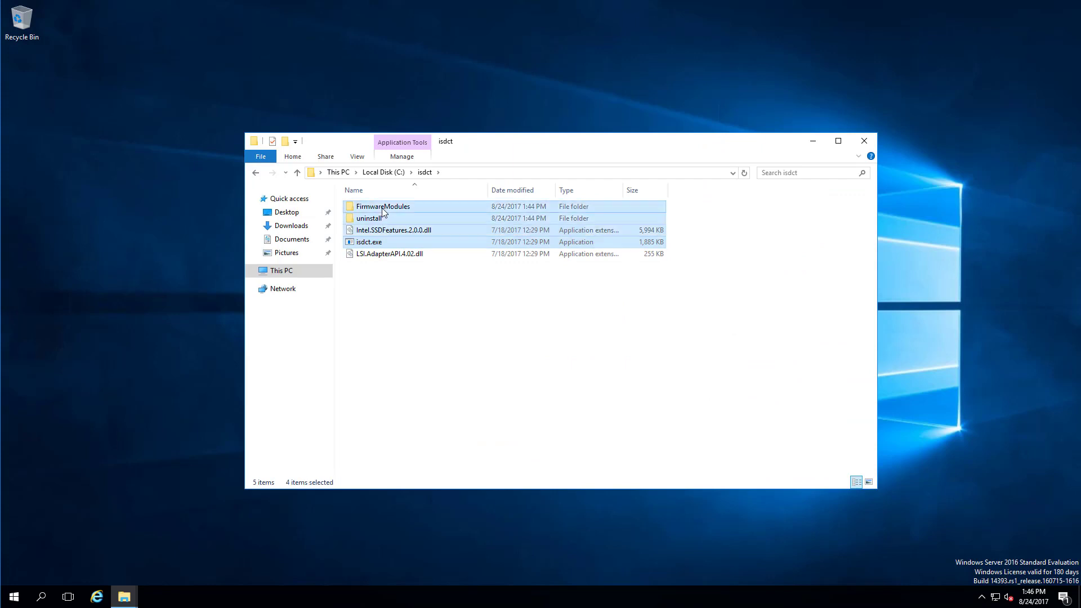
{"action": "left_click", "coordinate": [384, 208]}
{"action": "right_click", "coordinate": [385, 212]}
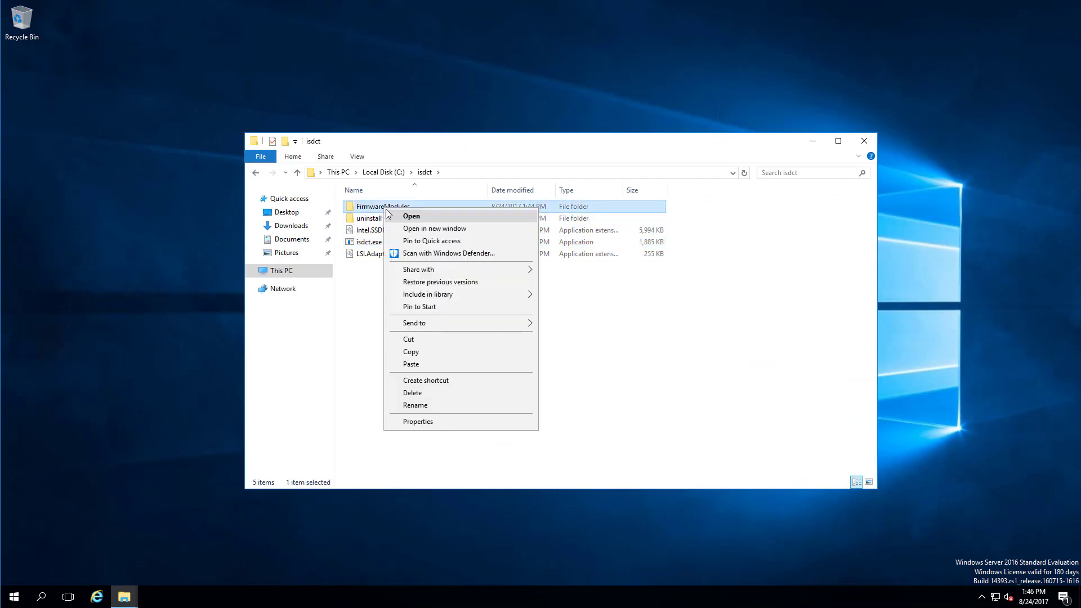
{"action": "left_click", "coordinate": [430, 229]}
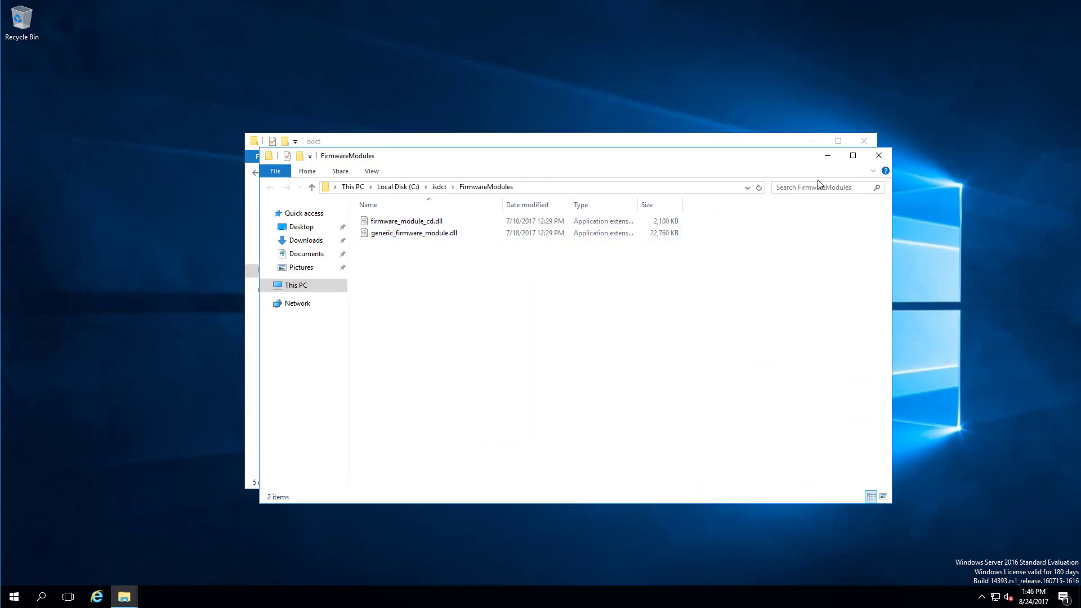
{"action": "left_click", "coordinate": [877, 153]}
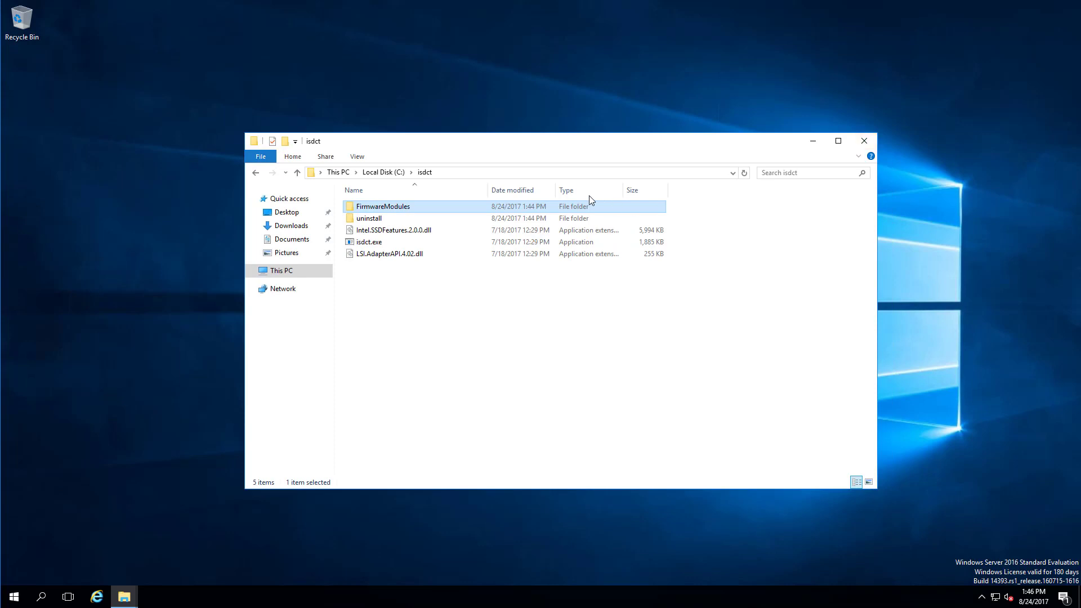
Bring up the Start button's quick menu of system admin tools.
{"action": "right_click", "coordinate": [375, 208]}
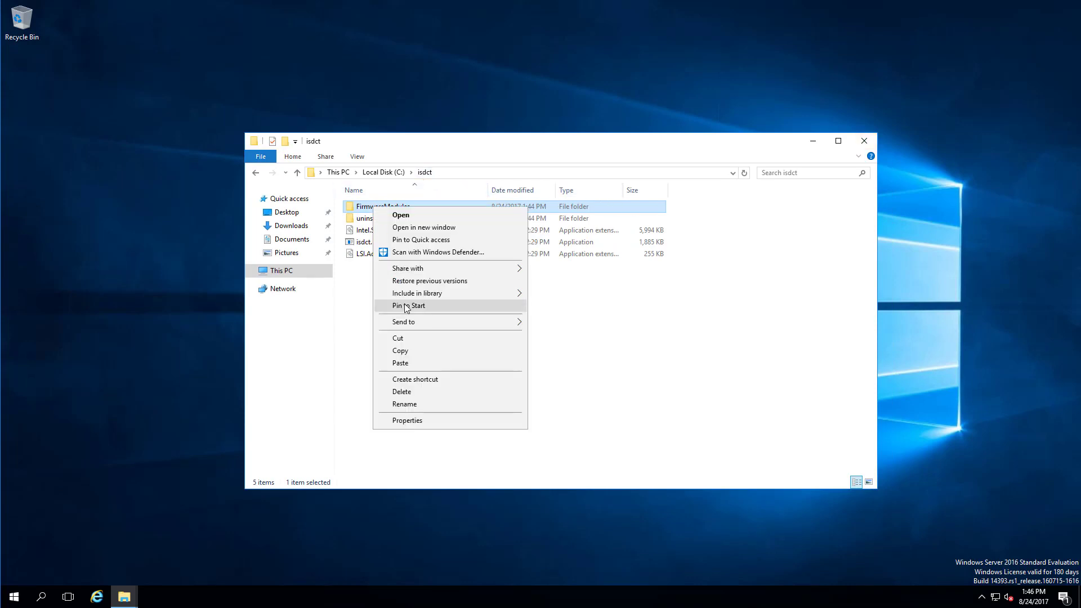
{"action": "left_click", "coordinate": [688, 372]}
{"action": "right_click", "coordinate": [14, 597]}
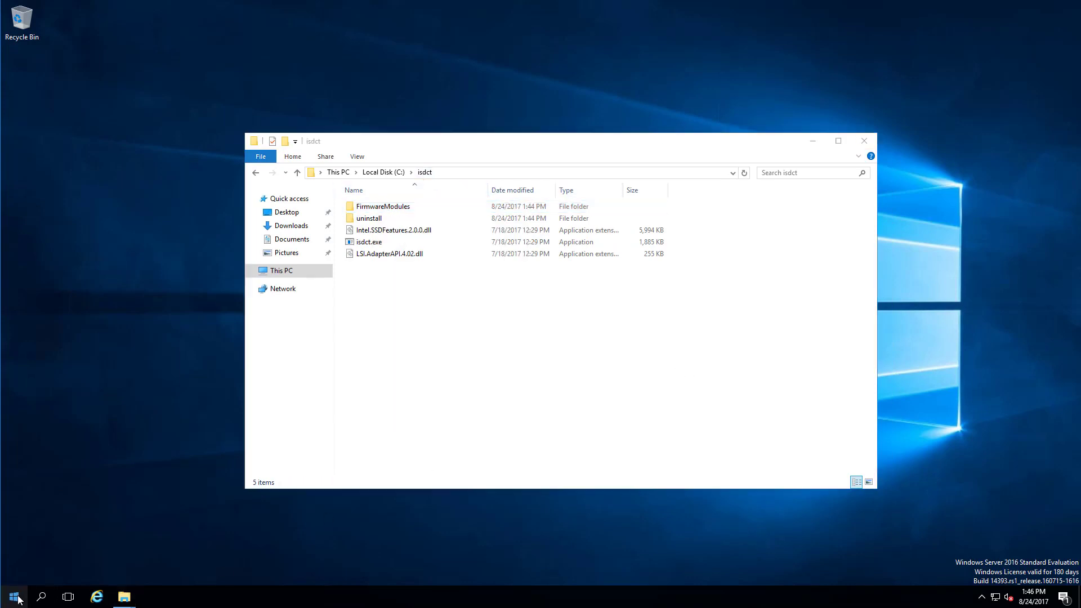
Start an administrator Command Prompt and change to C:\isdct with cd\isdct.
{"action": "left_click", "coordinate": [90, 448]}
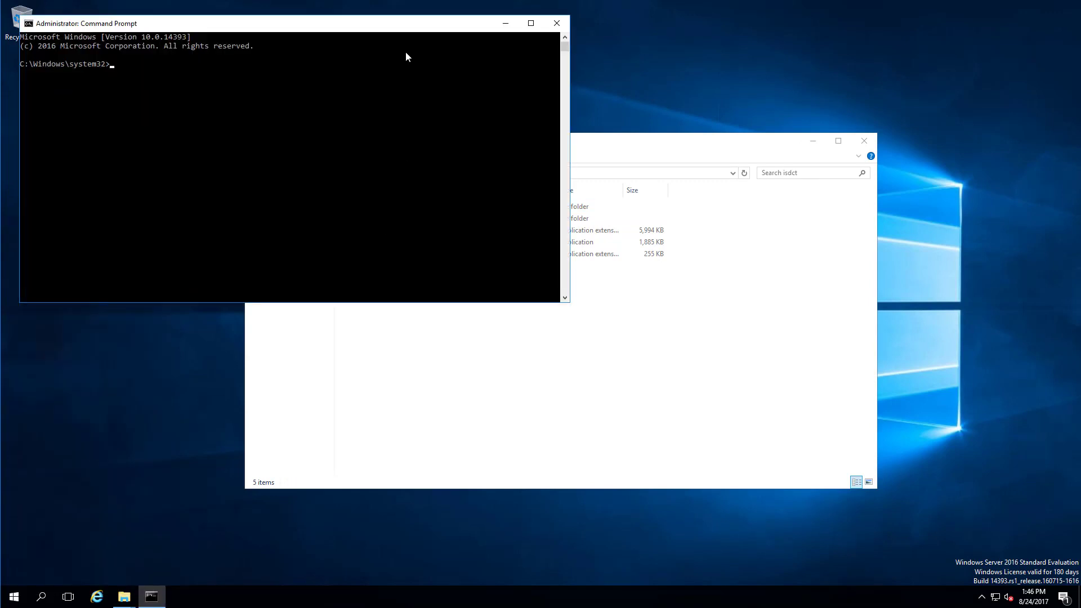
{"action": "left_click", "coordinate": [413, 37]}
{"action": "left_click_drag", "start_coordinate": [415, 32], "coordinate": [727, 320]}
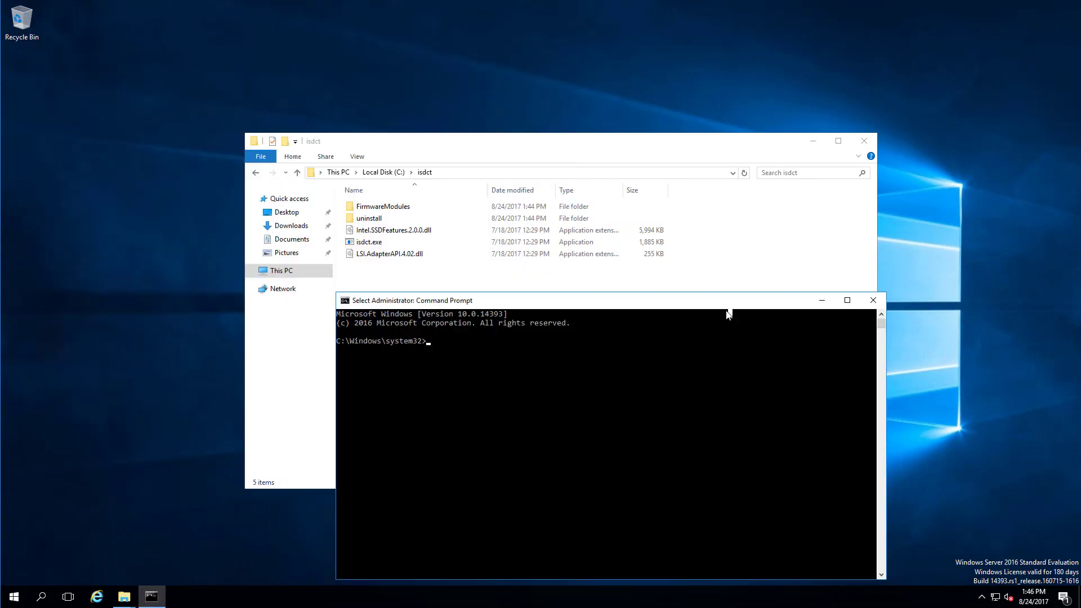
{"action": "type", "text": "cd isdct"}
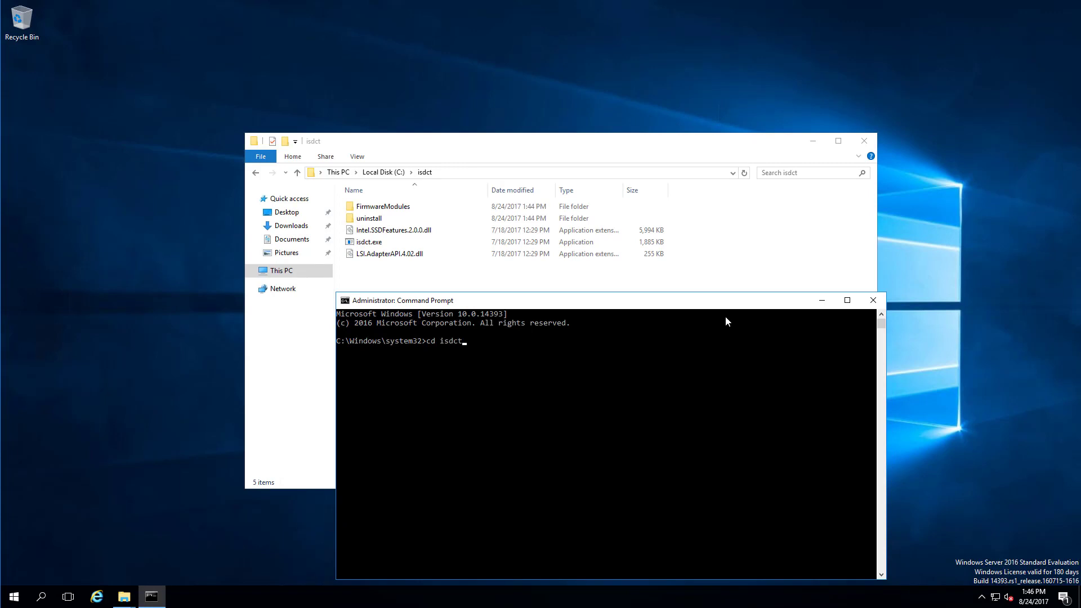
{"action": "key", "text": "Return"}
{"action": "type", "text": "c"}
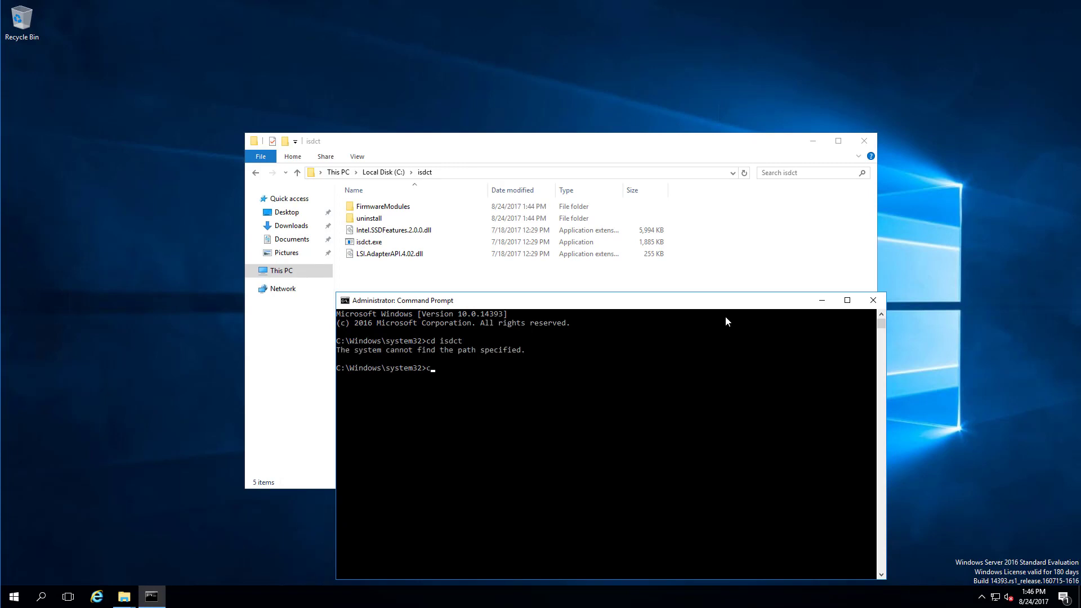
{"action": "type", "text": "d\\isdct"}
{"action": "key", "text": "Return"}
Clear the console with cls and list C:\isdct with dir.
{"action": "type", "text": "ls"}
{"action": "key", "text": "Return"}
{"action": "type", "text": "clear"}
{"action": "key", "text": "Return"}
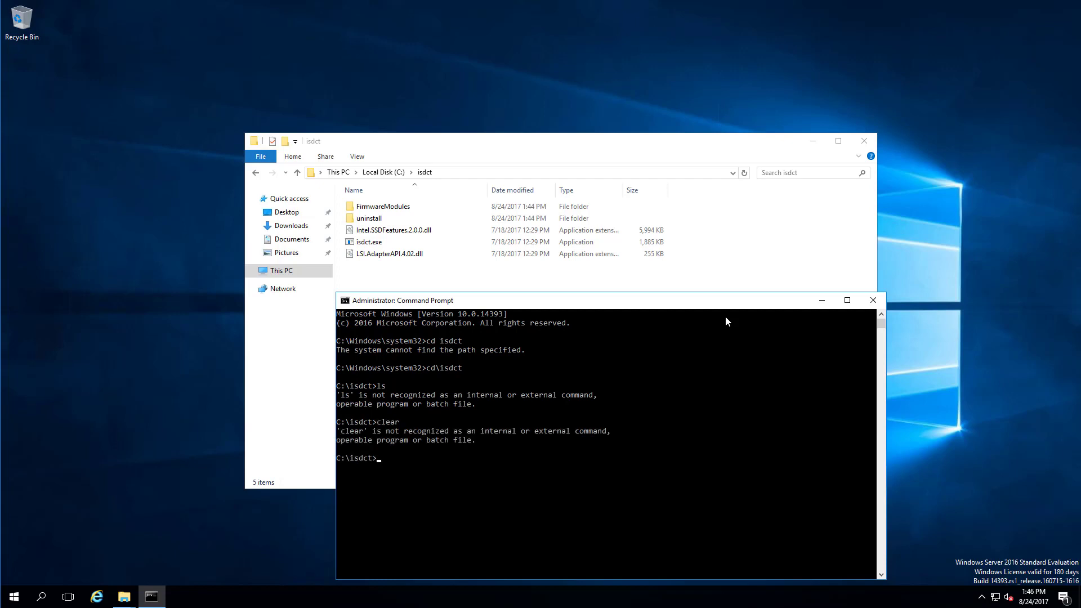
{"action": "type", "text": "cls"}
{"action": "key", "text": "Return"}
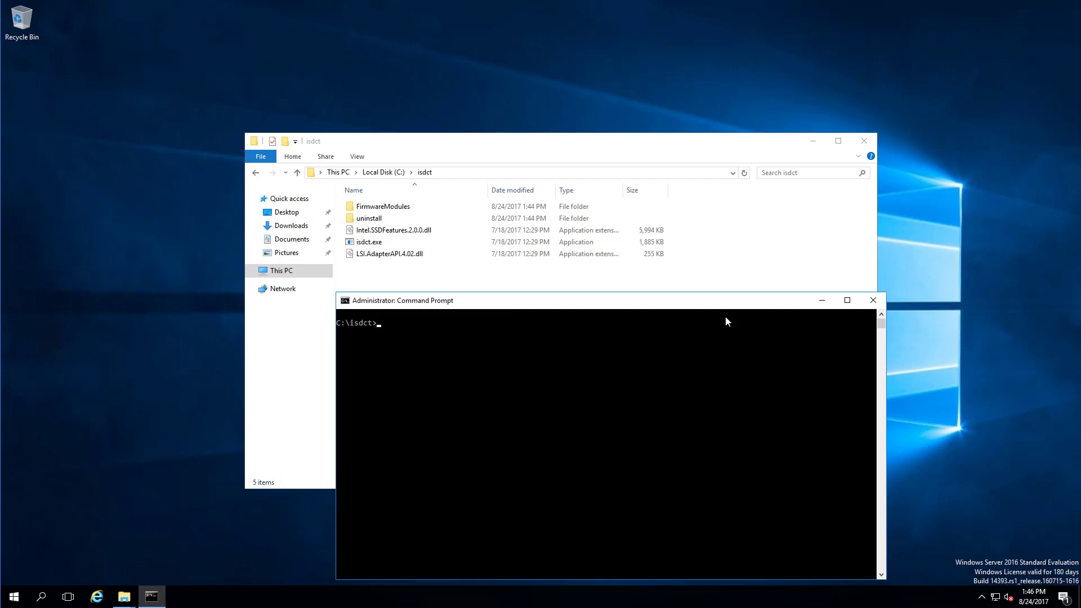
{"action": "type", "text": "dir"}
{"action": "key", "text": "Return"}
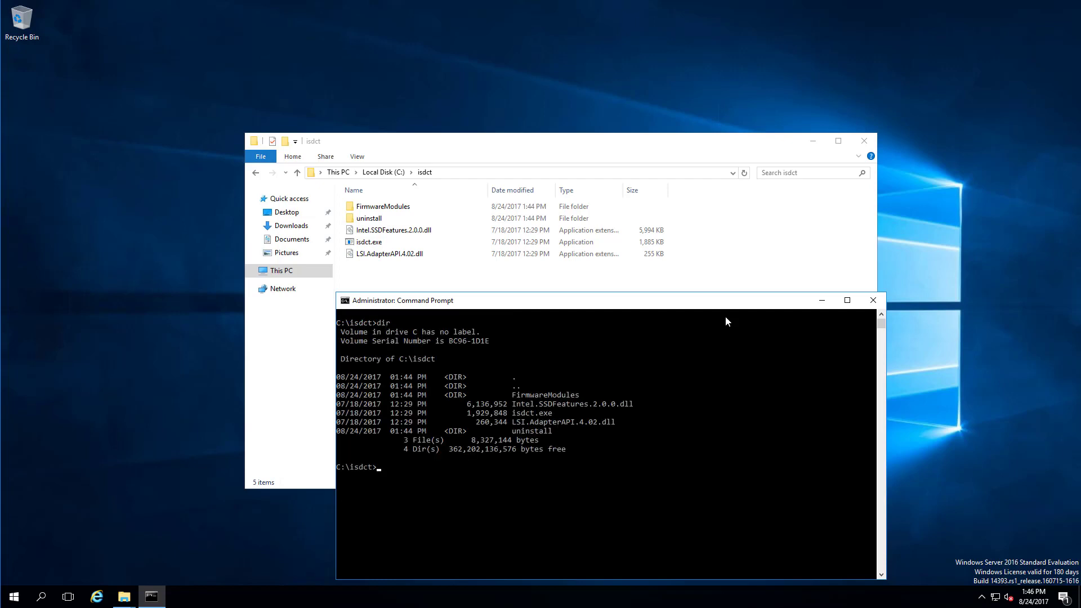
Run isdct help and maximize the console to read its command list.
{"action": "type", "text": "ist"}
{"action": "key", "text": "BackSpace"}
{"action": "type", "text": "dct help"}
{"action": "key", "text": "Return"}
{"action": "double_click", "coordinate": [730, 304]}
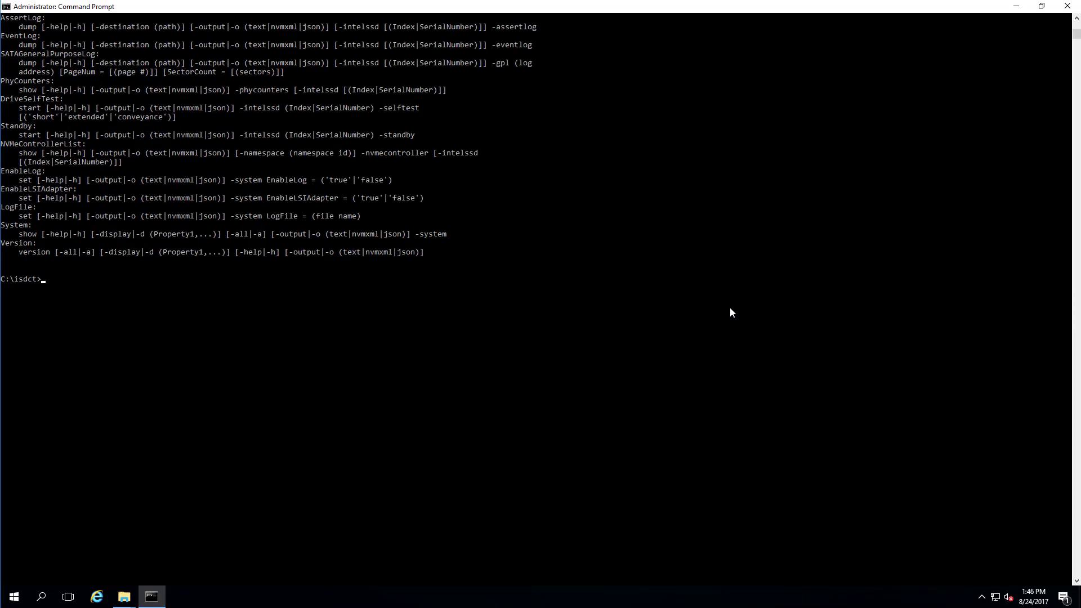
Save isdct.exe output to istct.txt and open it in Notepad snapped right.
{"action": "type", "text": "isdct.exe > istct.txt"}
{"action": "key", "text": "Return"}
{"action": "type", "text": "notepad istct.txt"}
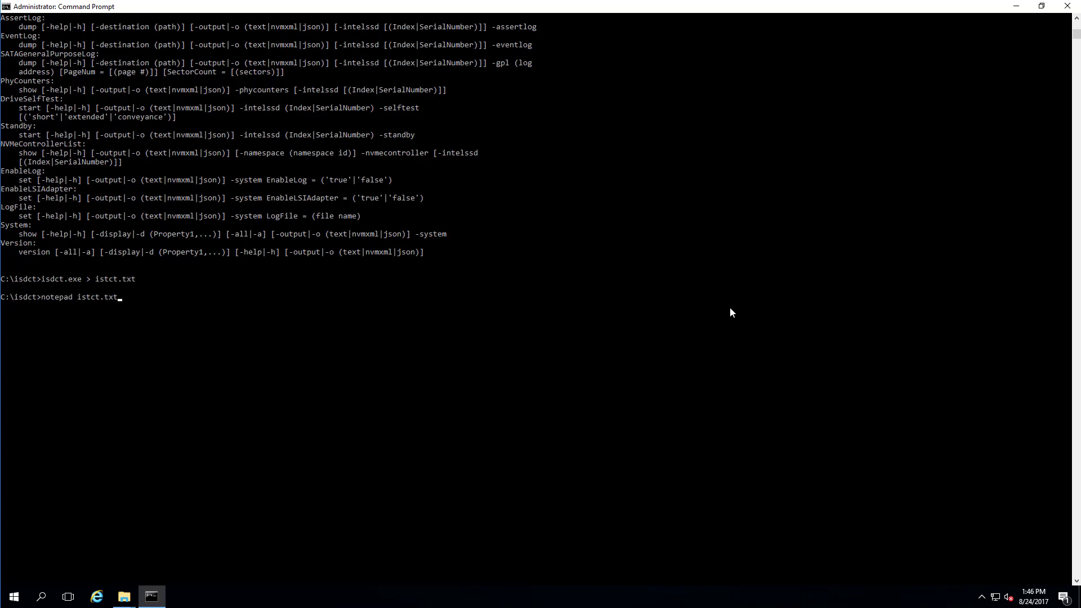
{"action": "key", "text": "Return"}
{"action": "key", "text": "super+Right"}
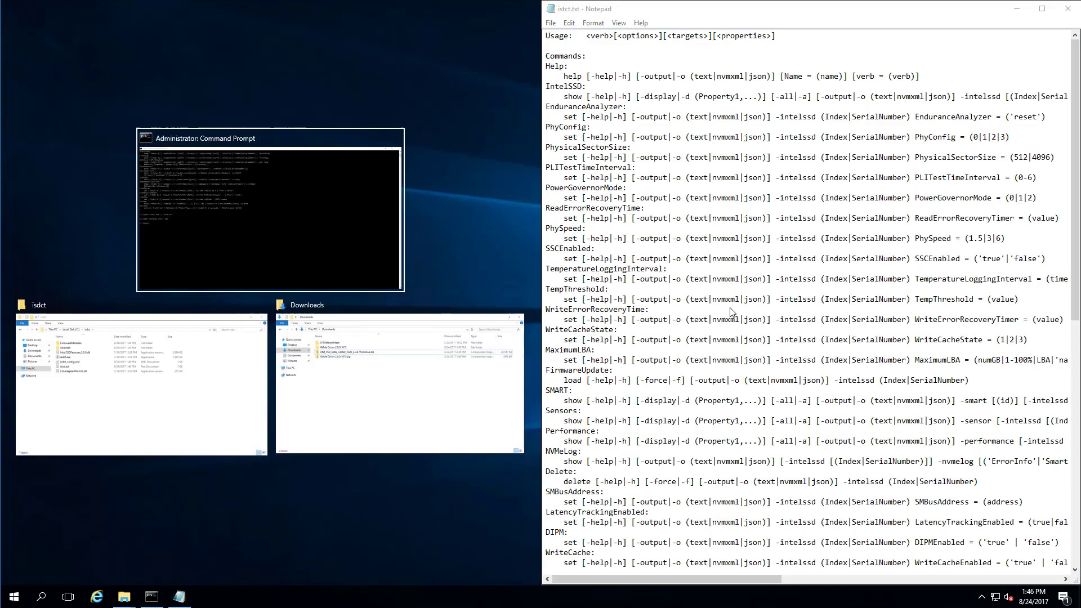
Put the console on the left half, clear it with cls, and list C:\isdct.
{"action": "left_click", "coordinate": [295, 244]}
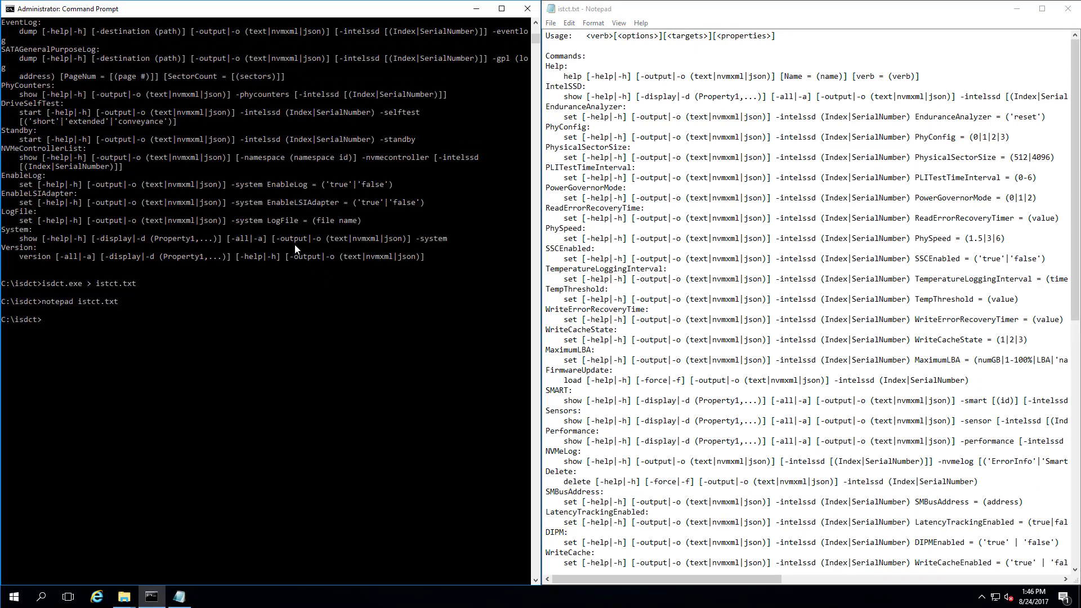
{"action": "type", "text": "clear"}
{"action": "key", "text": "Return"}
{"action": "type", "text": "cls"}
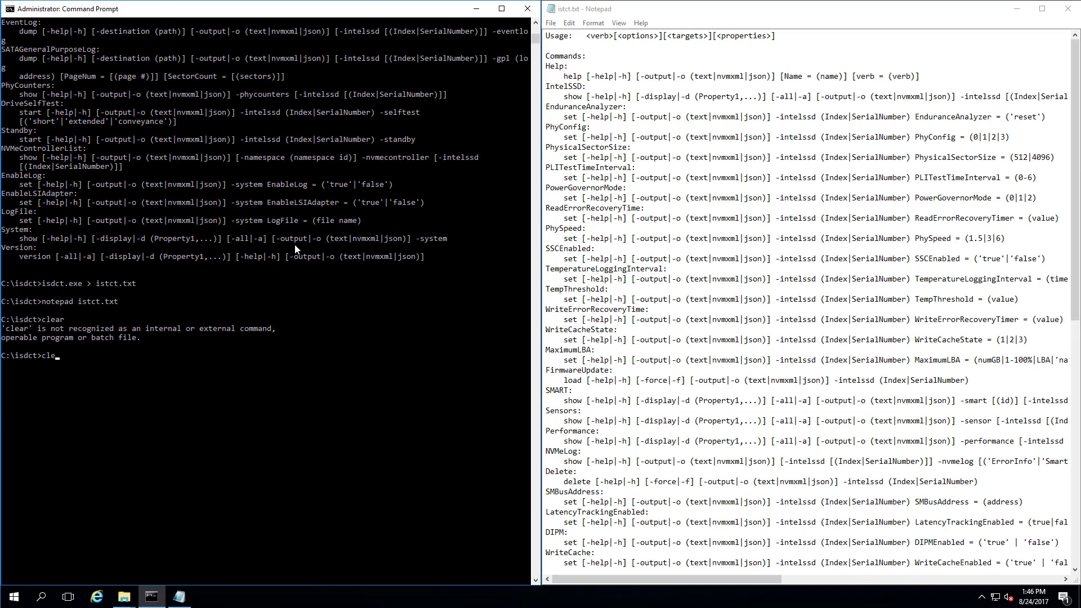
{"action": "key", "text": "Return"}
{"action": "type", "text": "dir"}
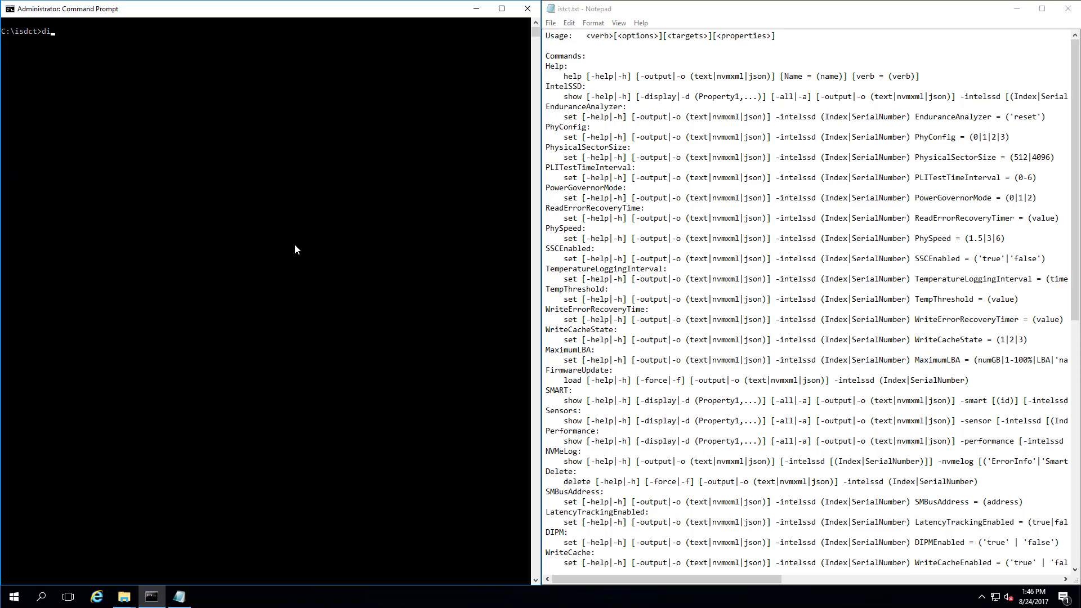
{"action": "key", "text": "Return"}
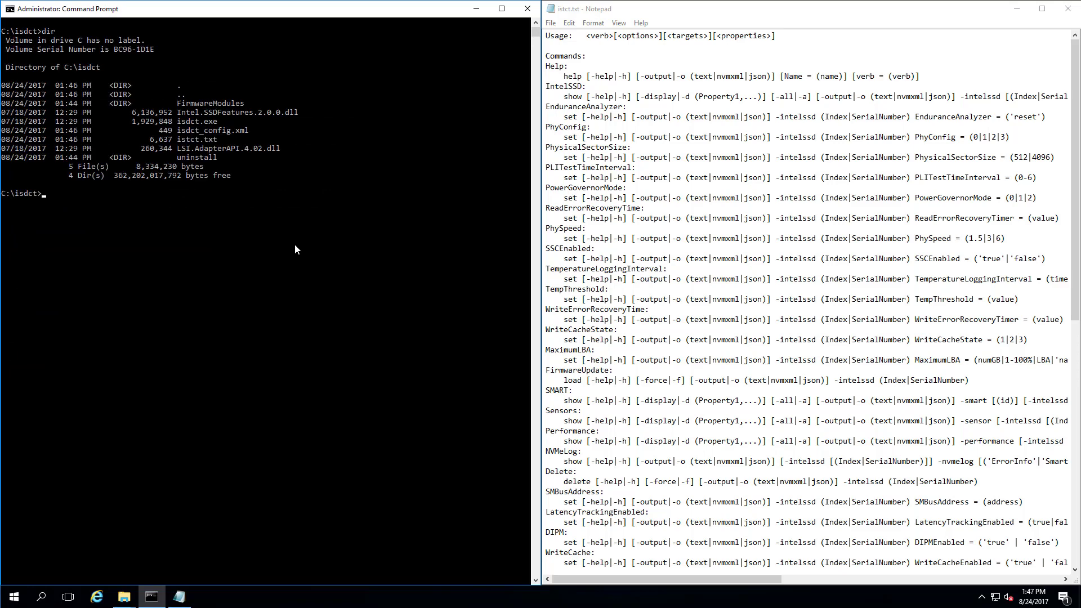
List FirmwareModules' two DLLs, then go back up and list C:\isdct again.
{"action": "type", "text": "cd FirmwareModules"}
{"action": "key", "text": "Return"}
{"action": "type", "text": "dir"}
{"action": "key", "text": "Return"}
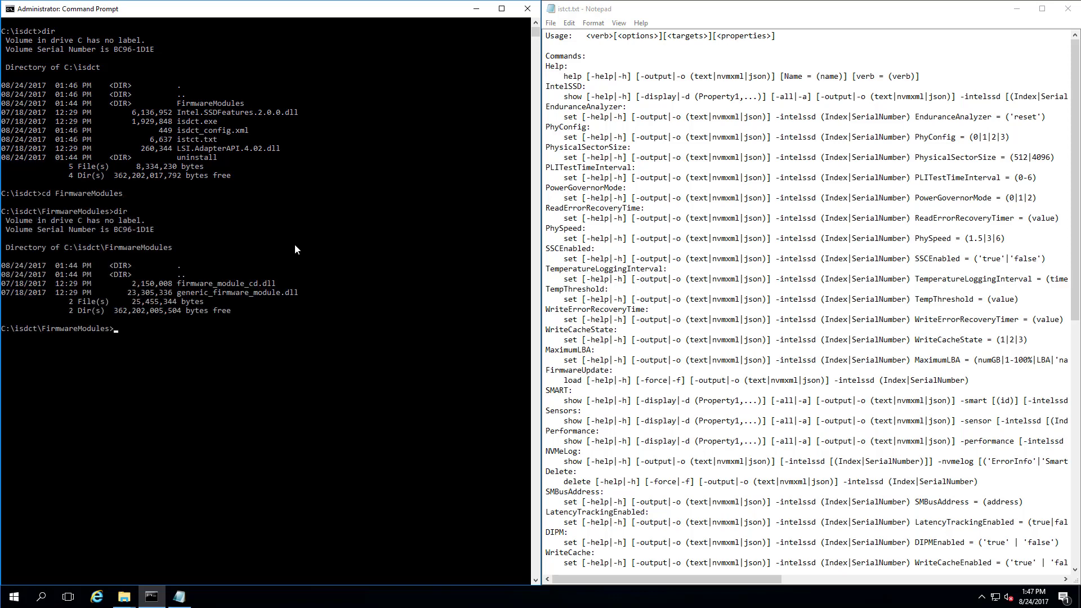
{"action": "type", "text": "cd.."}
{"action": "key", "text": "Return"}
{"action": "type", "text": "ls -l"}
{"action": "key", "text": "Return"}
{"action": "type", "text": "di"}
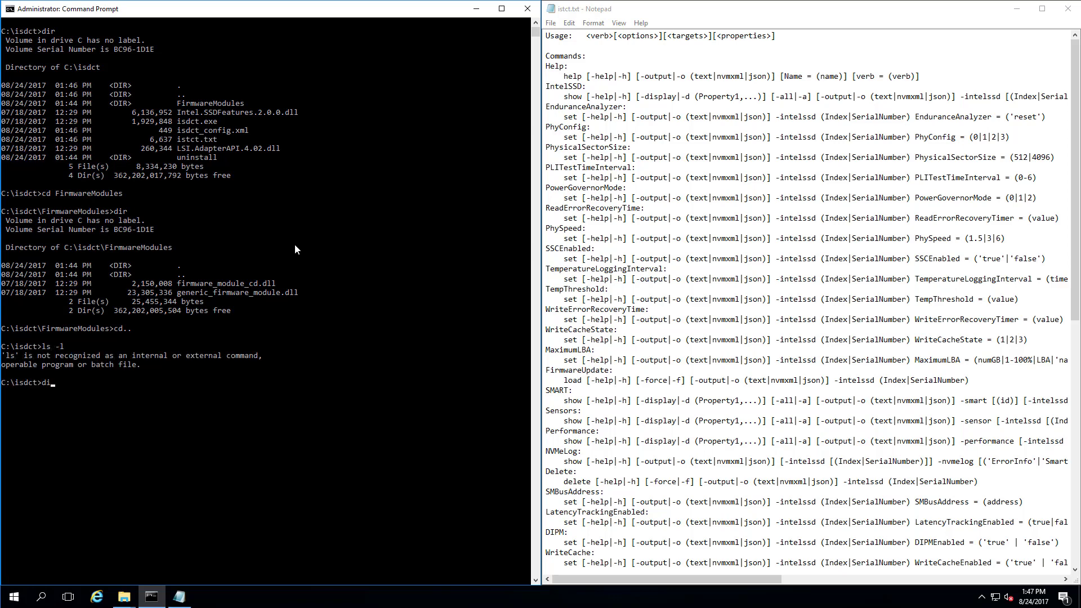
{"action": "type", "text": "r"}
{"action": "key", "text": "Return"}
Clear the console, list the folder, and open istct.txt in a second Notepad.
{"action": "type", "text": "clear"}
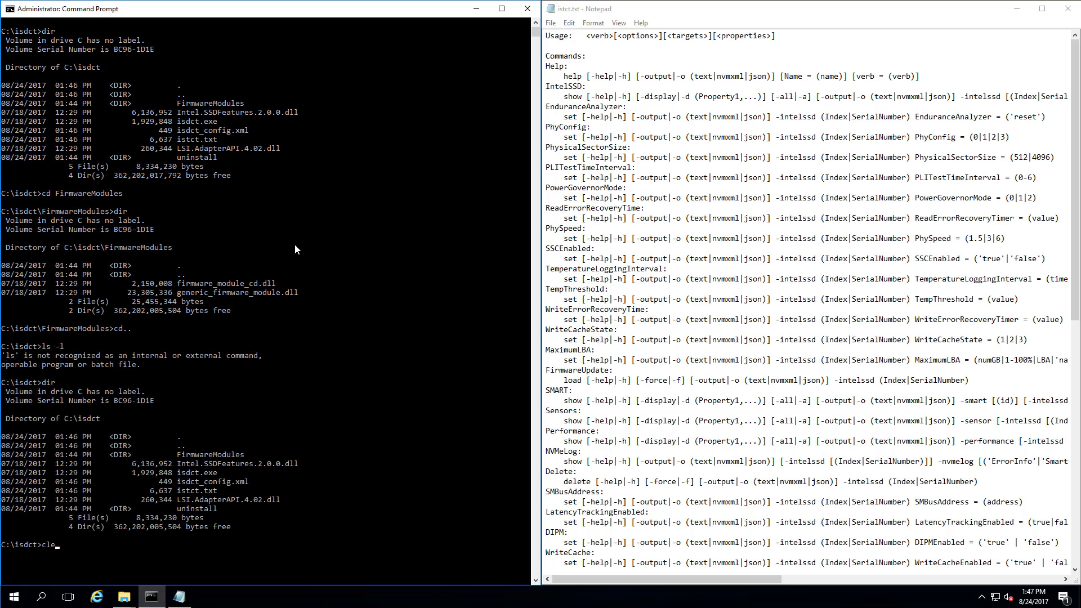
{"action": "key", "text": "Return"}
{"action": "type", "text": "cls"}
{"action": "key", "text": "Return"}
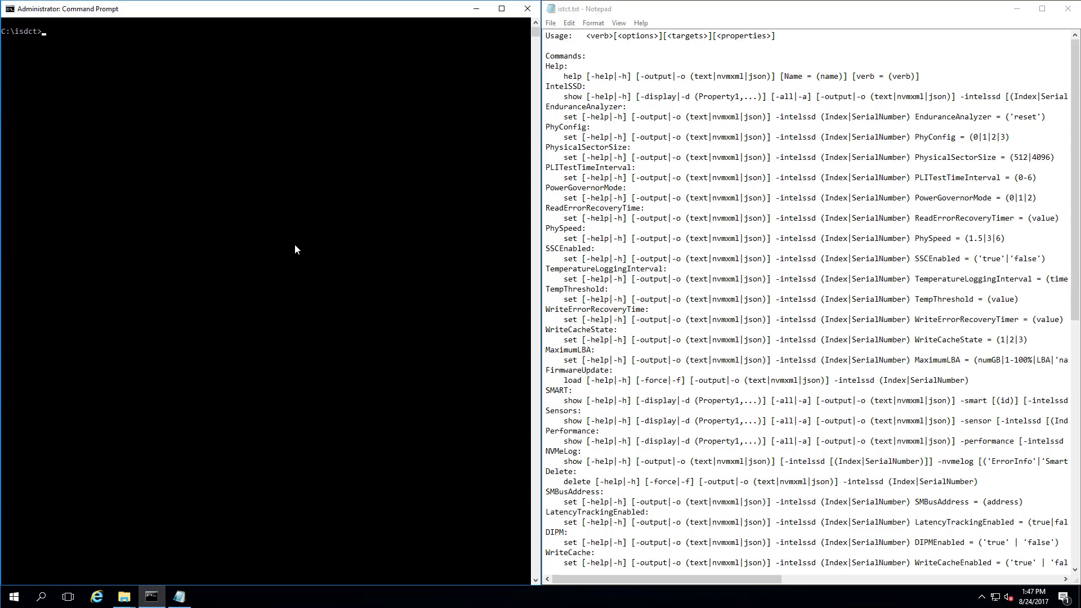
{"action": "type", "text": "dir"}
{"action": "key", "text": "Return"}
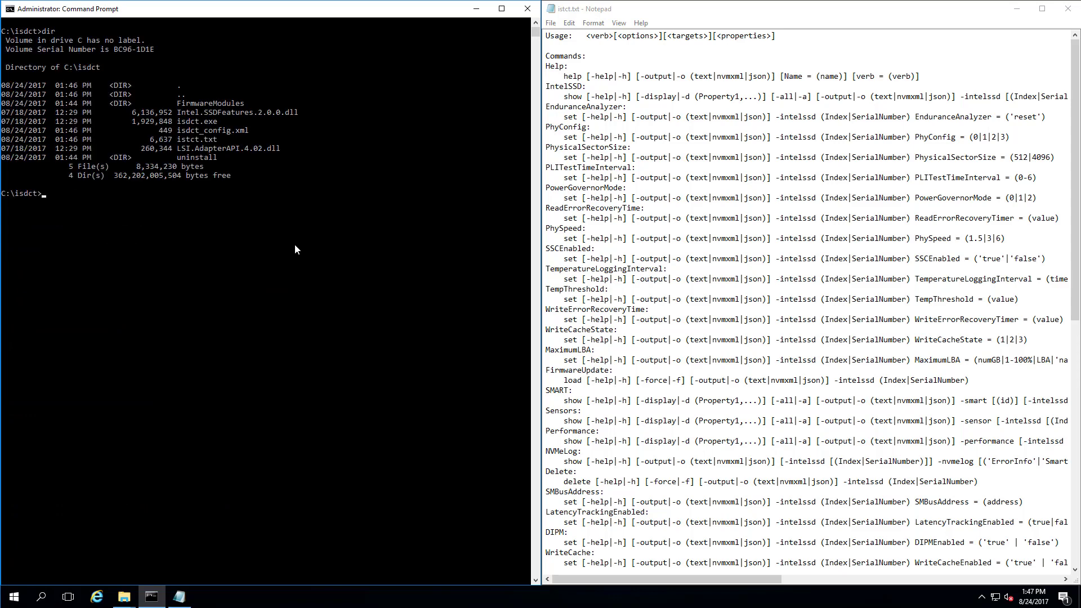
{"action": "type", "text": "istct.txt"}
{"action": "key", "text": "Return"}
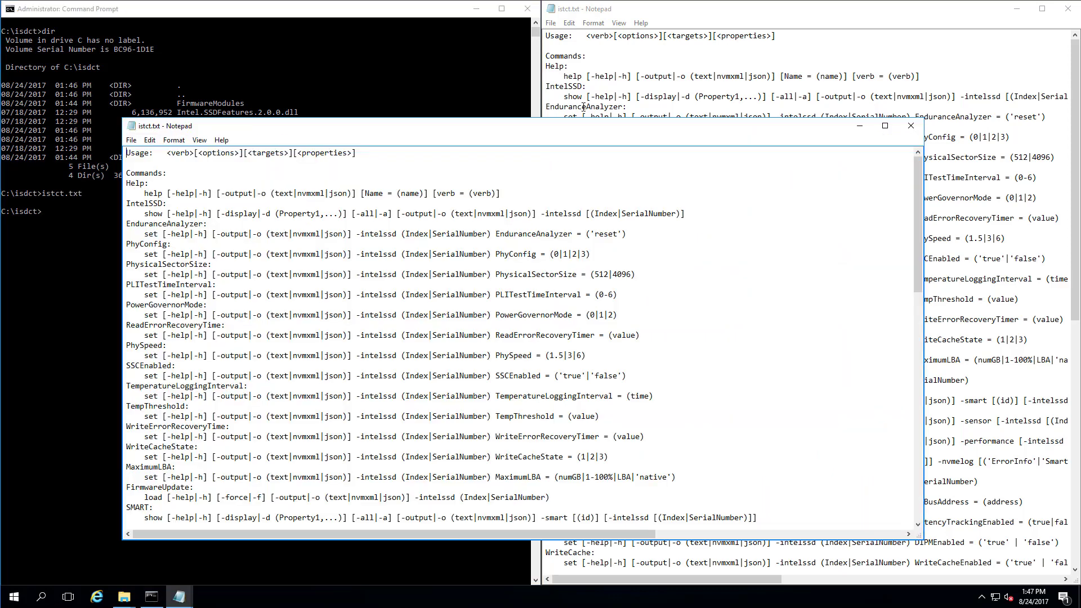
Close the duplicate Notepad and run isdct.exe to print its full command help.
{"action": "left_click", "coordinate": [911, 126]}
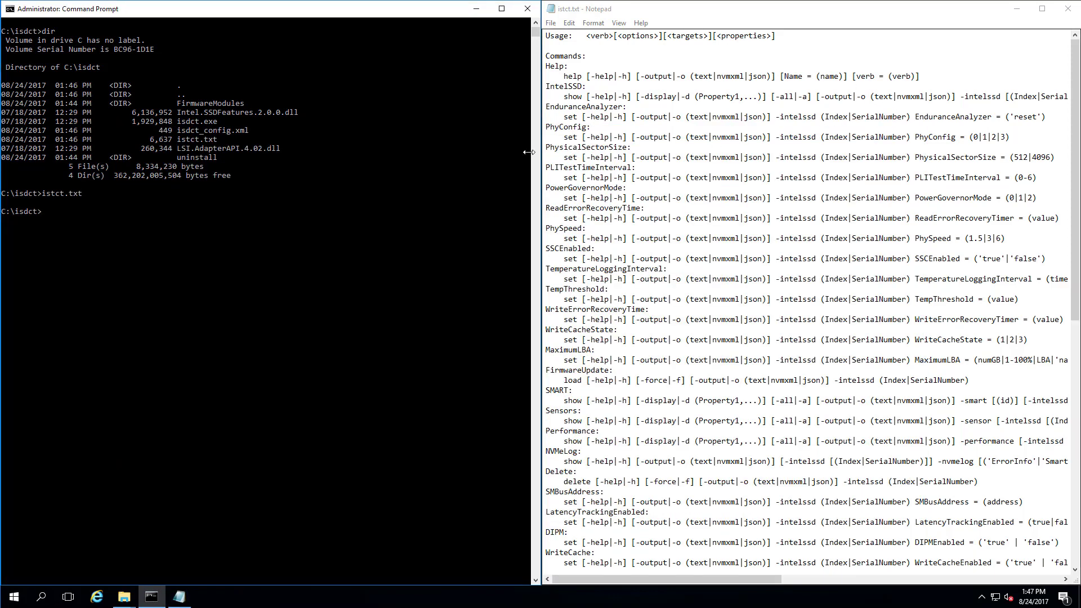
{"action": "left_click", "coordinate": [381, 158]}
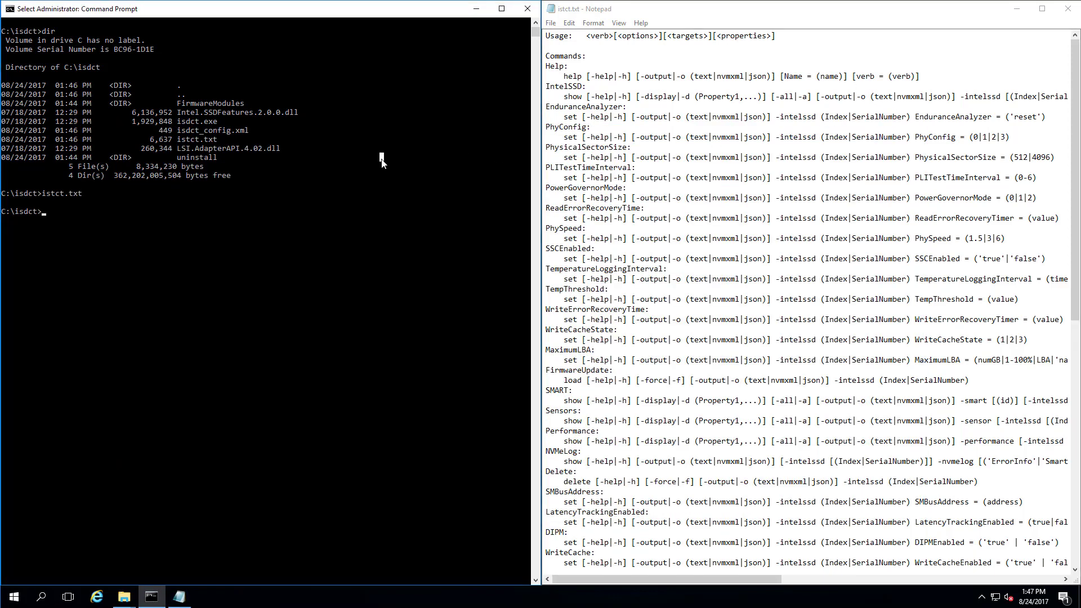
{"action": "type", "text": "isdct"}
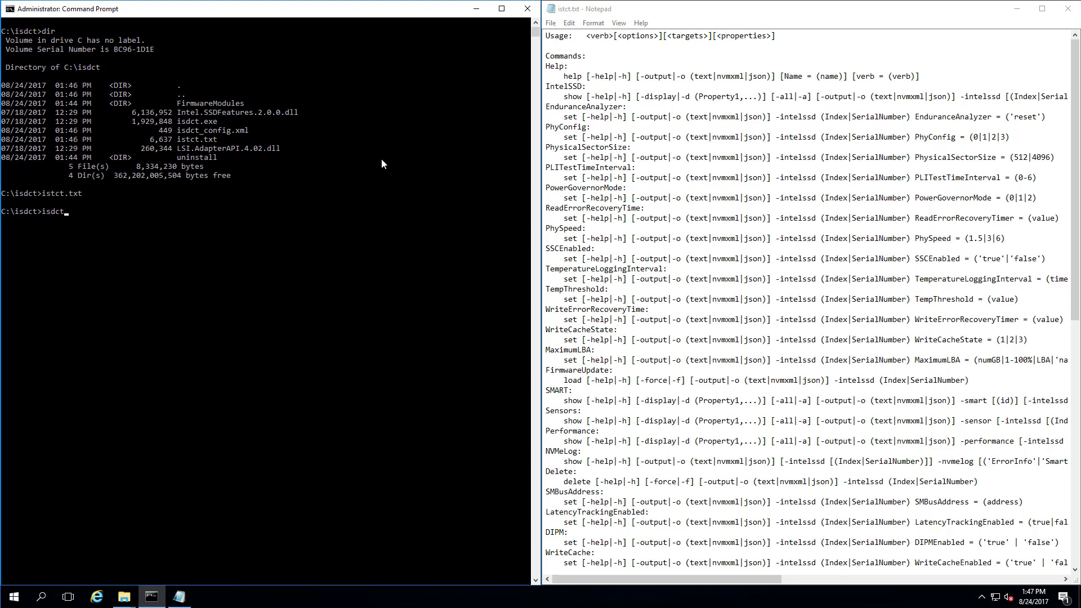
{"action": "type", "text": ".exe /?"}
{"action": "key", "text": "Return"}
{"action": "key", "text": "Up"}
{"action": "key", "text": "BackSpace"}
{"action": "key", "text": "BackSpace"}
{"action": "key", "text": "BackSpace"}
{"action": "key", "text": "BackSpace"}
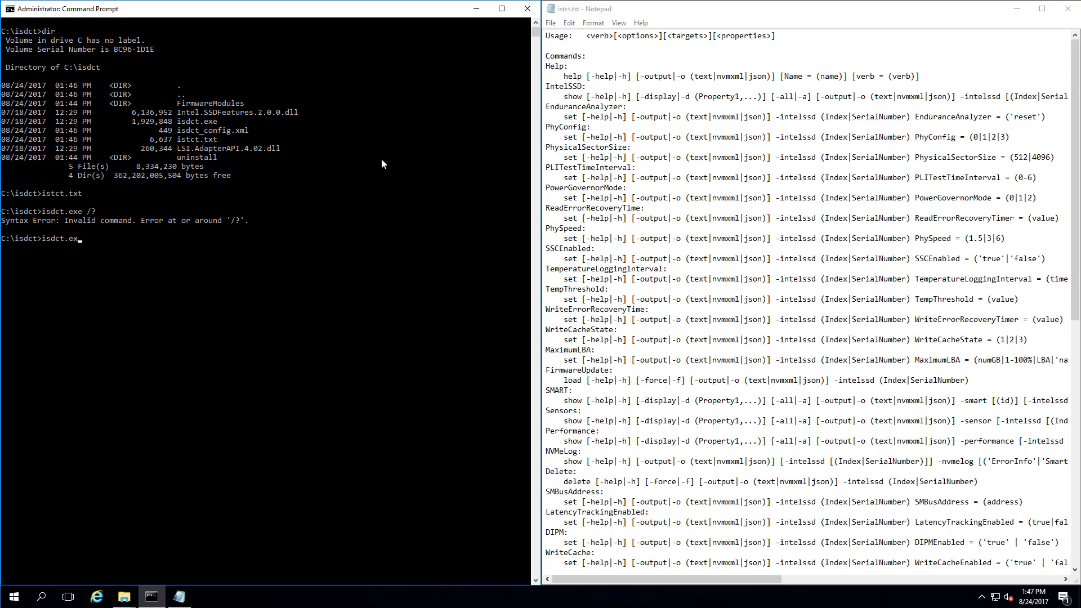
{"action": "type", "text": "e"}
{"action": "key", "text": "Return"}
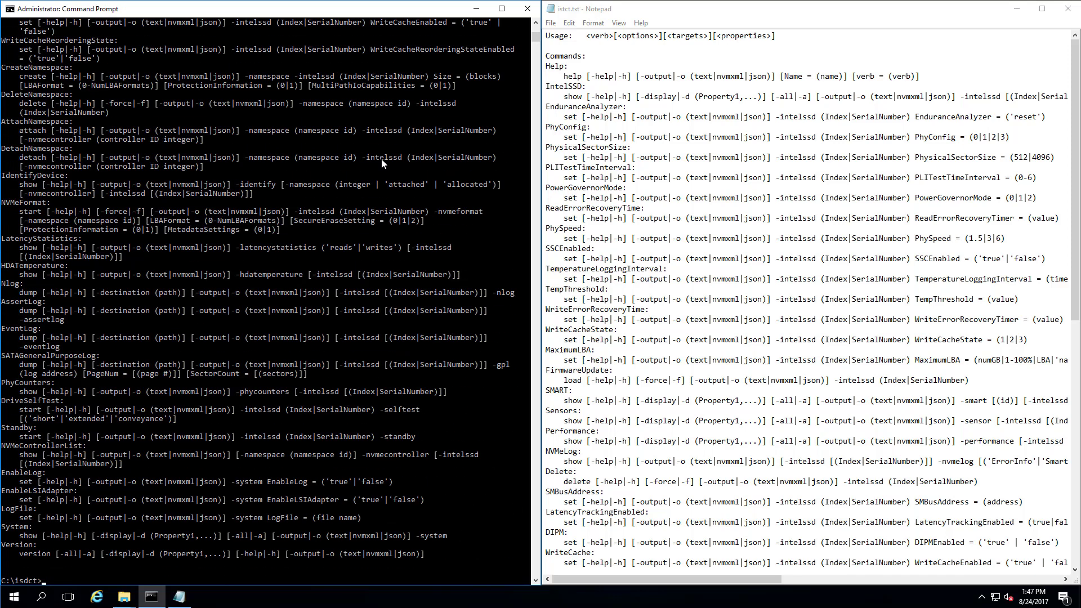
{"action": "scroll", "coordinate": [266, 171], "scroll_direction": "up", "scroll_amount": 1}
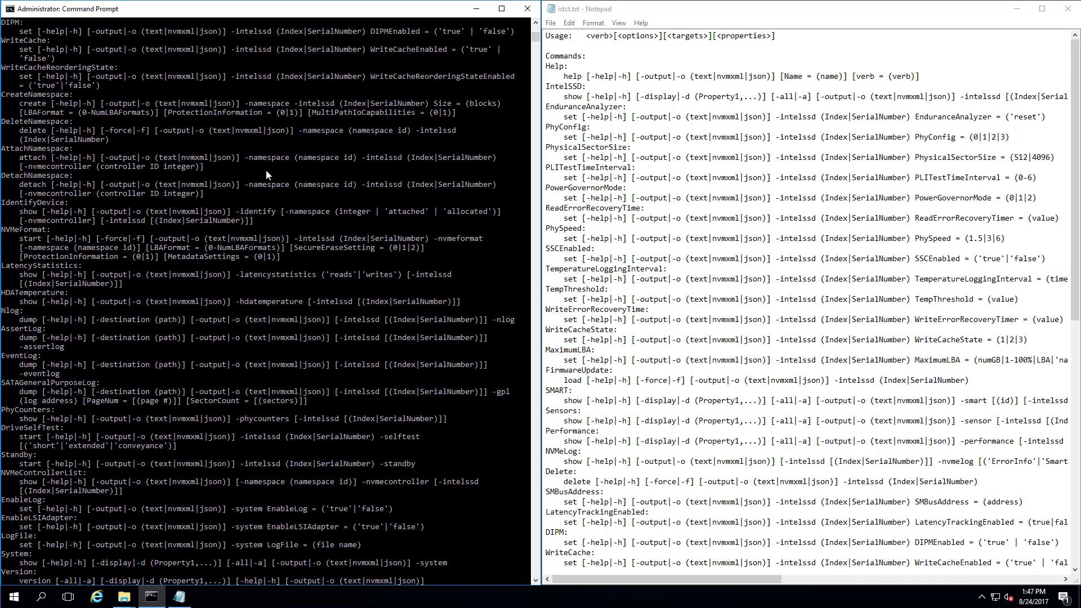
Search Notepad's help text for 'list' to find NVMeControllerList.
{"action": "left_click", "coordinate": [805, 239]}
{"action": "key", "text": "ctrl+f"}
{"action": "type", "text": "list"}
{"action": "key", "text": "Return"}
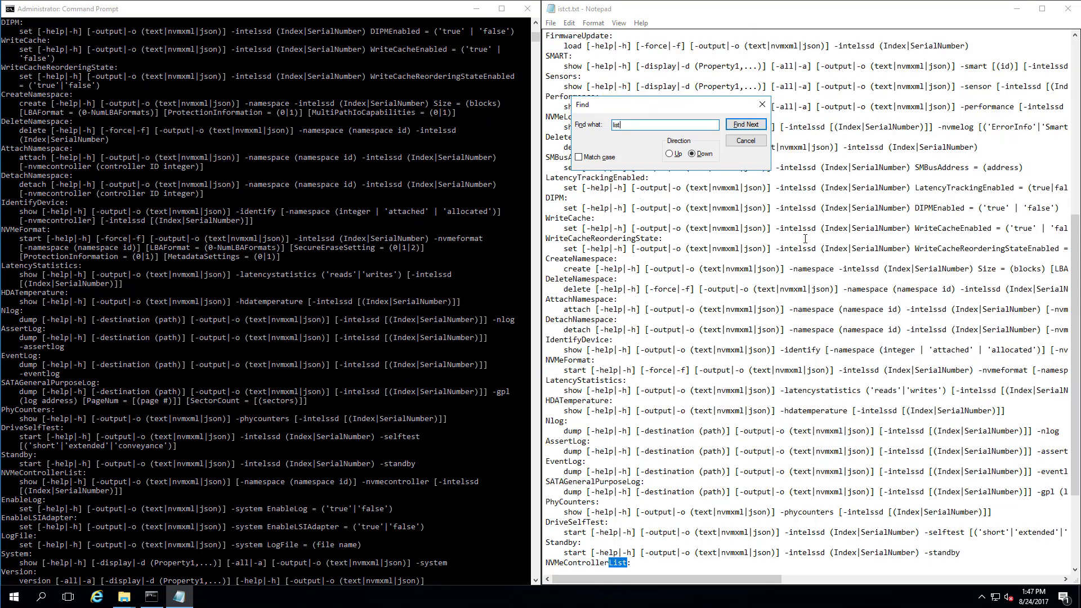
{"action": "scroll", "coordinate": [805, 238], "scroll_direction": "down", "scroll_amount": 1}
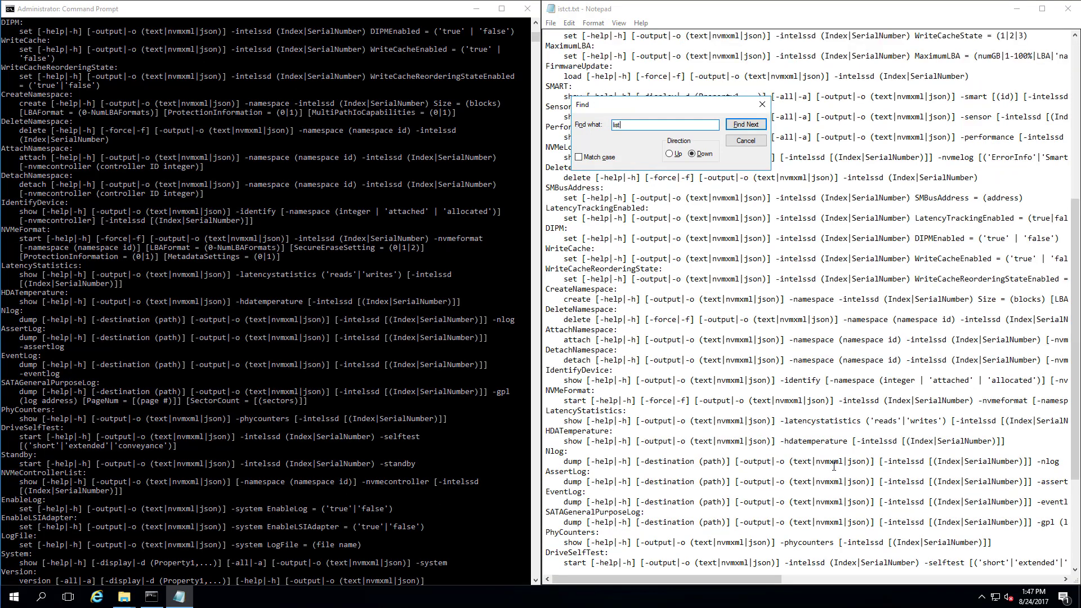
Run isdct show -nvmecontroller, which reports the drive doesn't support the feature.
{"action": "left_click", "coordinate": [252, 442]}
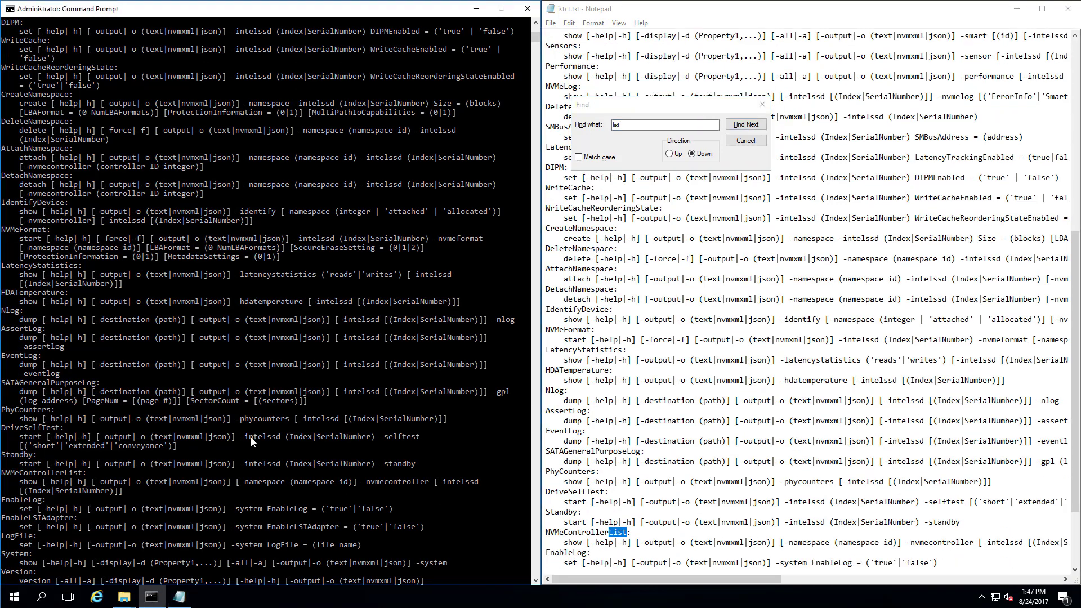
{"action": "key", "text": "Return"}
{"action": "type", "text": "isdct.exe"}
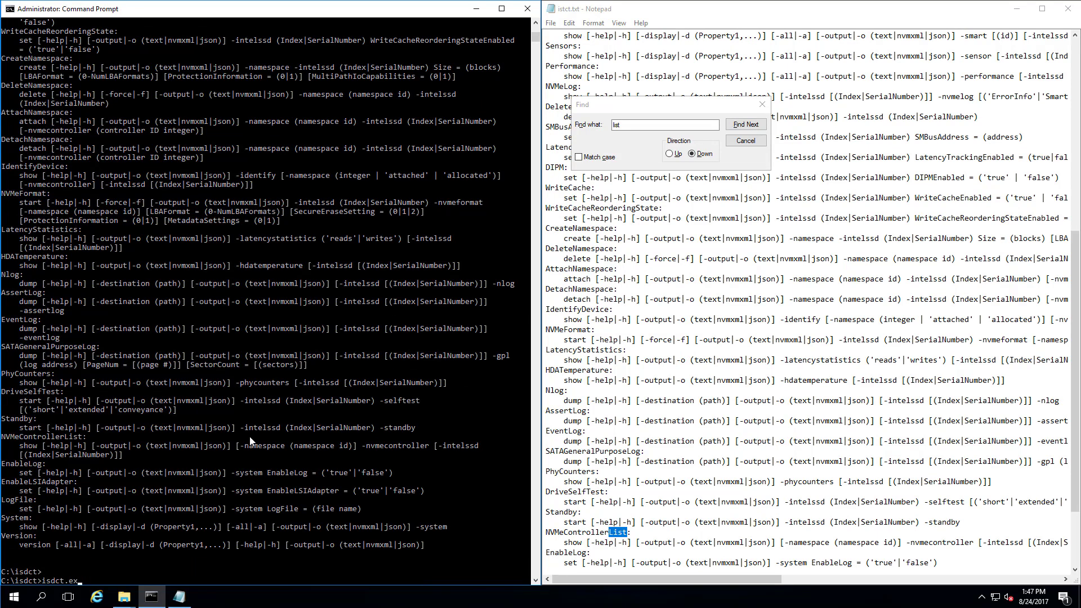
{"action": "key", "text": "BackSpace"}
{"action": "key", "text": "BackSpace"}
{"action": "key", "text": "BackSpace"}
{"action": "type", "text": "show -nvmecontroller"}
{"action": "key", "text": "Return"}
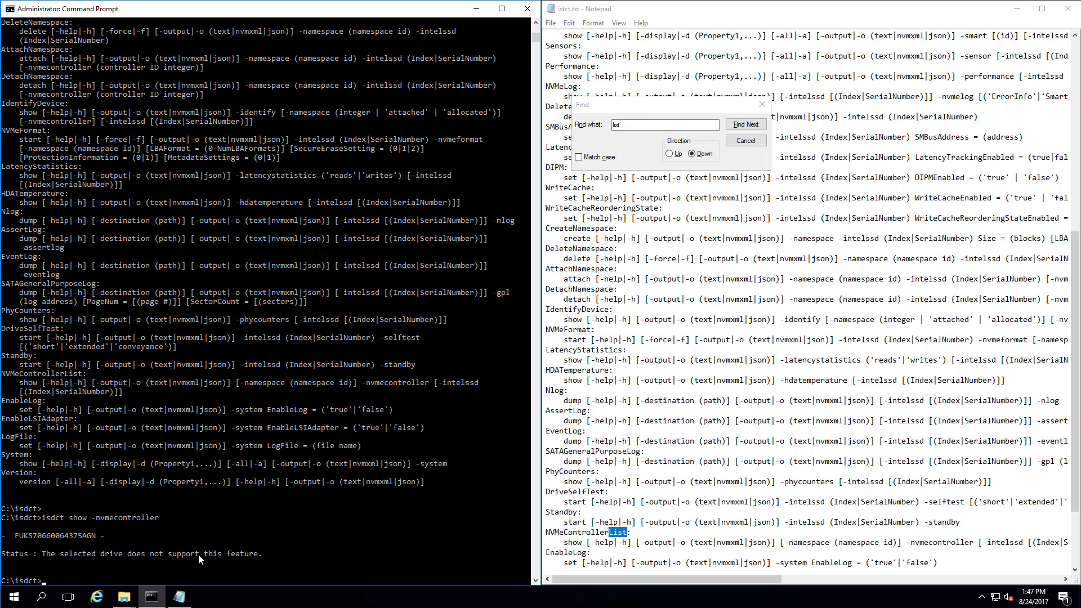
Check the help text, then run isdct version, showing Data Center Tool 3.0.6.400.
{"action": "left_click", "coordinate": [613, 514]}
{"action": "scroll", "coordinate": [646, 497], "scroll_direction": "down", "scroll_amount": 4}
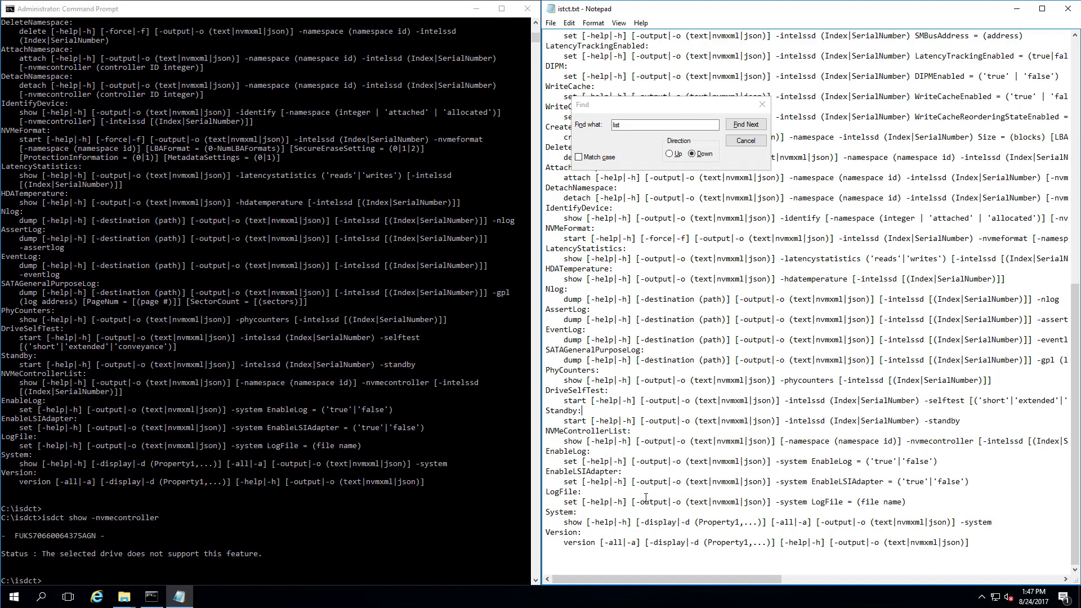
{"action": "key", "text": "Up"}
{"action": "left_click", "coordinate": [453, 403]}
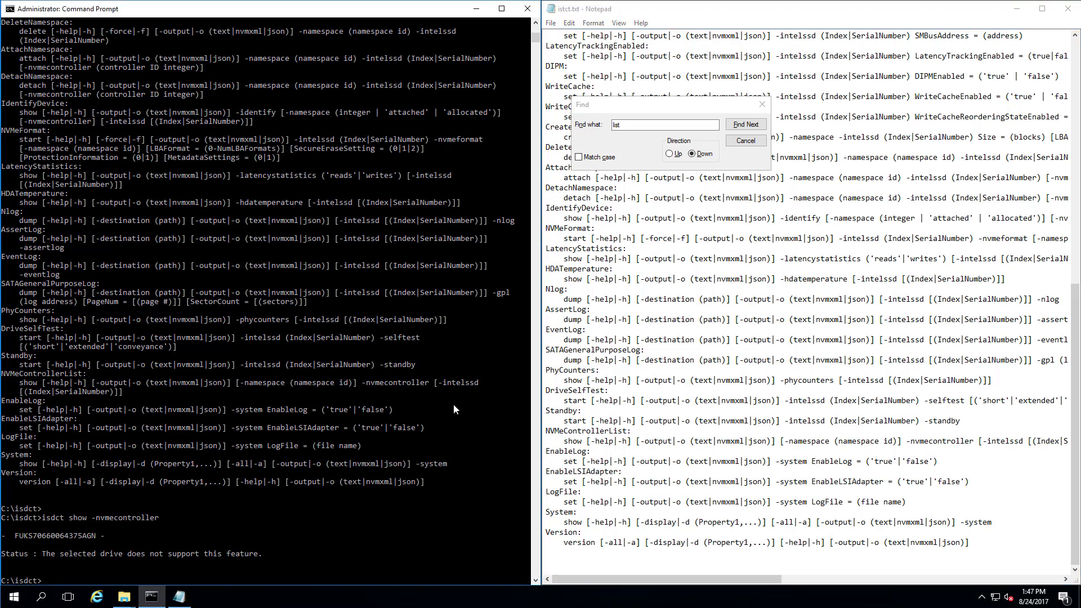
{"action": "key", "text": "Up"}
{"action": "type", "text": "version"}
{"action": "key", "text": "Delete"}
{"action": "key", "text": "Delete"}
{"action": "key", "text": "Delete"}
{"action": "key", "text": "Delete"}
{"action": "key", "text": "Delete"}
{"action": "key", "text": "Delete"}
{"action": "key", "text": "Delete"}
{"action": "key", "text": "Delete"}
{"action": "key", "text": "Delete"}
{"action": "key", "text": "Delete"}
{"action": "key", "text": "Delete"}
{"action": "key", "text": "Delete"}
{"action": "key", "text": "Delete"}
{"action": "key", "text": "Delete"}
{"action": "key", "text": "Delete"}
{"action": "key", "text": "Delete"}
{"action": "key", "text": "Delete"}
{"action": "key", "text": "Delete"}
{"action": "key", "text": "Delete"}
{"action": "key", "text": "Delete"}
{"action": "key", "text": "BackSpace"}
{"action": "key", "text": "Return"}
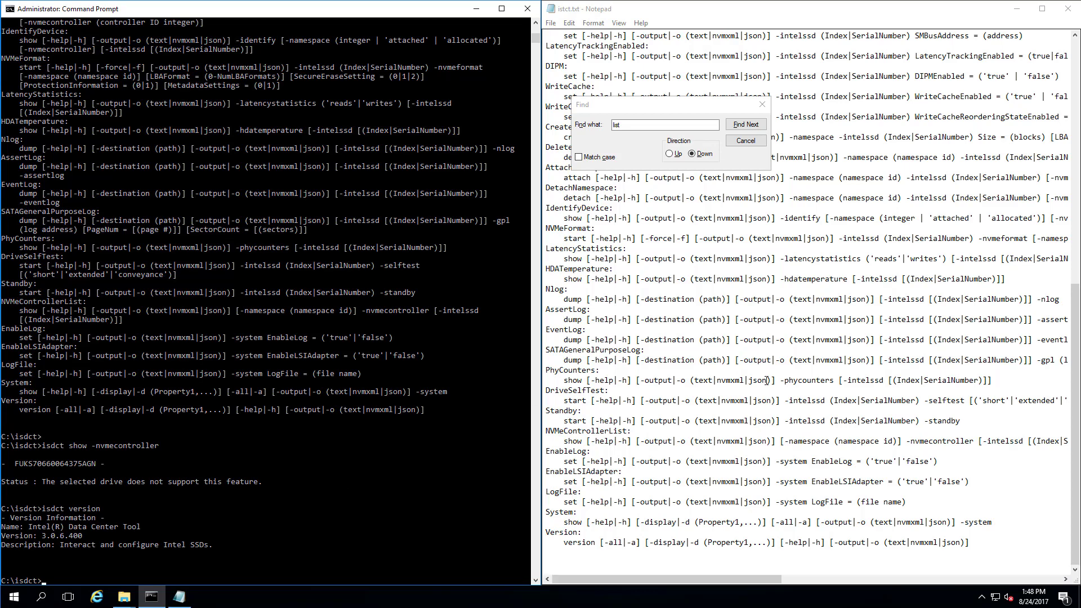
{"action": "scroll", "coordinate": [775, 354], "scroll_direction": "up", "scroll_amount": 15}
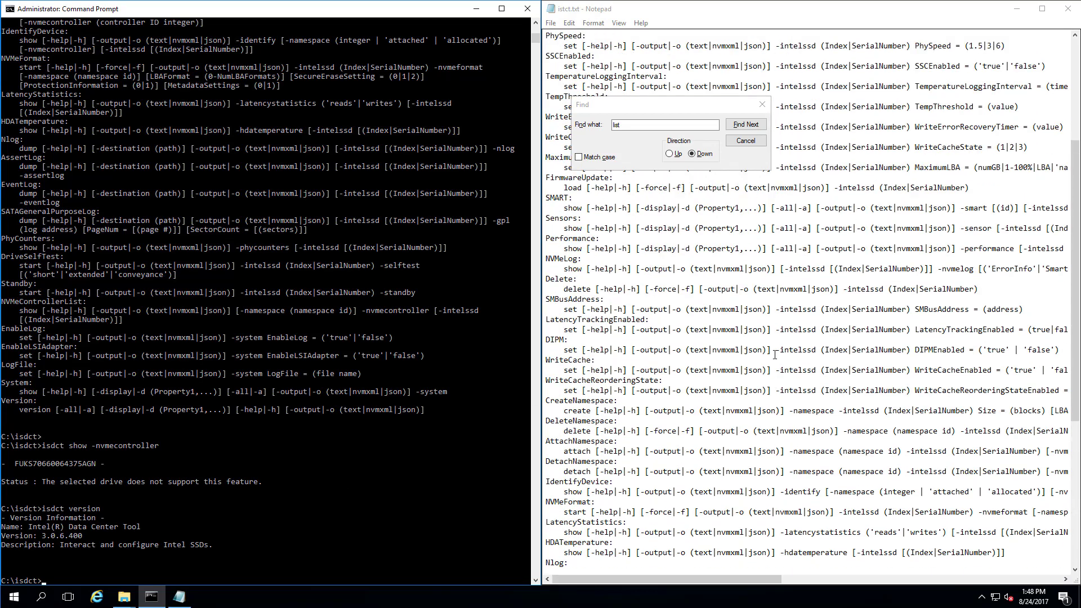
Close Notepad's Find box and run isdct show without a target.
{"action": "left_click", "coordinate": [763, 105]}
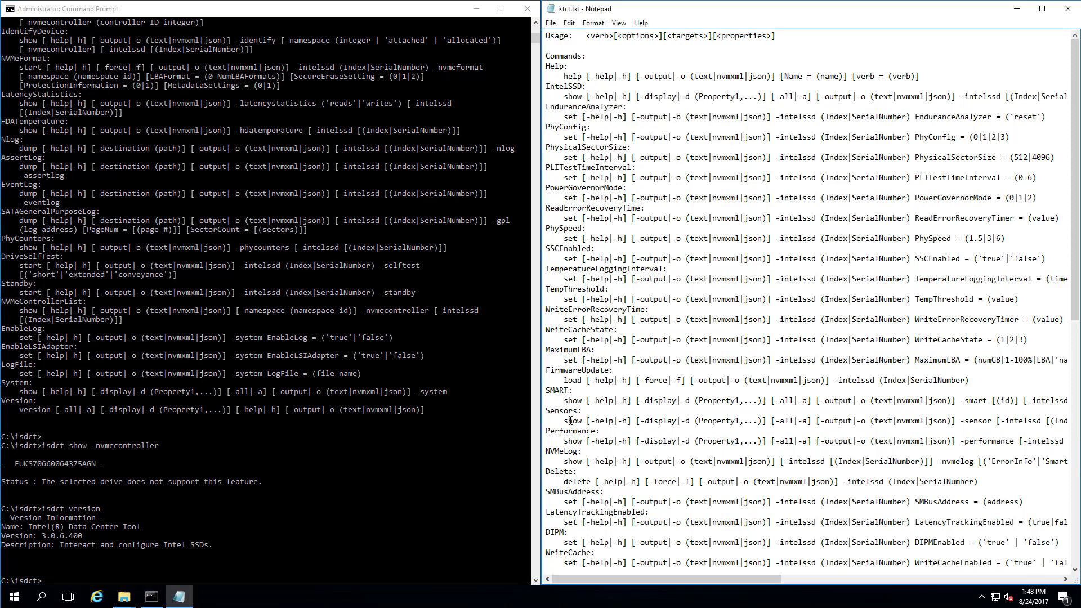
{"action": "left_click", "coordinate": [300, 443]}
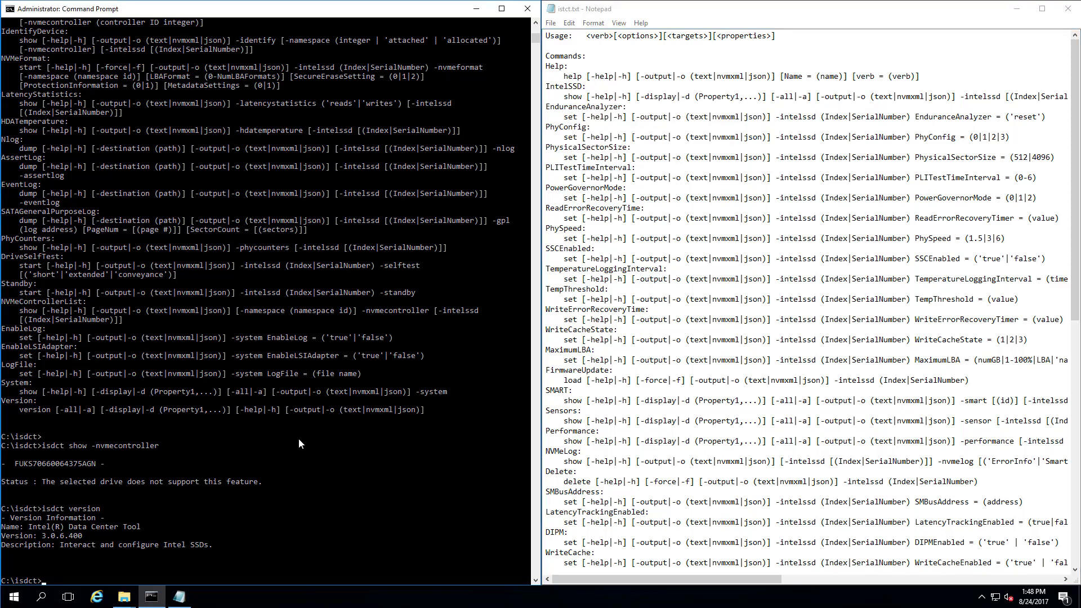
{"action": "key", "text": "Up"}
{"action": "key", "text": "BackSpace"}
{"action": "key", "text": "BackSpace"}
{"action": "key", "text": "BackSpace"}
{"action": "key", "text": "BackSpace"}
{"action": "key", "text": "BackSpace"}
{"action": "key", "text": "BackSpace"}
{"action": "key", "text": "BackSpace"}
{"action": "type", "text": "show"}
{"action": "key", "text": "Return"}
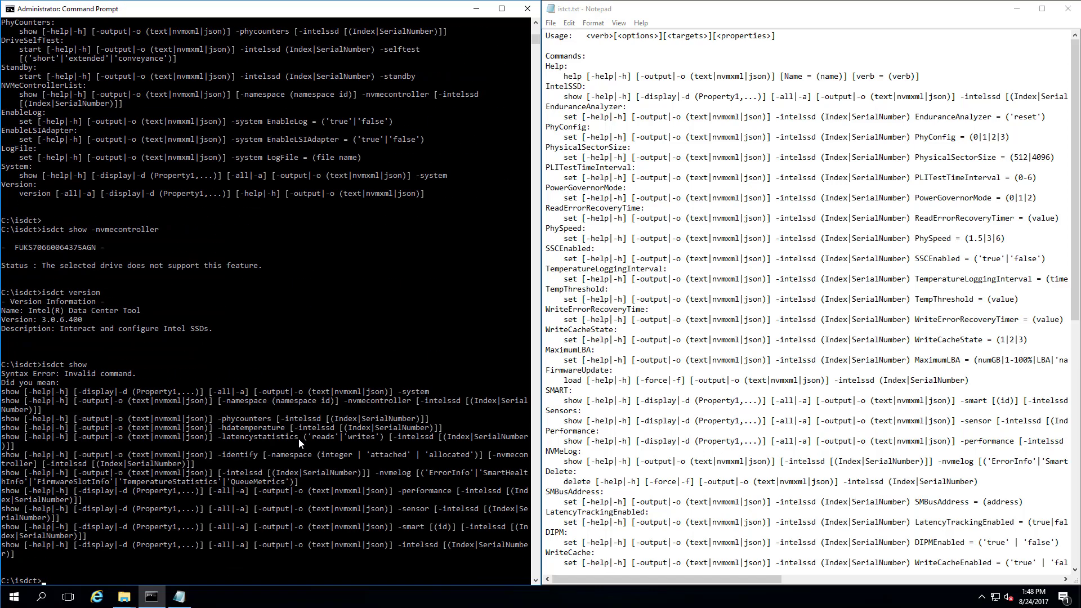
Run isdct show -smart to list the drive's SMART attributes, all Pass.
{"action": "key", "text": "Up"}
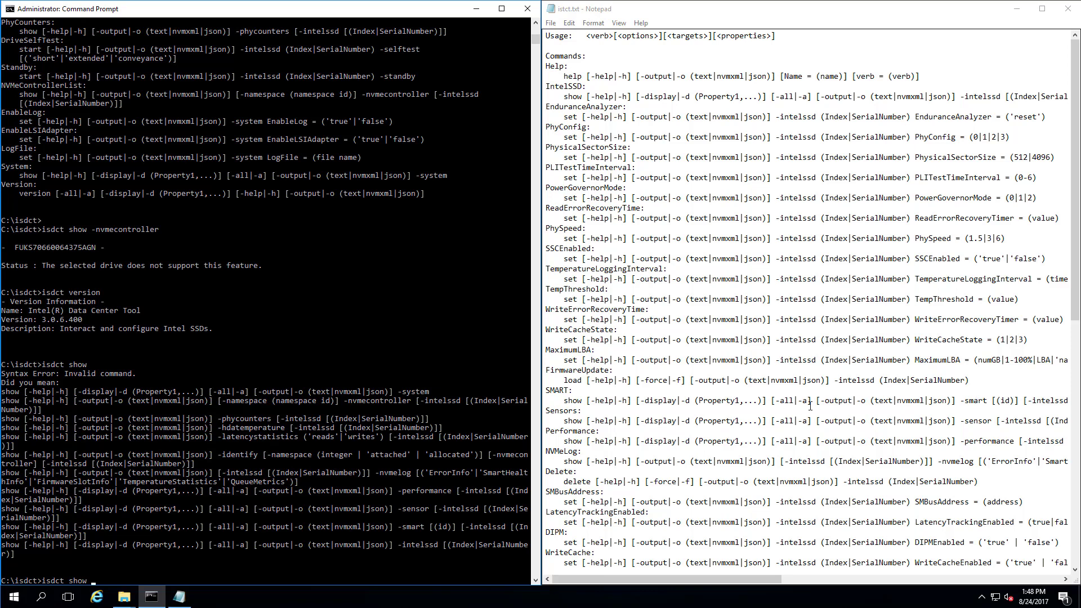
{"action": "left_click", "coordinate": [341, 410]}
{"action": "type", "text": "-sma"}
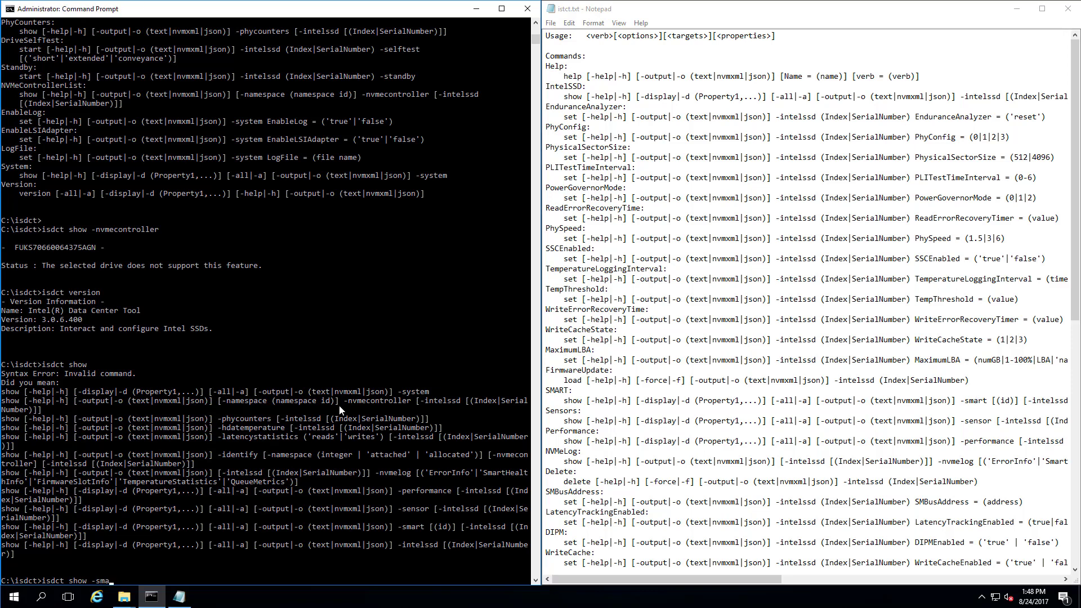
{"action": "type", "text": "rt"}
{"action": "key", "text": "Return"}
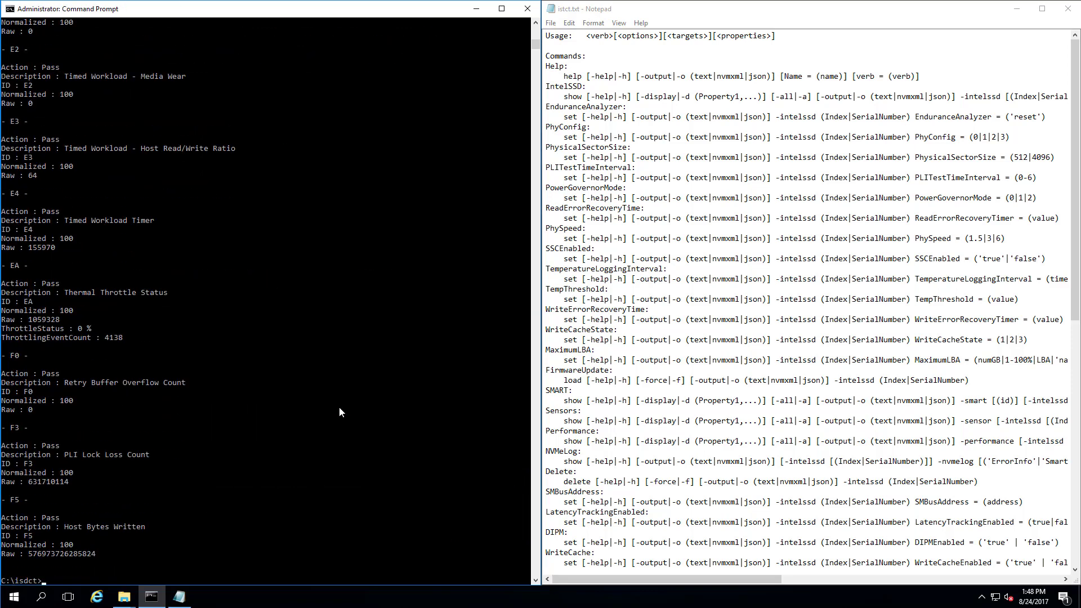
{"action": "scroll", "coordinate": [339, 411], "scroll_direction": "up", "scroll_amount": 11}
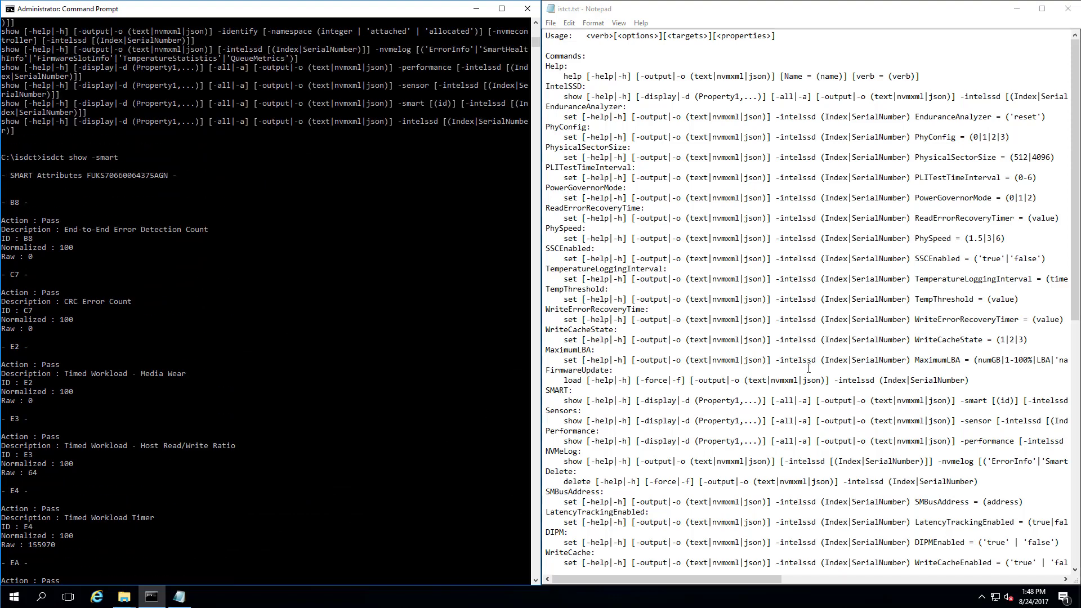
Try isdct show -display, which returns a syntax error with suggestions.
{"action": "left_click", "coordinate": [253, 277]}
{"action": "key", "text": "Up"}
{"action": "key", "text": "BackSpace"}
{"action": "key", "text": "BackSpace"}
{"action": "key", "text": "BackSpace"}
{"action": "key", "text": "BackSpace"}
{"action": "key", "text": "BackSpace"}
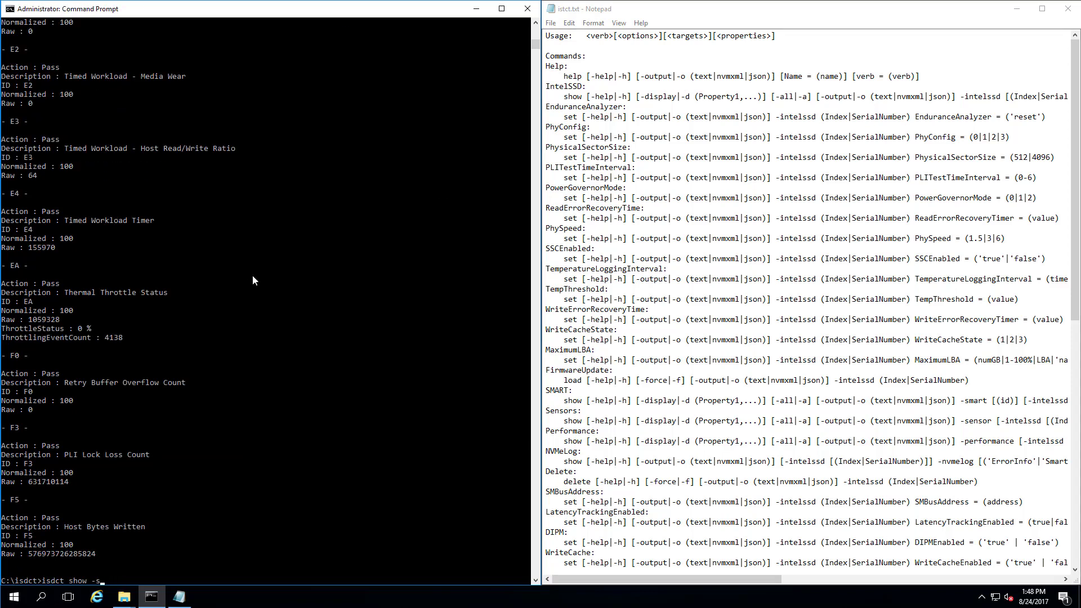
{"action": "type", "text": "display"}
{"action": "key", "text": "Return"}
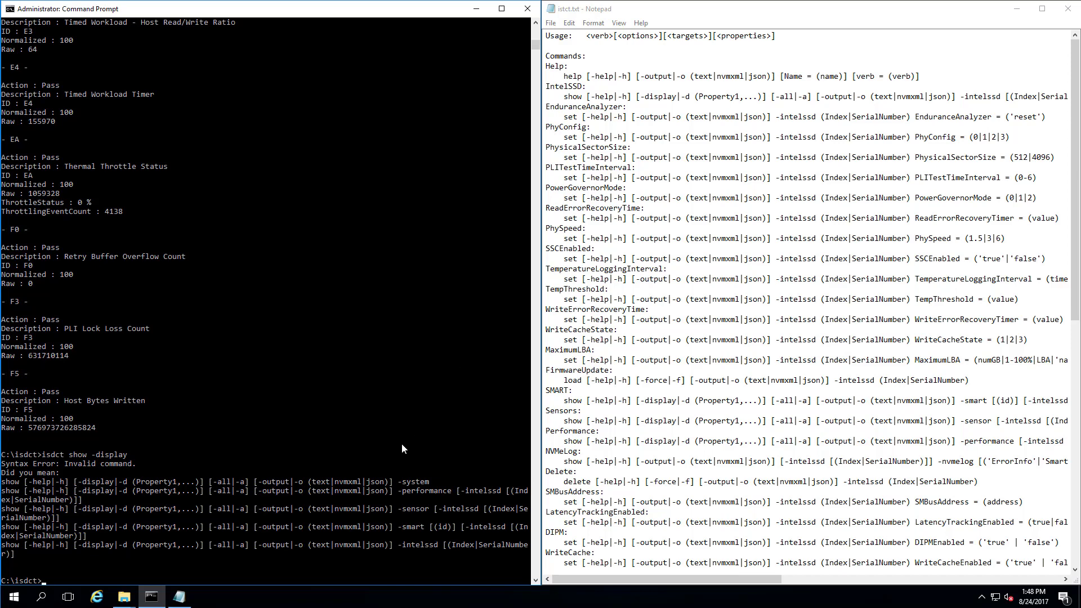
Search the Notepad help text for 'firmware' to locate the FirmwareSlotInfo log name.
{"action": "left_click", "coordinate": [657, 287]}
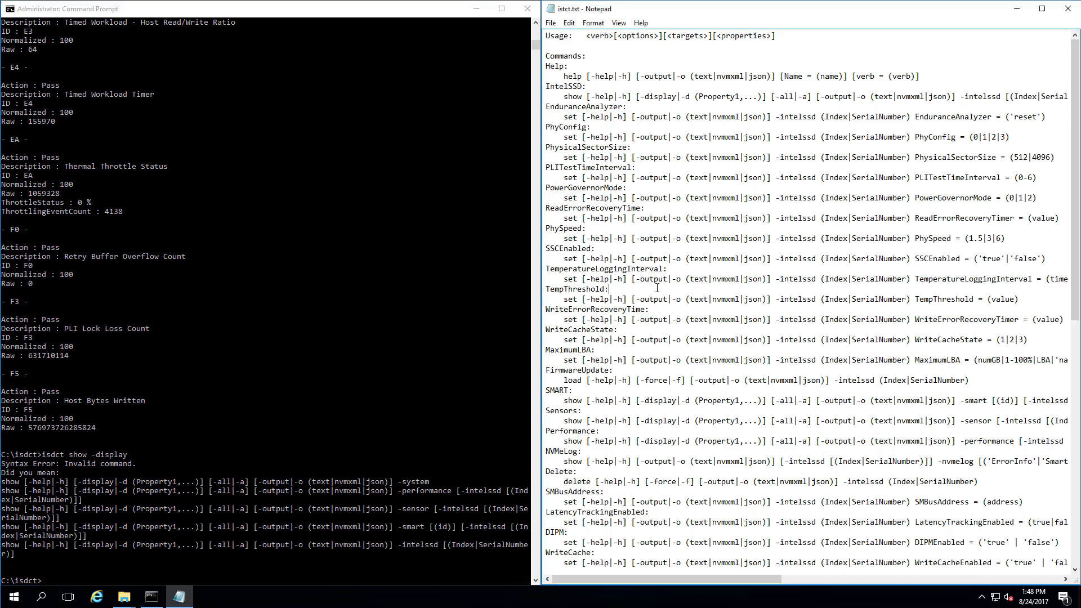
{"action": "key", "text": "ctrl+f"}
{"action": "type", "text": "firmware"}
{"action": "key", "text": "Return"}
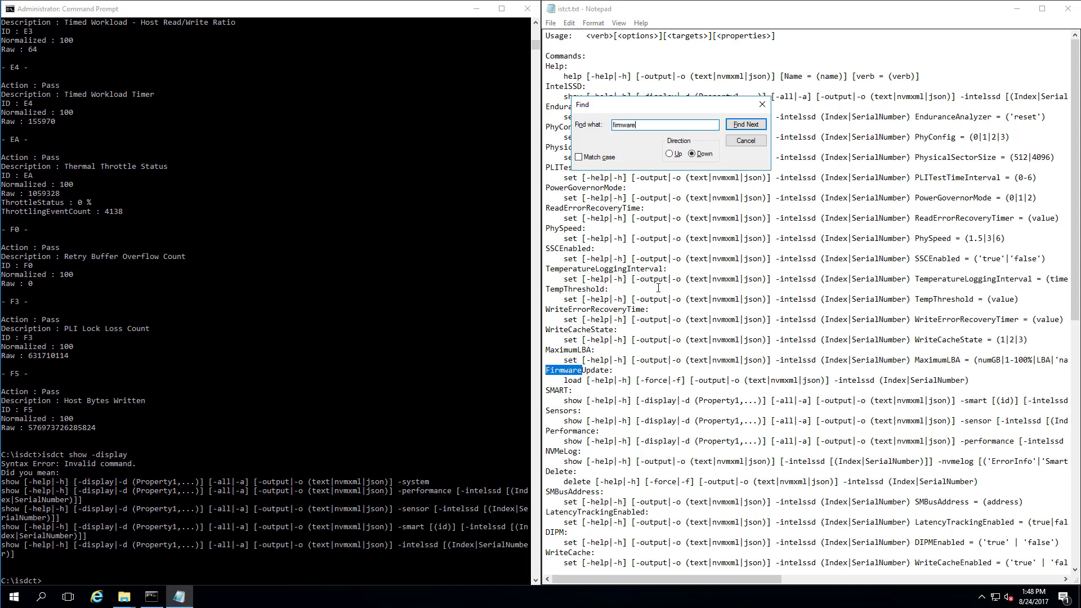
{"action": "key", "text": "Return"}
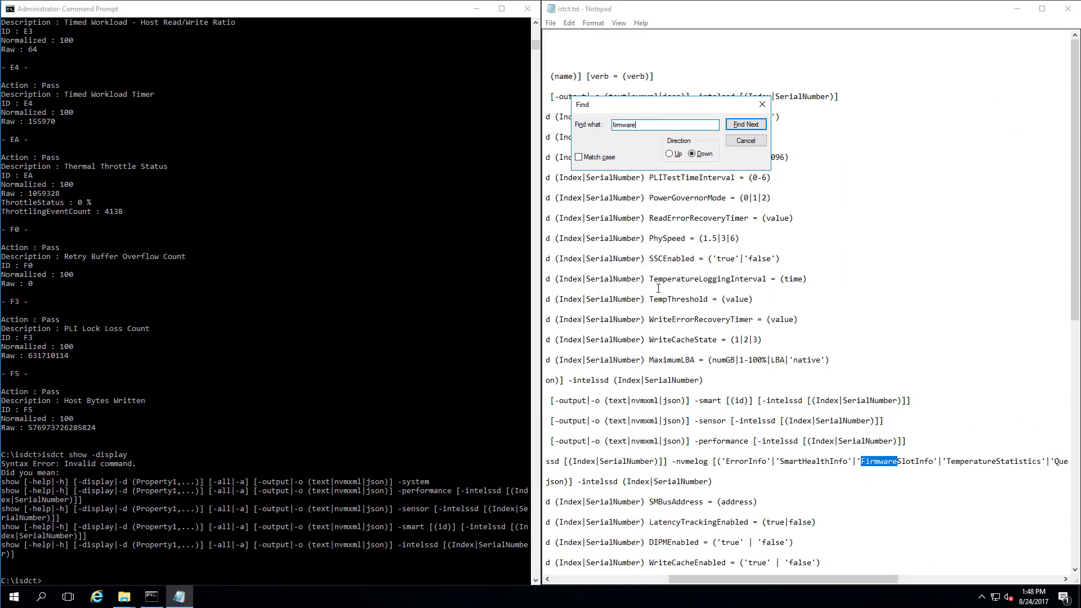
{"action": "key", "text": "Return"}
{"action": "key", "text": "Return"}
{"action": "left_click", "coordinate": [660, 578]}
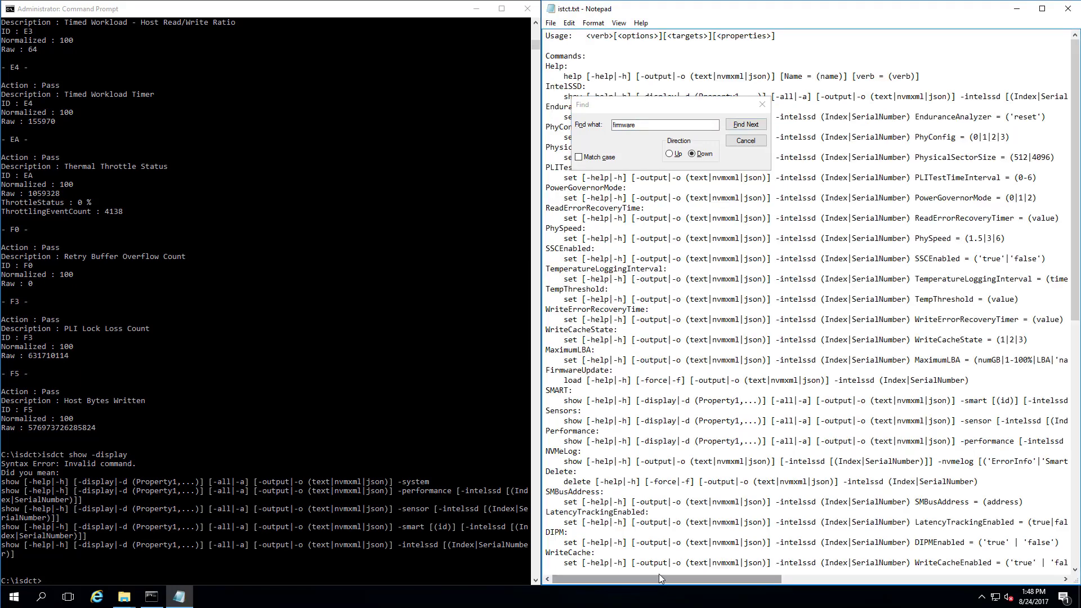
{"action": "key", "text": "F3"}
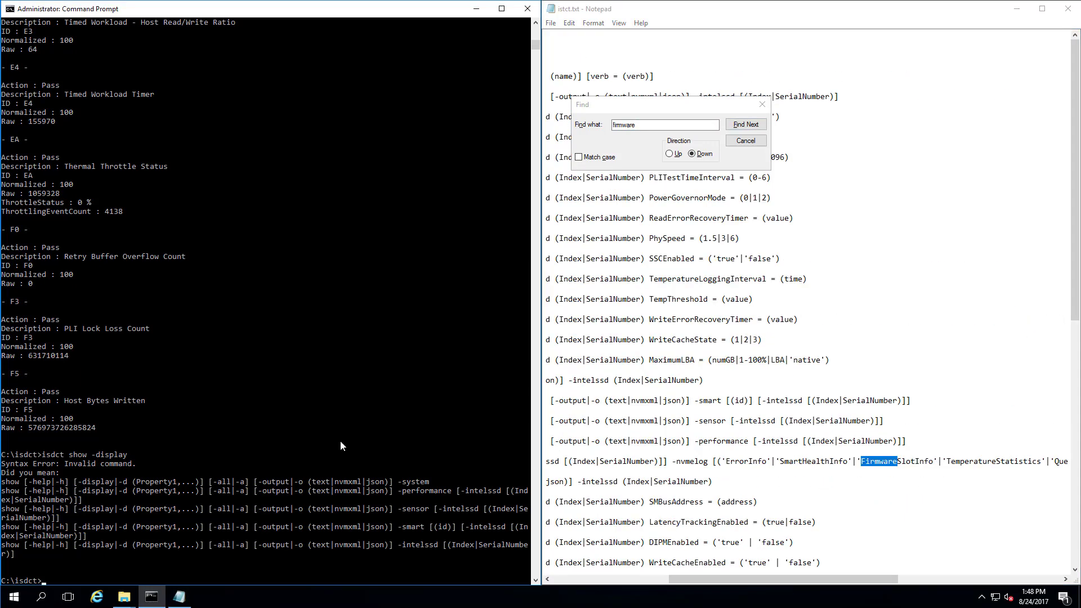
Run isdct show -nvmelog FirmwareSlotInfo, showing active slot 1, and minimize the console.
{"action": "type", "text": "isdct show -smart"}
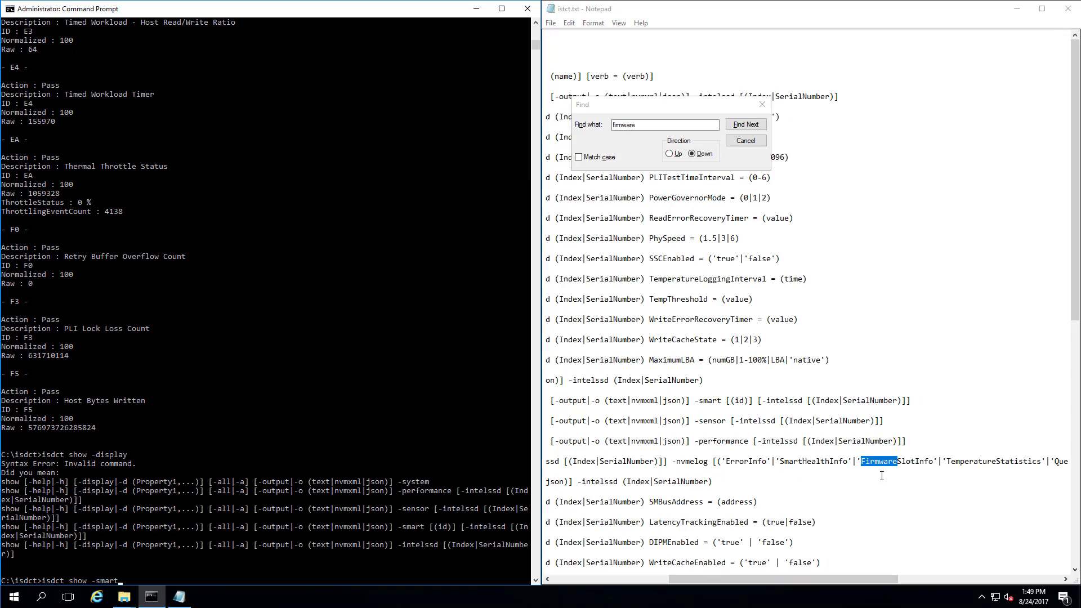
{"action": "left_click", "coordinate": [169, 572]}
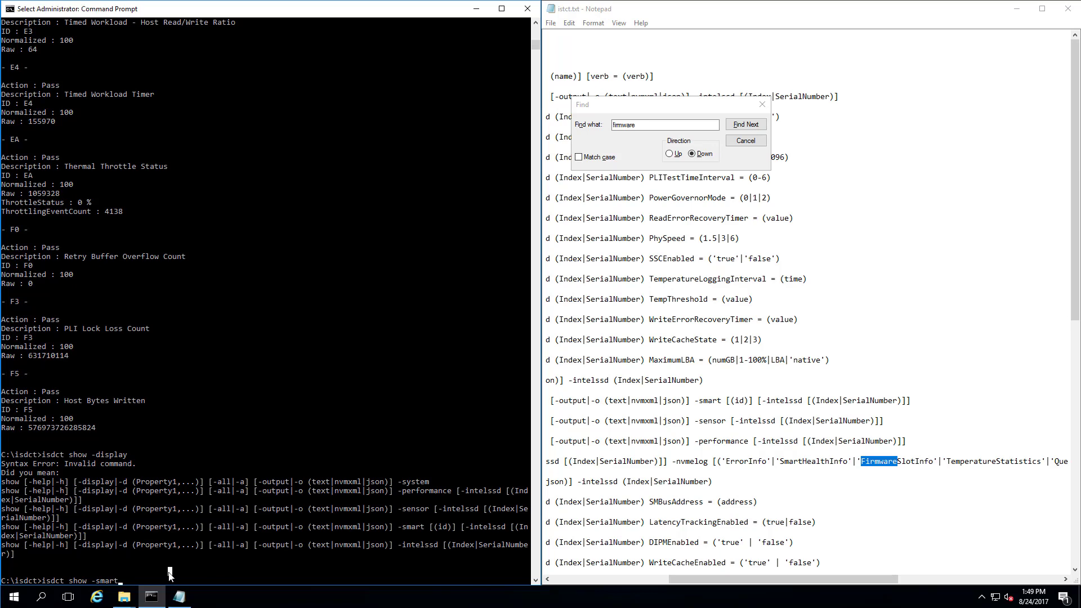
{"action": "key", "text": "BackSpace"}
{"action": "key", "text": "BackSpace"}
{"action": "key", "text": "BackSpace"}
{"action": "key", "text": "BackSpace"}
{"action": "key", "text": "BackSpace"}
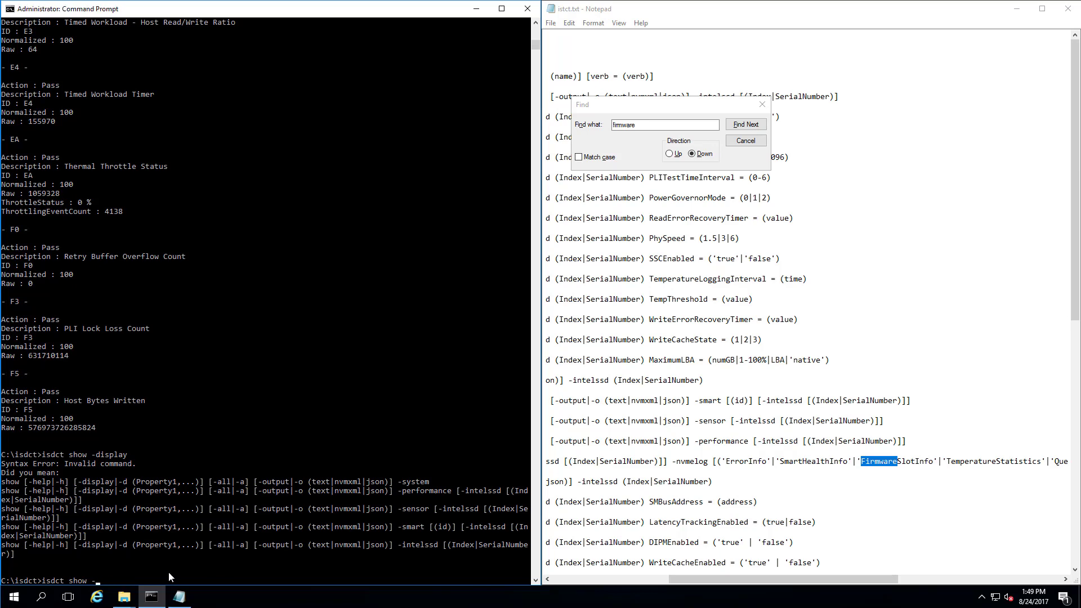
{"action": "type", "text": "nvmelog FirmwareSlotInfo"}
{"action": "key", "text": "Return"}
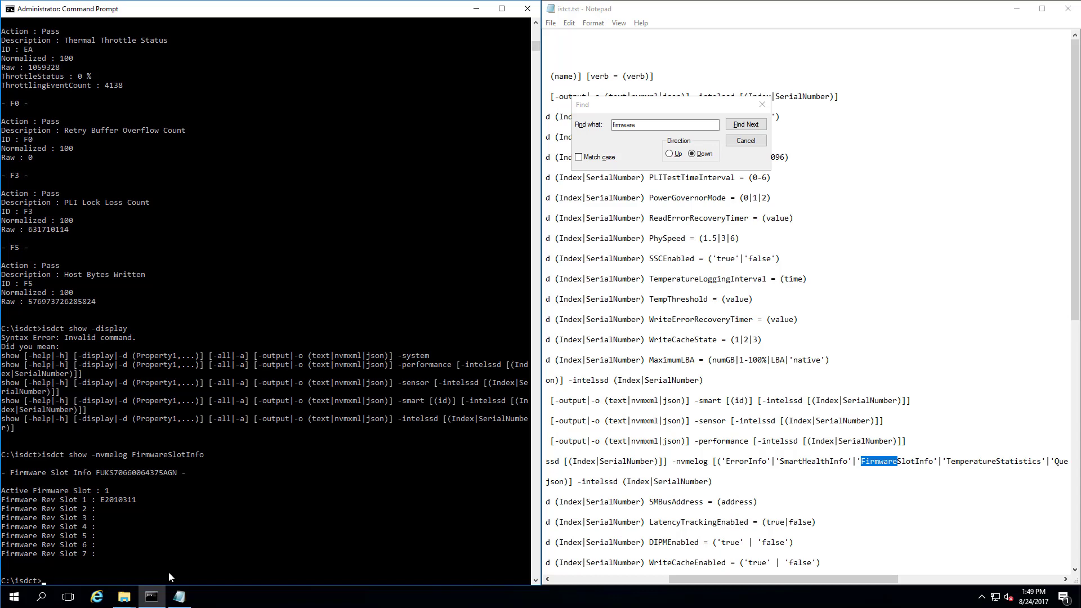
{"action": "left_click", "coordinate": [476, 8]}
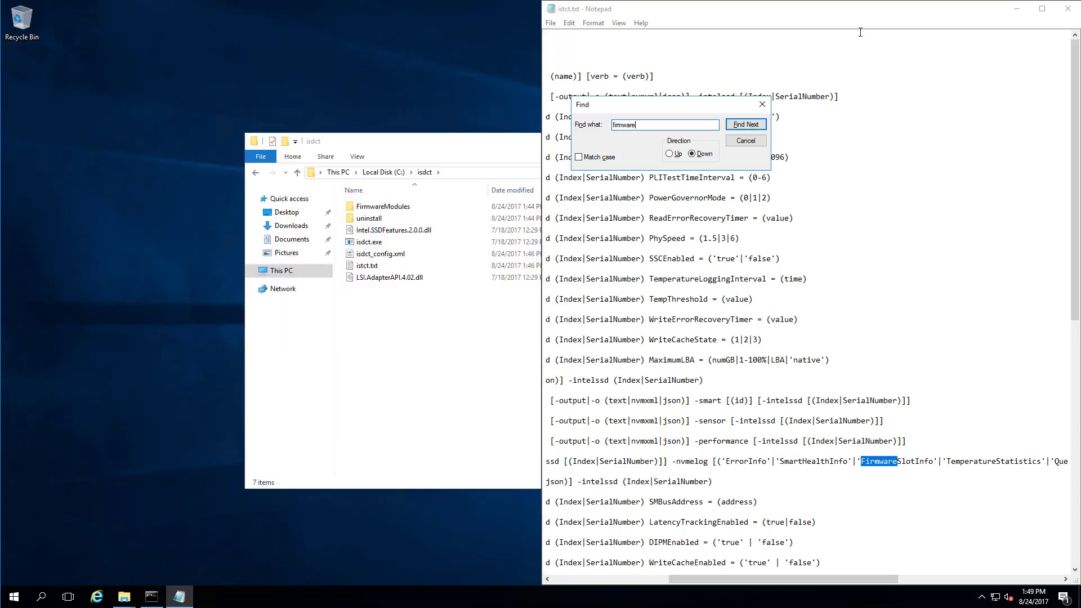
Close Notepad and the isdct folder, then launch Bench32.exe from Downloads\ATTOBenchMark.
{"action": "left_click", "coordinate": [1068, 8]}
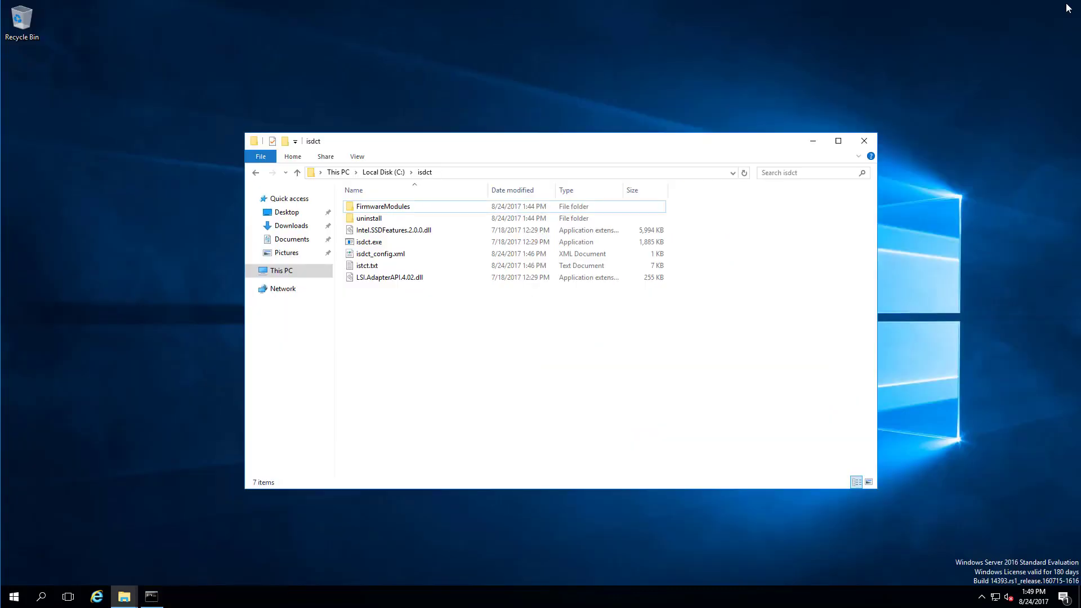
{"action": "left_click", "coordinate": [865, 140]}
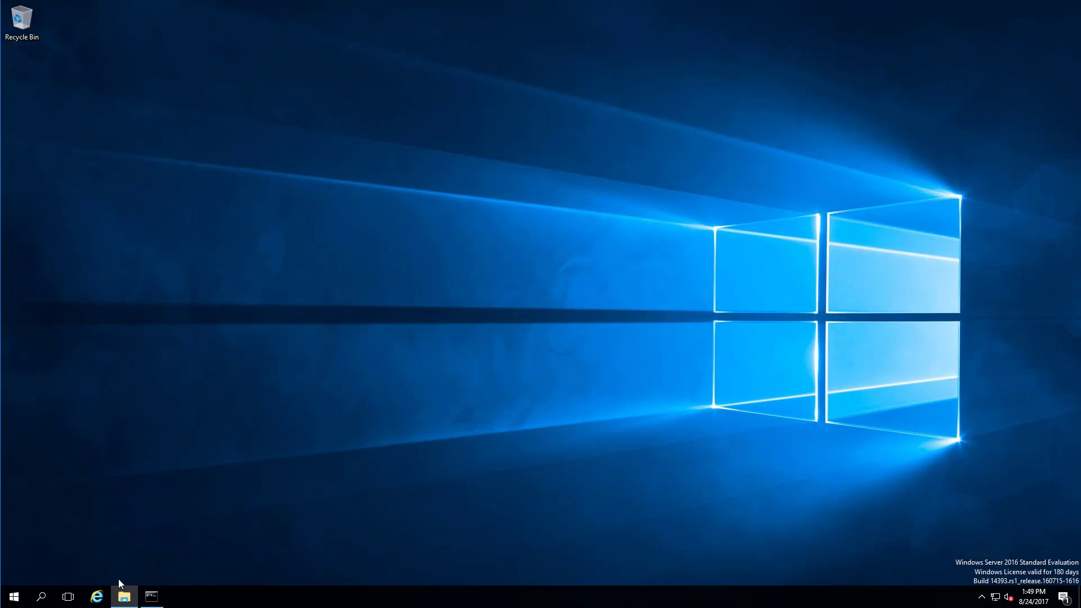
{"action": "left_click", "coordinate": [123, 596]}
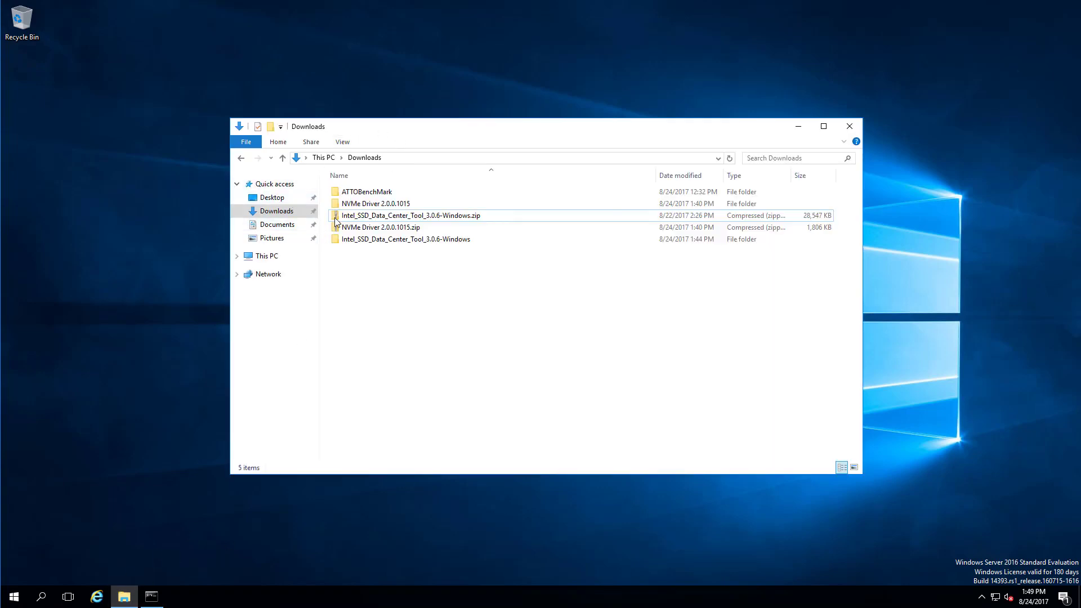
{"action": "double_click", "coordinate": [360, 193]}
{"action": "double_click", "coordinate": [359, 204]}
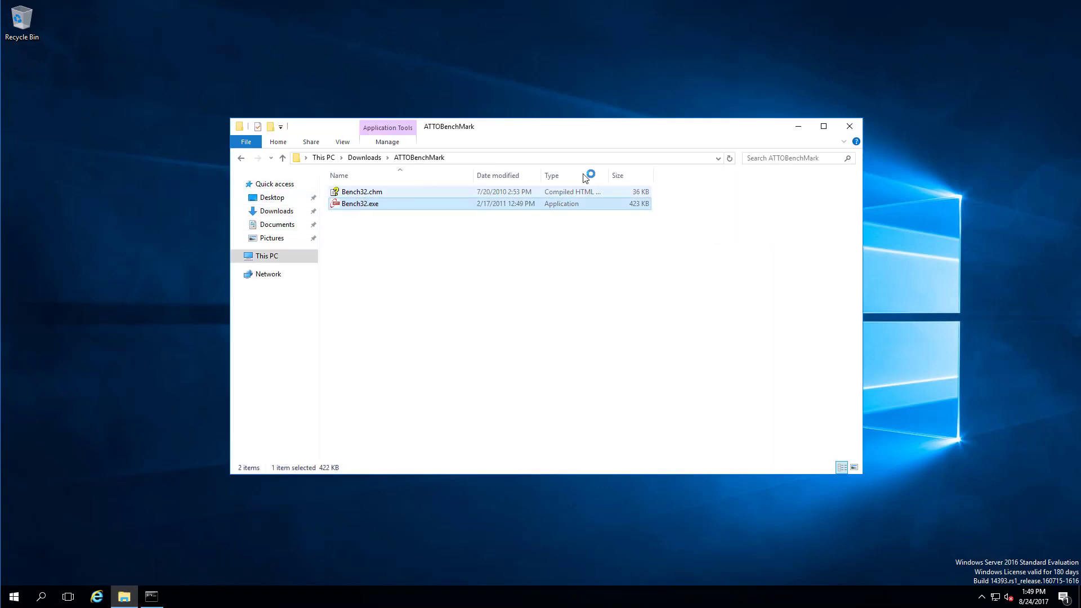
Close Explorer, briefly check Task Manager, then run the ATTO drive C benchmark, accepting the sector-size warning.
{"action": "left_click", "coordinate": [850, 126]}
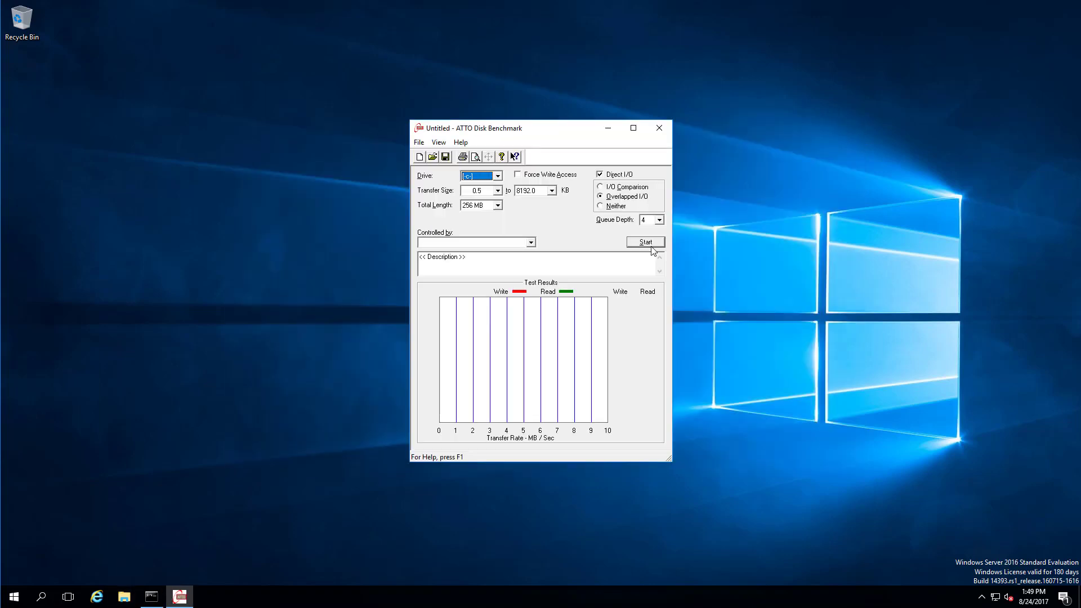
{"action": "right_click", "coordinate": [903, 599]}
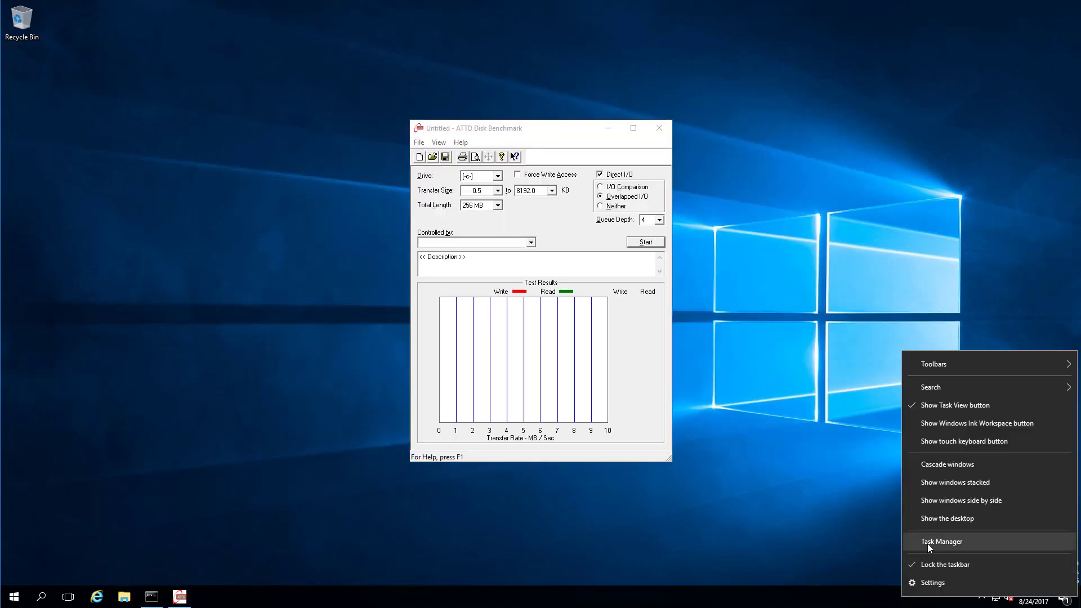
{"action": "left_click", "coordinate": [927, 543]}
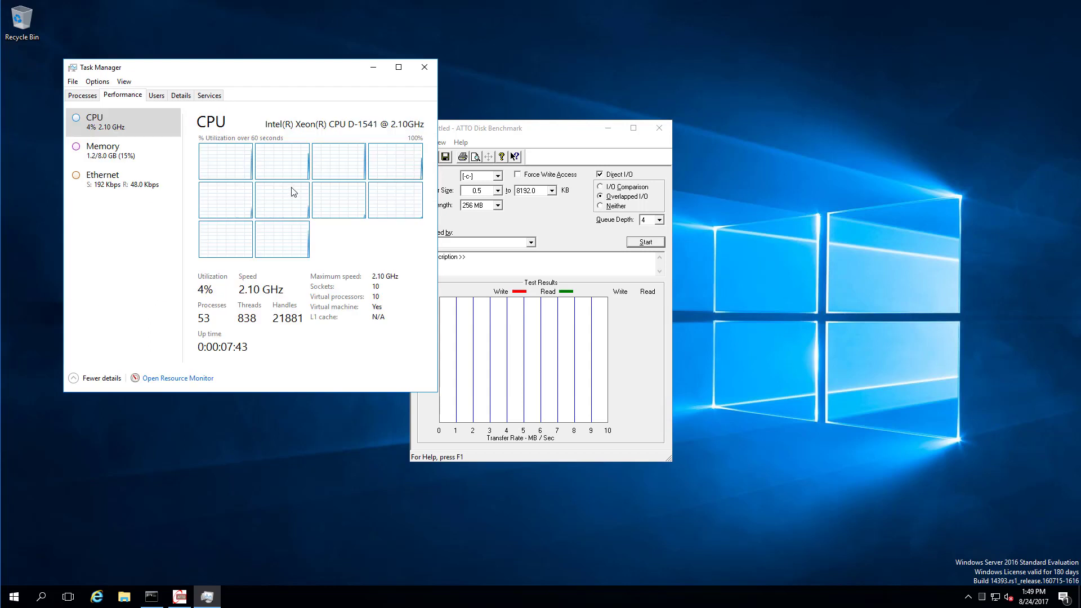
{"action": "left_click", "coordinate": [425, 67]}
{"action": "left_click", "coordinate": [650, 243]}
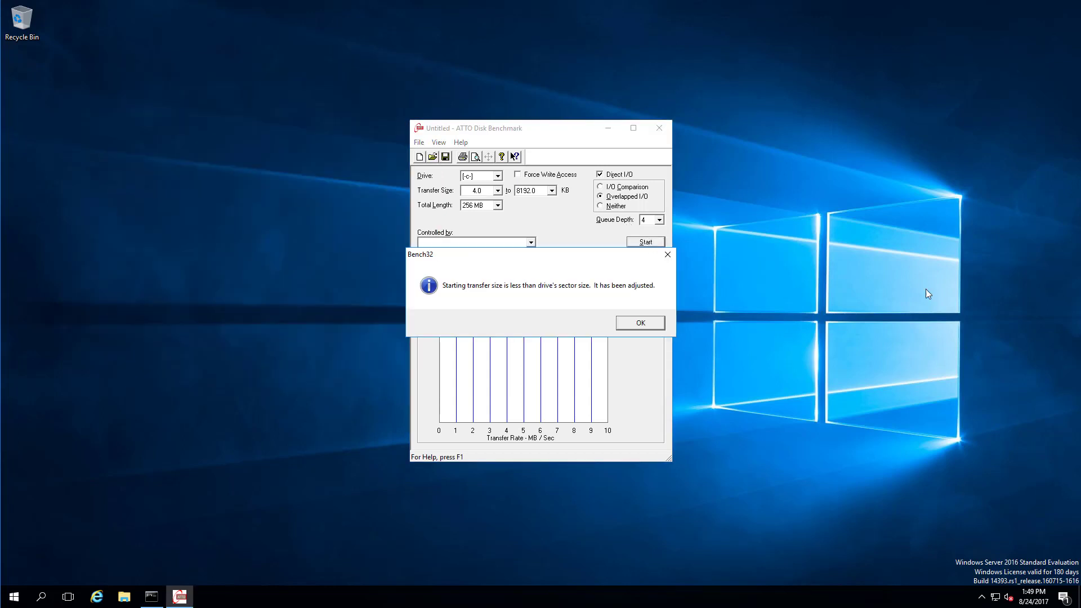
{"action": "left_click", "coordinate": [649, 330]}
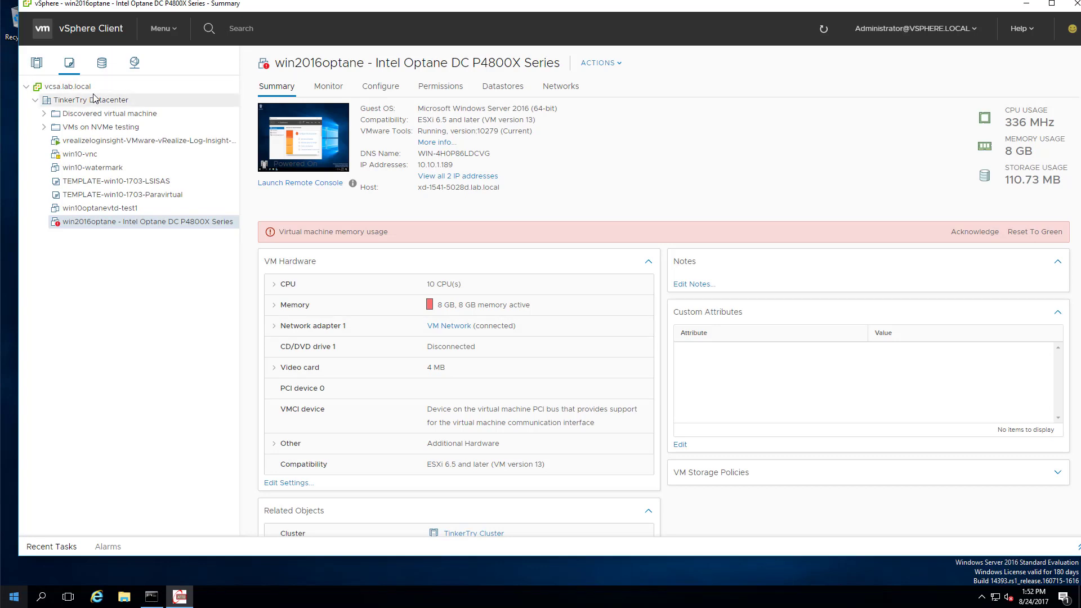
In vSphere Client, view the host's PCI device 0000:04:00.0, the NVMe controller available for passthrough.
{"action": "left_click", "coordinate": [94, 99]}
{"action": "left_click", "coordinate": [160, 29]}
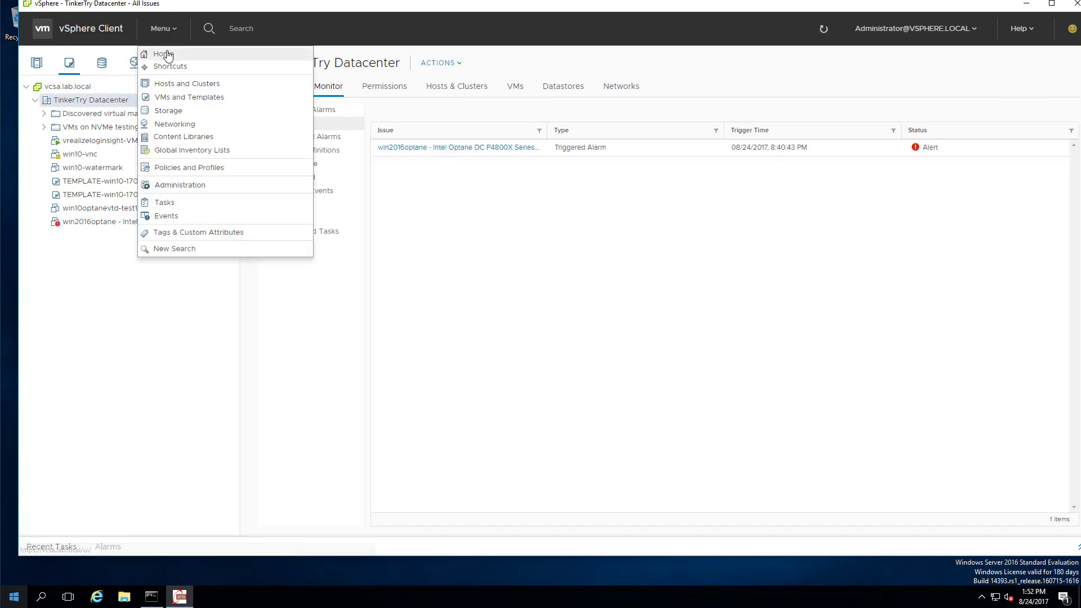
{"action": "left_click", "coordinate": [167, 55]}
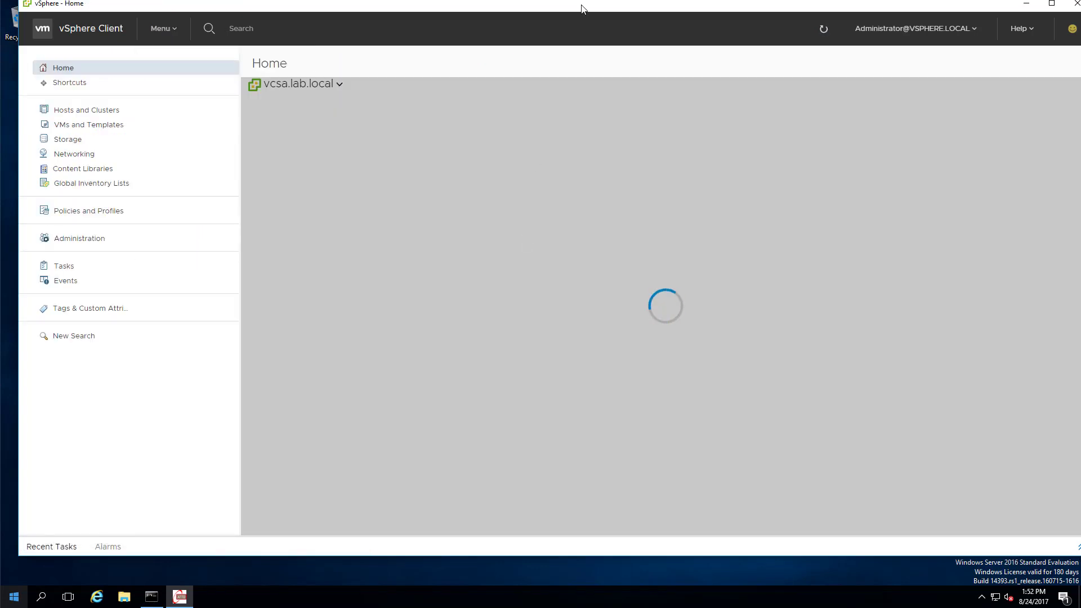
{"action": "left_click_drag", "start_coordinate": [583, 8], "coordinate": [566, 12]}
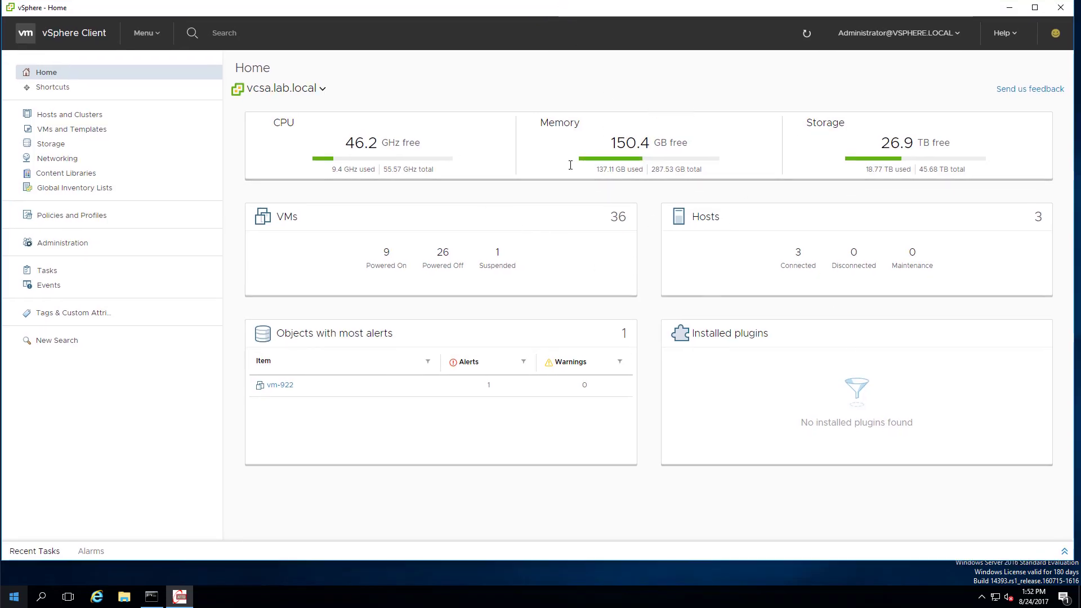
{"action": "left_click", "coordinate": [90, 114]}
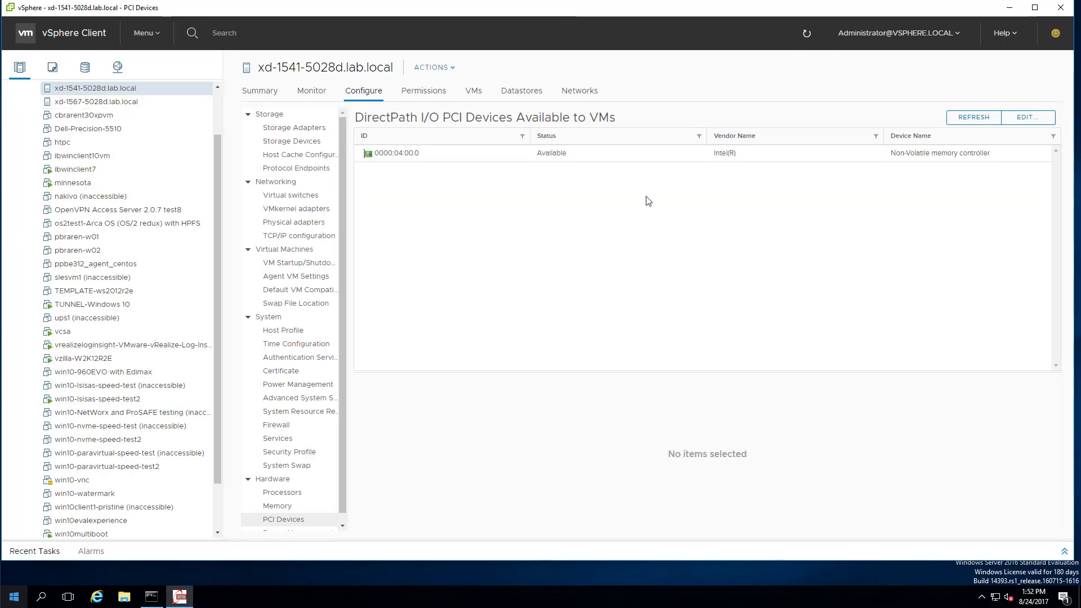
{"action": "left_click", "coordinate": [545, 154]}
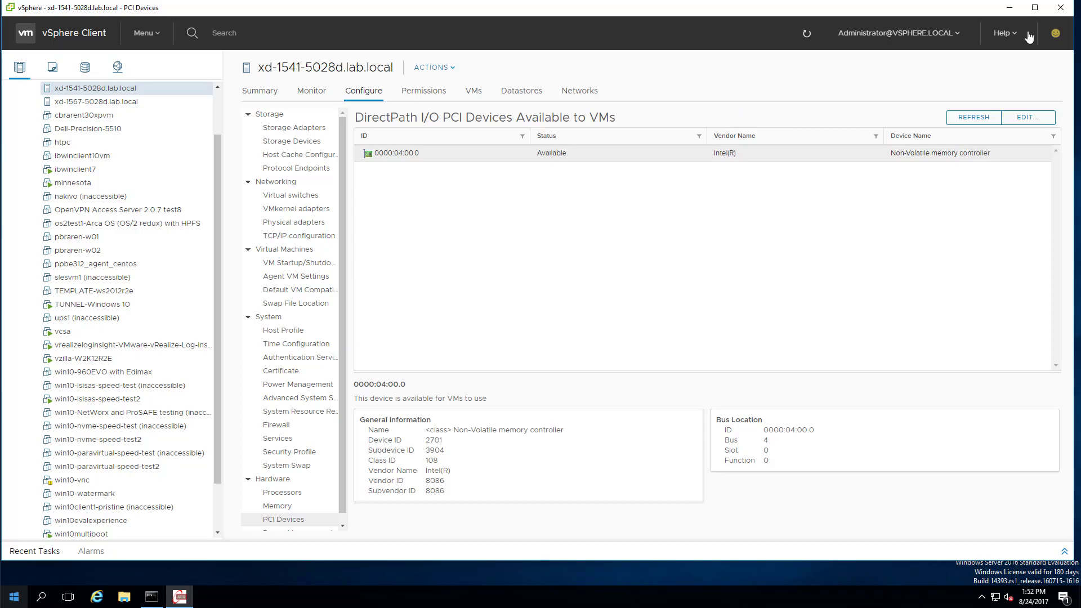
Minimize vSphere and open TinkerTry's VMworld 2017 meetup article in the browser.
{"action": "left_click", "coordinate": [1011, 9]}
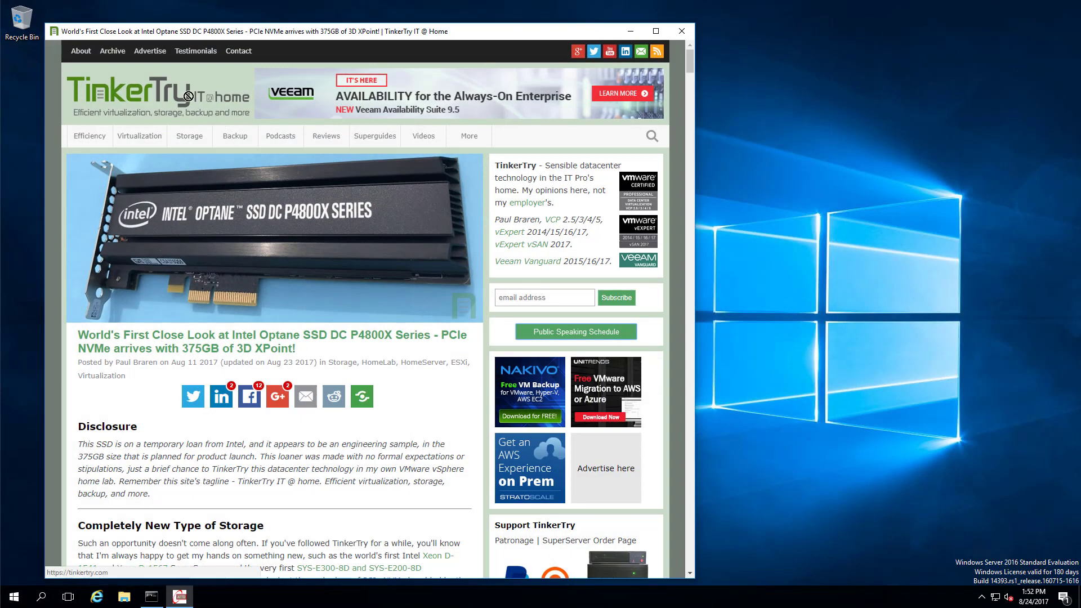
{"action": "left_click", "coordinate": [188, 96]}
{"action": "left_click", "coordinate": [322, 198]}
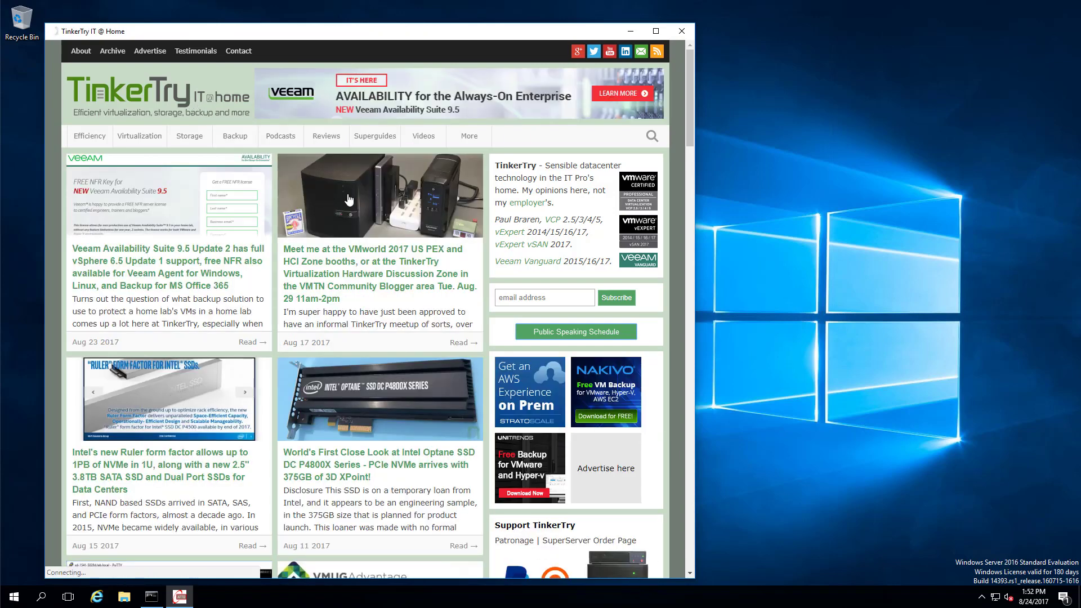